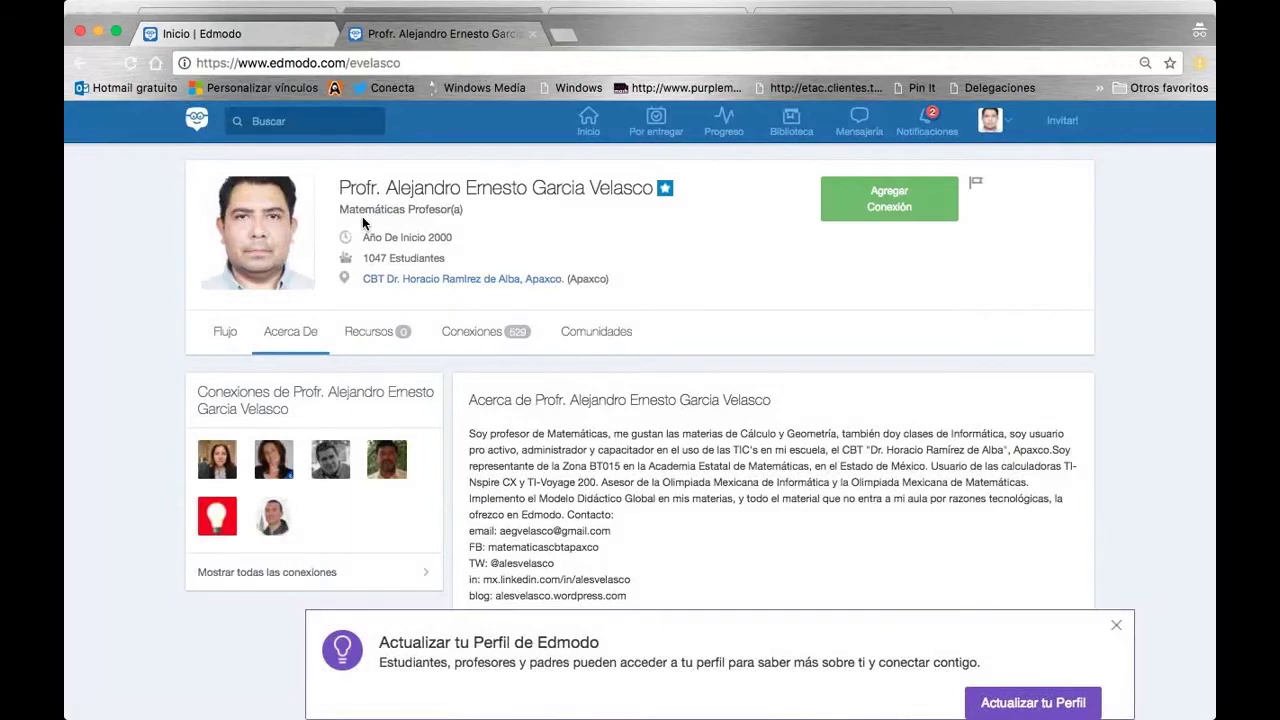
Step: Review the teacher's public Edmodo profile, including the About section and work experience, and highlight its web address
{"action": "scroll", "coordinate": [445, 342], "scroll_direction": "down", "scroll_amount": 3}
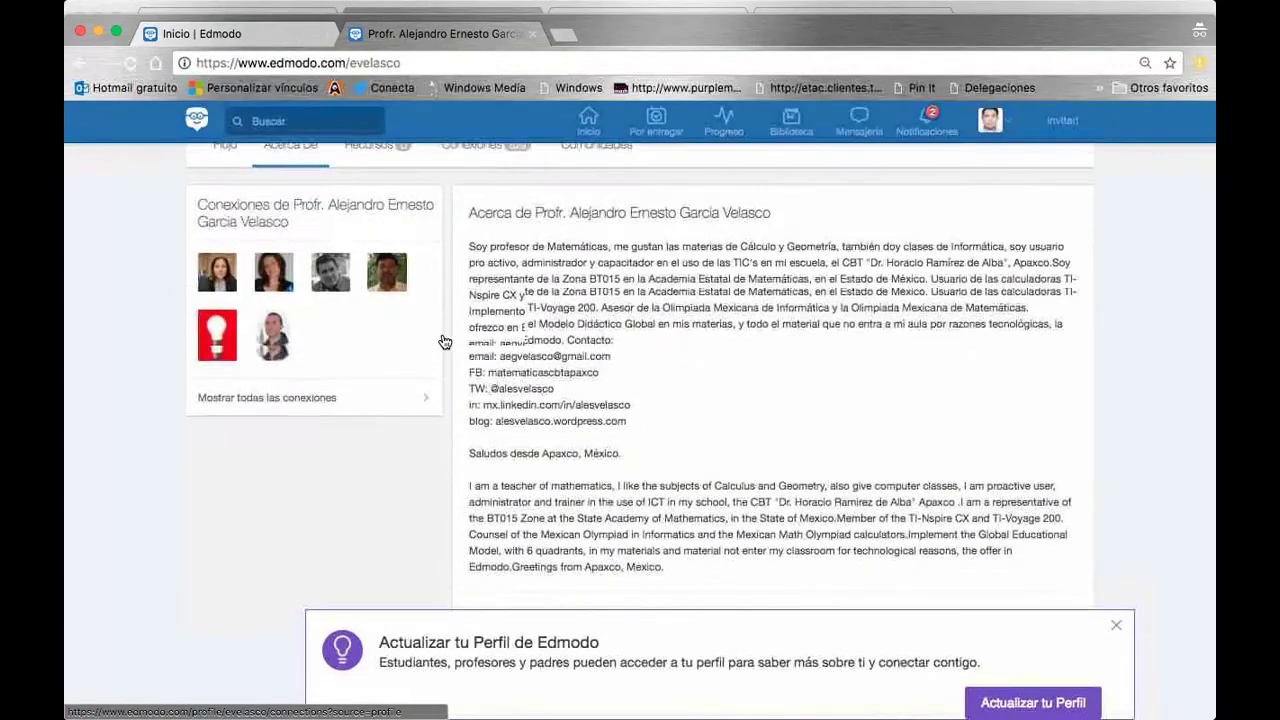
{"action": "scroll", "coordinate": [443, 337], "scroll_direction": "down", "scroll_amount": 2}
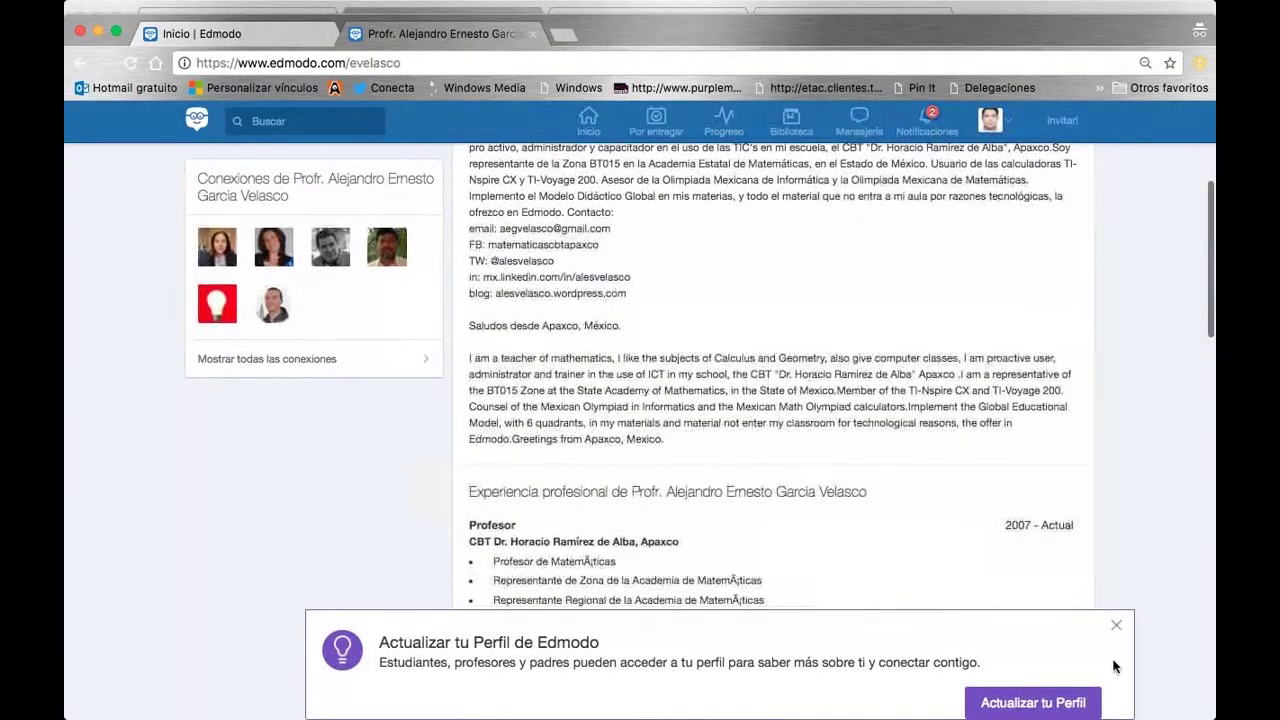
{"action": "left_click", "coordinate": [416, 63]}
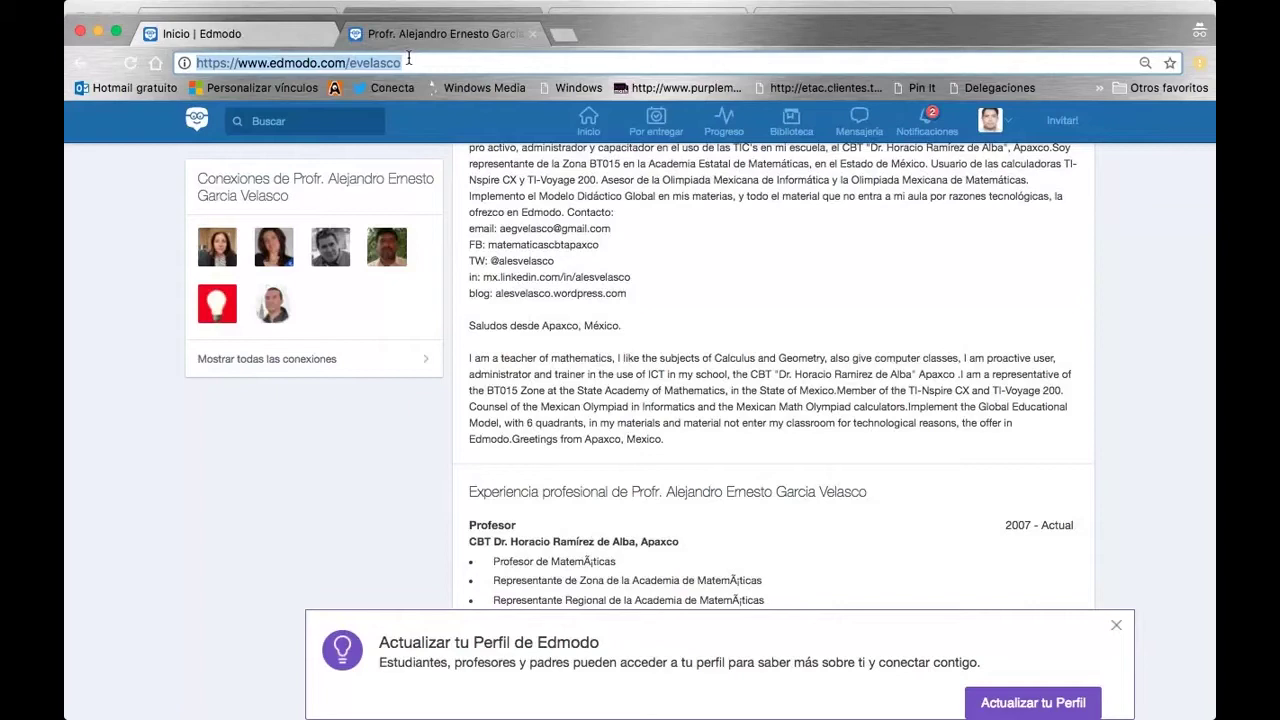
{"action": "scroll", "coordinate": [624, 255], "scroll_direction": "up", "scroll_amount": 3}
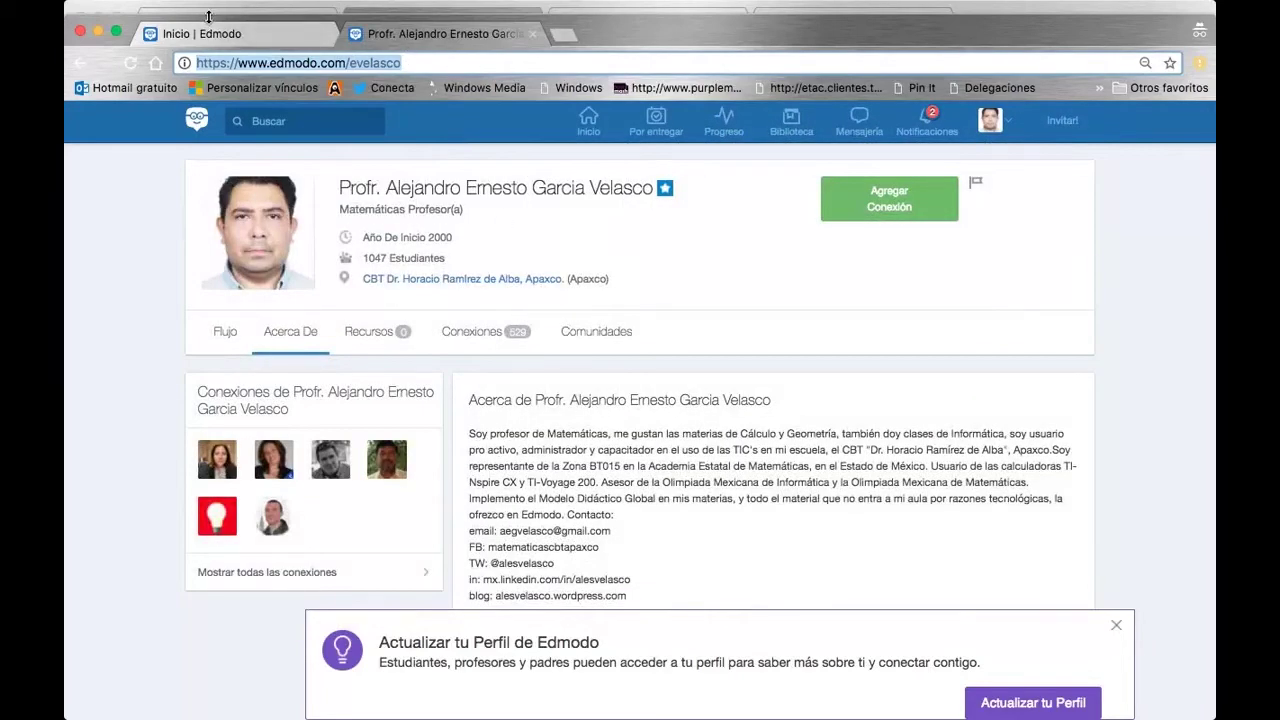
Step: Switch to the browser window with the teacher's own editable profile and look through its About and experience sections
{"action": "left_click", "coordinate": [415, 9]}
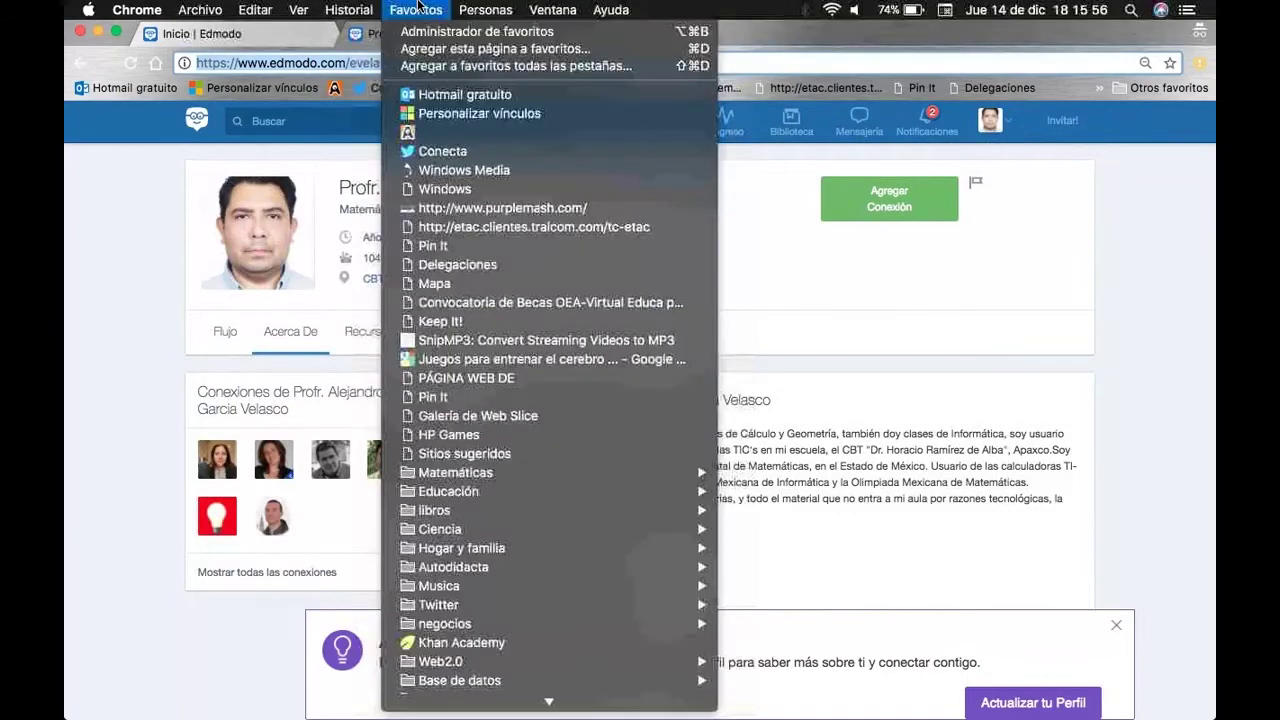
{"action": "mouse_move", "coordinate": [551, 8]}
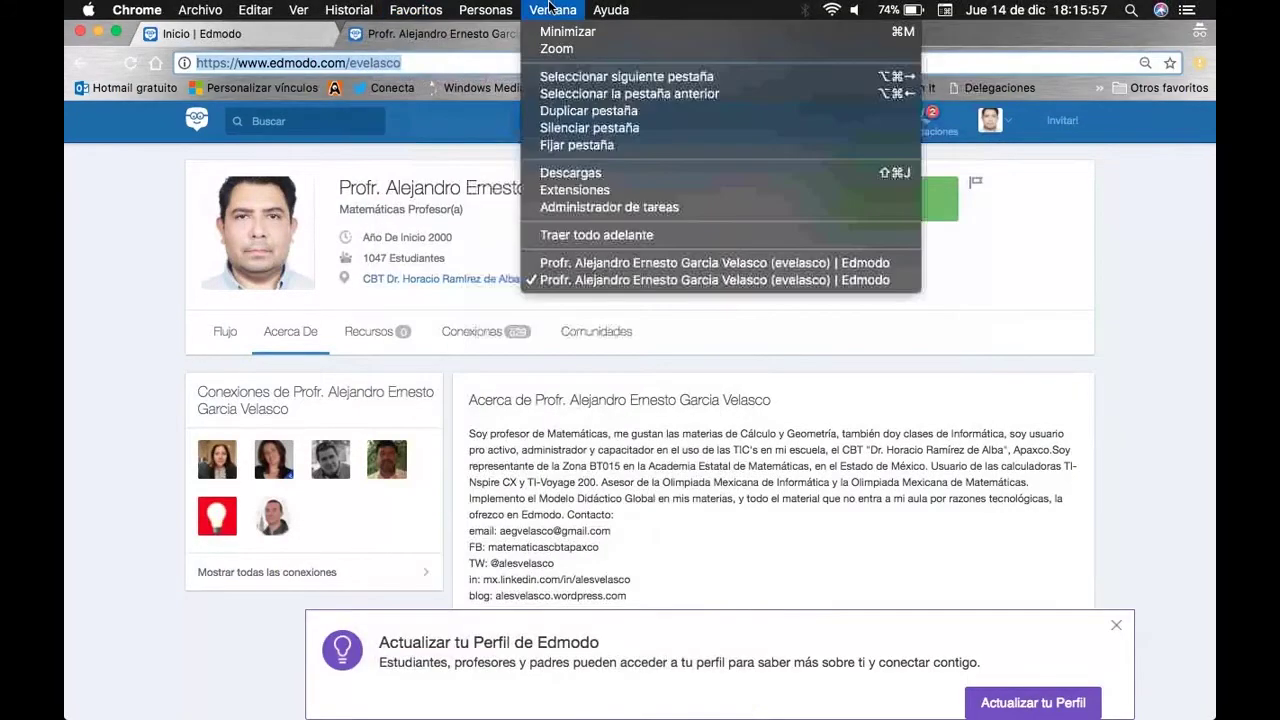
{"action": "left_click", "coordinate": [615, 262]}
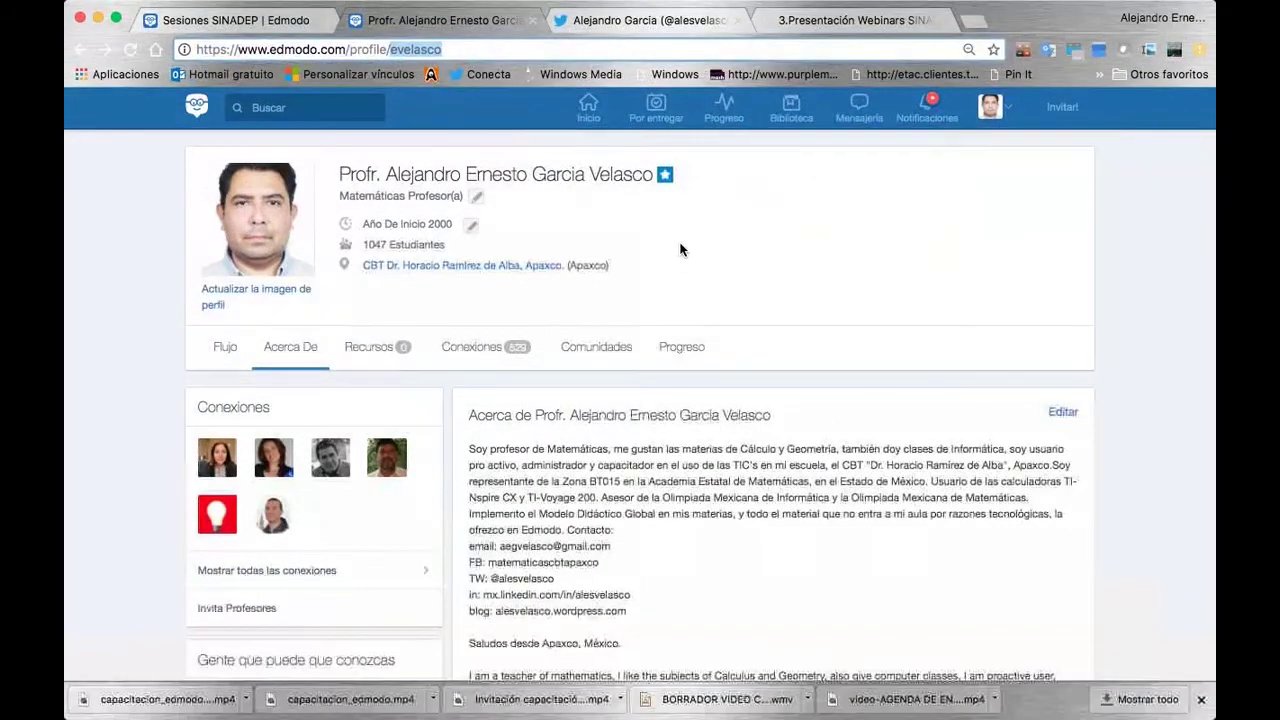
{"action": "scroll", "coordinate": [754, 297], "scroll_direction": "down", "scroll_amount": 5}
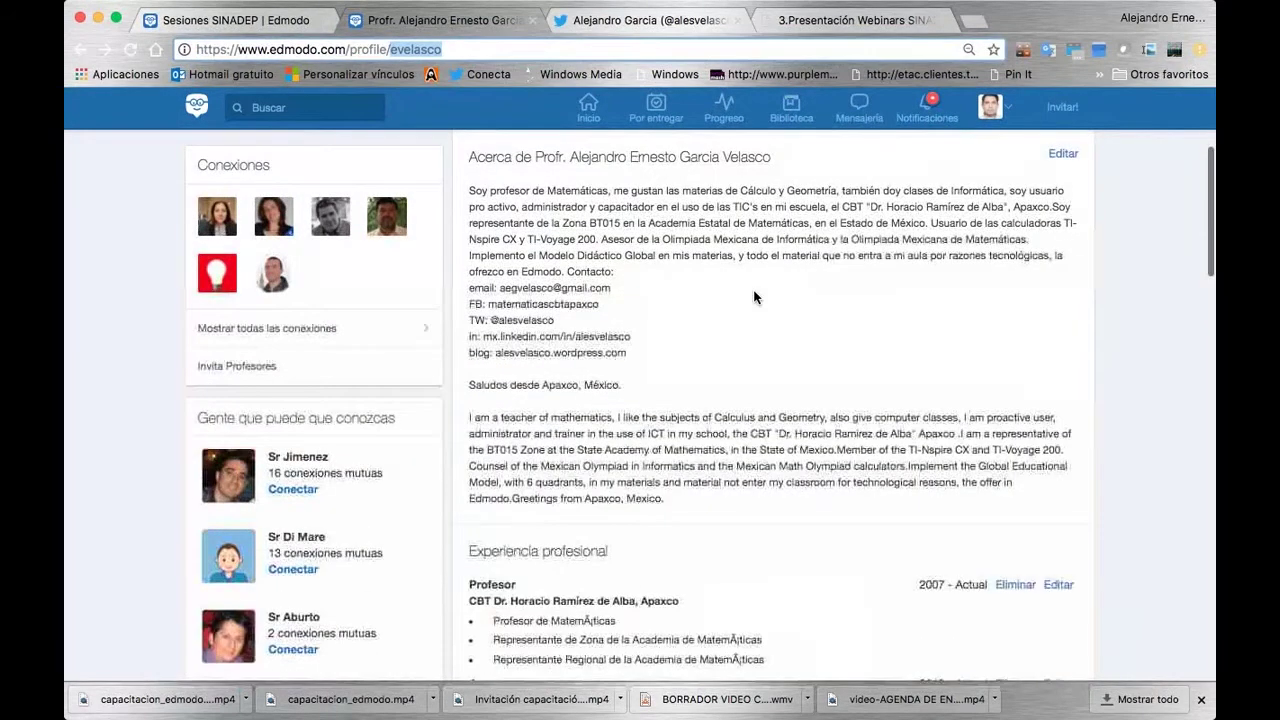
{"action": "scroll", "coordinate": [754, 297], "scroll_direction": "up", "scroll_amount": 7}
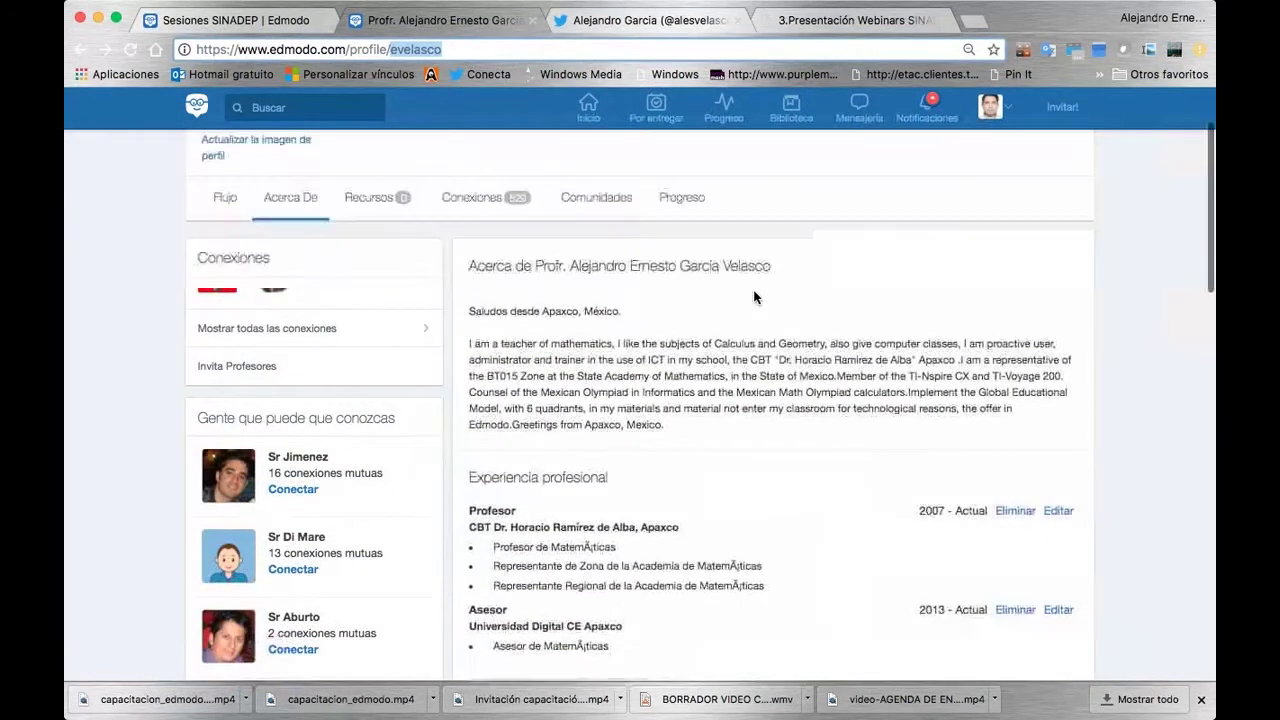
Step: Open the account's Configuraciones page and bring up the Profile URL and Cuenta sections of Información Personal
{"action": "left_click", "coordinate": [1010, 112]}
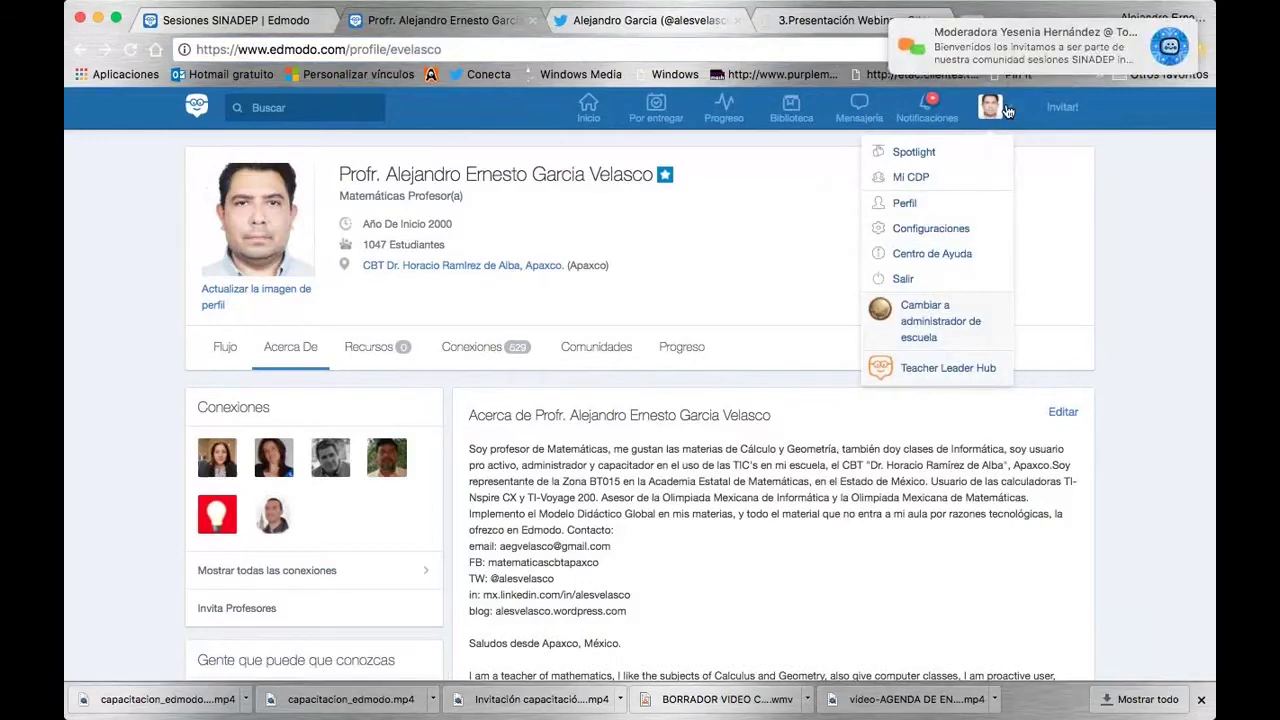
{"action": "left_click", "coordinate": [921, 230]}
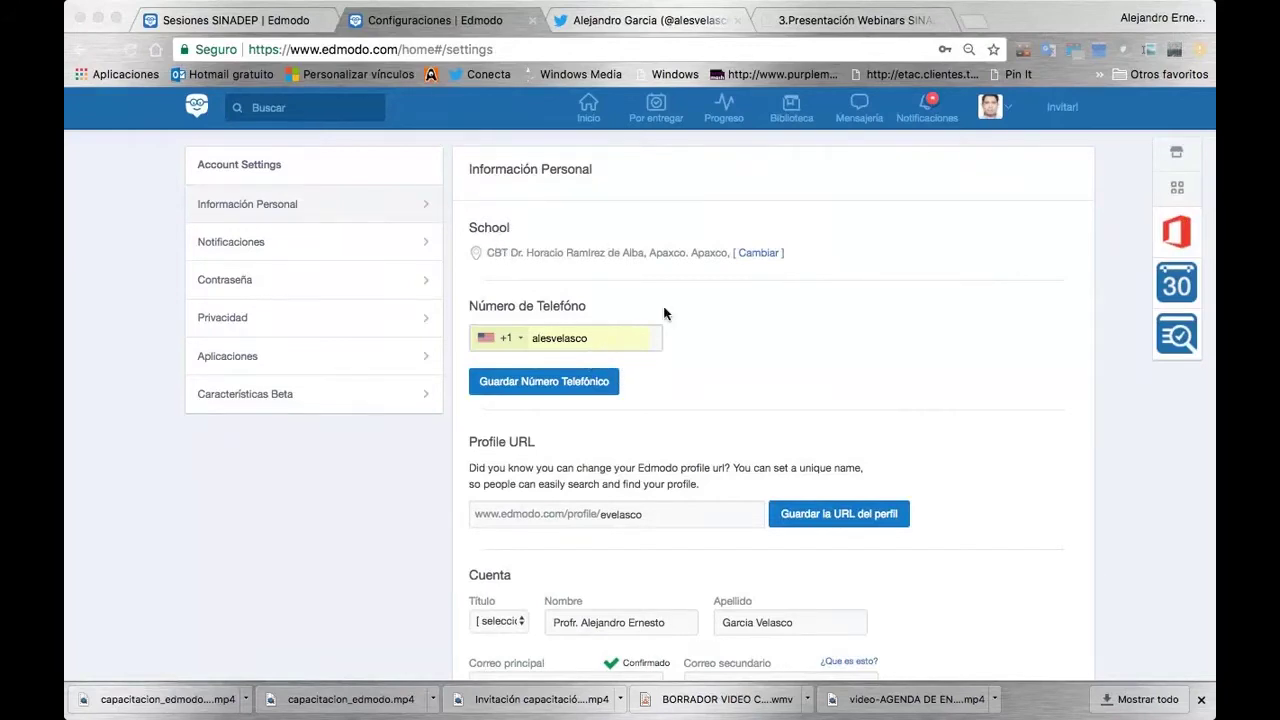
{"action": "scroll", "coordinate": [727, 324], "scroll_direction": "down", "scroll_amount": 3}
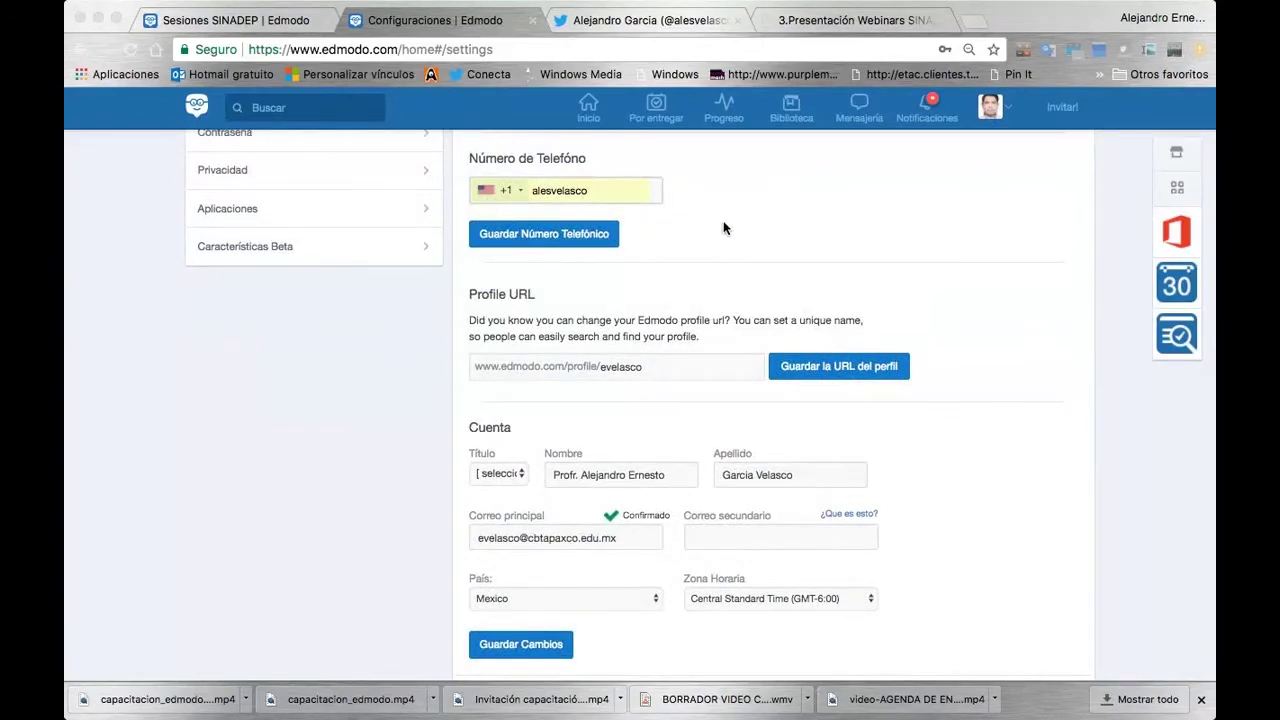
{"action": "scroll", "coordinate": [724, 228], "scroll_direction": "down", "scroll_amount": 3}
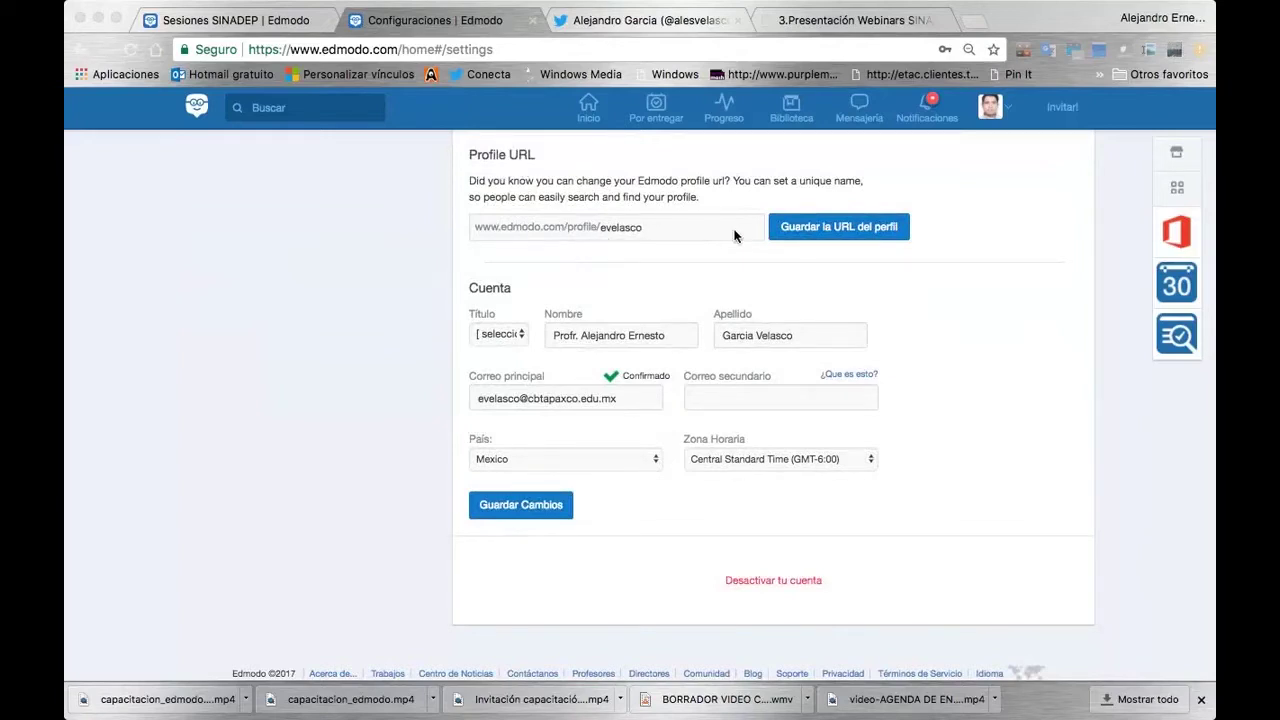
Step: Examine the custom part of the address in the Profile URL field by moving the text cursor through it
{"action": "left_click", "coordinate": [650, 227]}
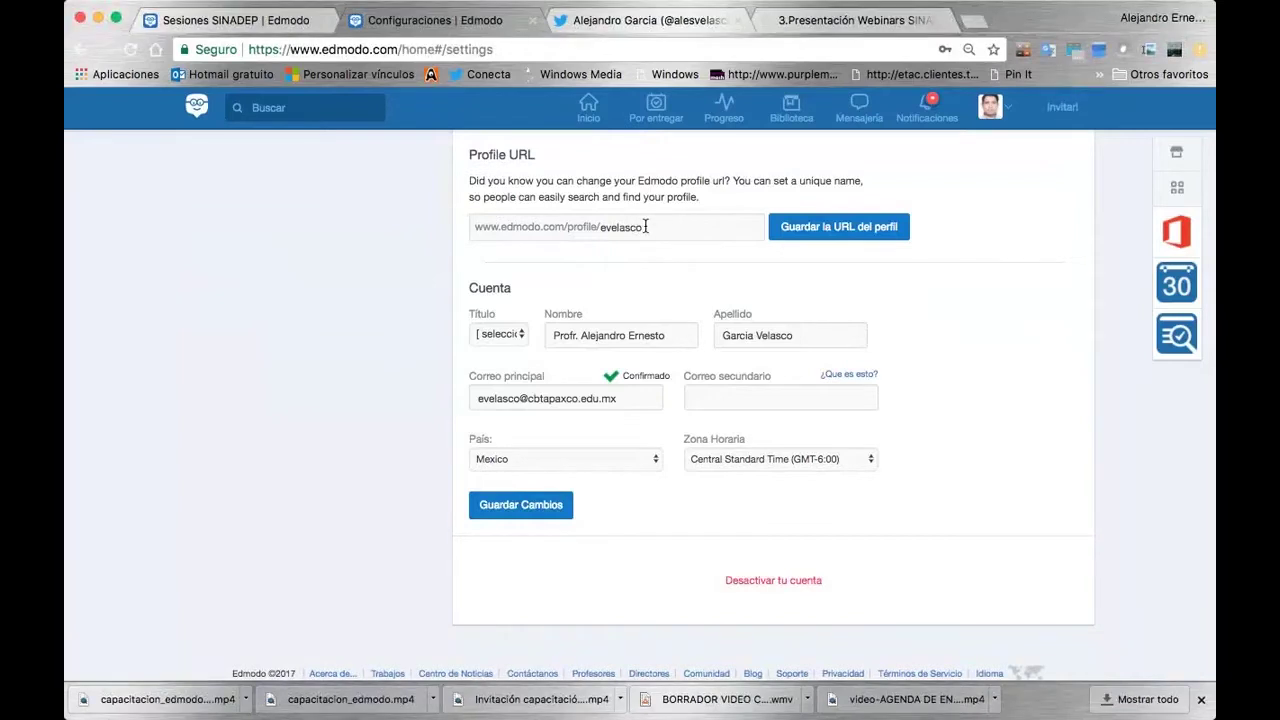
{"action": "key", "text": "Left"}
{"action": "key", "text": "Left"}
{"action": "key", "text": "Left"}
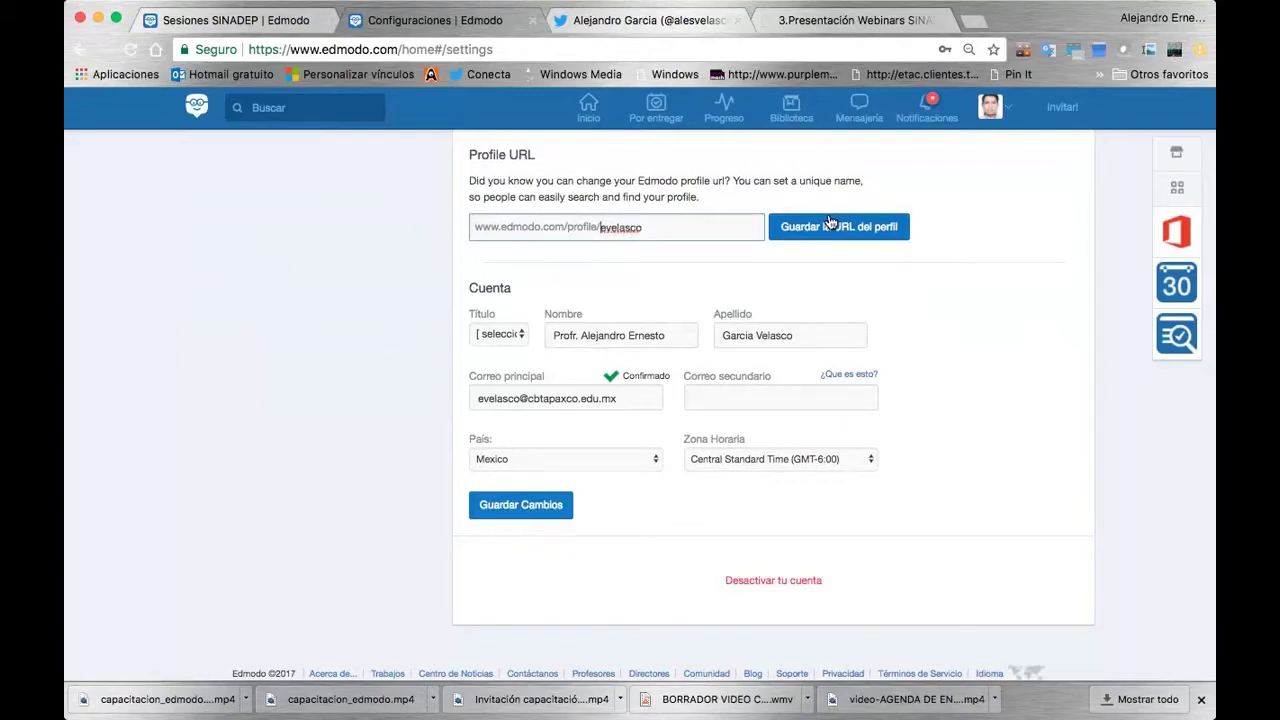
{"action": "key", "text": "Right"}
{"action": "key", "text": "Right"}
{"action": "key", "text": "Right"}
Step: Examine the Título options without choosing one, and highlight the "Profr." prefix in the Nombre field
{"action": "scroll", "coordinate": [664, 278], "scroll_direction": "down", "scroll_amount": 1}
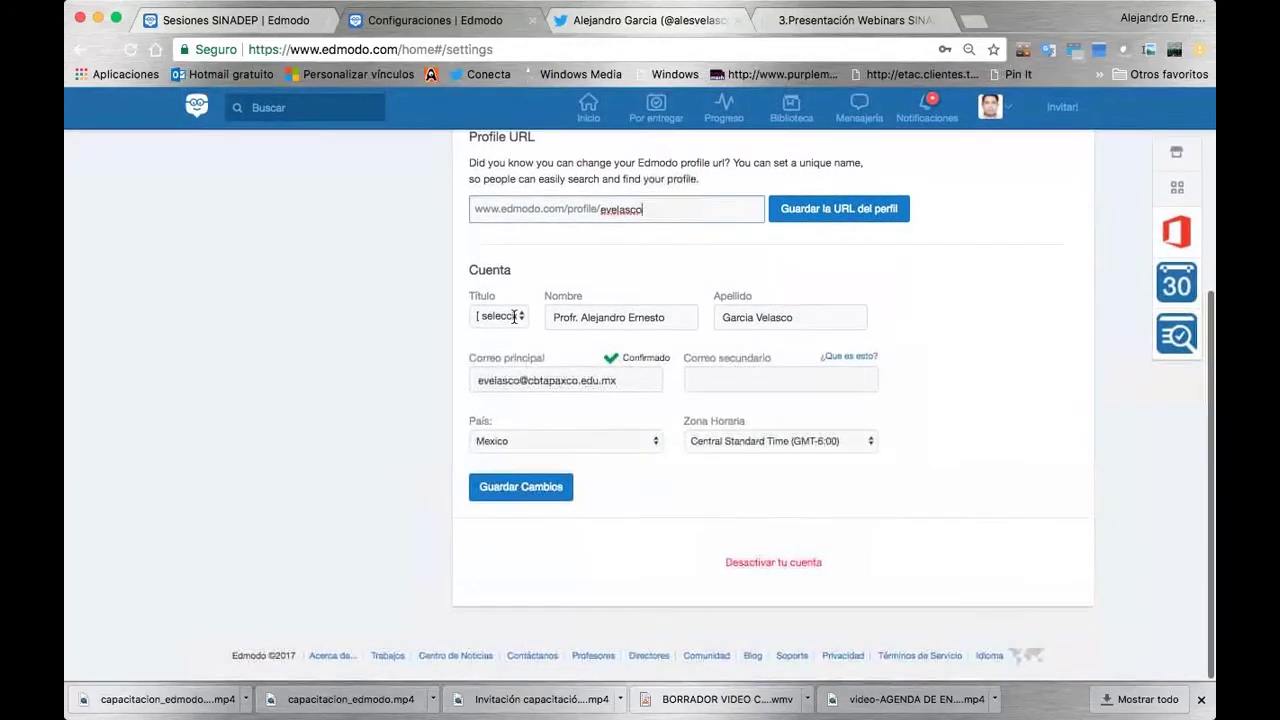
{"action": "left_click", "coordinate": [514, 317]}
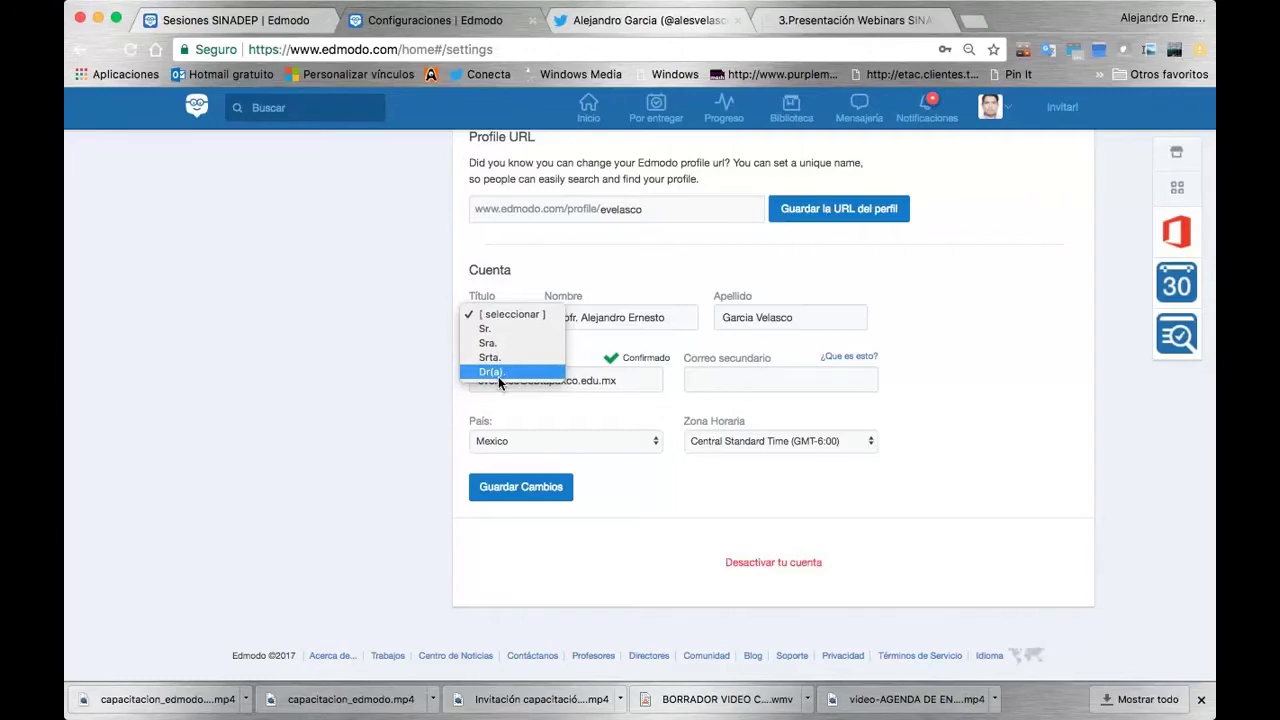
{"action": "left_click", "coordinate": [354, 341]}
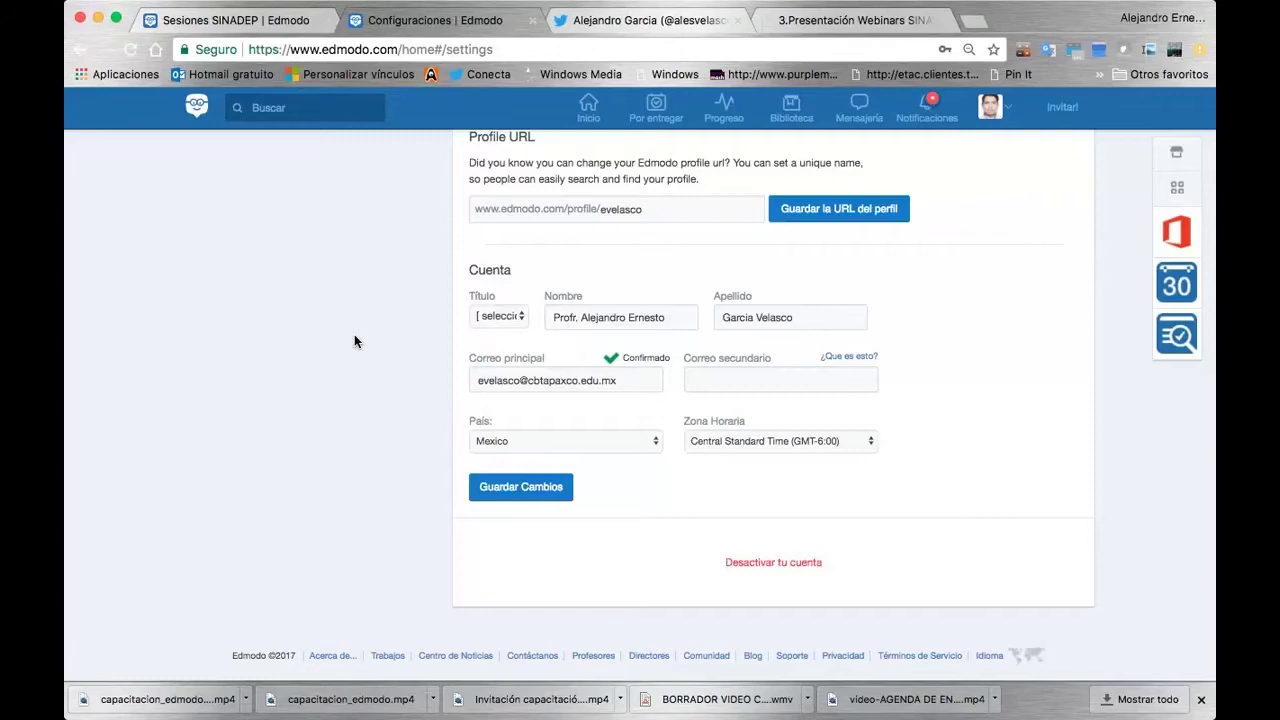
{"action": "left_click", "coordinate": [522, 315]}
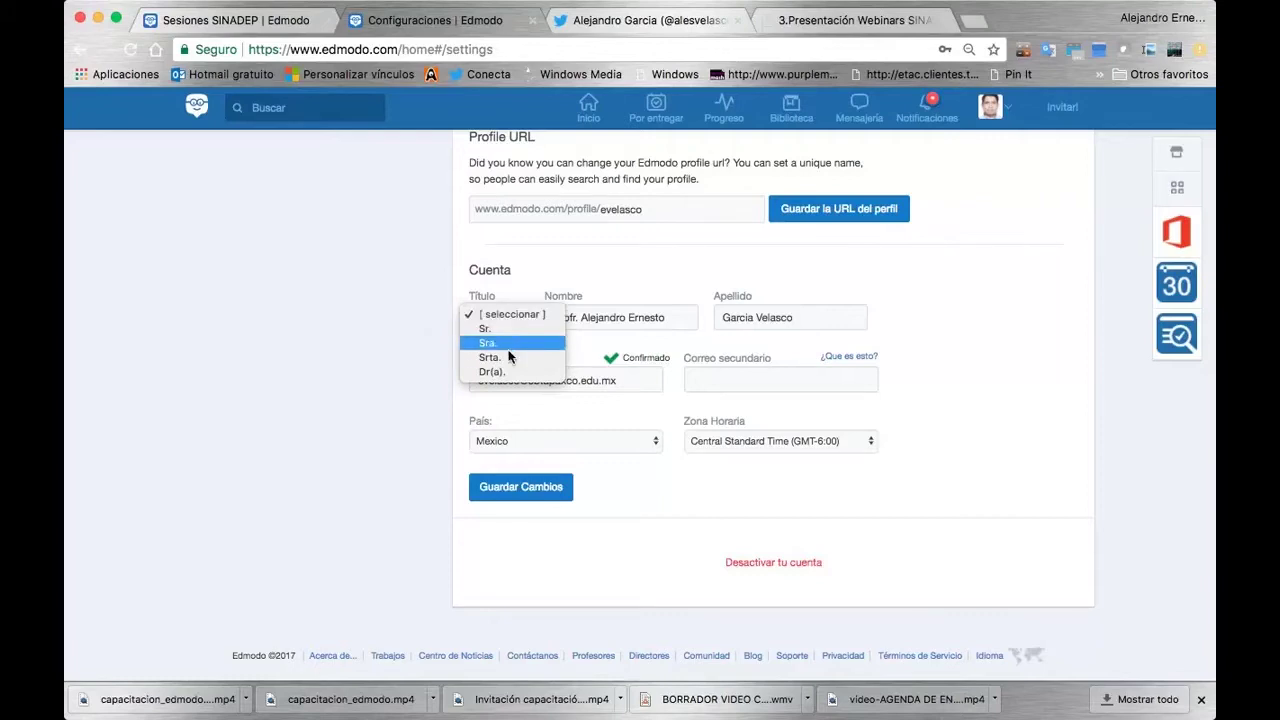
{"action": "left_click", "coordinate": [438, 393]}
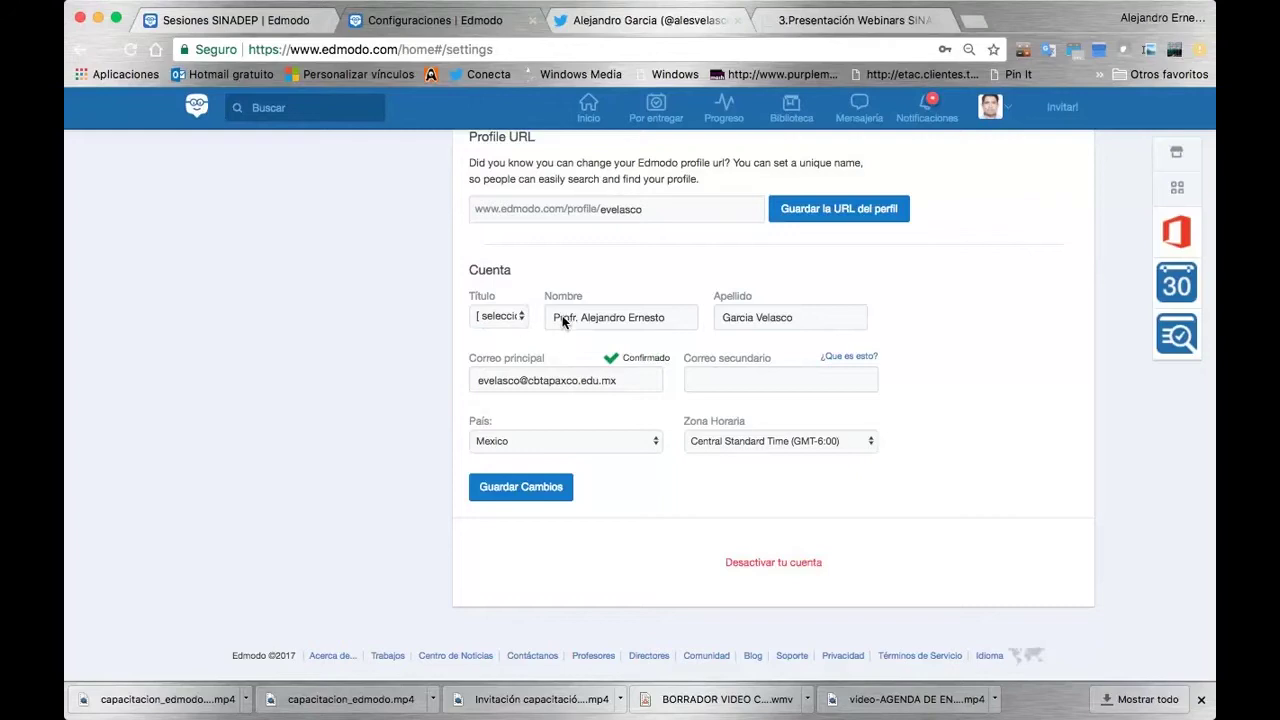
{"action": "left_click_drag", "start_coordinate": [580, 317], "coordinate": [545, 315]}
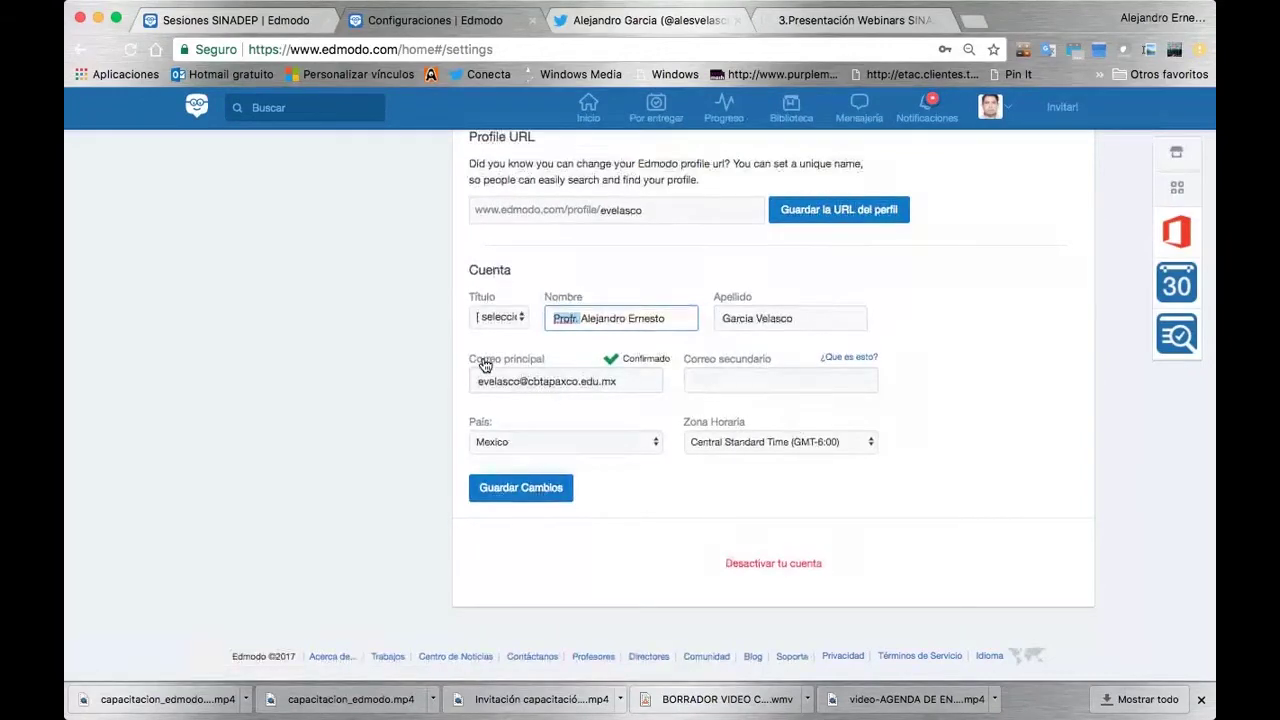
Step: Open the Notificaciones settings and review the full list of e-mail notification options
{"action": "scroll", "coordinate": [486, 365], "scroll_direction": "up", "scroll_amount": 5}
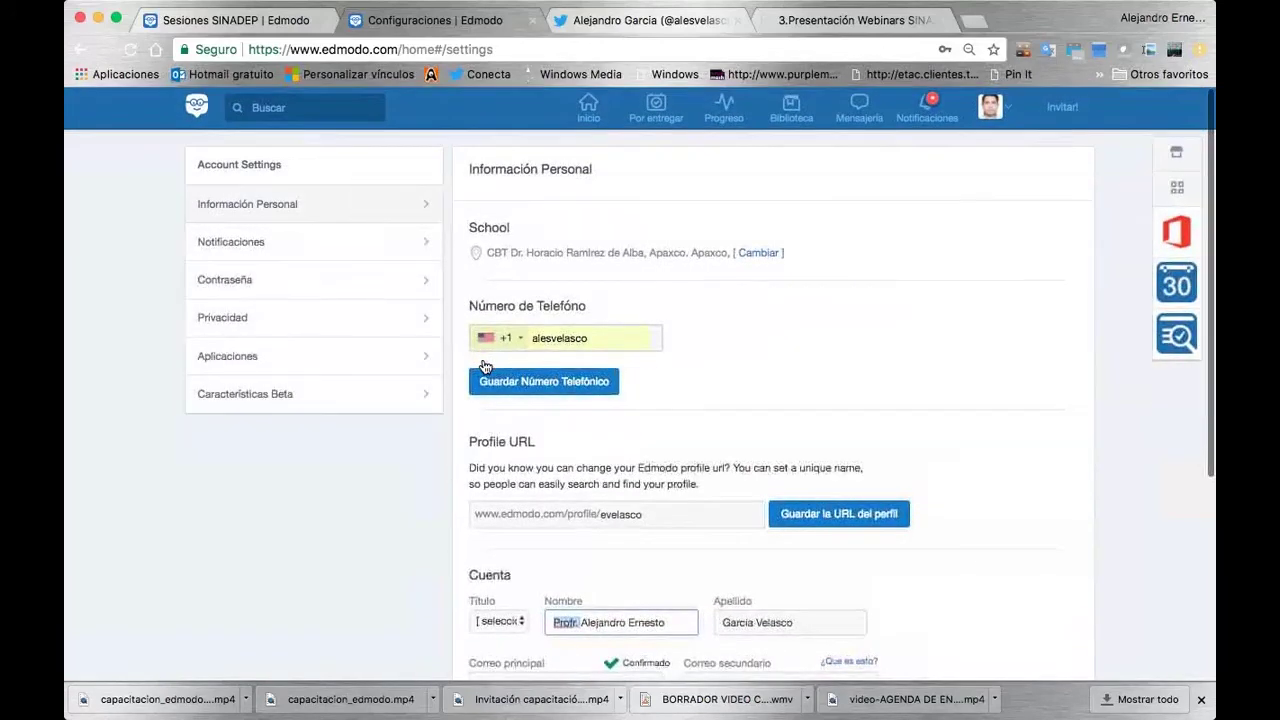
{"action": "left_click", "coordinate": [290, 246]}
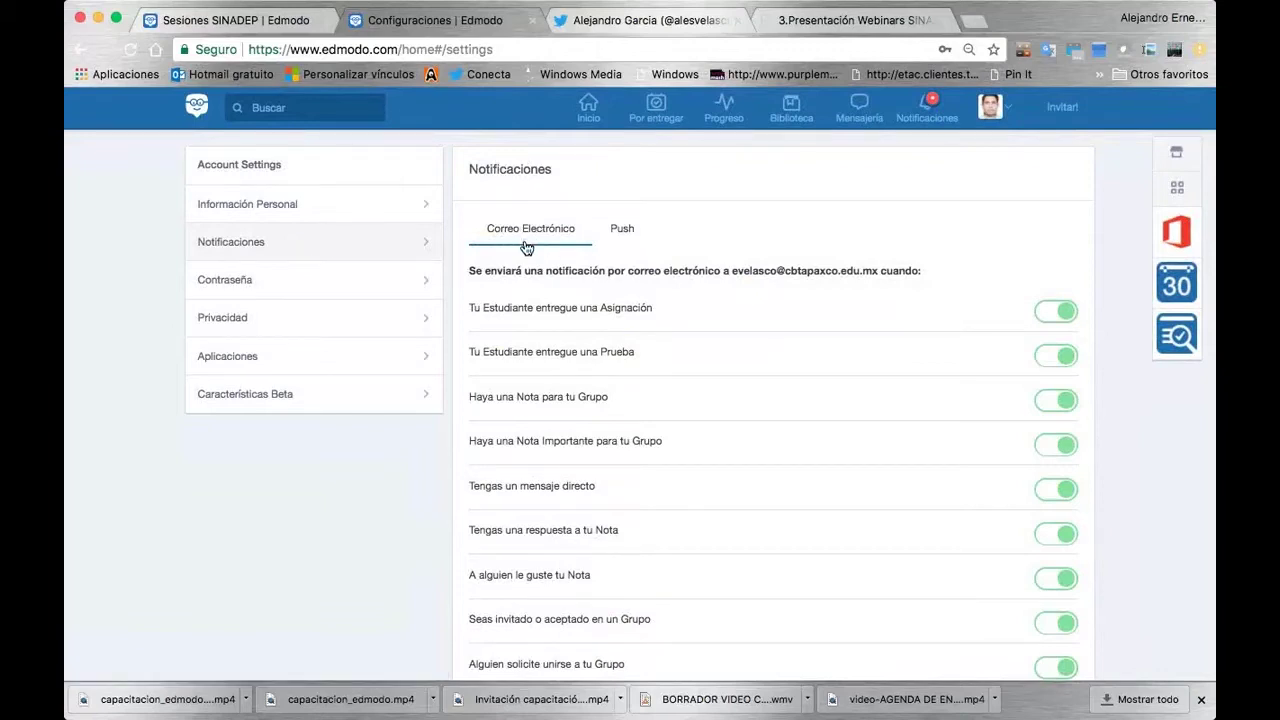
{"action": "scroll", "coordinate": [545, 300], "scroll_direction": "down", "scroll_amount": 2}
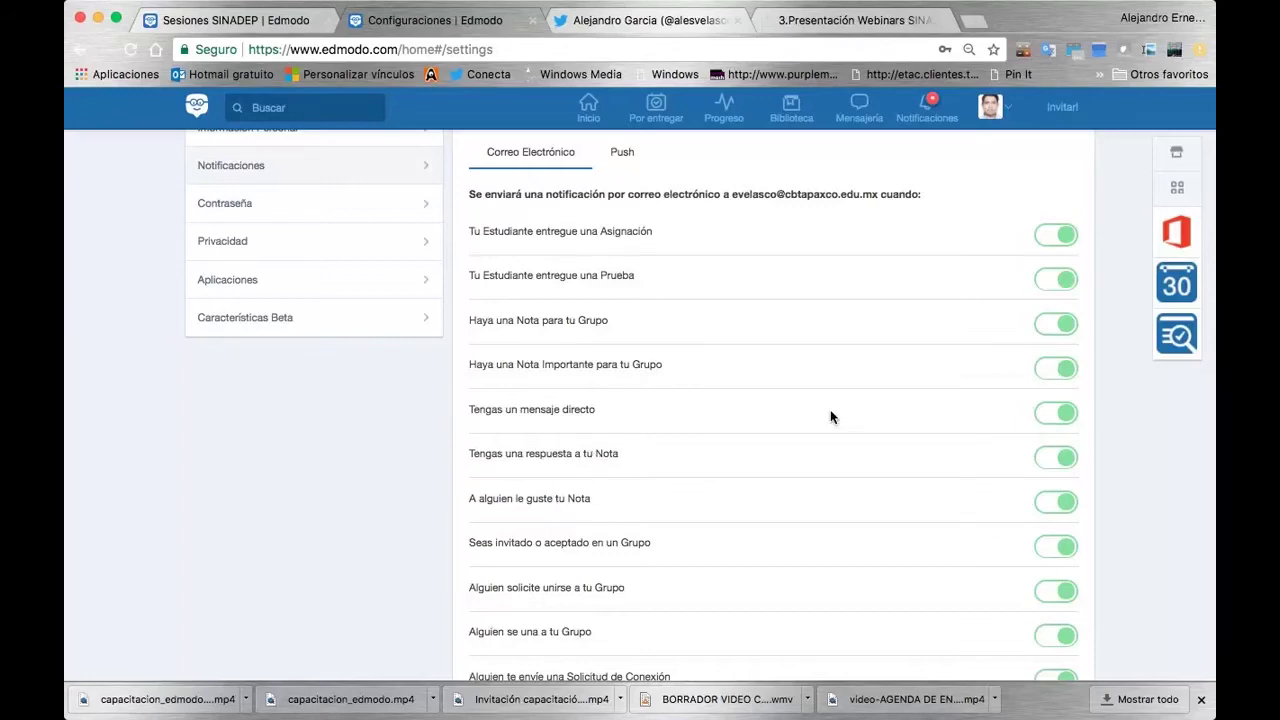
{"action": "scroll", "coordinate": [1061, 487], "scroll_direction": "down", "scroll_amount": 5}
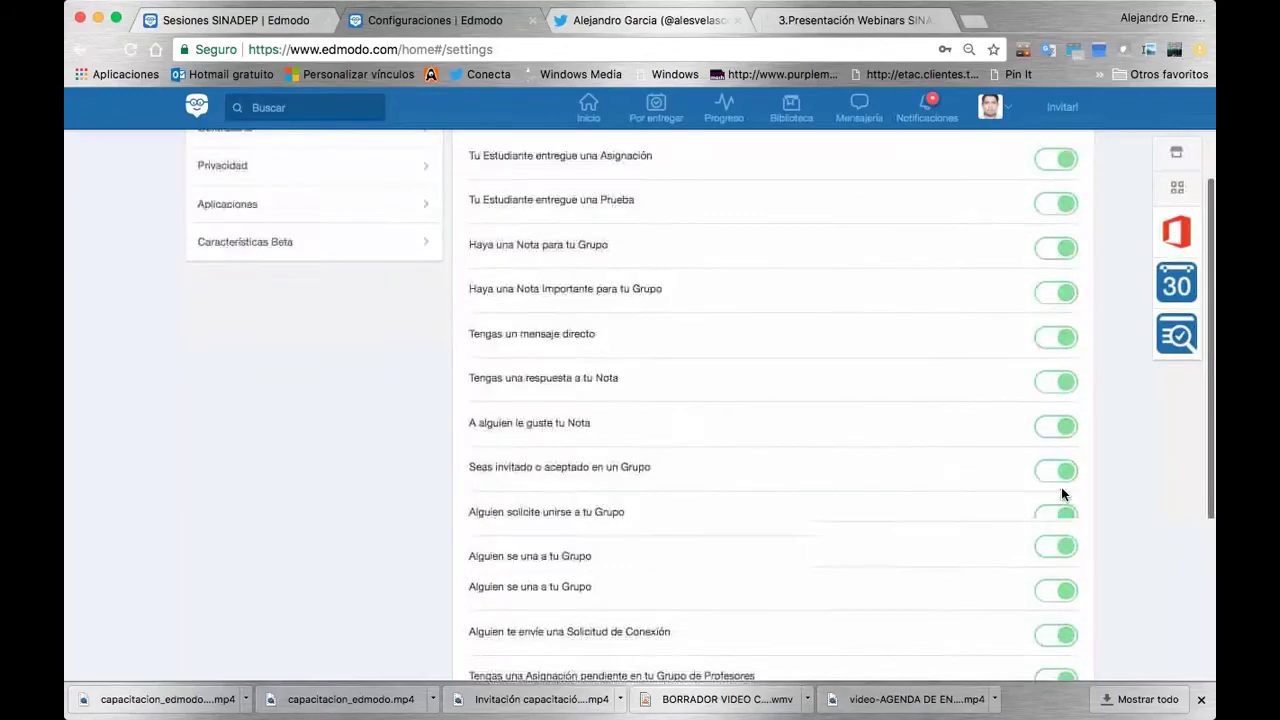
{"action": "left_click", "coordinate": [1062, 487]}
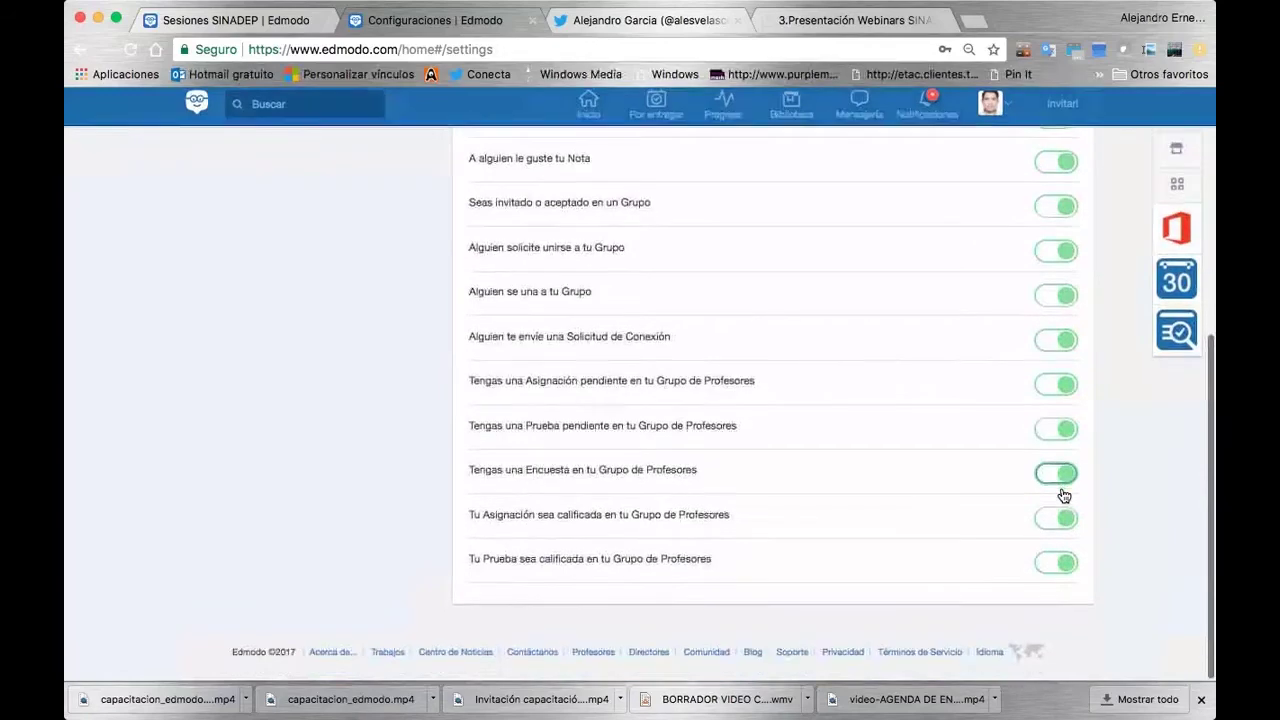
{"action": "scroll", "coordinate": [1063, 494], "scroll_direction": "up", "scroll_amount": 2}
{"action": "scroll", "coordinate": [1063, 494], "scroll_direction": "up", "scroll_amount": 3}
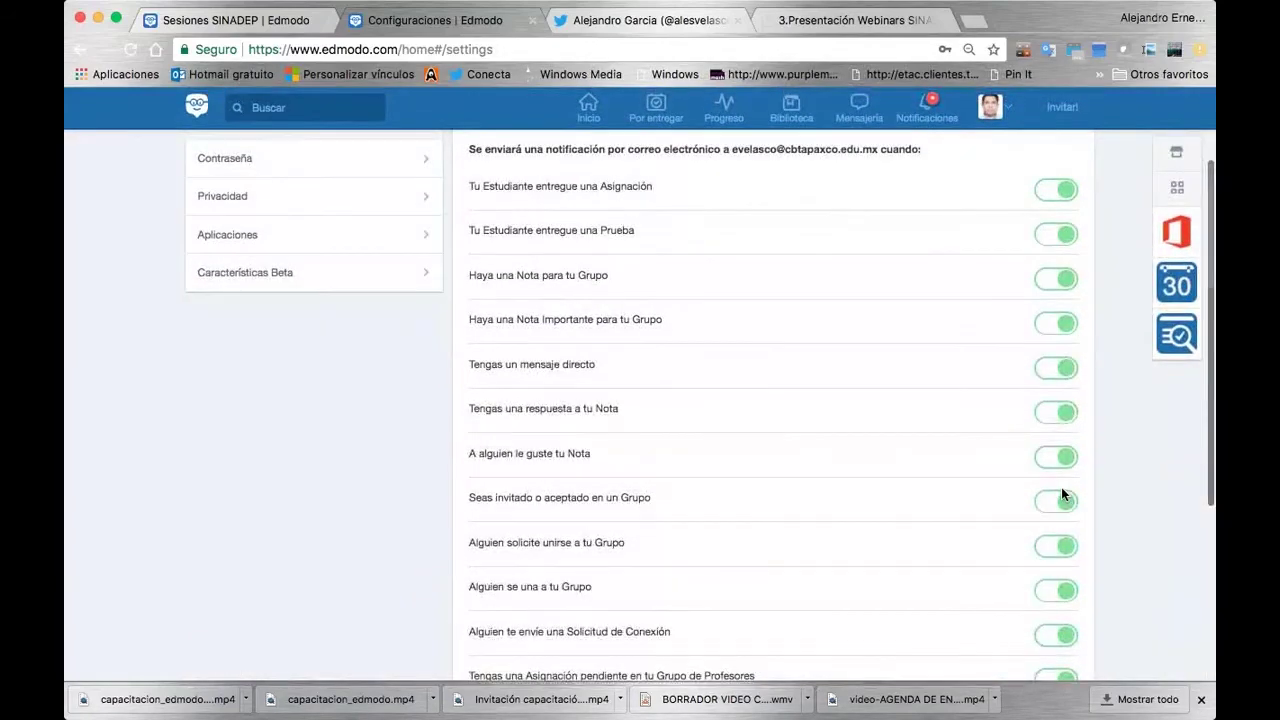
{"action": "scroll", "coordinate": [1062, 493], "scroll_direction": "down", "scroll_amount": 5}
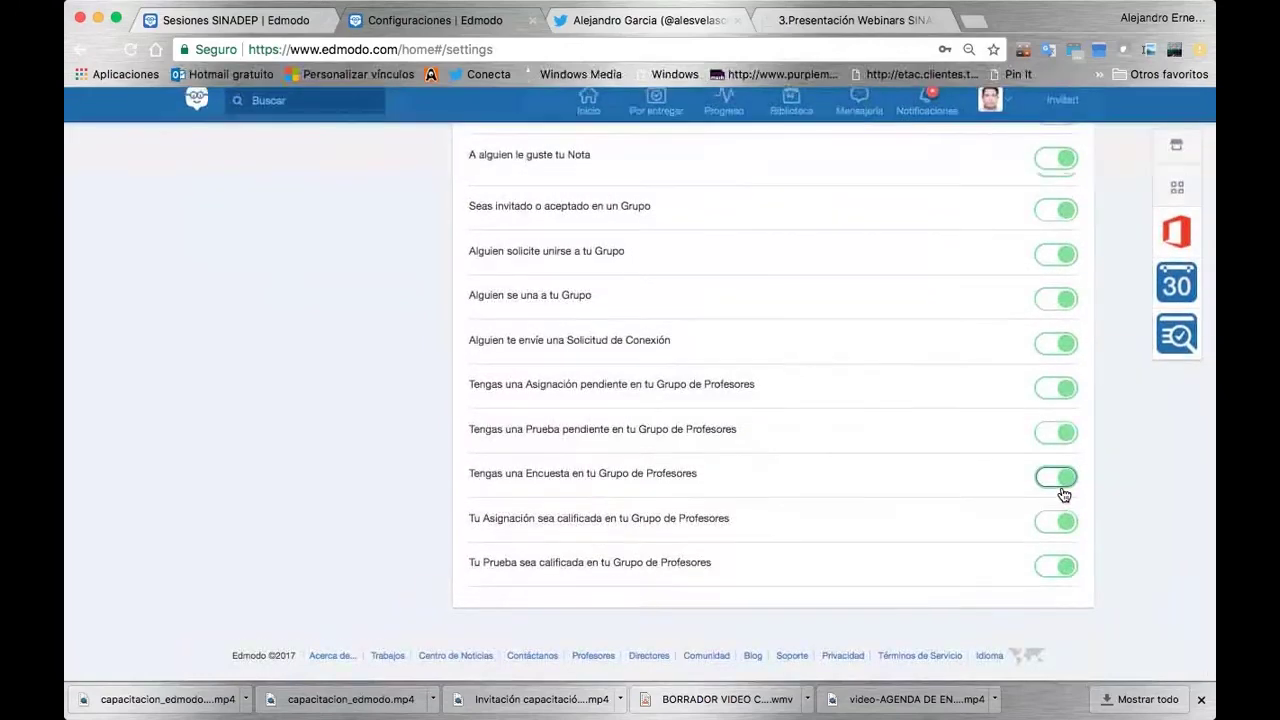
{"action": "scroll", "coordinate": [1064, 495], "scroll_direction": "up", "scroll_amount": 5}
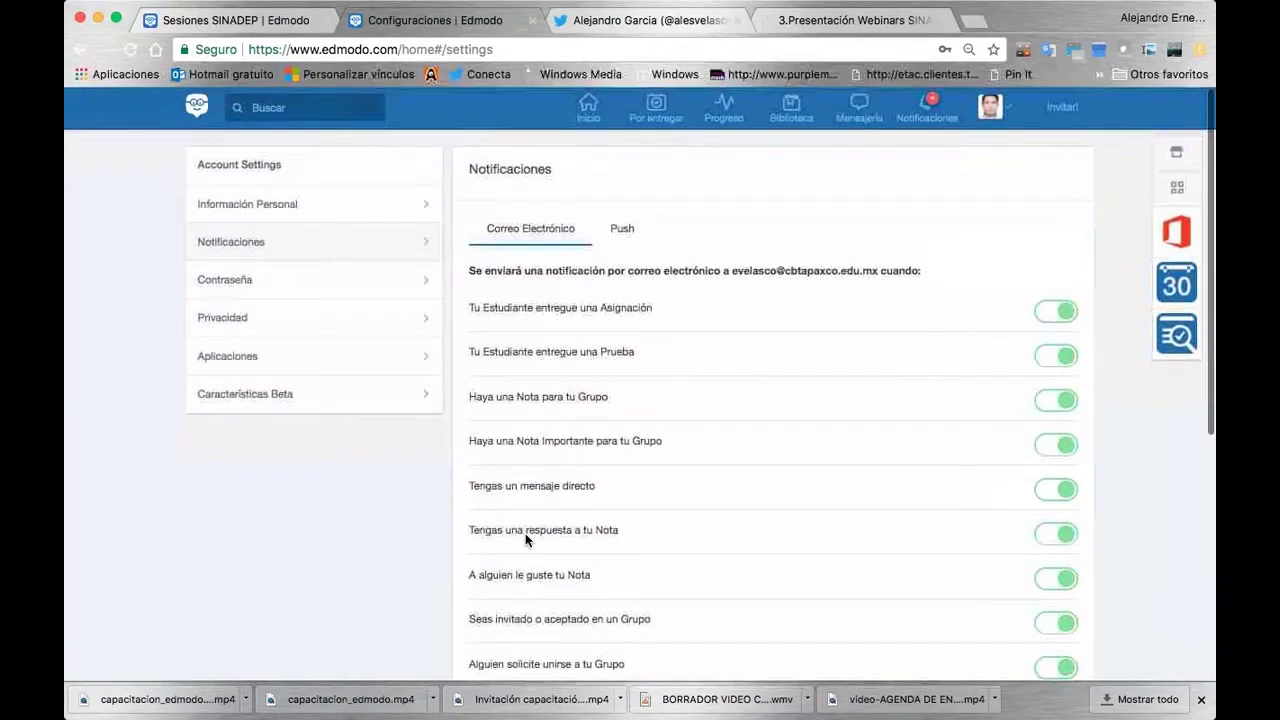
Step: Review the Contraseña, Privacidad and Aplicaciones settings, and return to the Privacidad options
{"action": "left_click", "coordinate": [234, 288]}
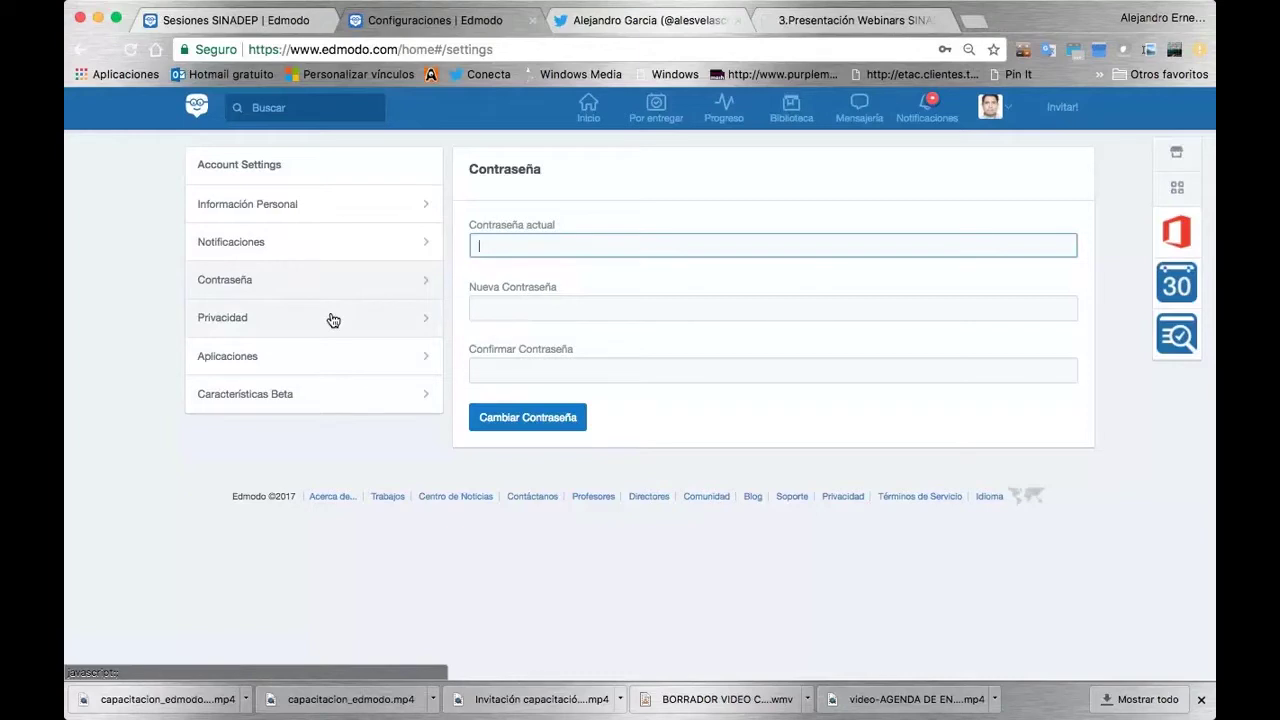
{"action": "left_click", "coordinate": [274, 326]}
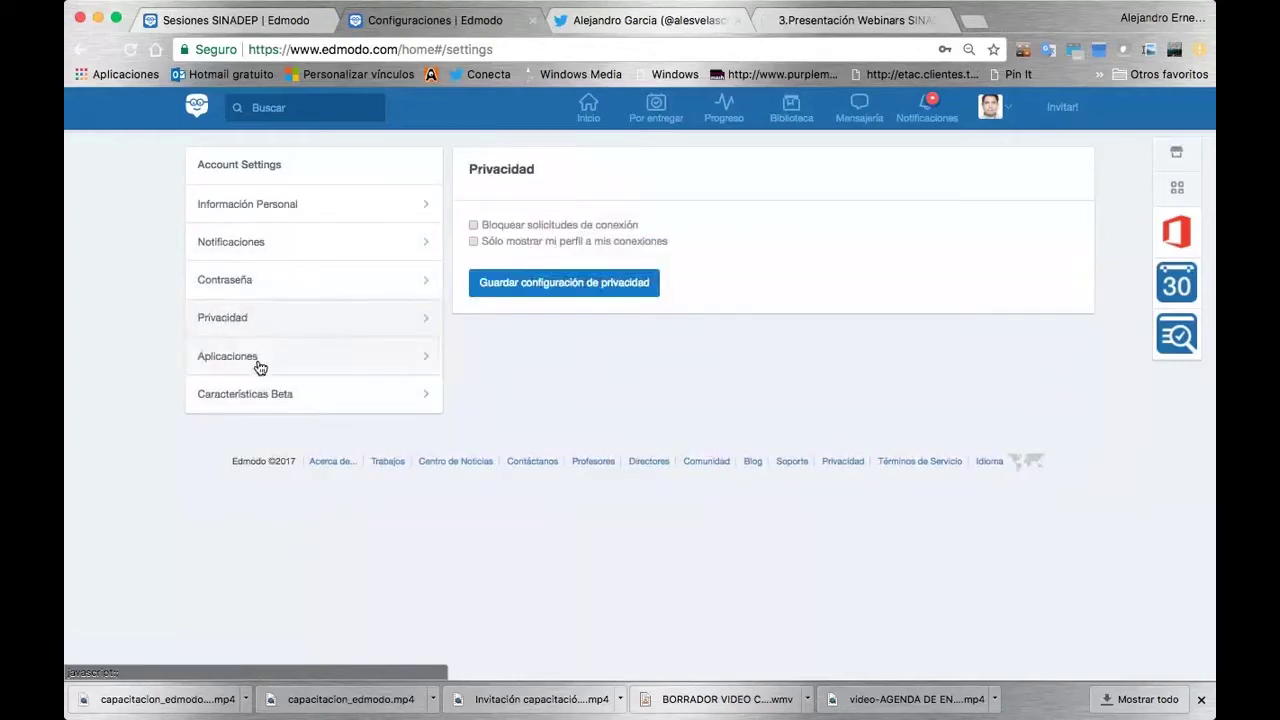
{"action": "left_click", "coordinate": [258, 365]}
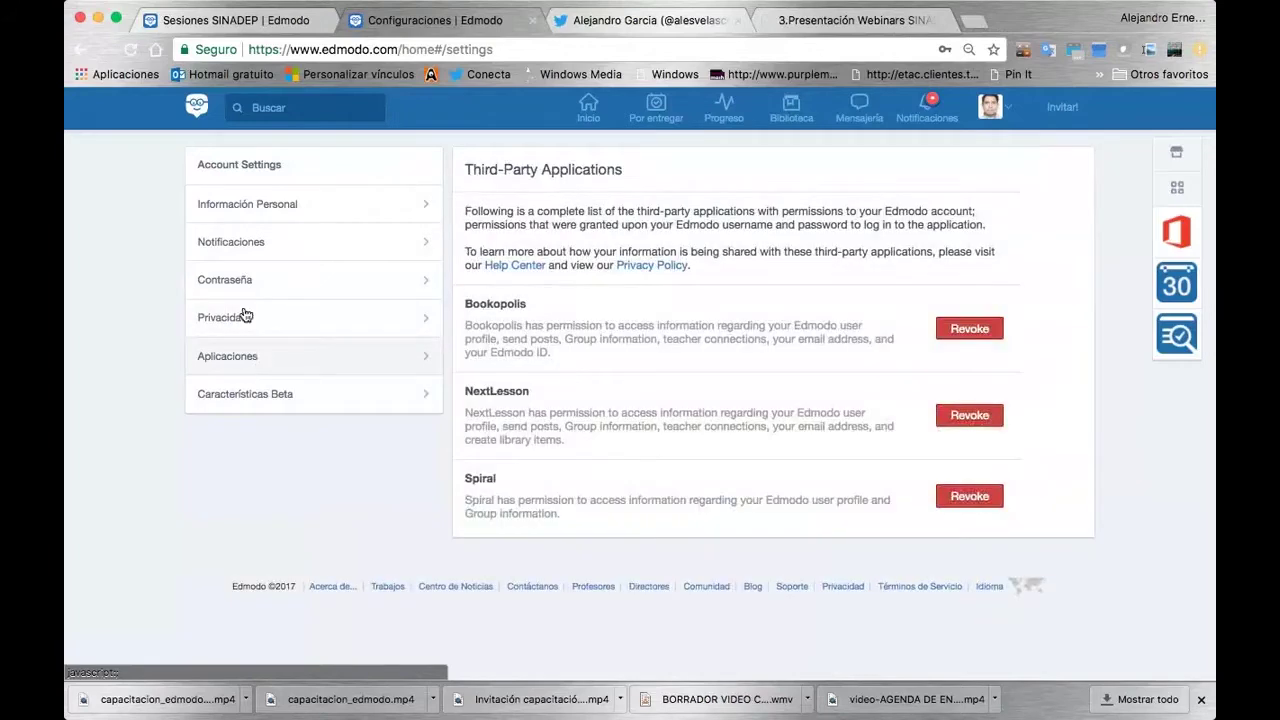
{"action": "left_click", "coordinate": [242, 319]}
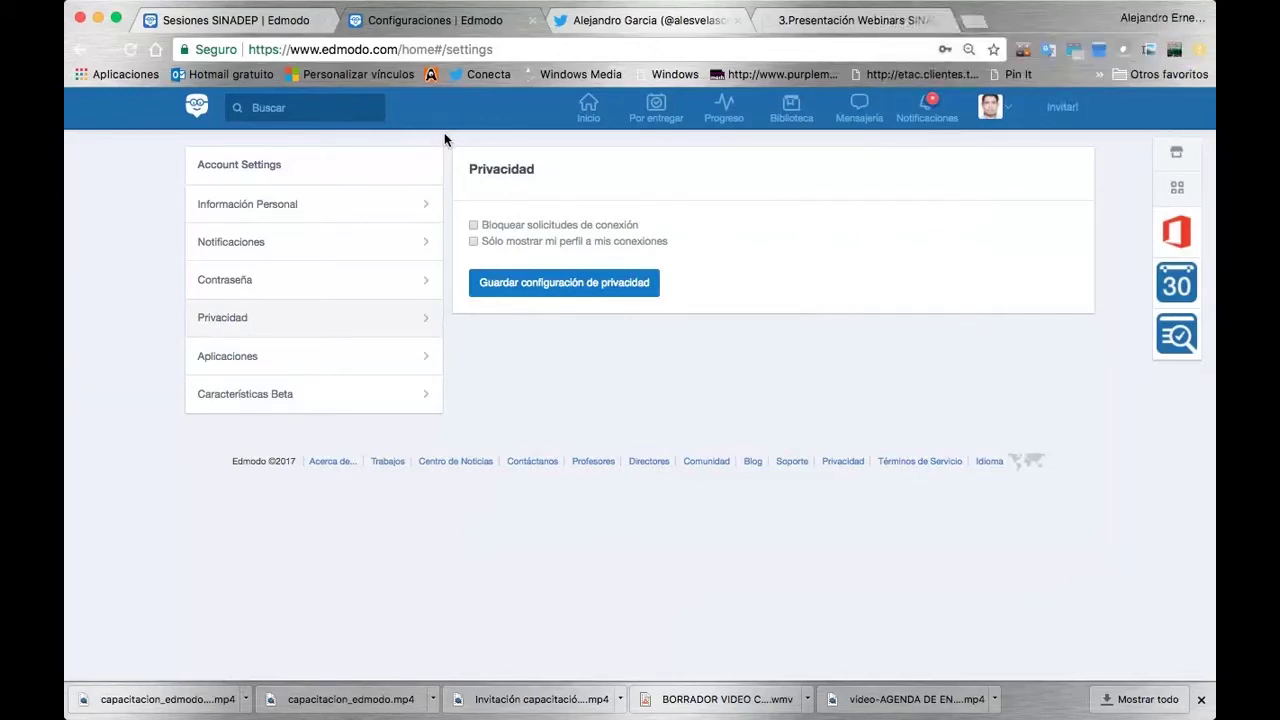
Step: Switch back to the browser window showing the teacher's public profile
{"action": "mouse_move", "coordinate": [549, 5]}
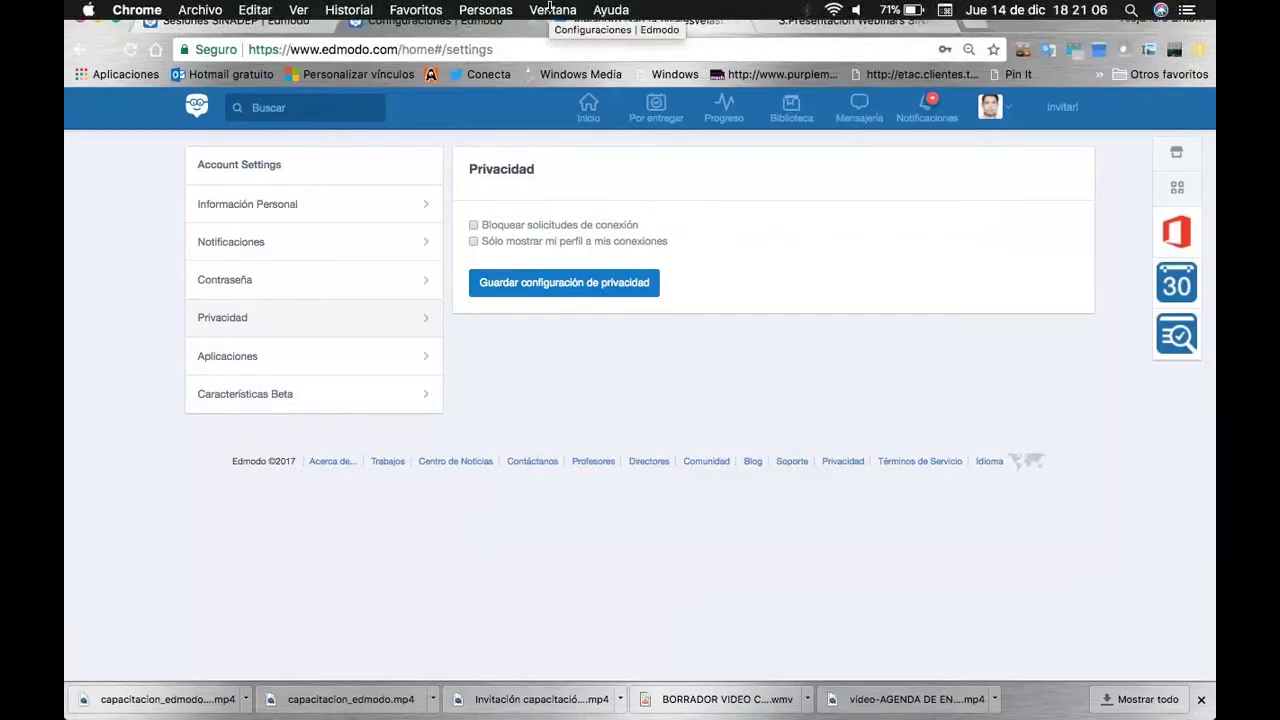
{"action": "left_click", "coordinate": [549, 7]}
{"action": "left_click", "coordinate": [624, 276]}
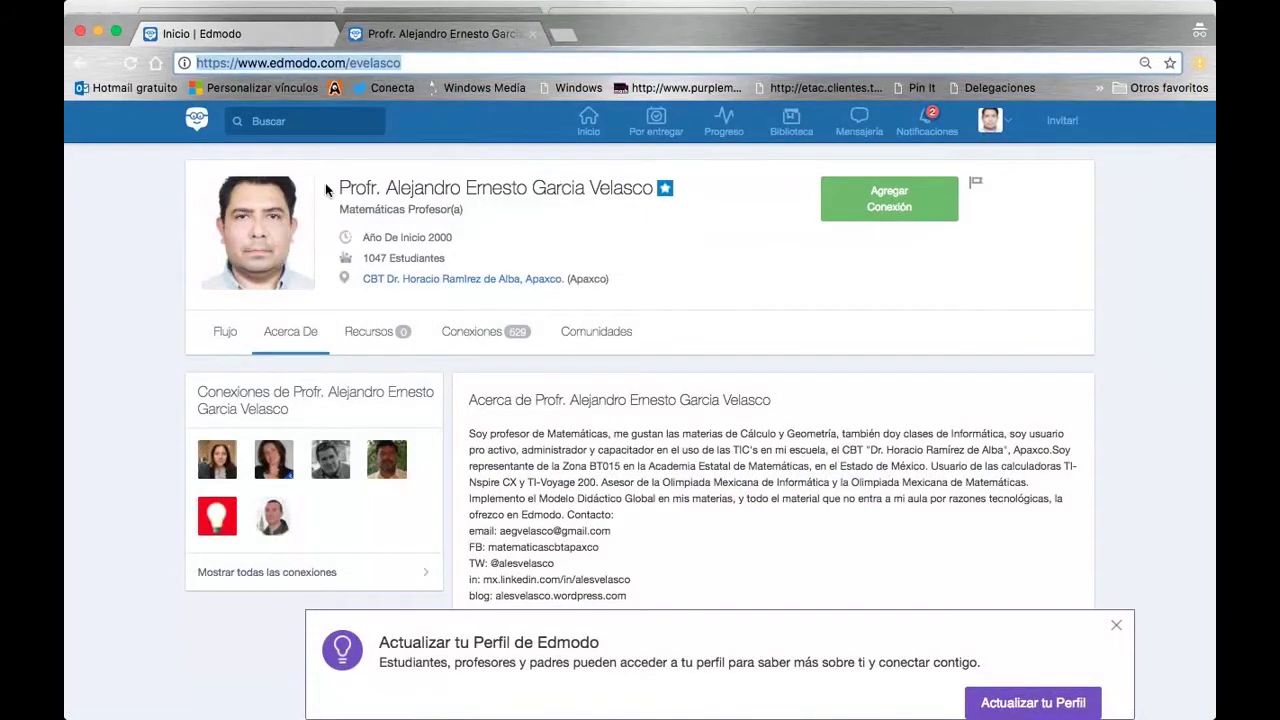
Step: Switch to the main account's browser window and show the Sesiones SINADEP group page
{"action": "mouse_move", "coordinate": [305, 7]}
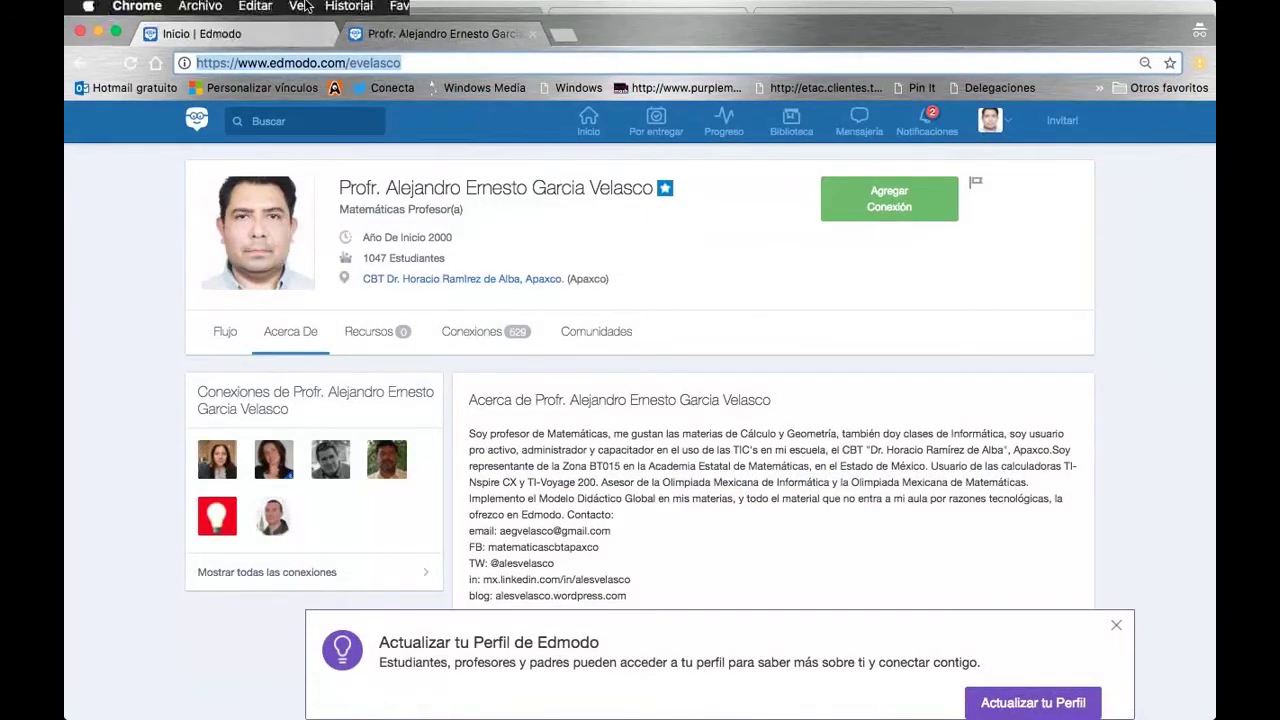
{"action": "left_click", "coordinate": [255, 33]}
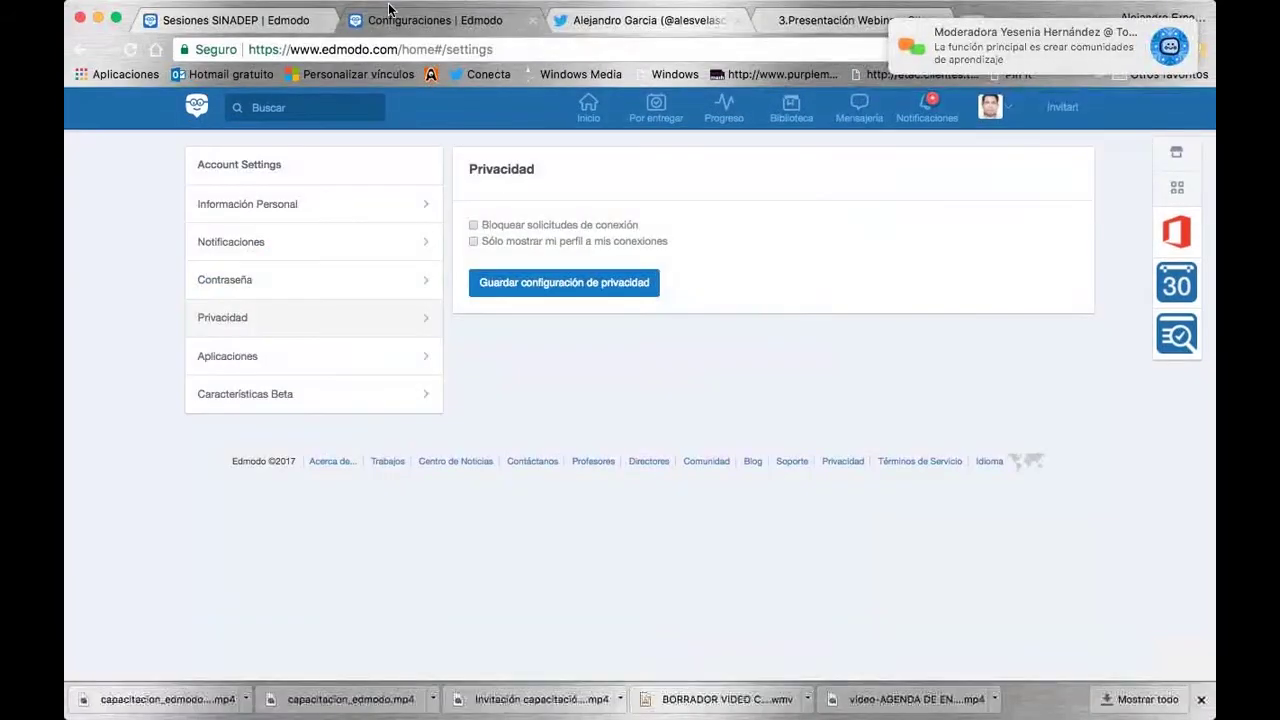
{"action": "left_click", "coordinate": [258, 28]}
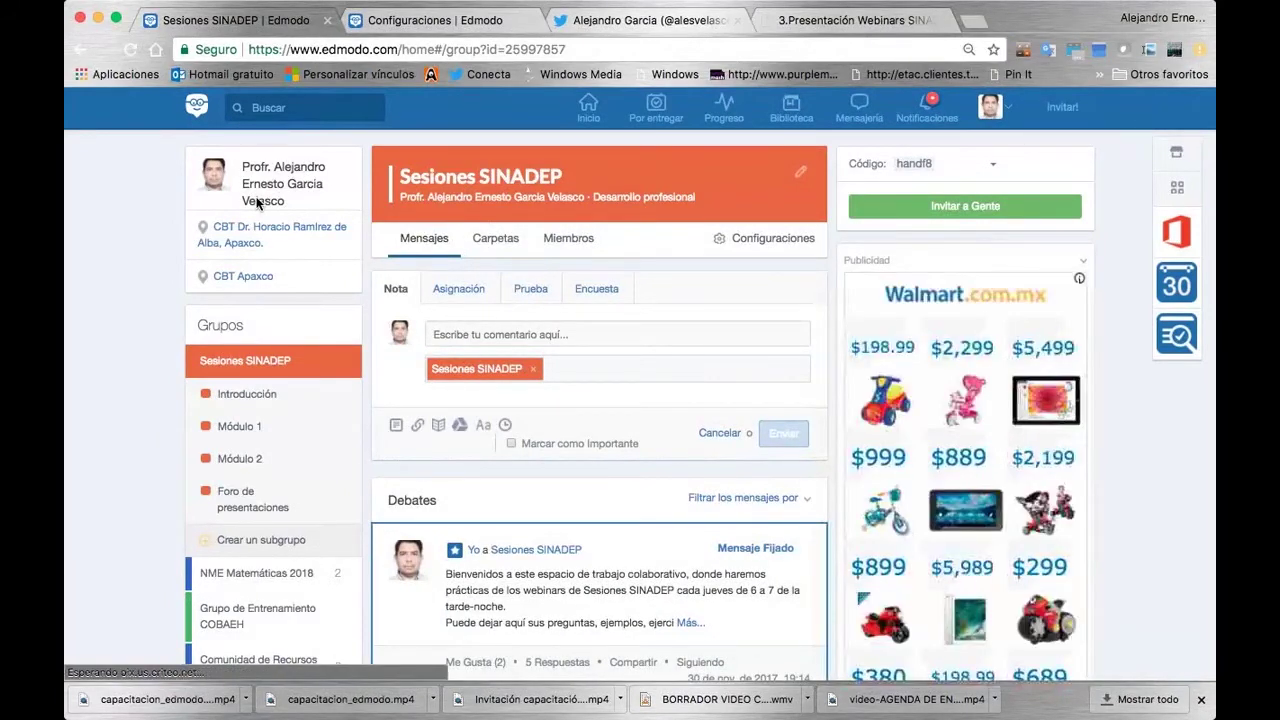
Step: View the second account's Inicio page in its own window, and return to the Sesiones SINADEP window
{"action": "mouse_move", "coordinate": [624, 4]}
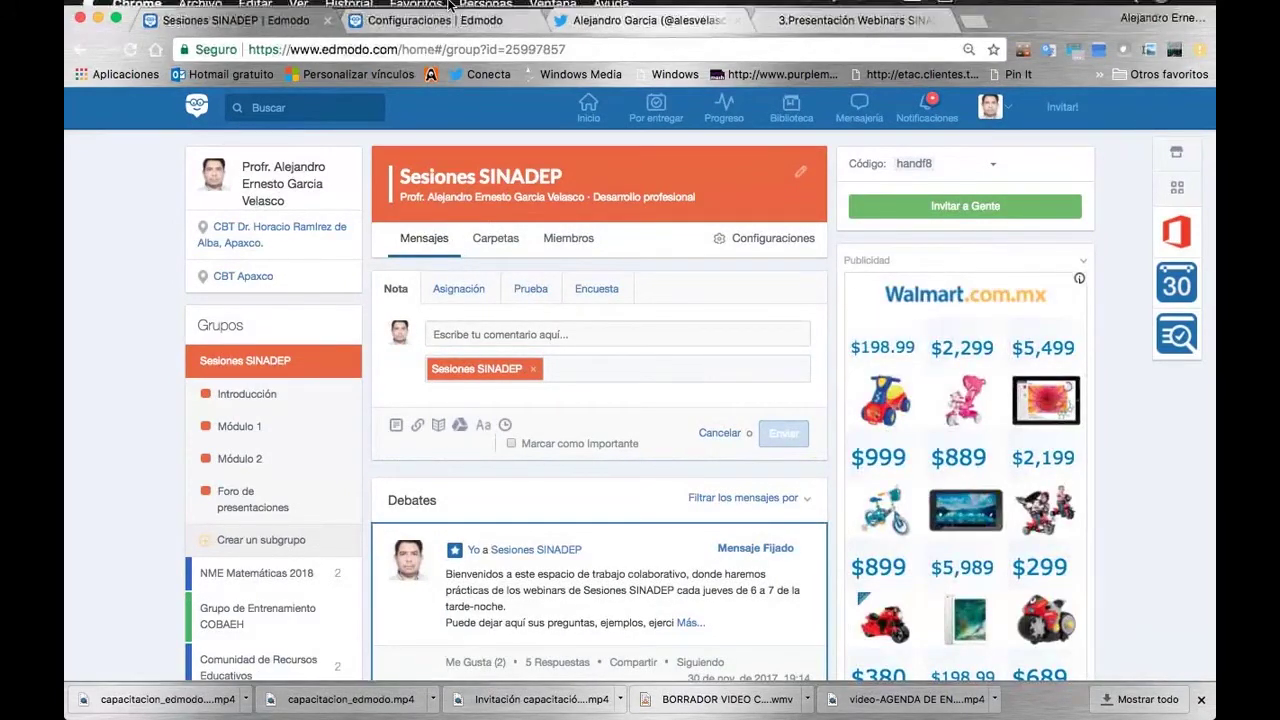
{"action": "left_click", "coordinate": [552, 10]}
{"action": "left_click", "coordinate": [615, 262]}
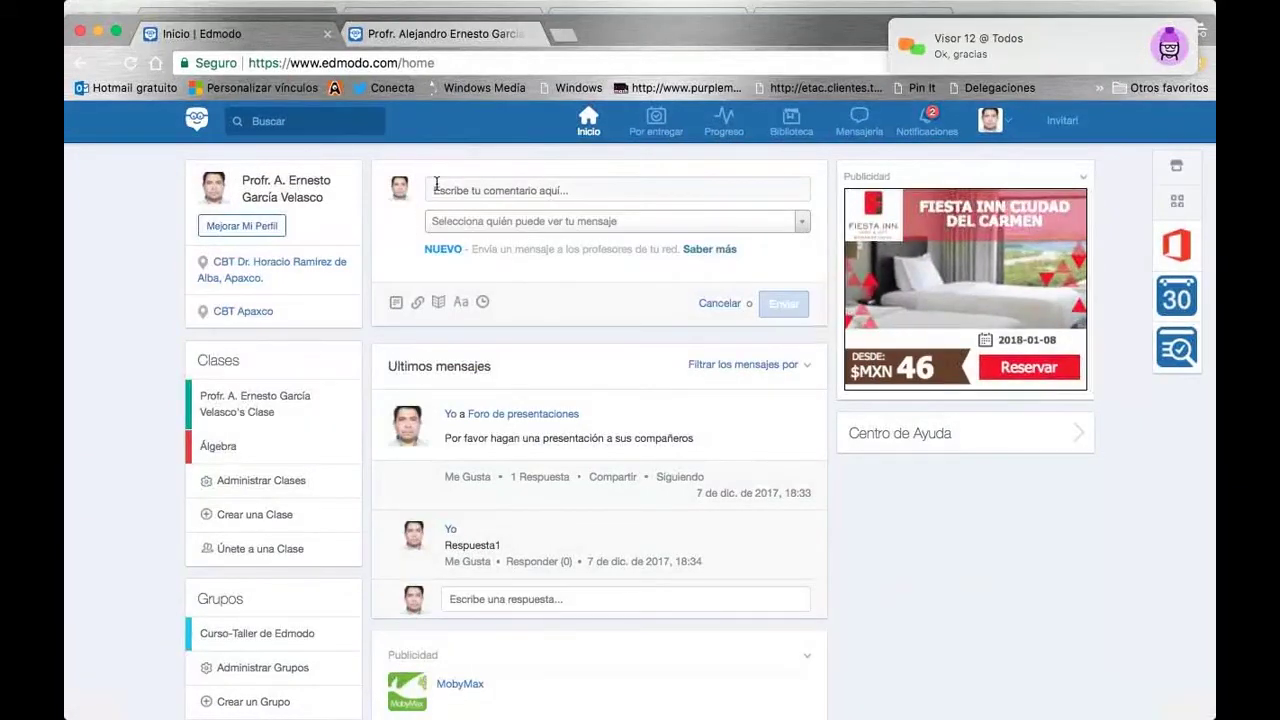
{"action": "mouse_move", "coordinate": [500, 5]}
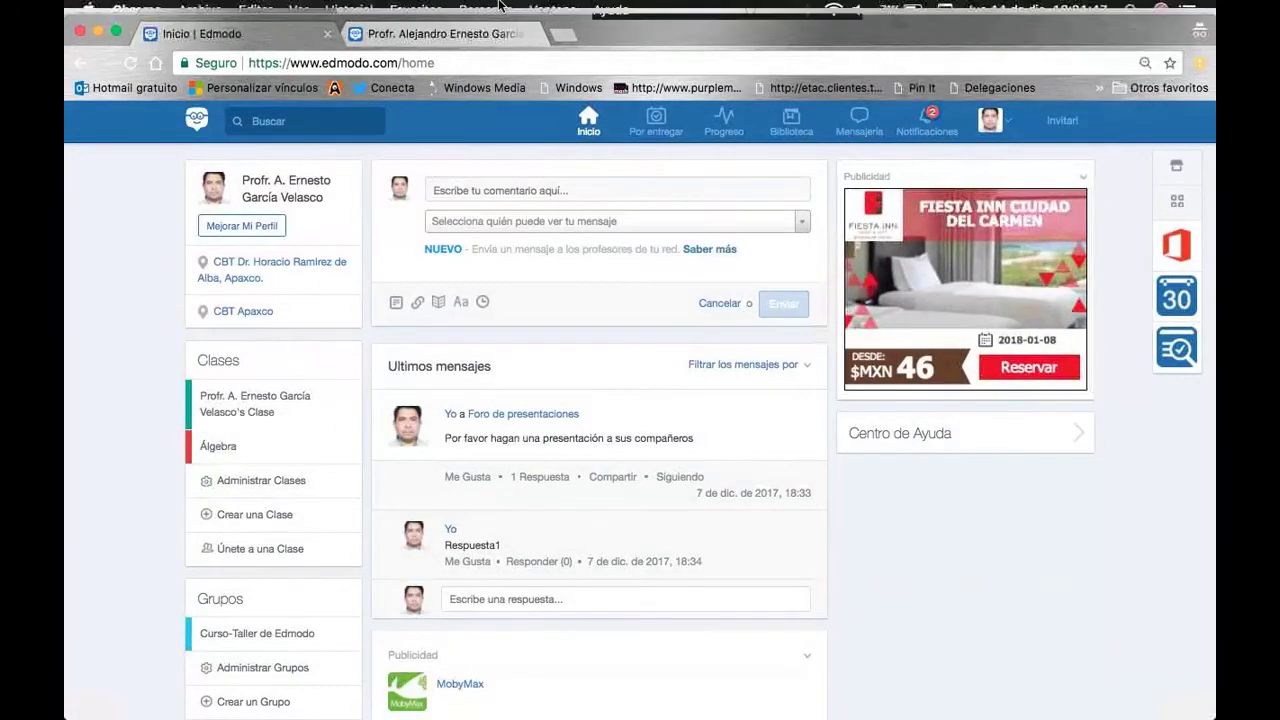
{"action": "left_click", "coordinate": [553, 10]}
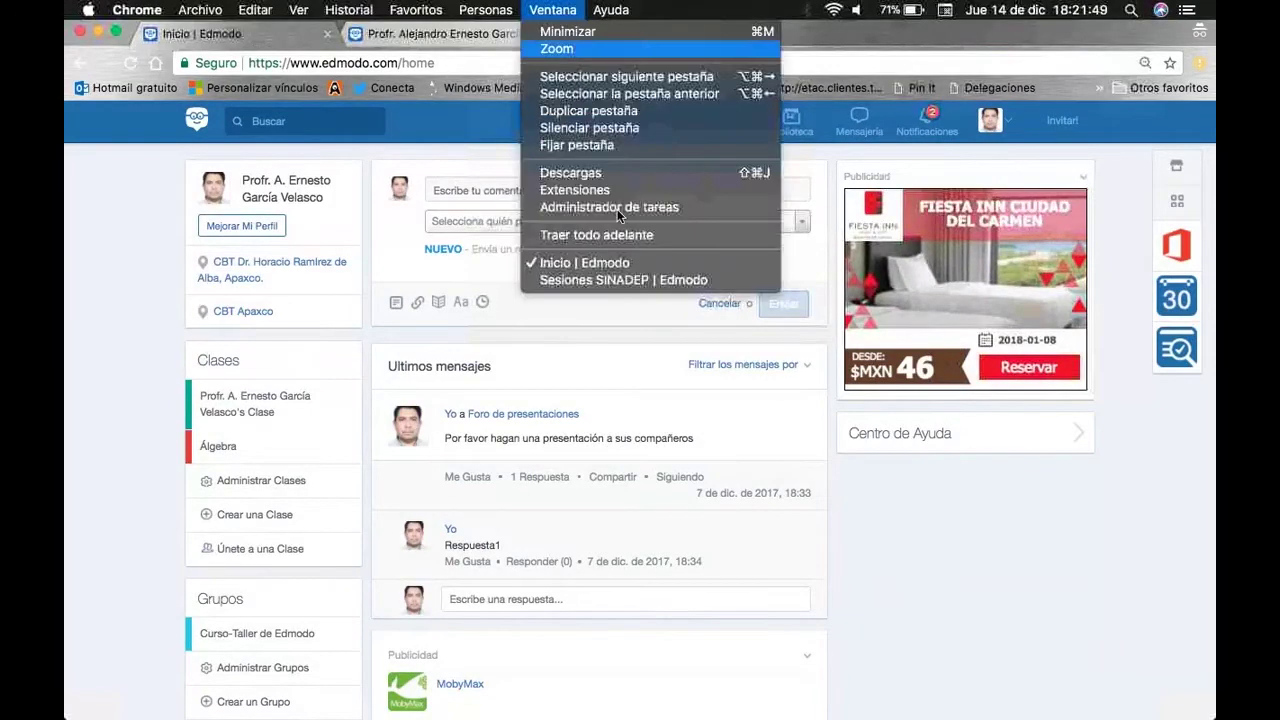
{"action": "left_click", "coordinate": [595, 281]}
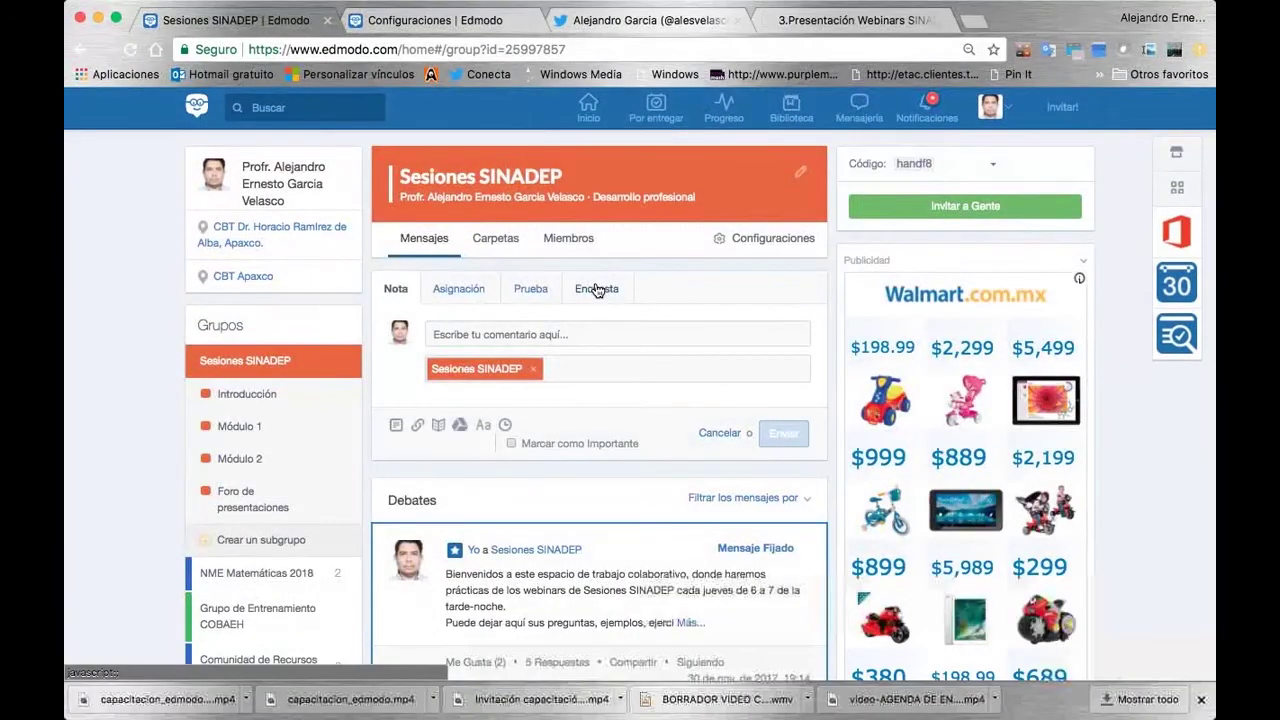
Step: Search Edmodo for the second teacher account by its title and name
{"action": "left_click", "coordinate": [448, 290]}
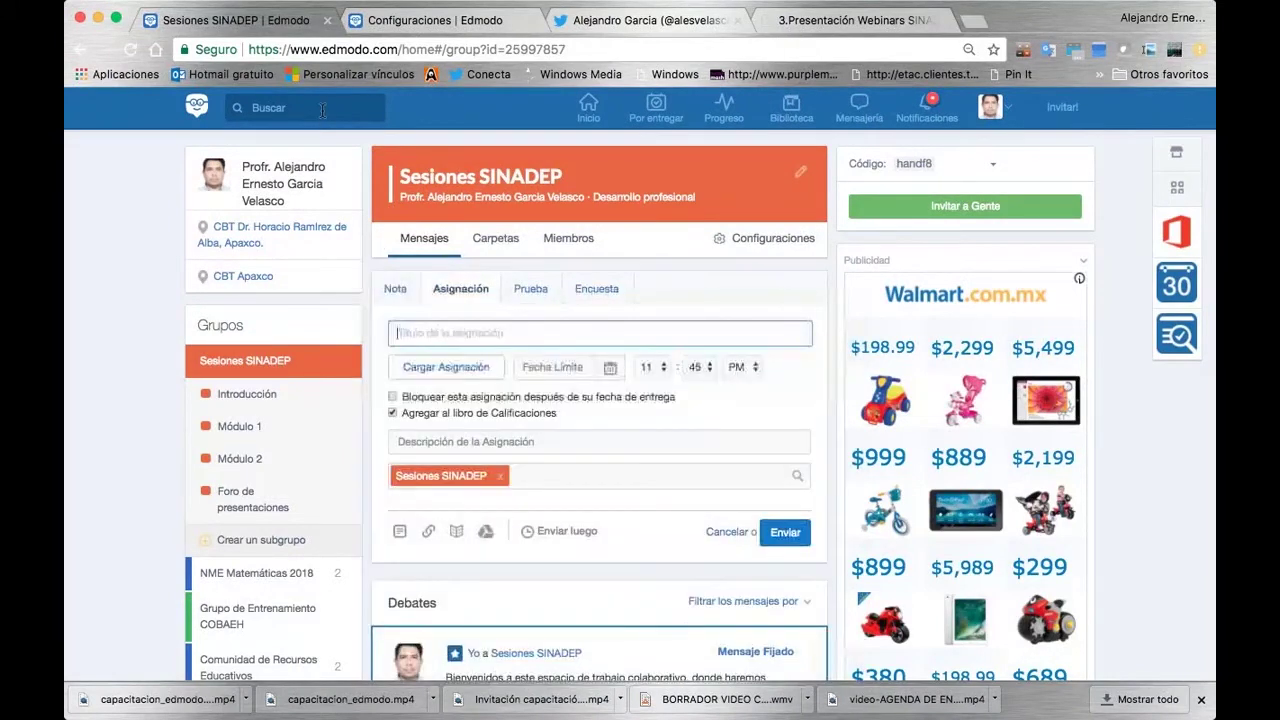
{"action": "left_click", "coordinate": [322, 110]}
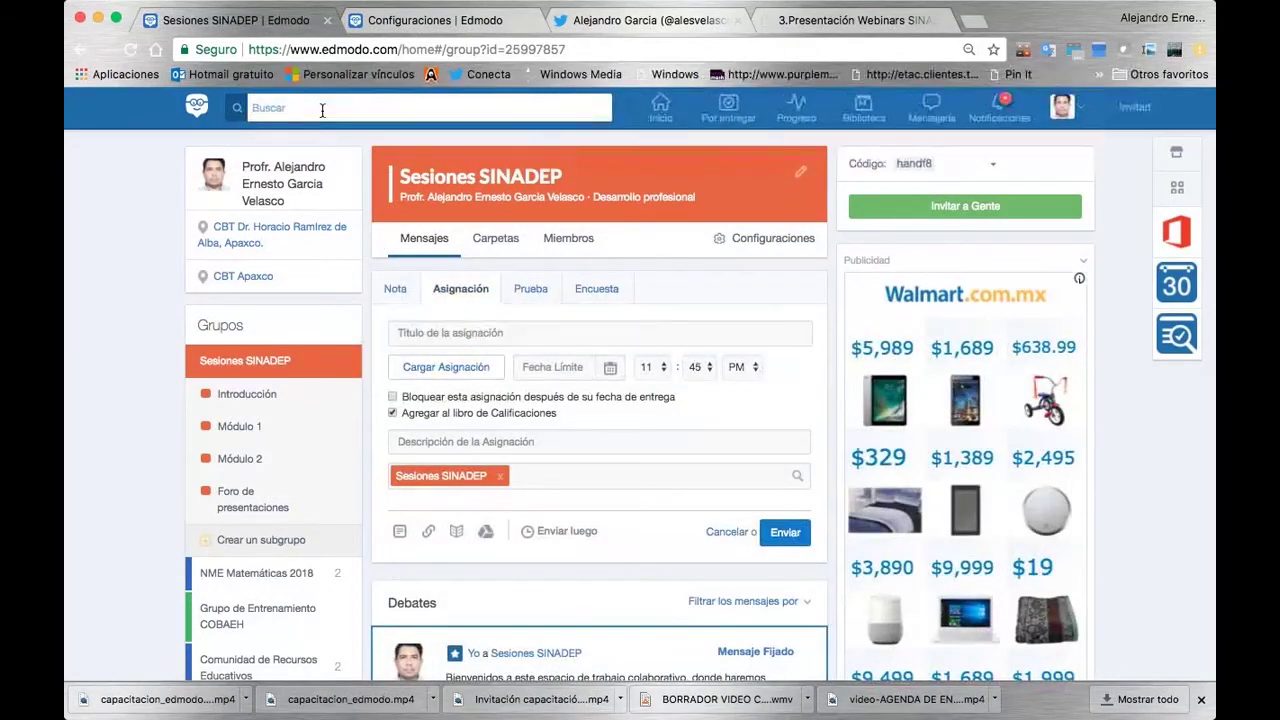
{"action": "type", "text": "prof"}
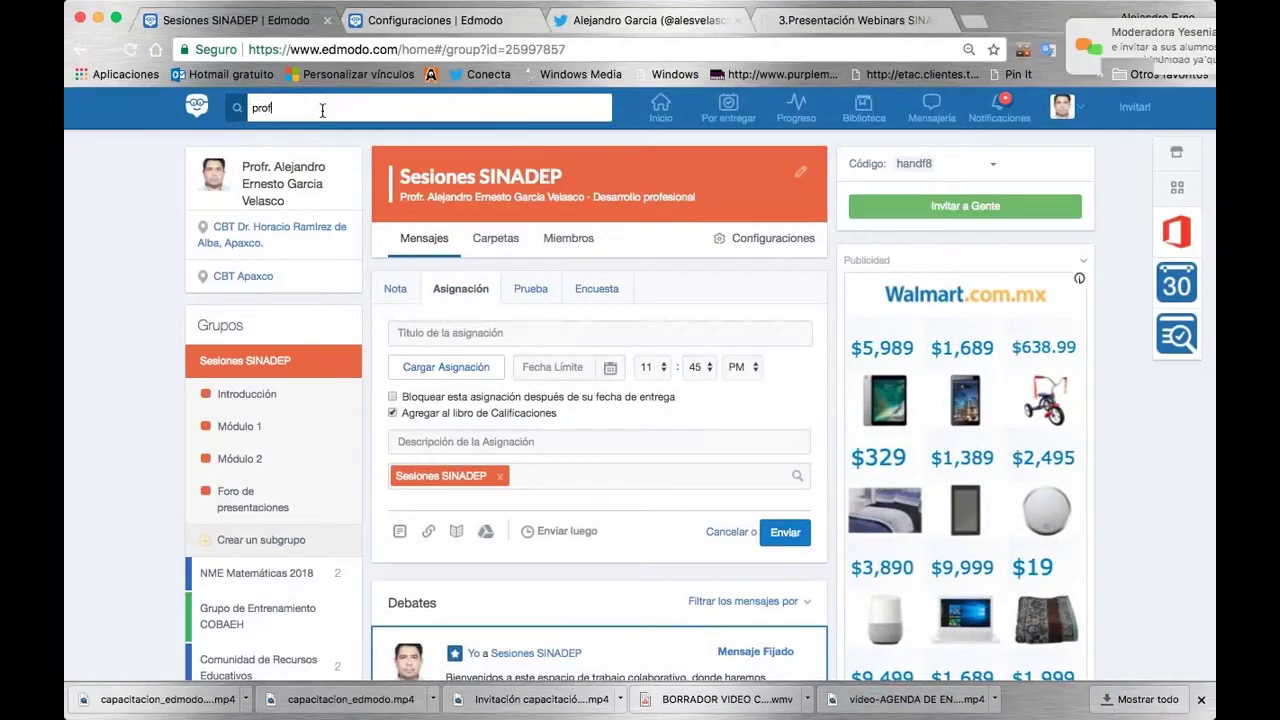
{"action": "type", "text": "r. a"}
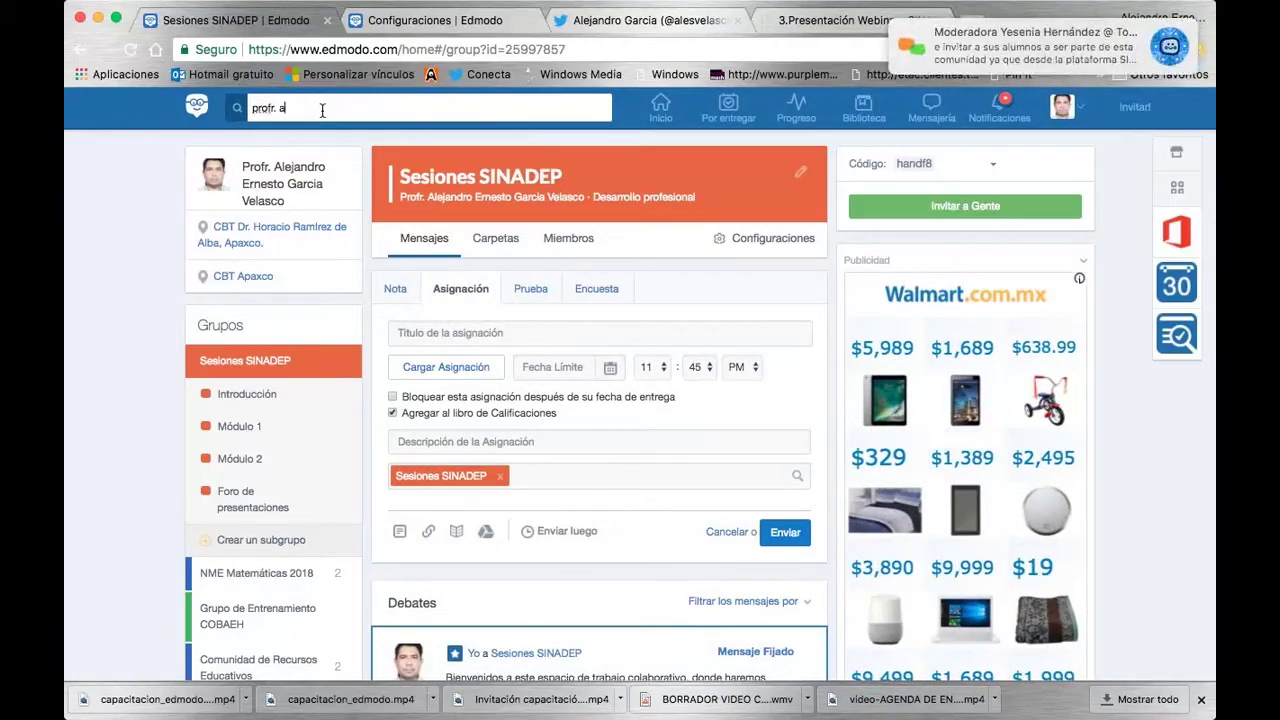
{"action": "type", "text": ". ernesto"}
{"action": "key", "text": "Return"}
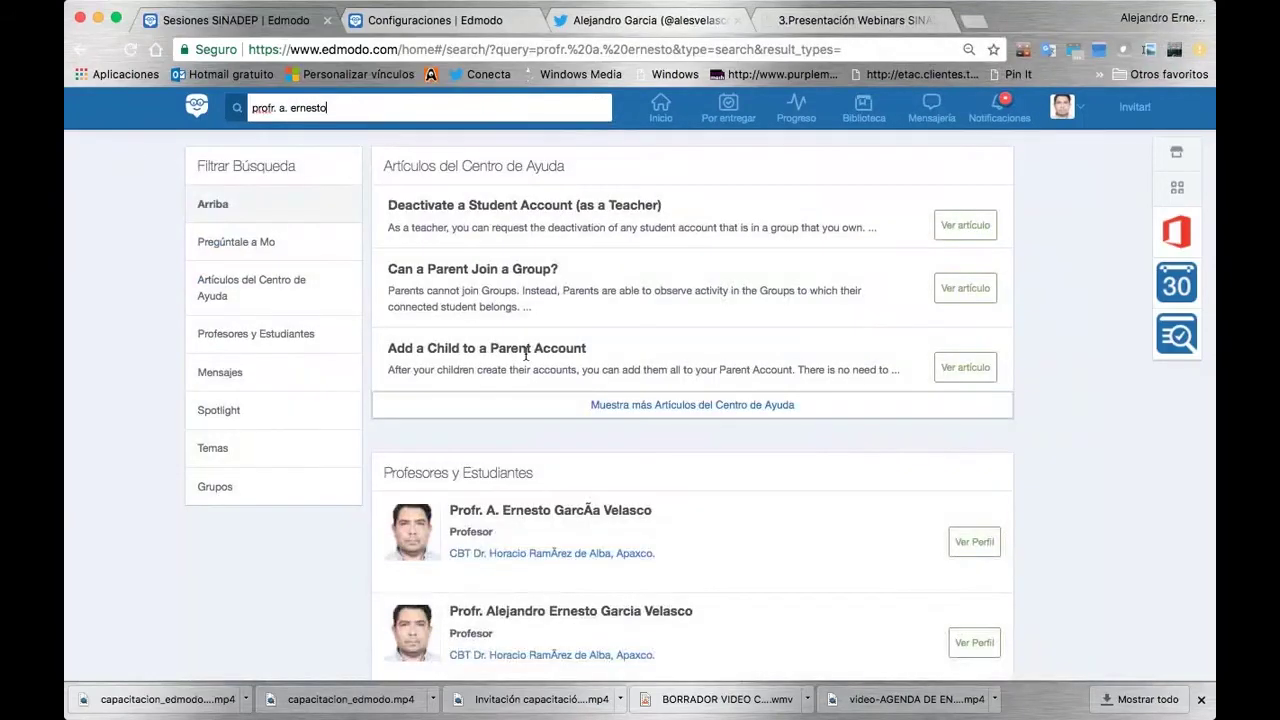
Step: Open the second teacher account's profile from the Profesores y Estudiantes results and send it a connection request
{"action": "scroll", "coordinate": [525, 353], "scroll_direction": "down", "scroll_amount": 3}
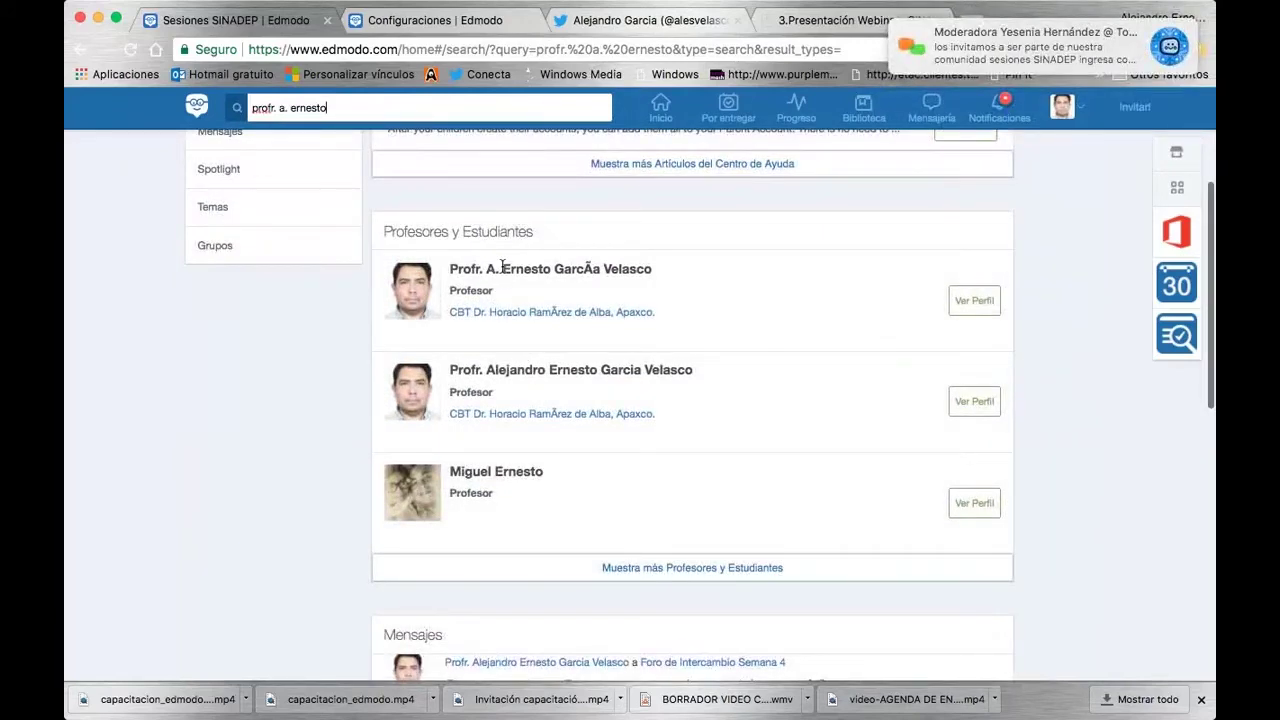
{"action": "left_click", "coordinate": [975, 301]}
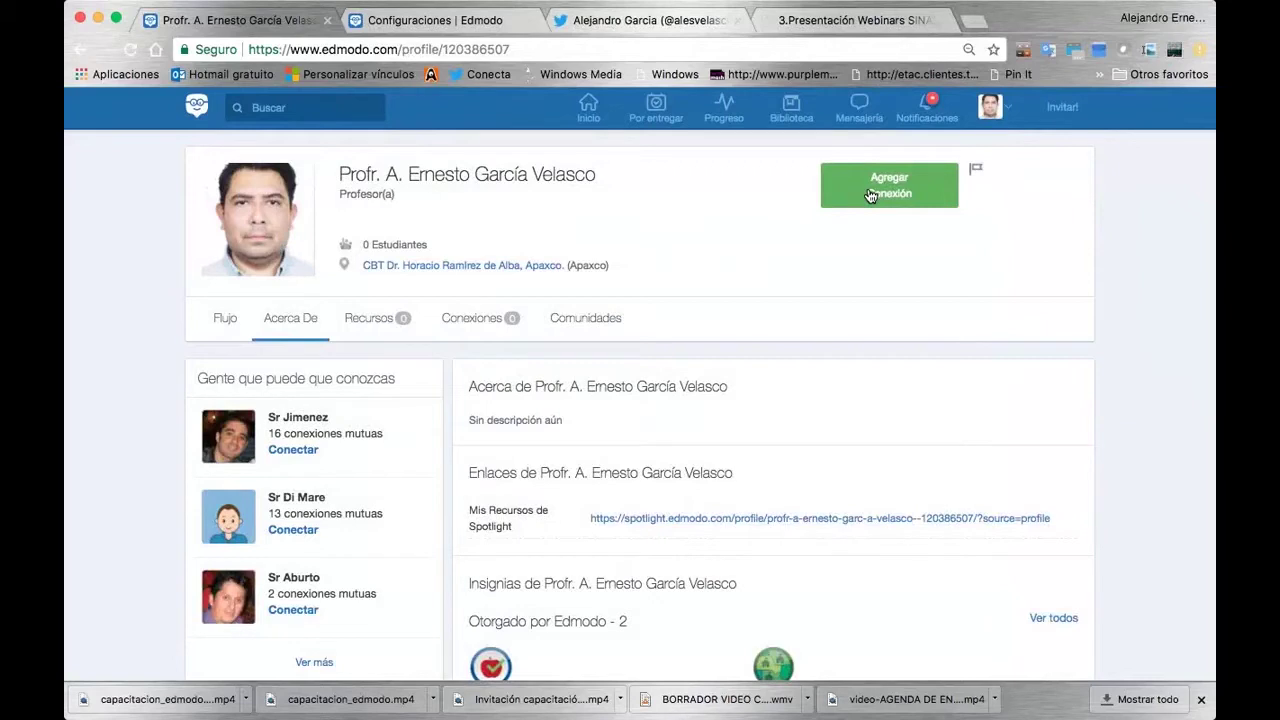
{"action": "left_click", "coordinate": [868, 193]}
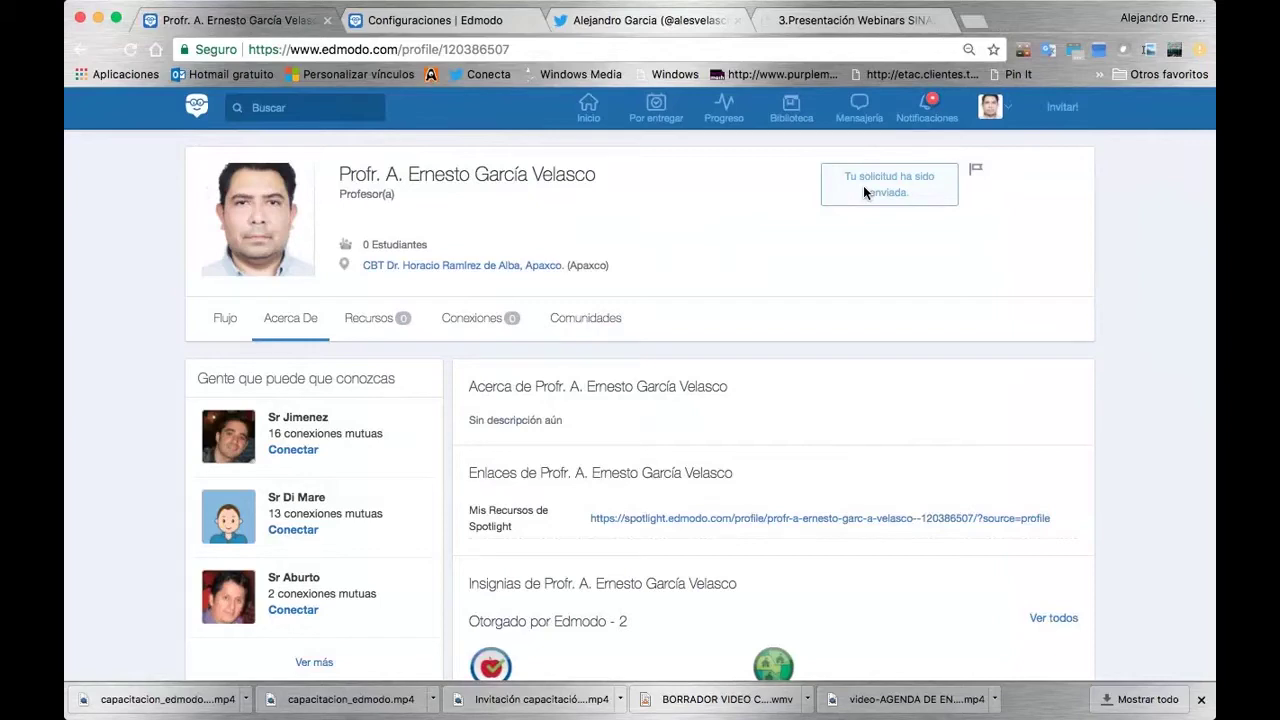
Step: Switch to the second account's Inicio window and accept the pending connection request in Notificaciones
{"action": "mouse_move", "coordinate": [392, 3]}
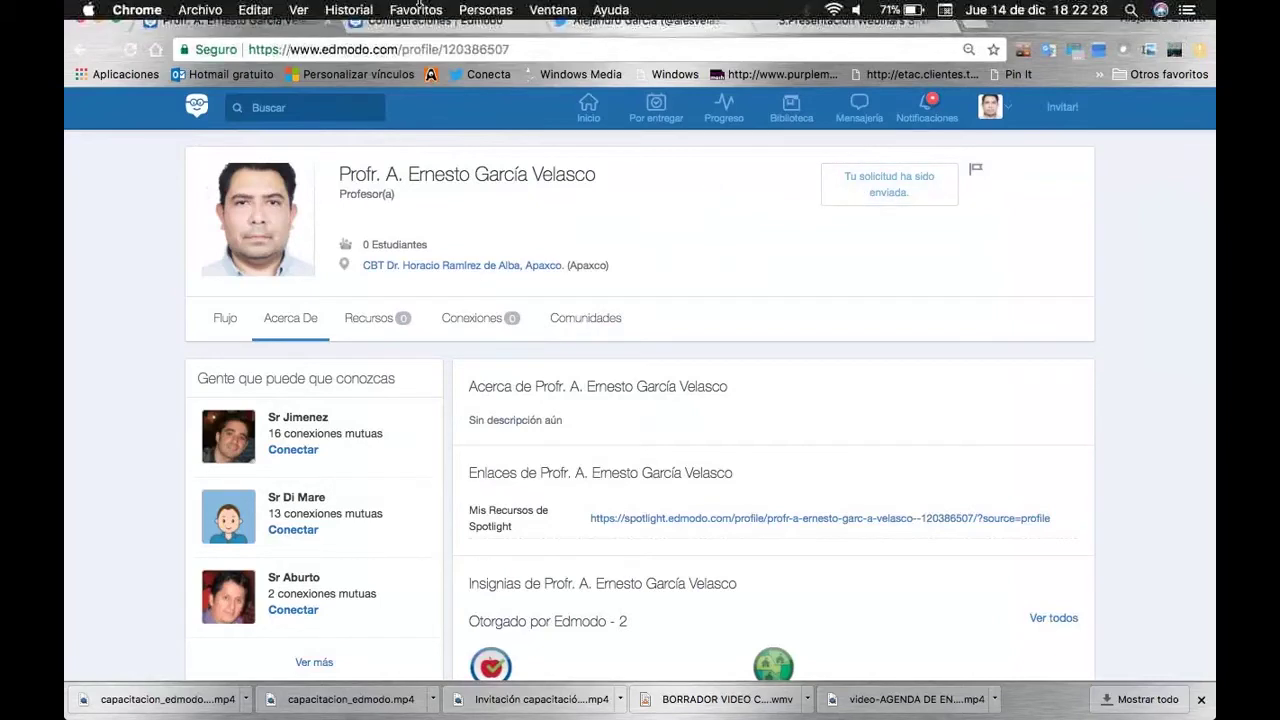
{"action": "left_click", "coordinate": [555, 12]}
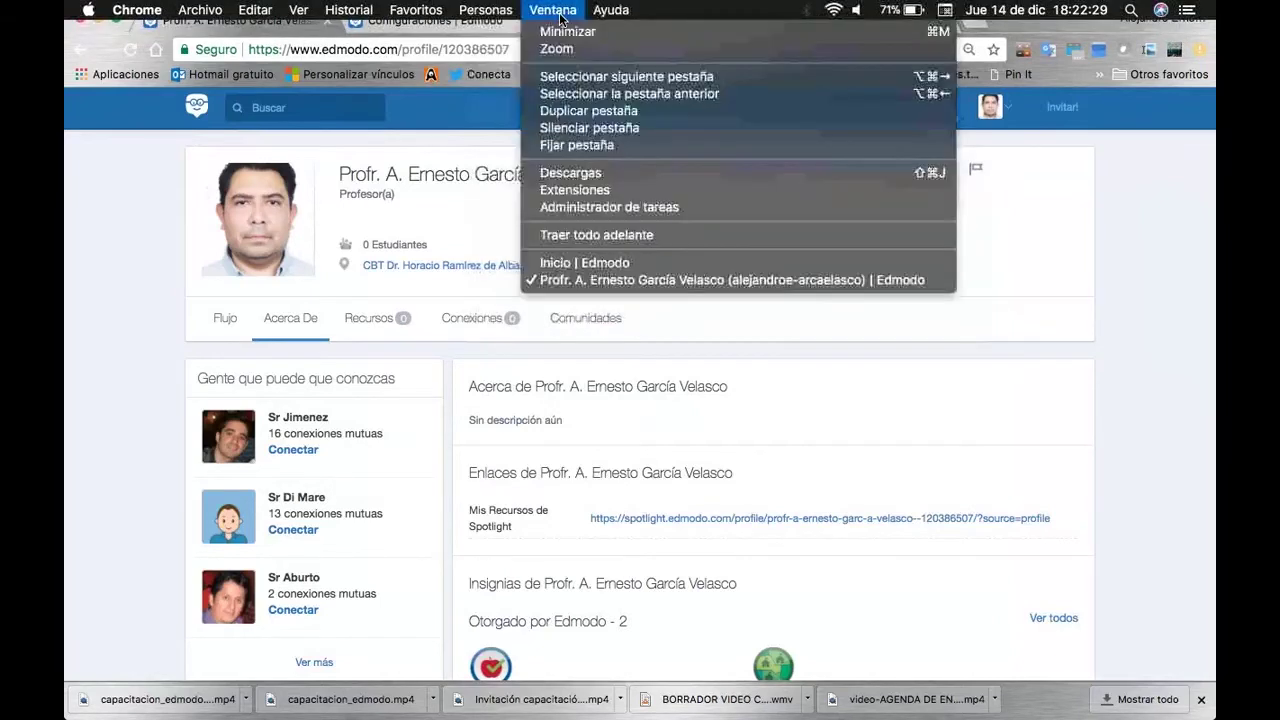
{"action": "left_click", "coordinate": [608, 259]}
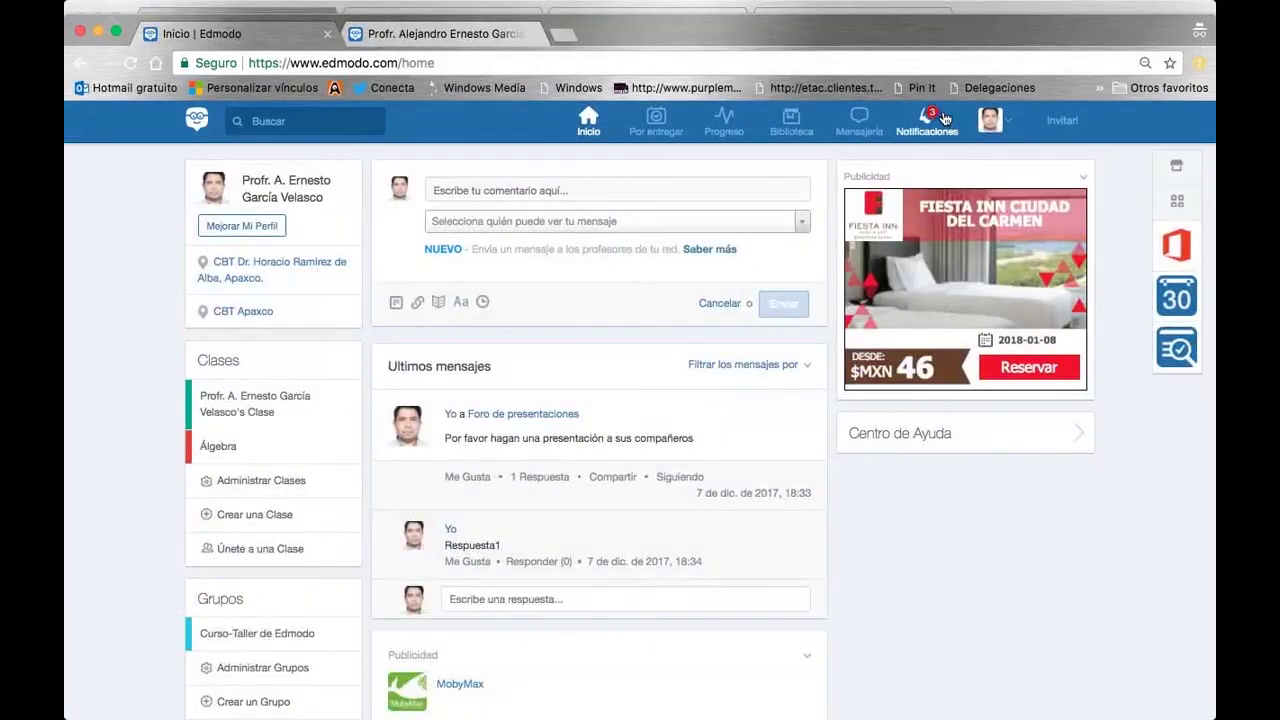
{"action": "left_click", "coordinate": [936, 120]}
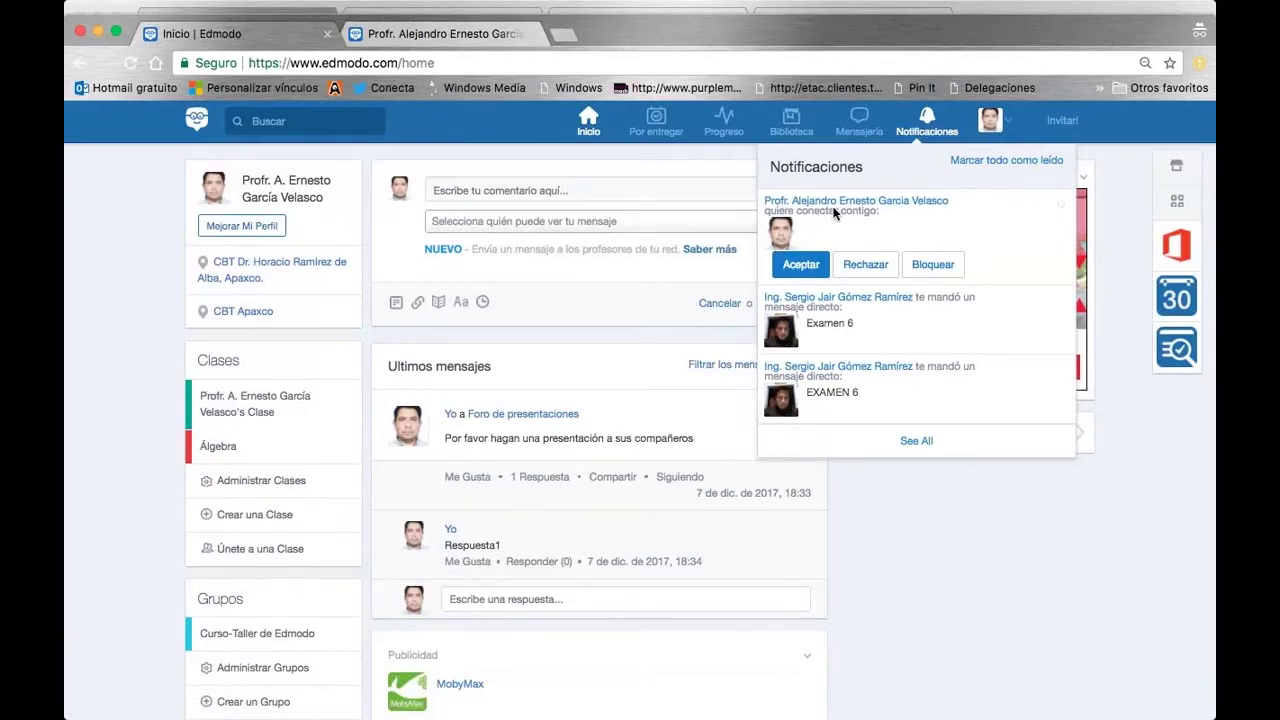
{"action": "left_click", "coordinate": [800, 268]}
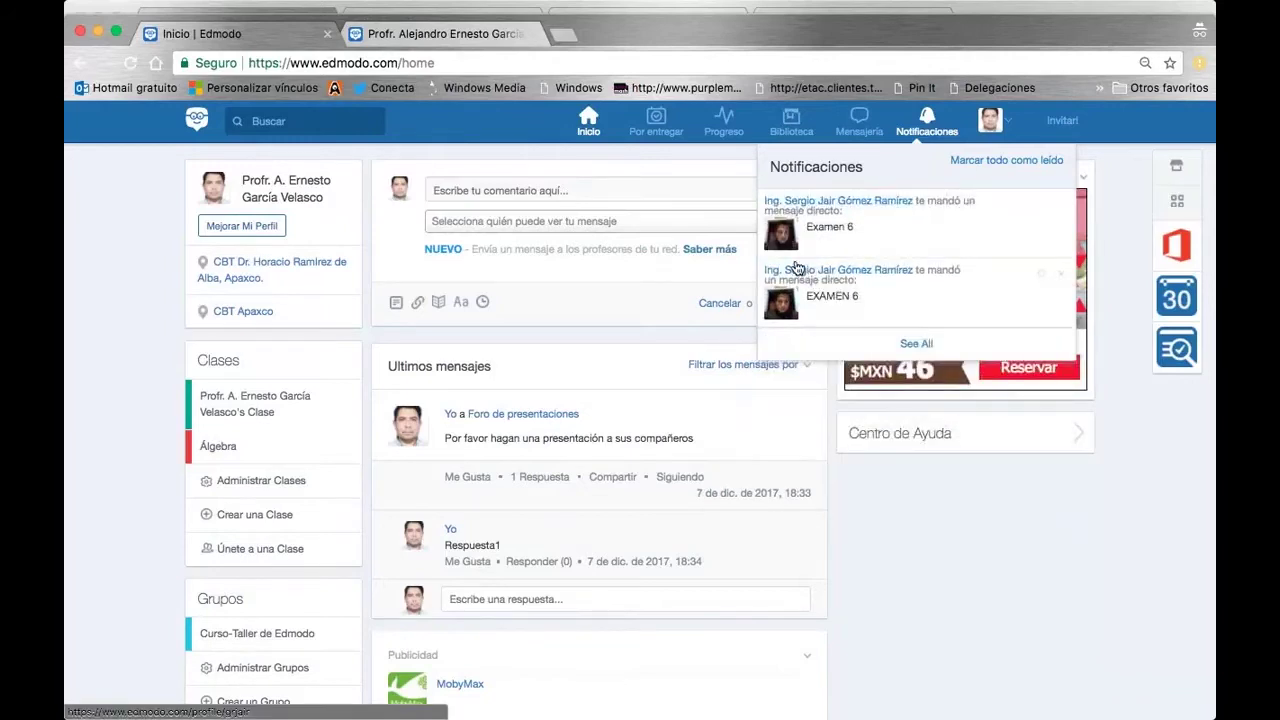
Step: Try to address a new Mensajería message by the teacher's name, and check the profile page for the account in use
{"action": "left_click", "coordinate": [859, 124]}
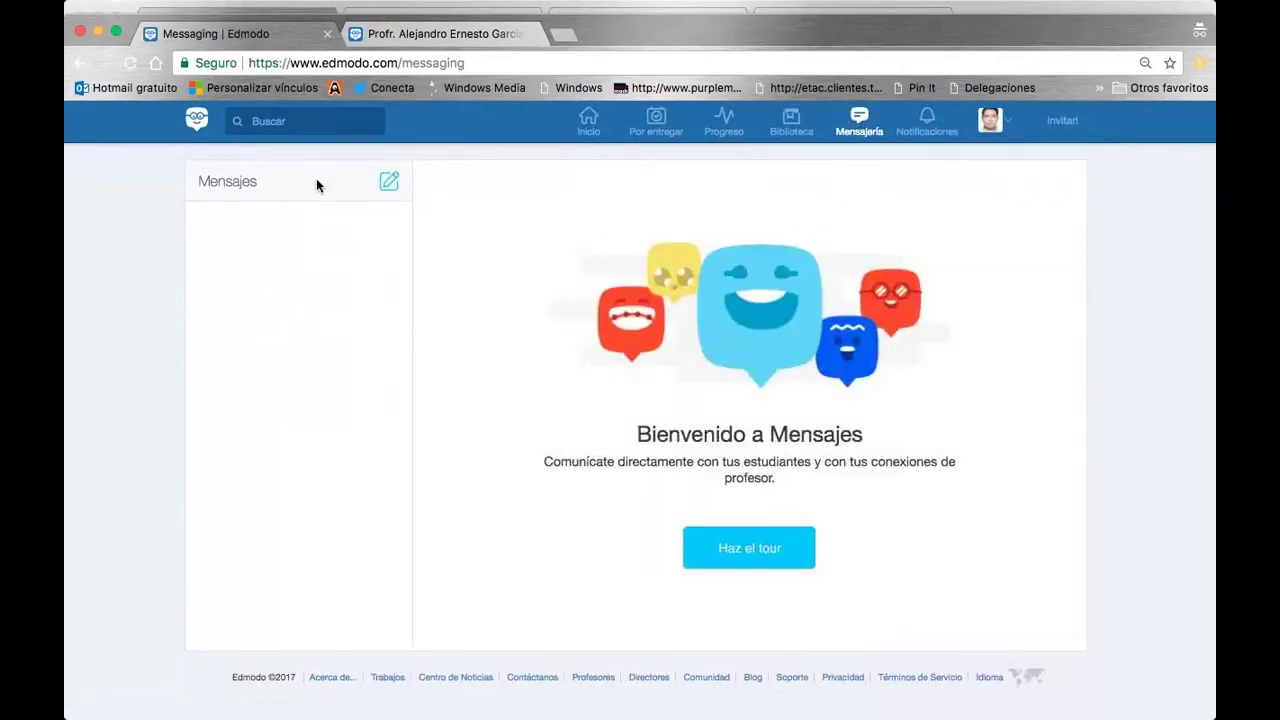
{"action": "left_click", "coordinate": [391, 185]}
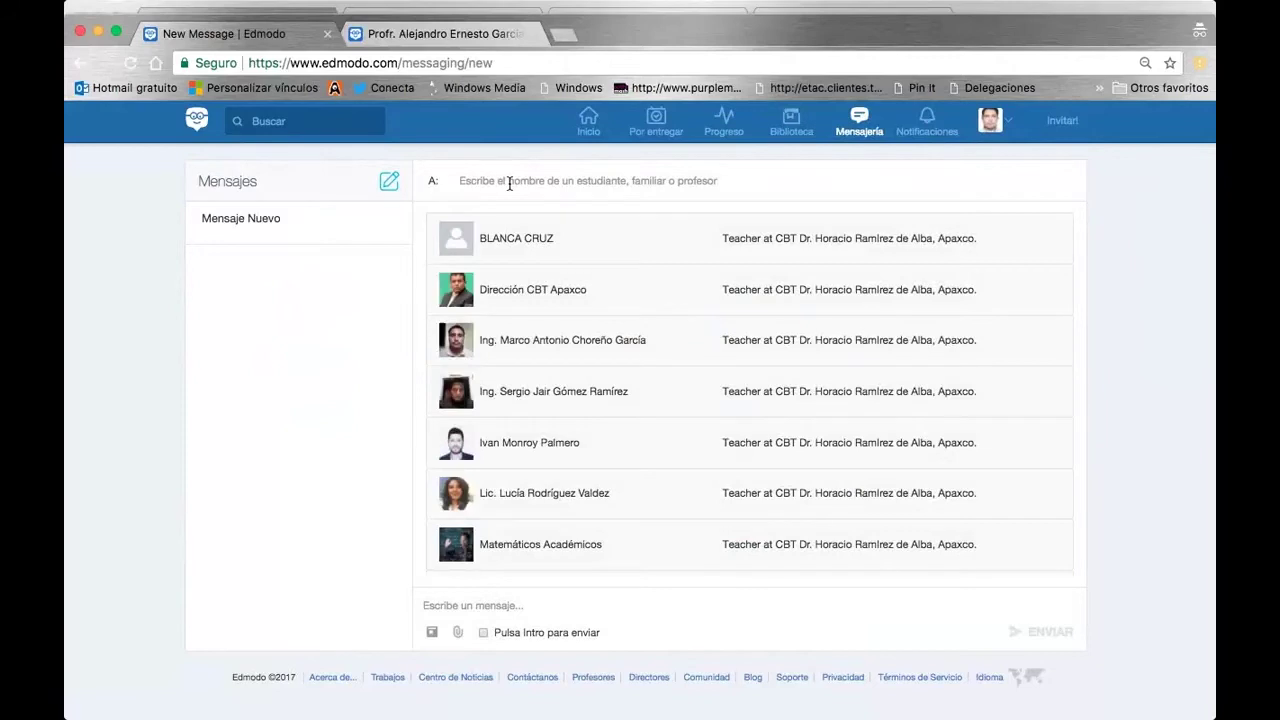
{"action": "type", "text": "profr. a"}
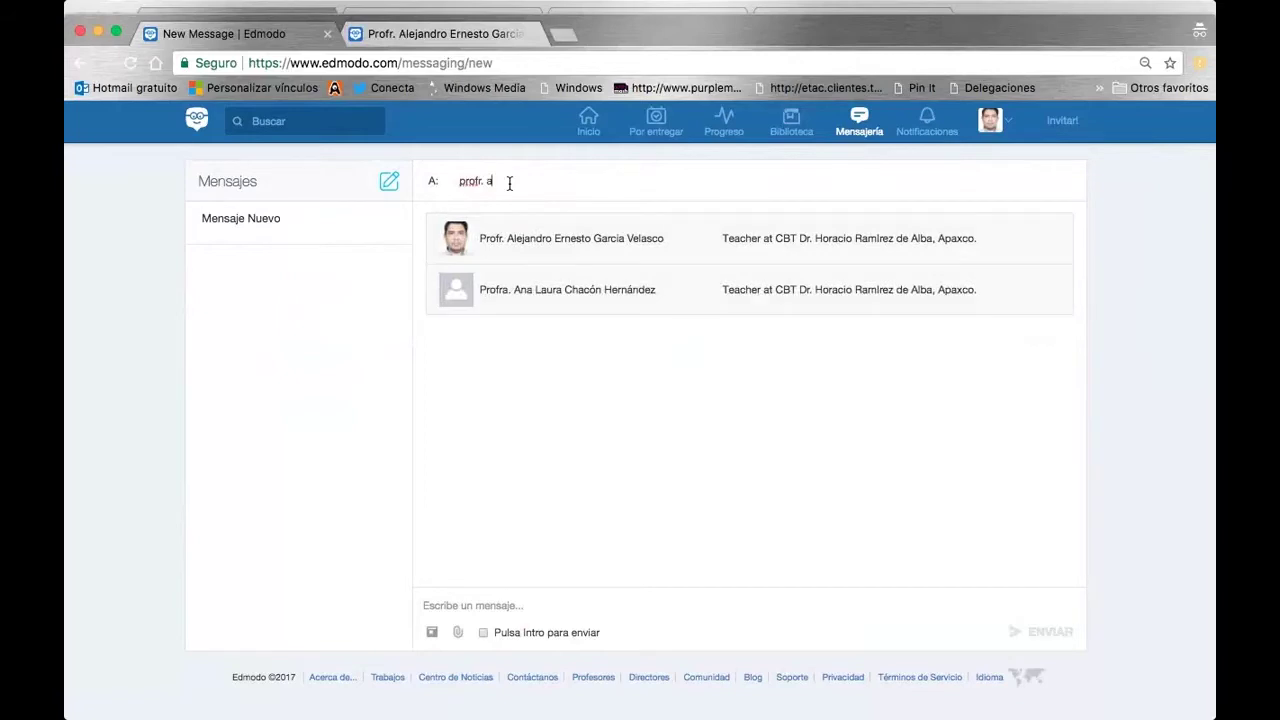
{"action": "type", "text": ". ernesto"}
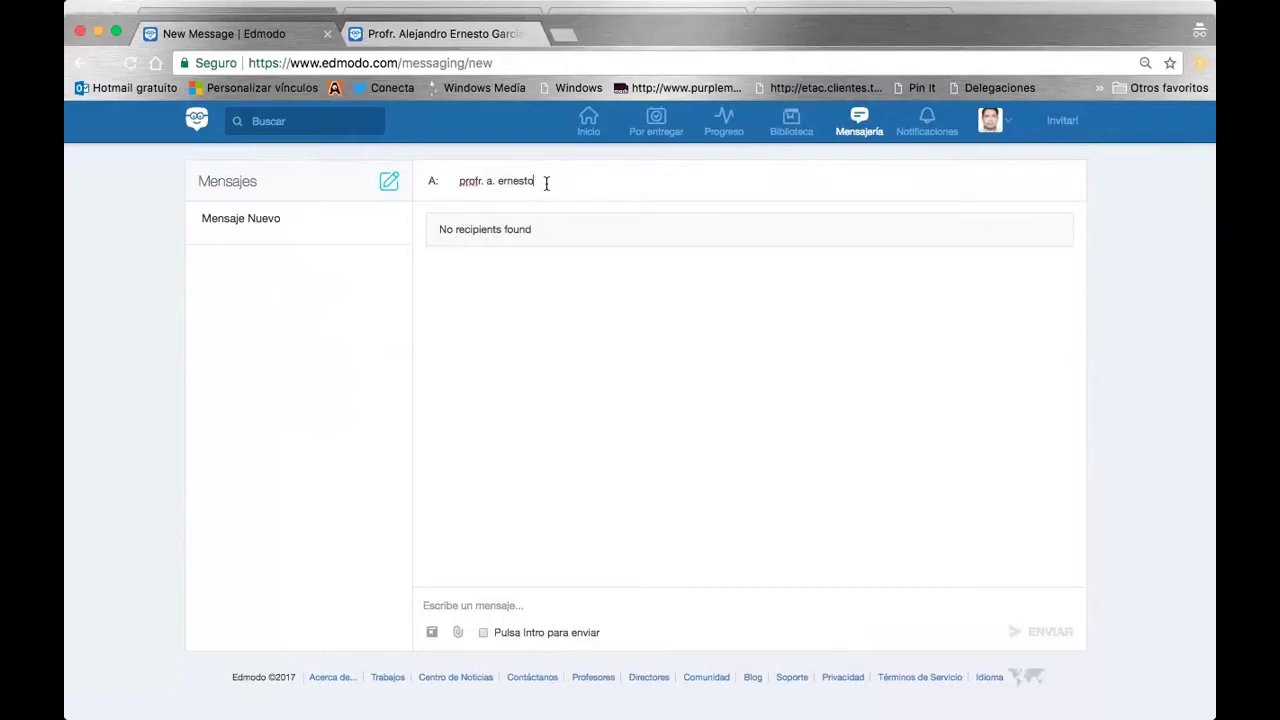
{"action": "left_click", "coordinate": [418, 35]}
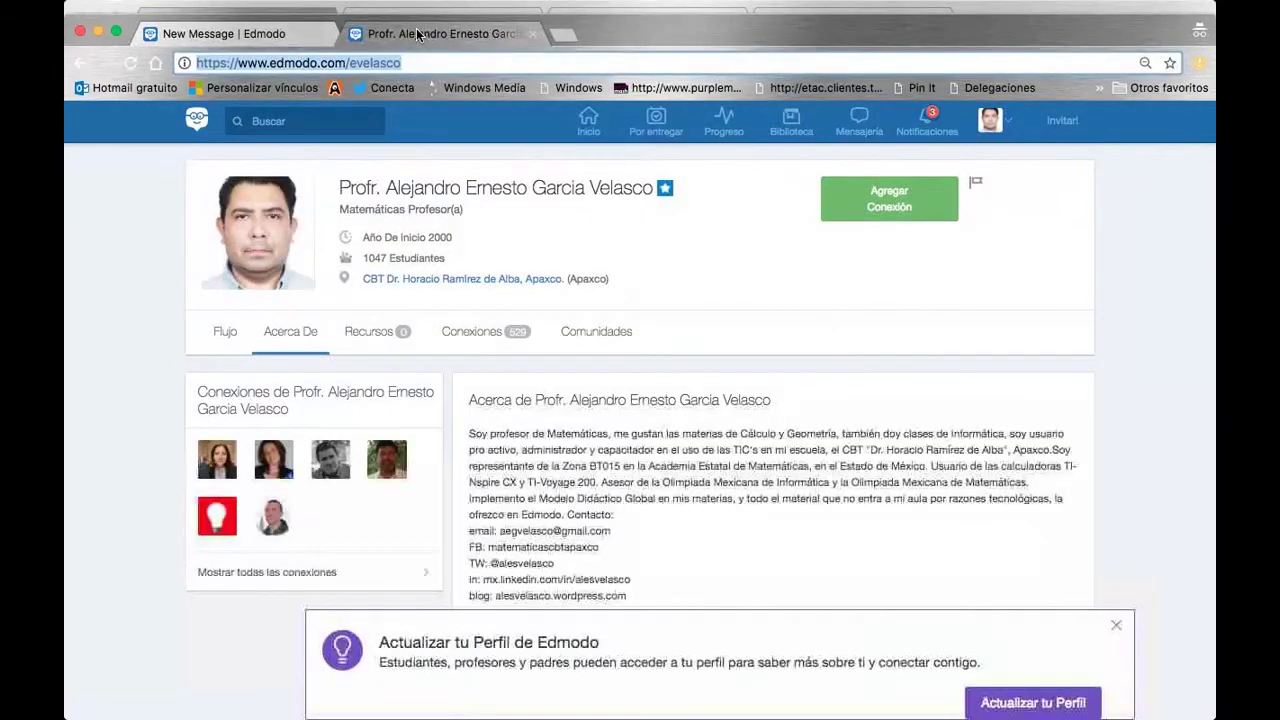
{"action": "left_click", "coordinate": [275, 34]}
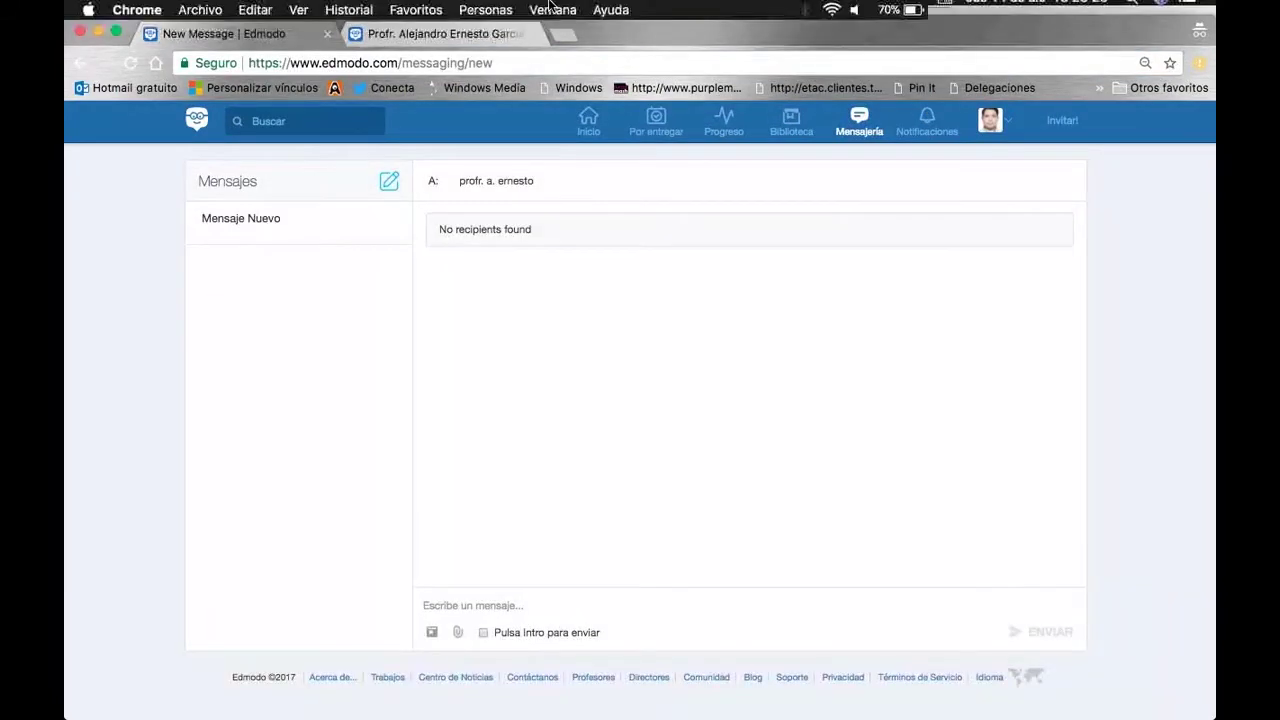
Step: Switch back to the main account's window, search for the second teacher by name and return to that teacher's profile
{"action": "mouse_move", "coordinate": [484, 7]}
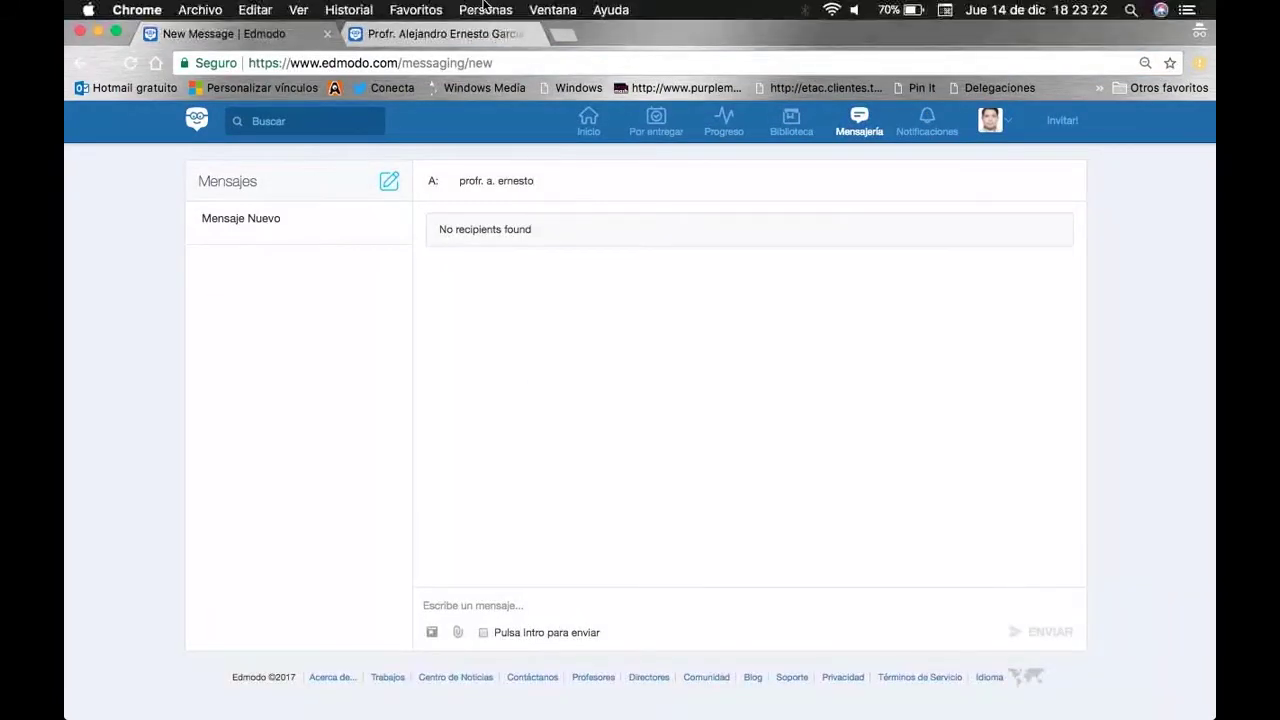
{"action": "left_click", "coordinate": [550, 9]}
{"action": "left_click", "coordinate": [597, 281]}
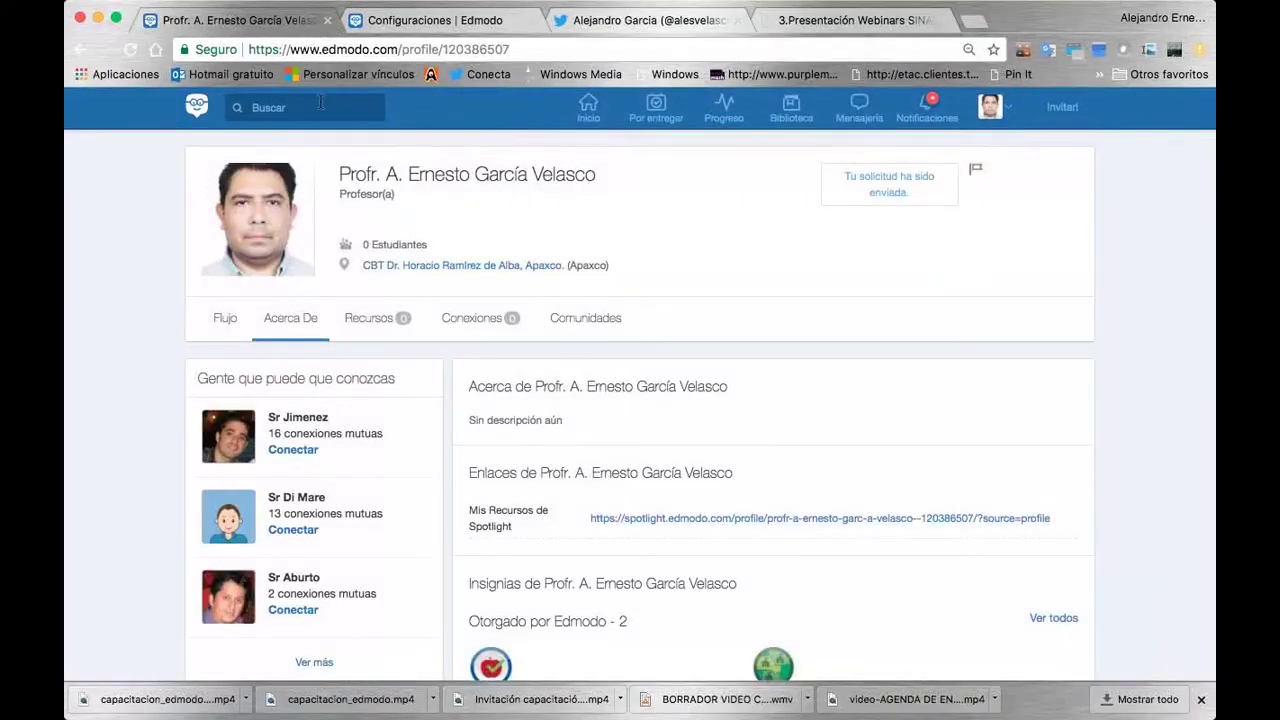
{"action": "left_click", "coordinate": [320, 103]}
{"action": "type", "text": "profr. a. e"}
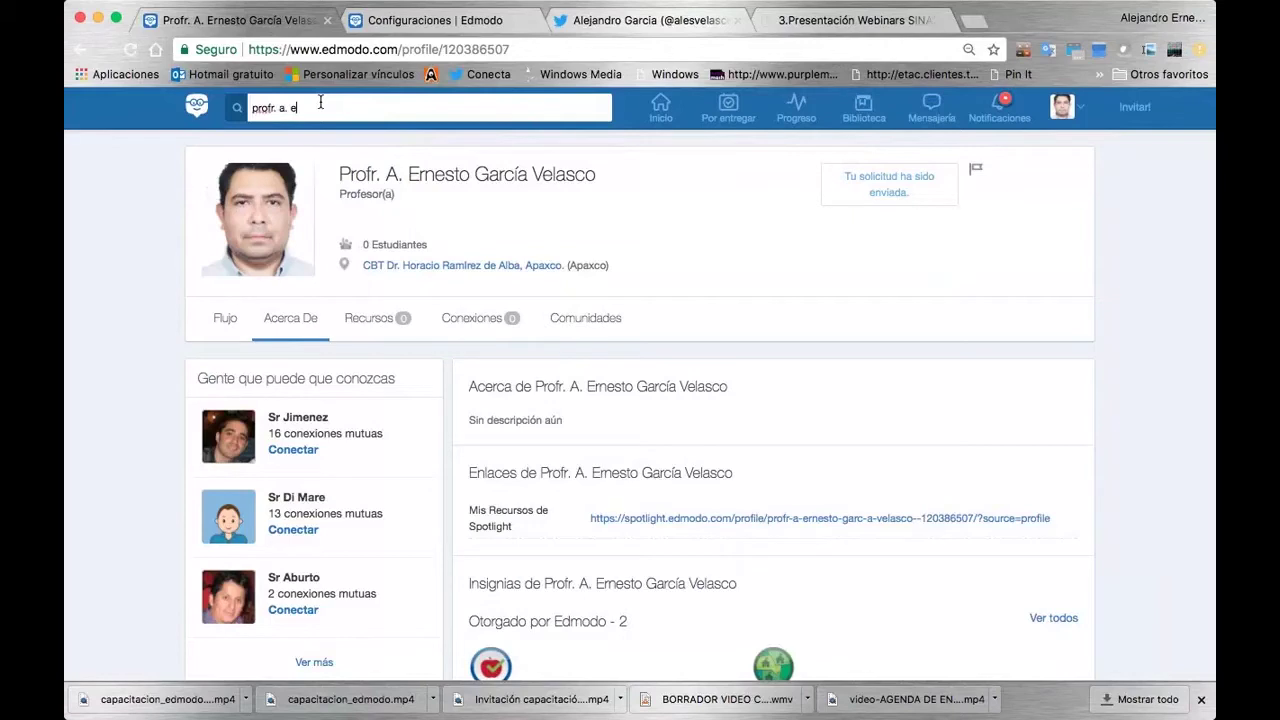
{"action": "key", "text": "Return"}
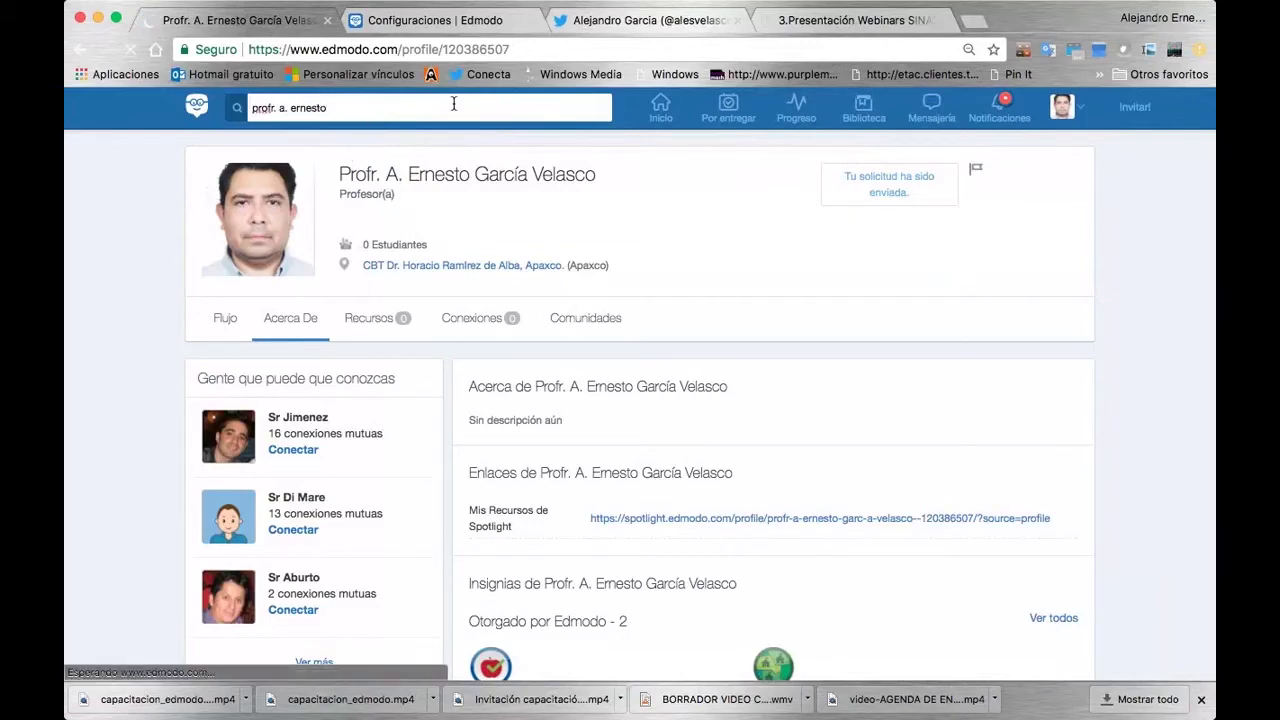
{"action": "left_click", "coordinate": [672, 104]}
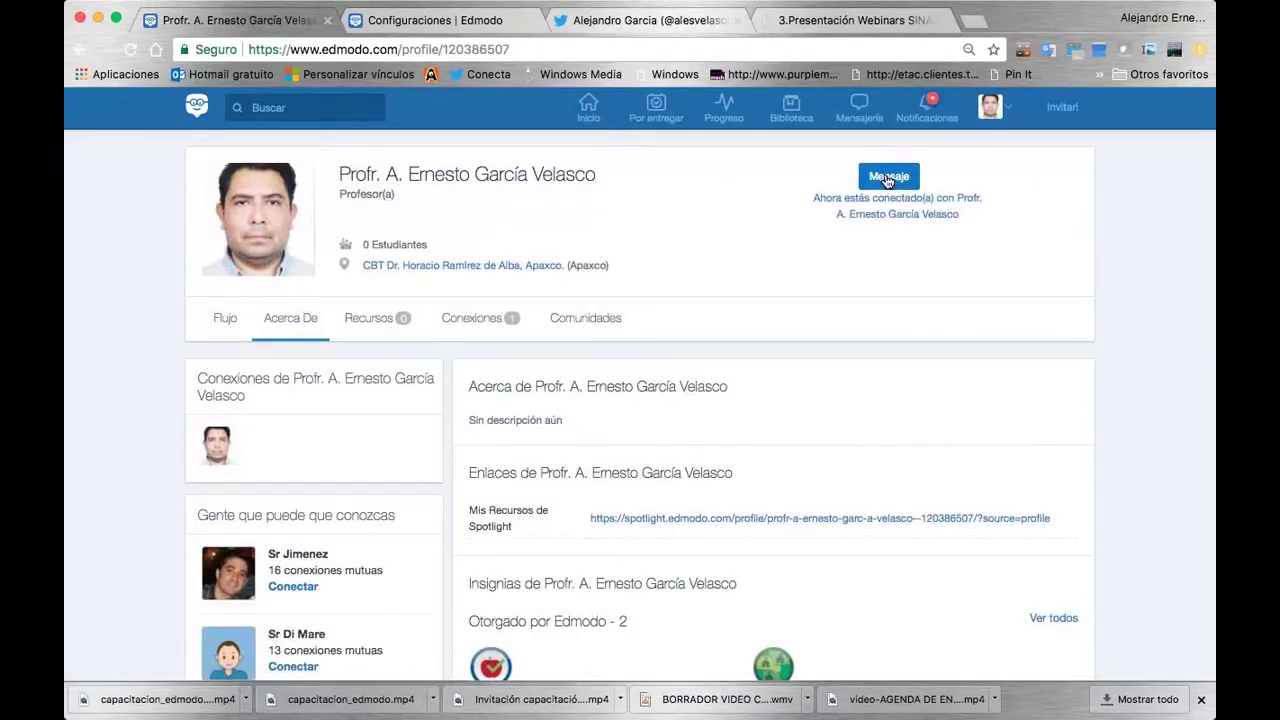
Step: Start a message to the second teacher from their profile page and send a short greeting addressed to the professor
{"action": "left_click", "coordinate": [887, 177]}
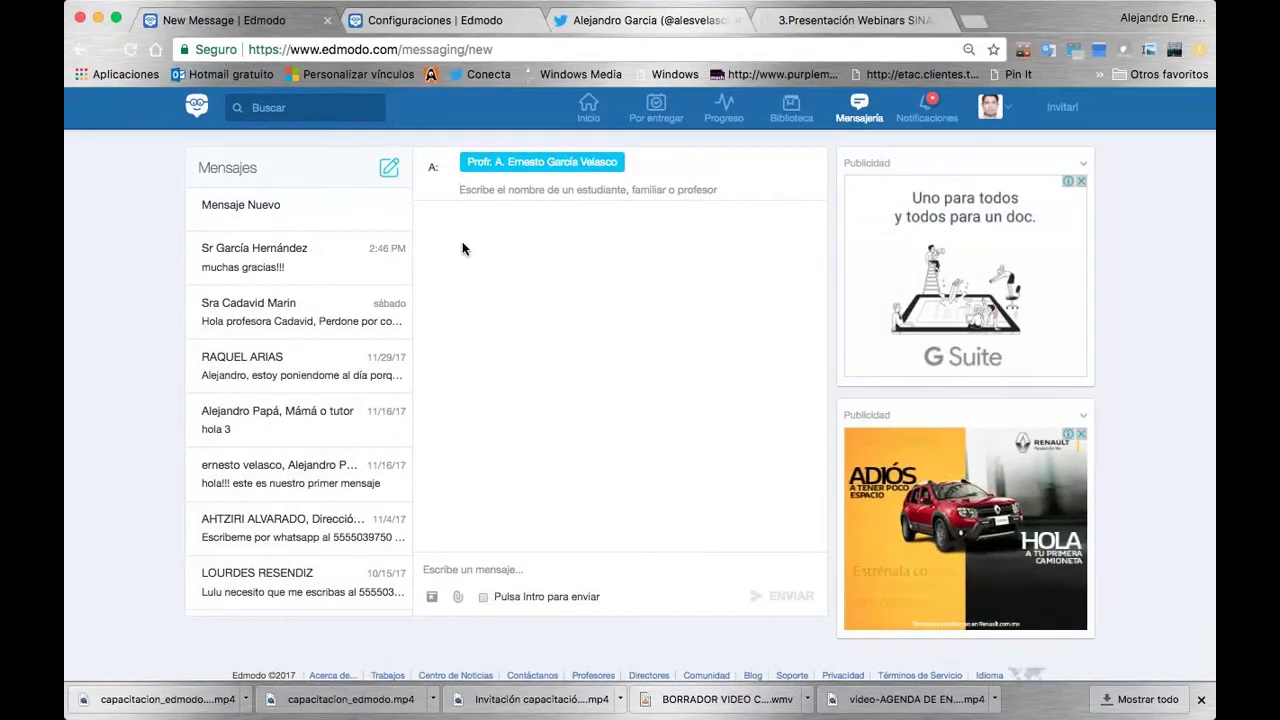
{"action": "type", "text": "Hola pro"}
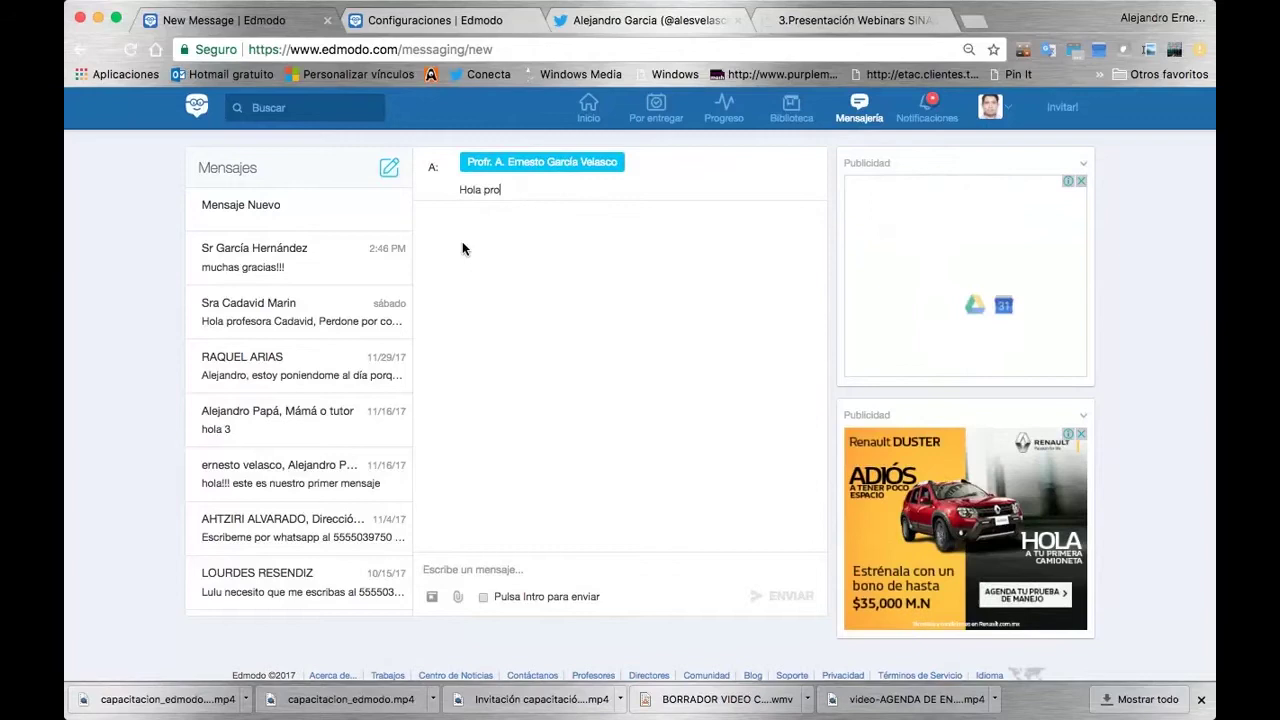
{"action": "type", "text": "fesor E"}
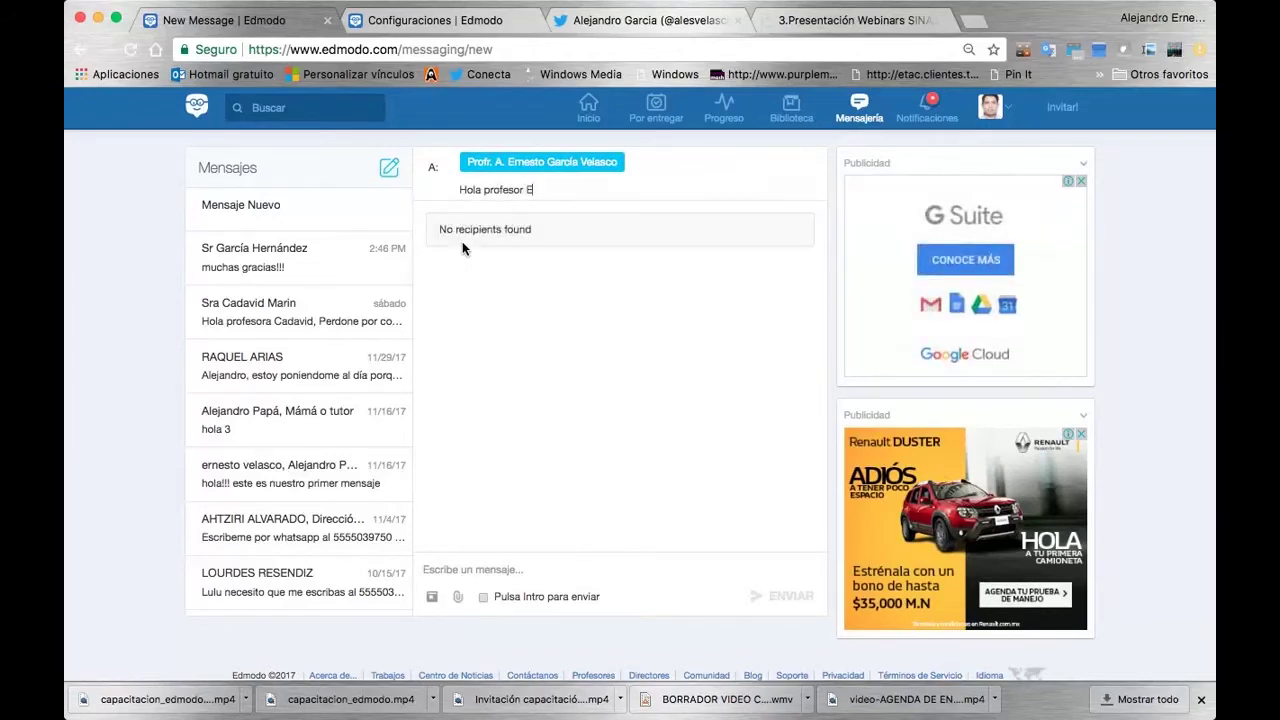
{"action": "type", "text": "rnesto"}
{"action": "left_click_drag", "start_coordinate": [574, 186], "coordinate": [429, 199]}
{"action": "key", "text": "ctrl+c"}
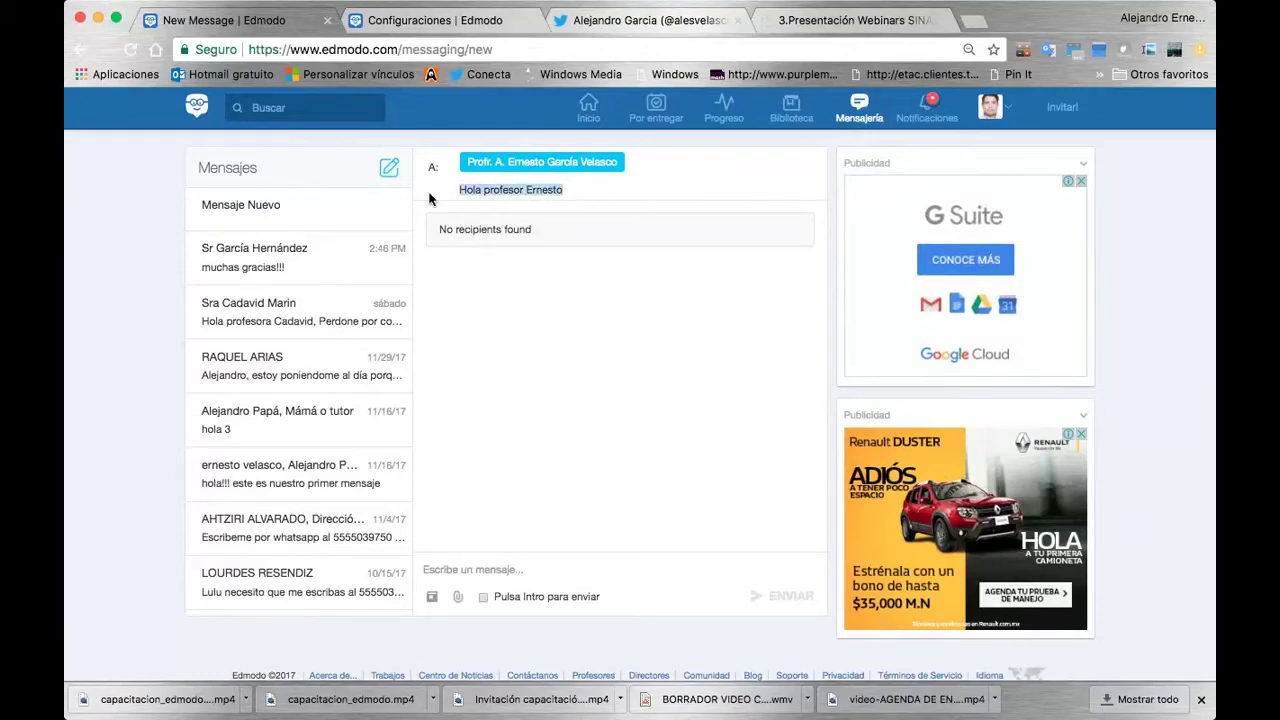
{"action": "key", "text": "BackSpace"}
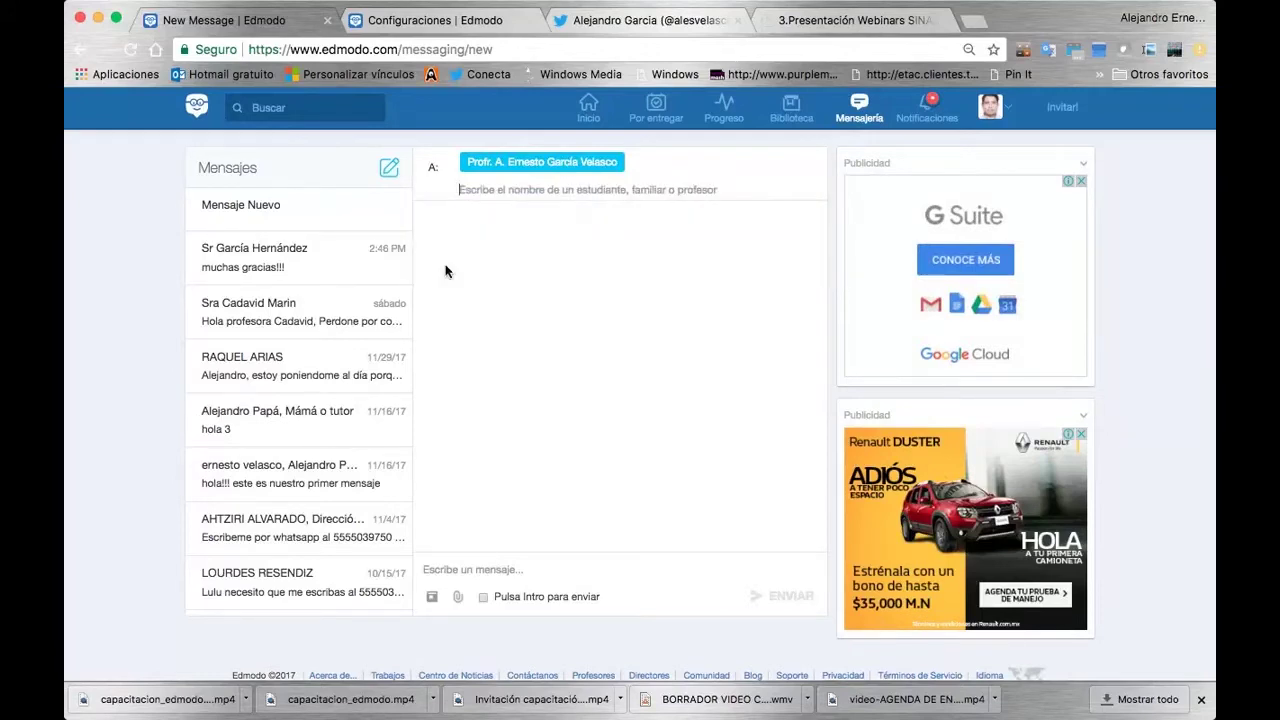
{"action": "left_click", "coordinate": [499, 567]}
{"action": "key", "text": "ctrl+v"}
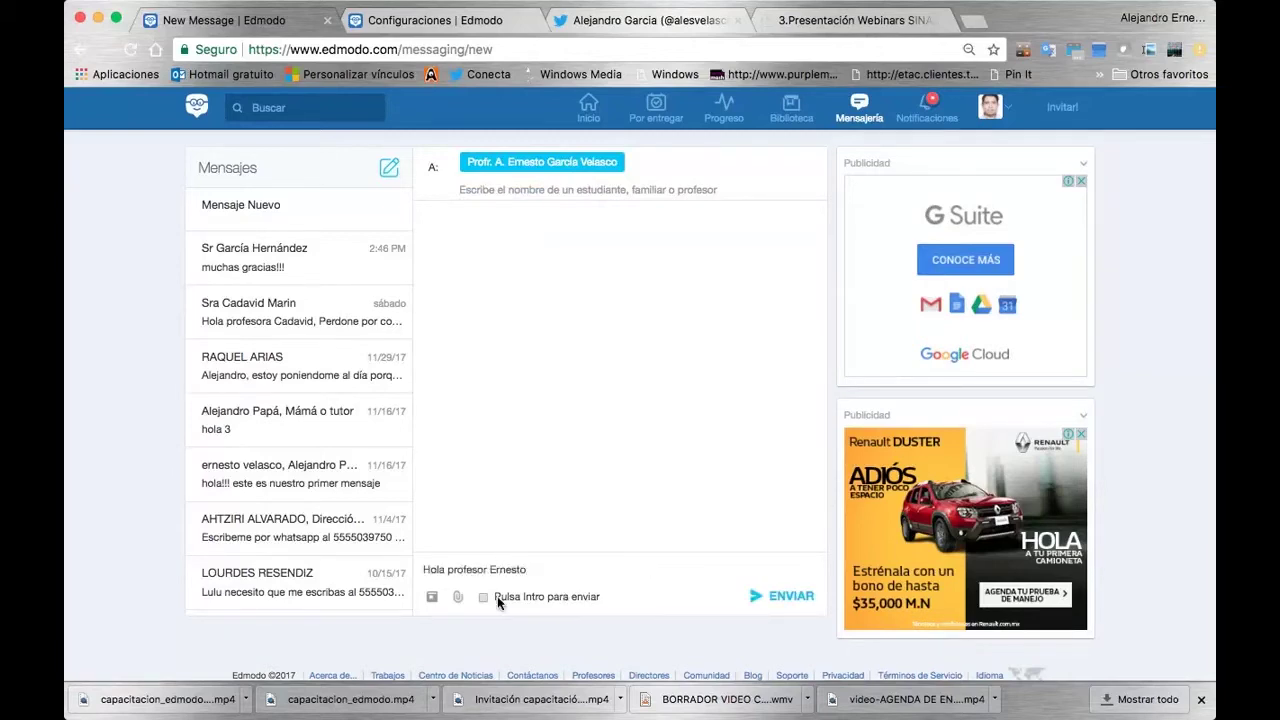
{"action": "left_click", "coordinate": [762, 597]}
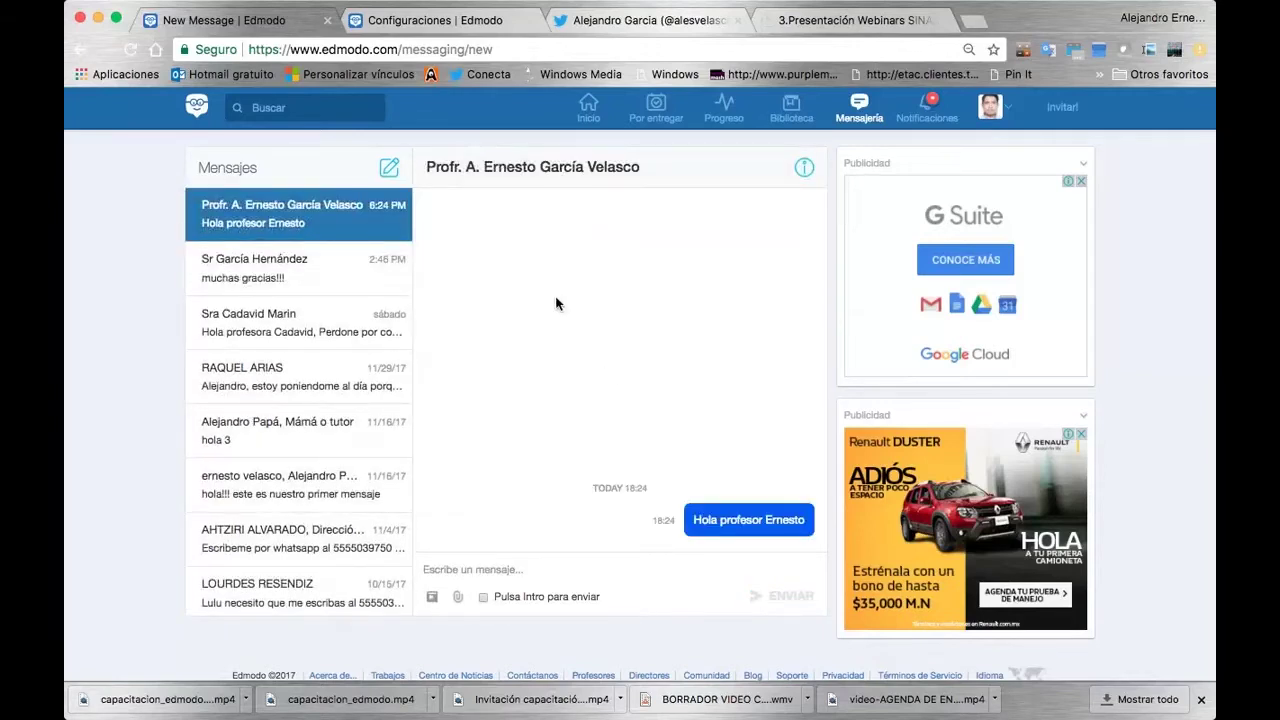
Step: Switch to the second account's window, return to Inicio, and open the received greeting in Mensajería ready to reply
{"action": "mouse_move", "coordinate": [636, 4]}
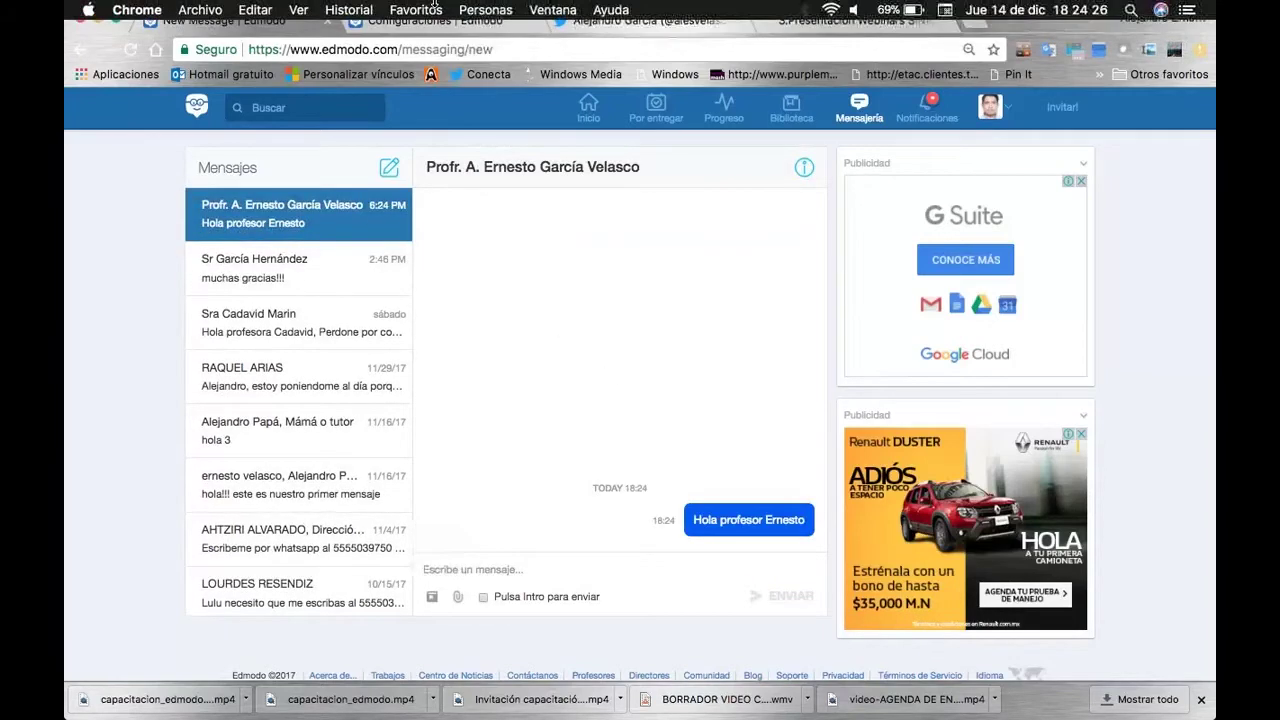
{"action": "left_click", "coordinate": [540, 12]}
{"action": "left_click", "coordinate": [601, 263]}
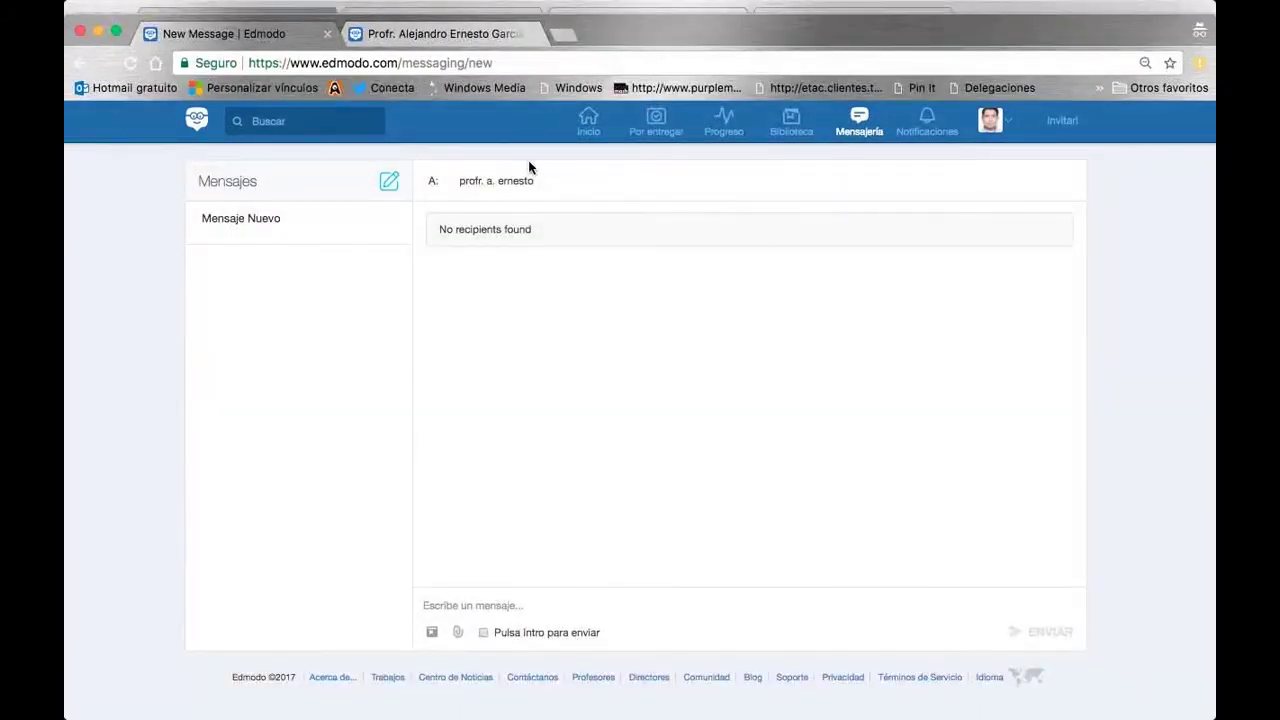
{"action": "left_click", "coordinate": [584, 125]}
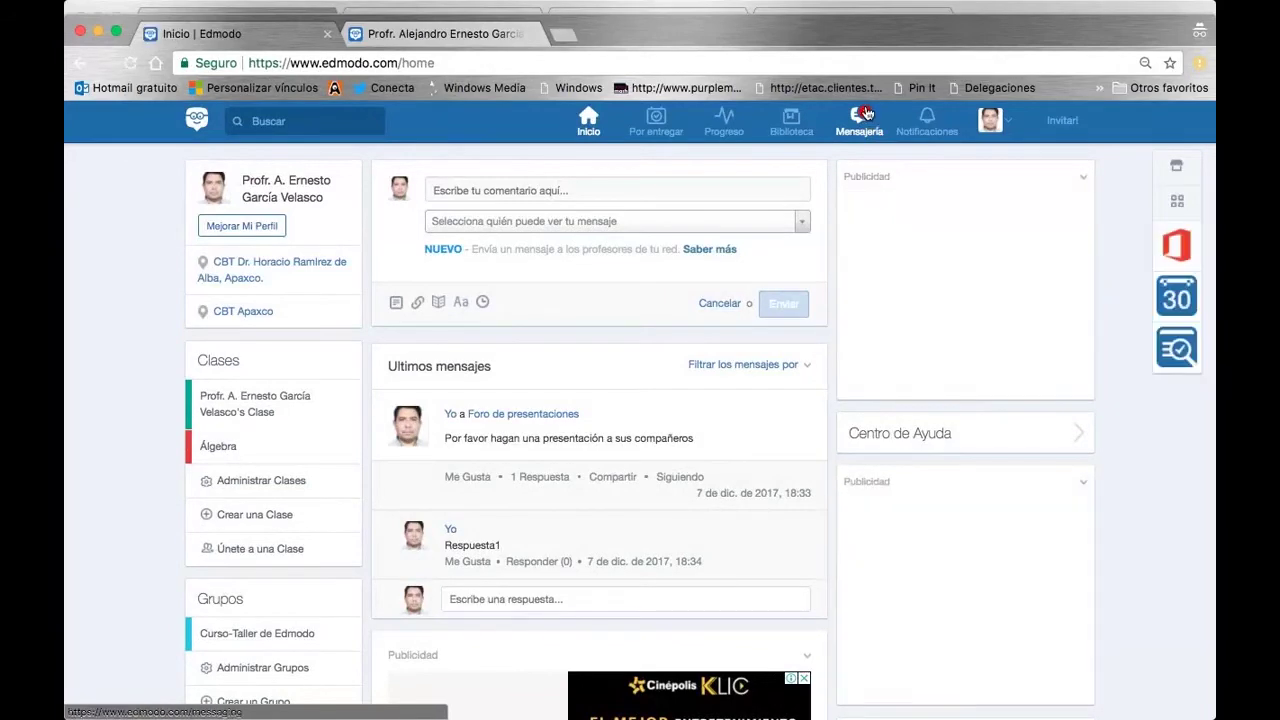
{"action": "left_click", "coordinate": [866, 113]}
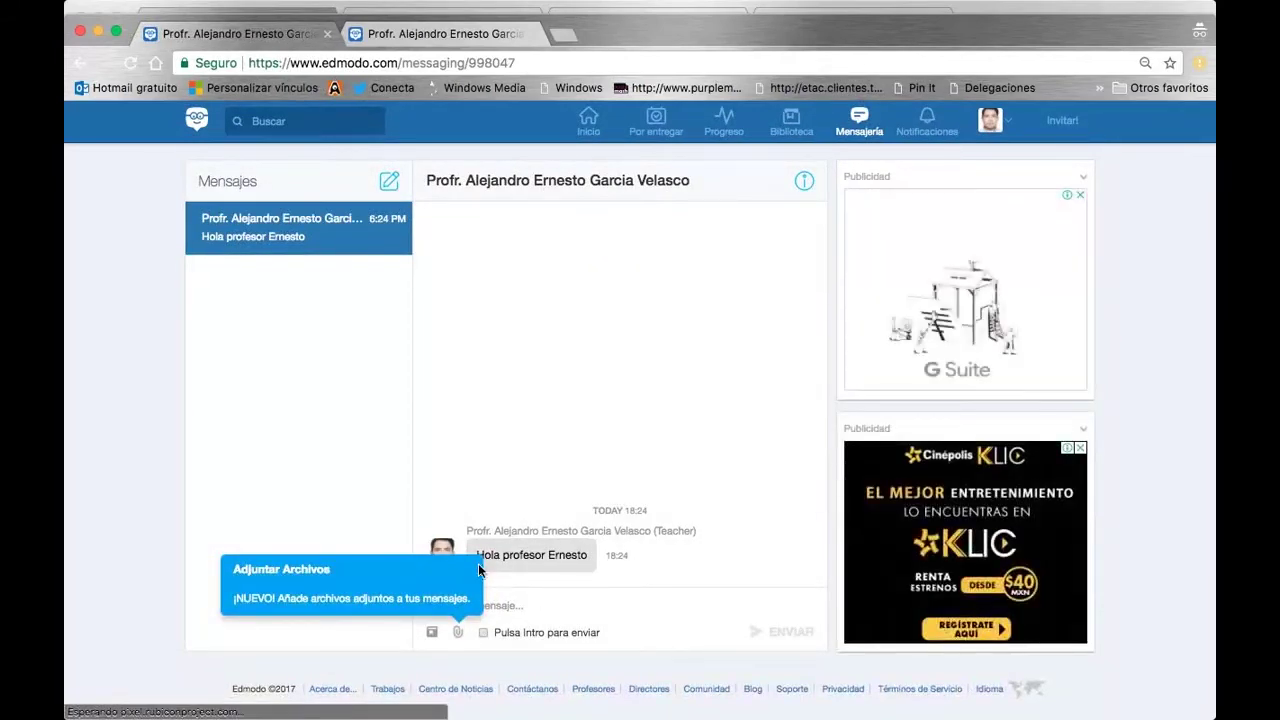
{"action": "left_click", "coordinate": [516, 603]}
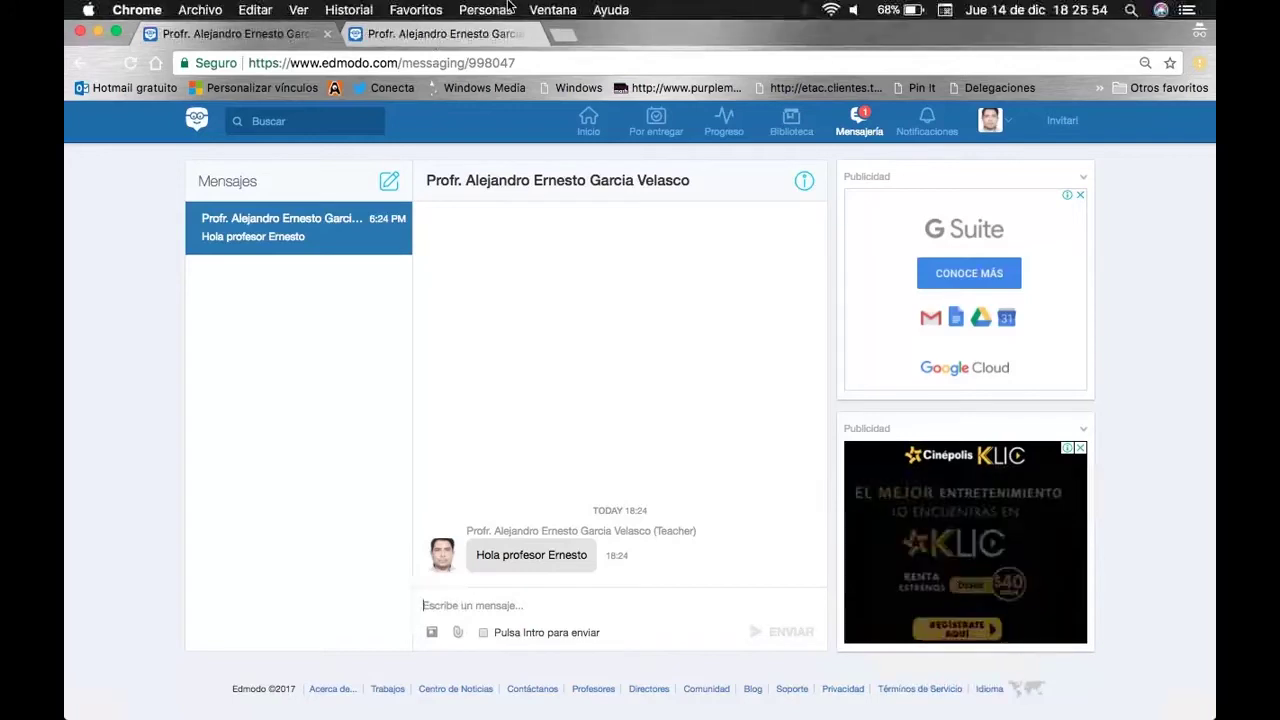
Step: Switch back to the main account's window and open the Sesiones SINADEP group from Inicio
{"action": "left_click", "coordinate": [552, 9]}
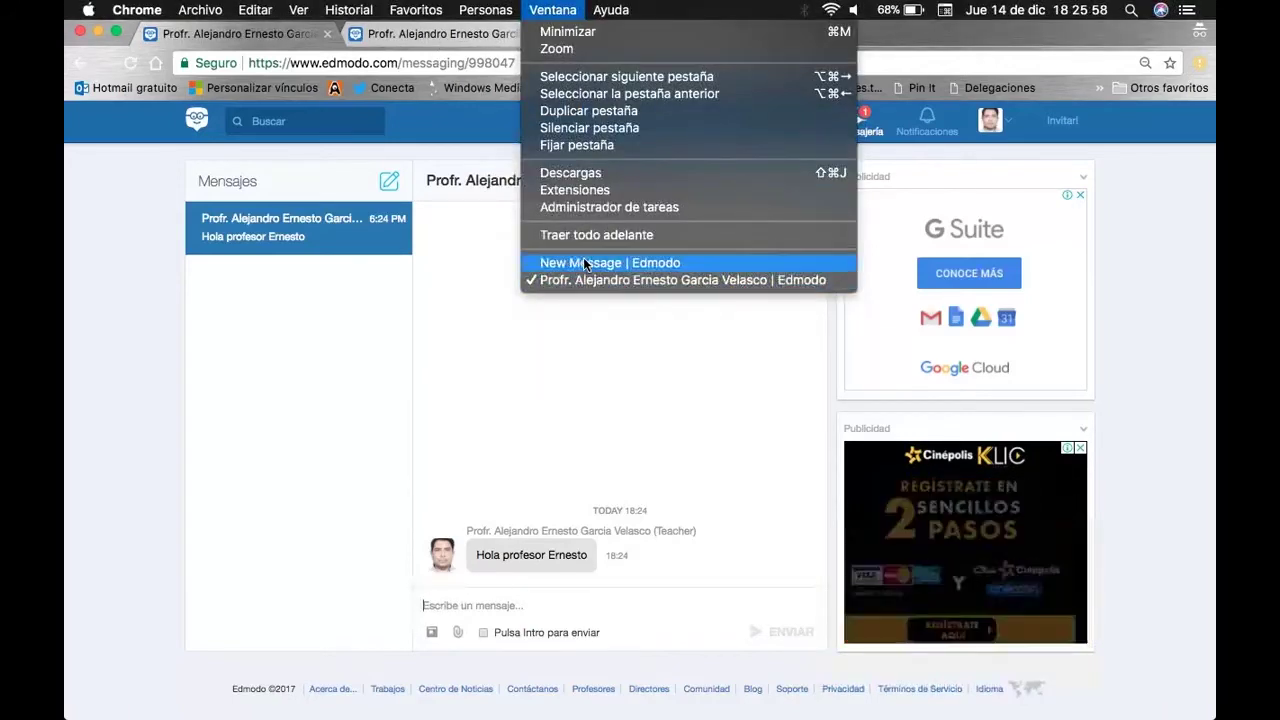
{"action": "left_click", "coordinate": [583, 261]}
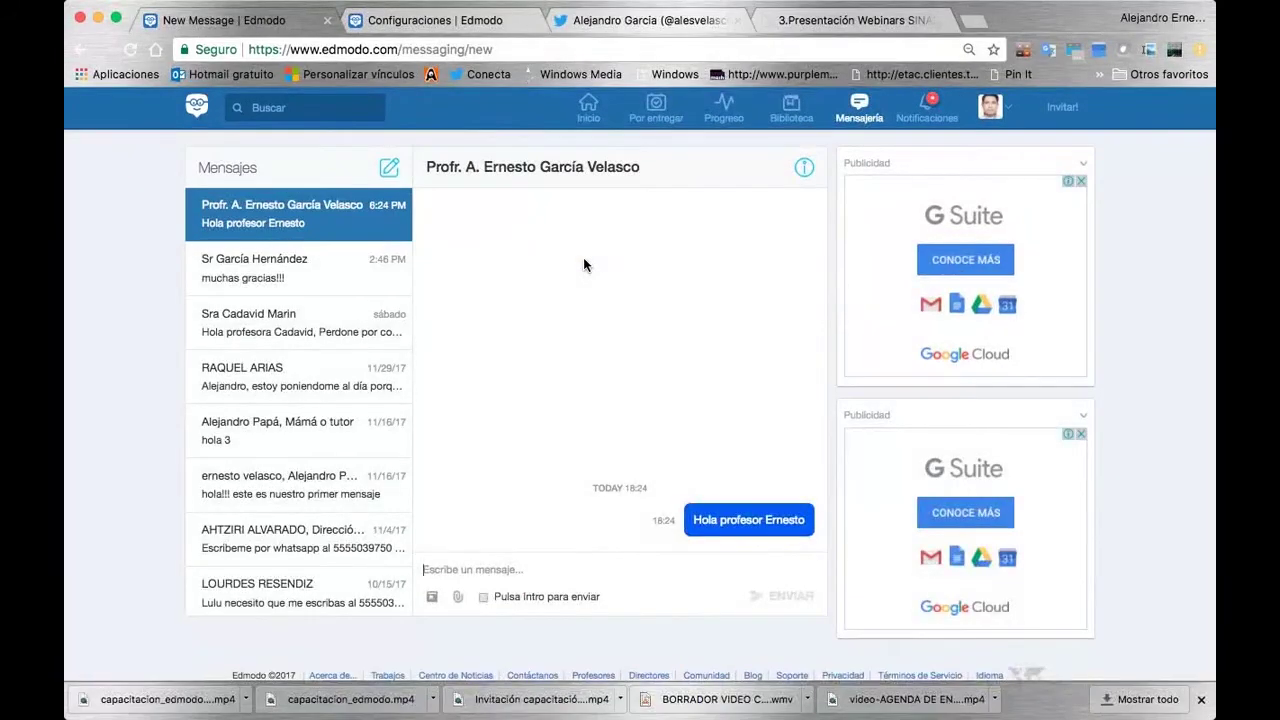
{"action": "left_click", "coordinate": [587, 110]}
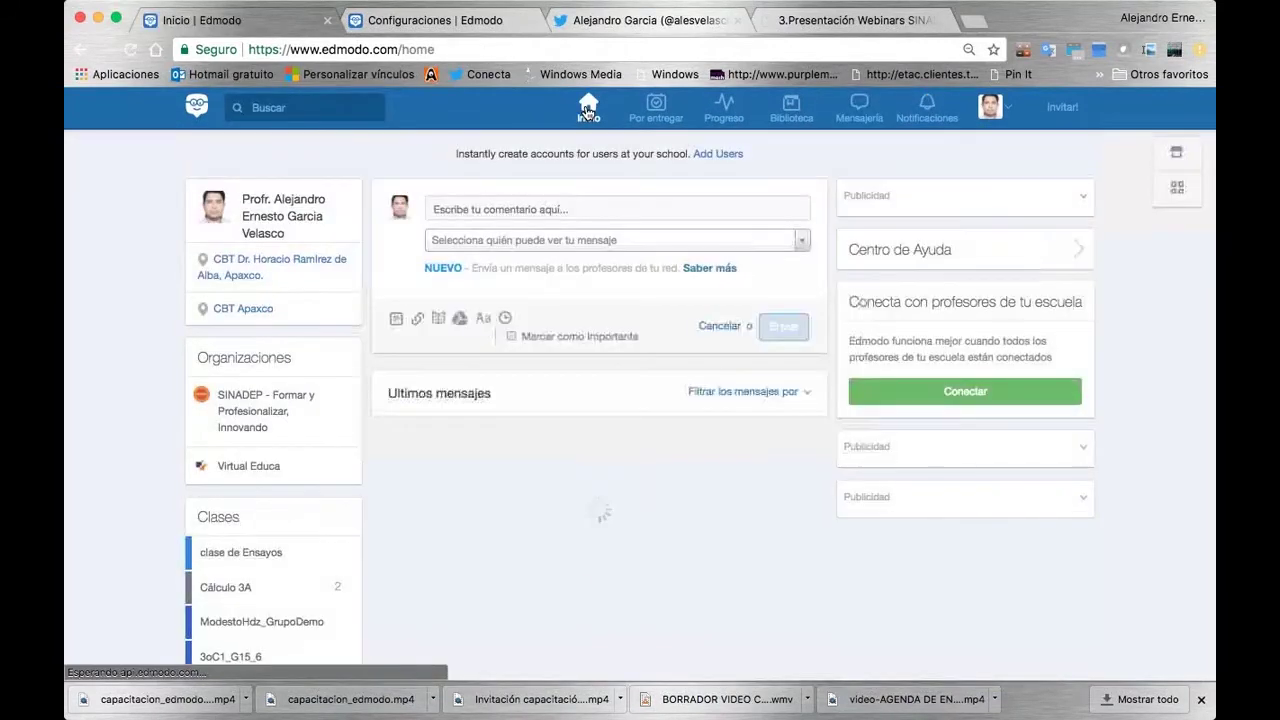
{"action": "scroll", "coordinate": [306, 500], "scroll_direction": "down", "scroll_amount": 5}
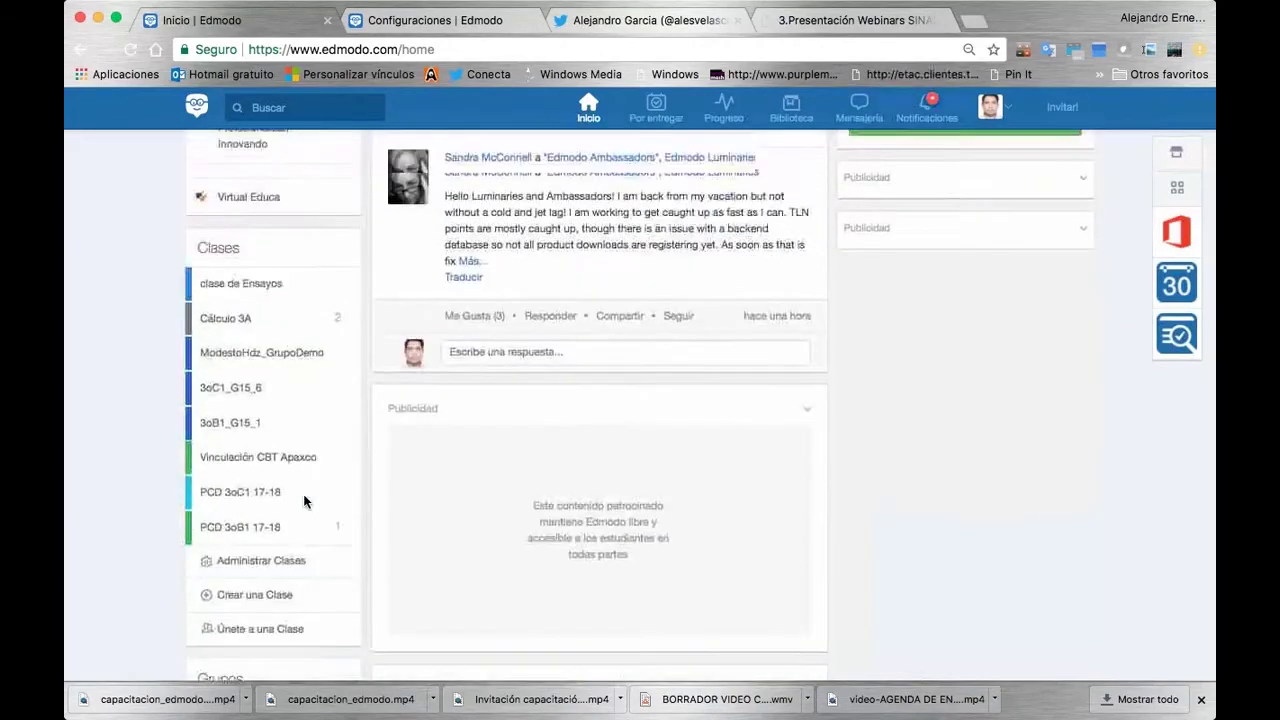
{"action": "scroll", "coordinate": [257, 449], "scroll_direction": "down", "scroll_amount": 2}
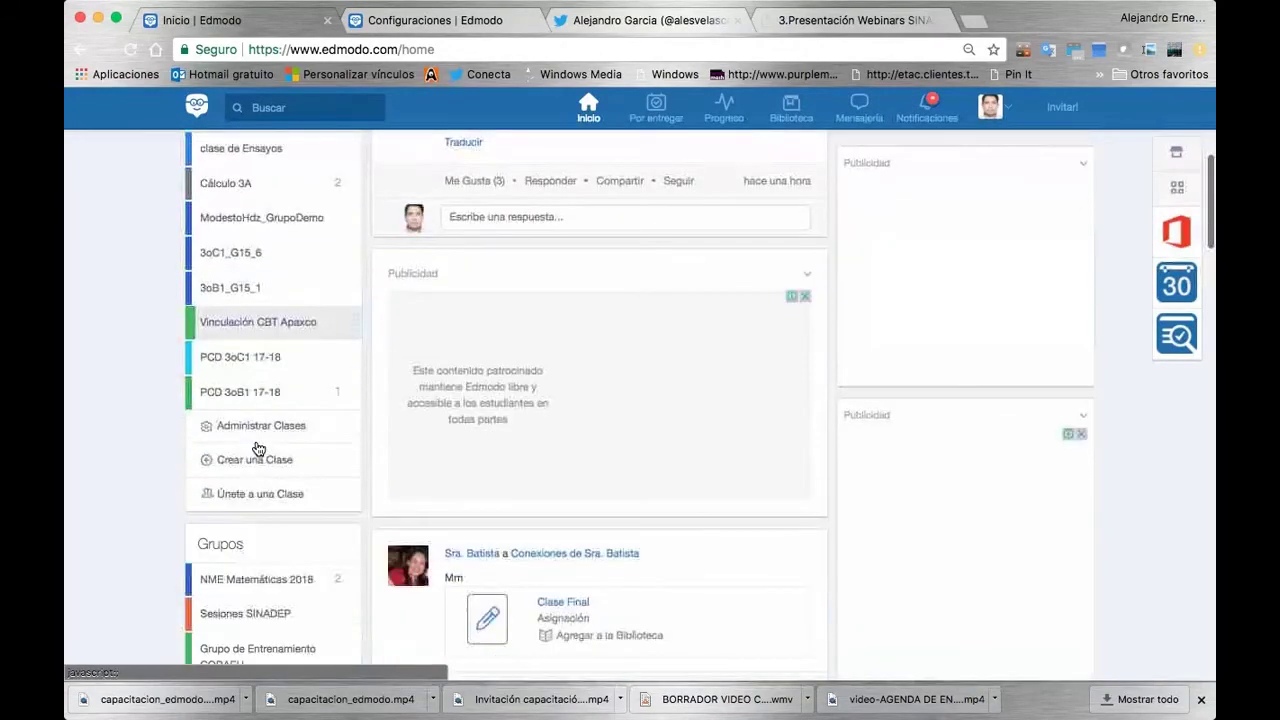
{"action": "scroll", "coordinate": [257, 449], "scroll_direction": "down", "scroll_amount": 5}
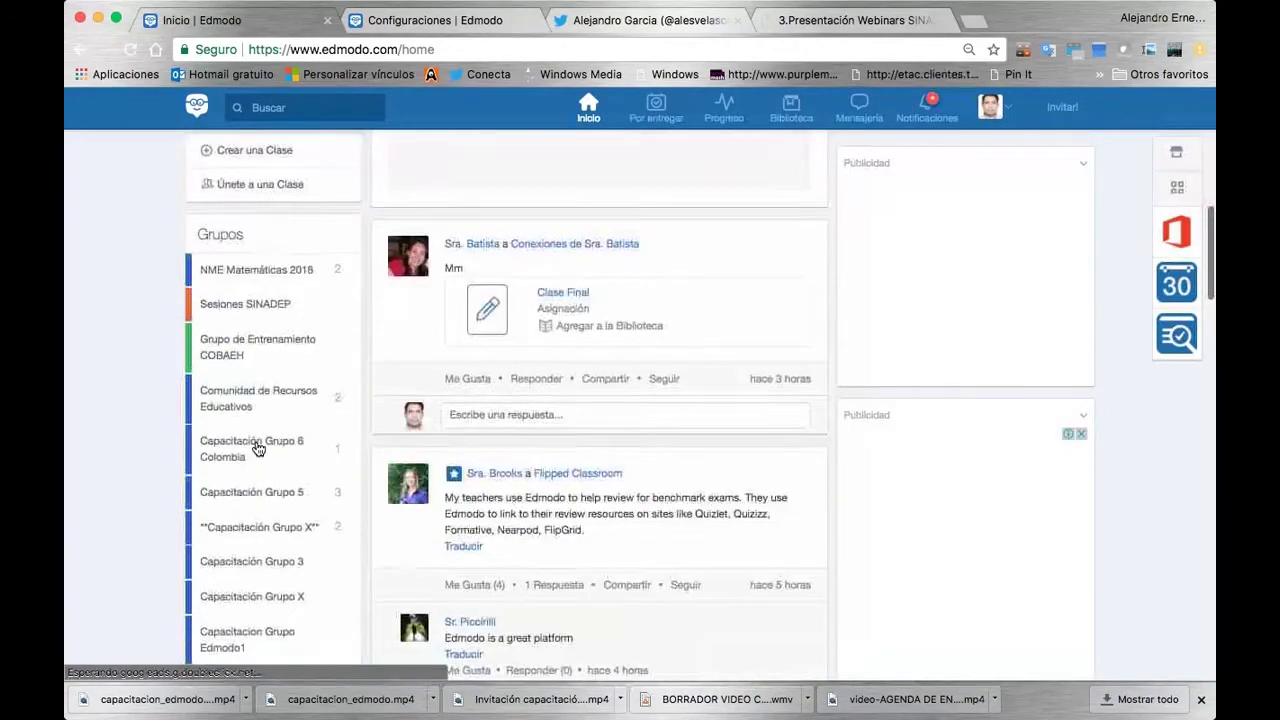
{"action": "left_click", "coordinate": [248, 315]}
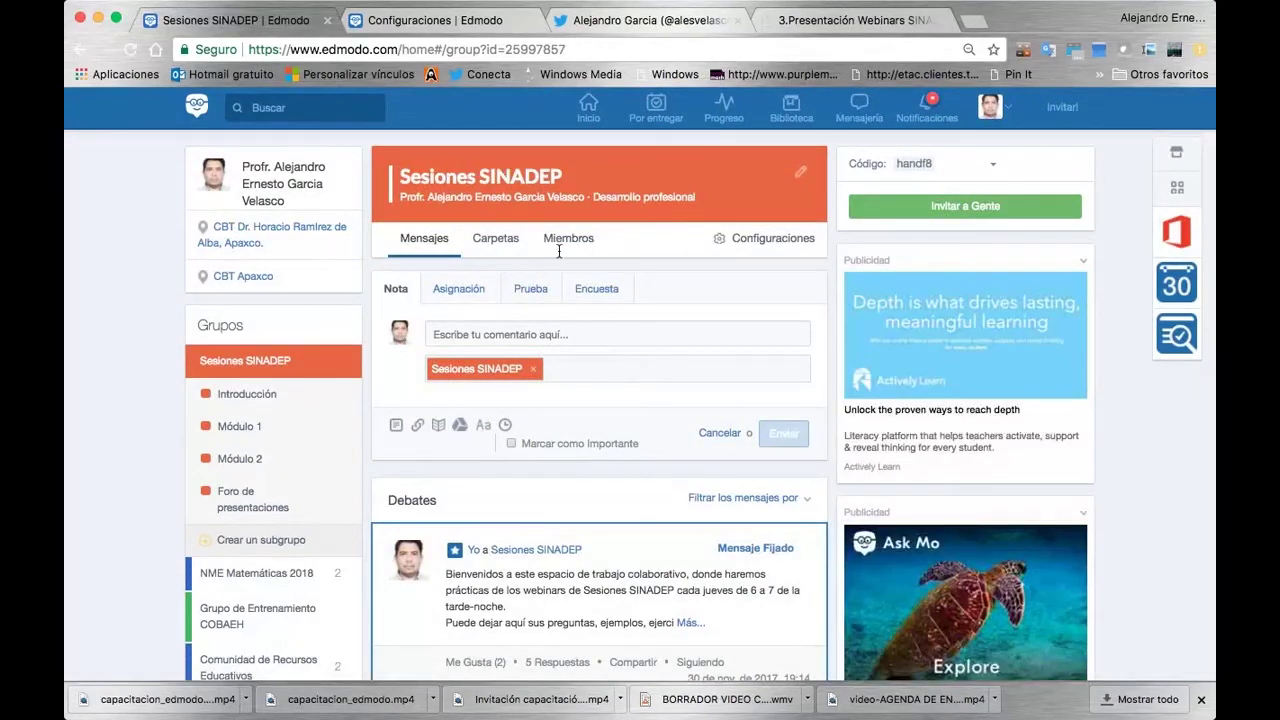
Step: Post the note "Mensaje de bienvenida 2" to the Sesiones SINADEP group and check the Debates feed
{"action": "left_click", "coordinate": [461, 333]}
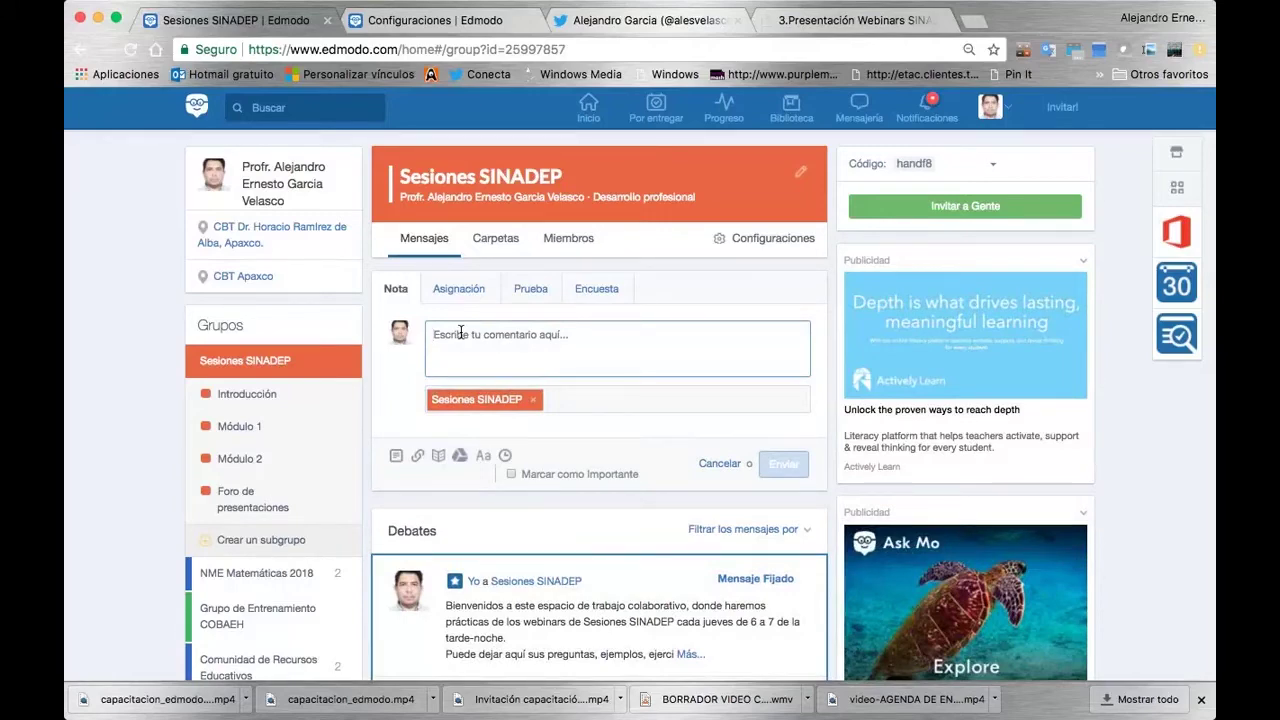
{"action": "scroll", "coordinate": [499, 632], "scroll_direction": "down", "scroll_amount": 3}
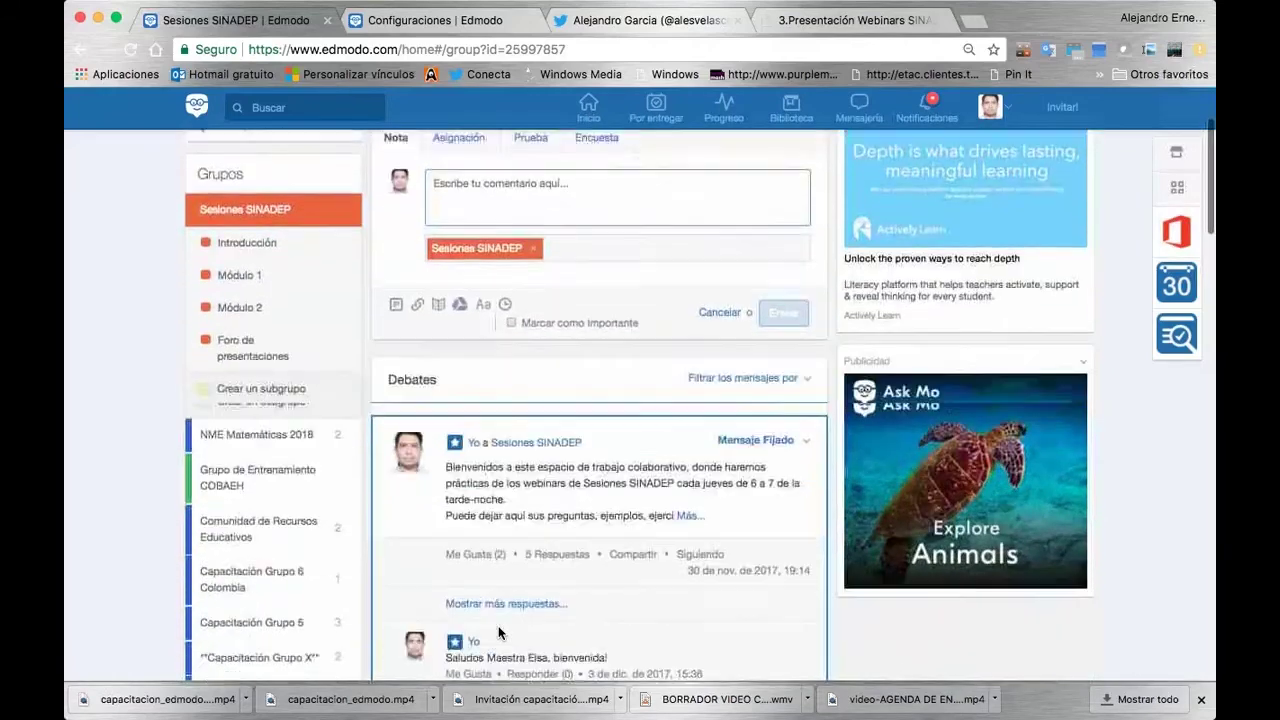
{"action": "scroll", "coordinate": [499, 632], "scroll_direction": "down", "scroll_amount": 1}
{"action": "scroll", "coordinate": [499, 632], "scroll_direction": "up", "scroll_amount": 5}
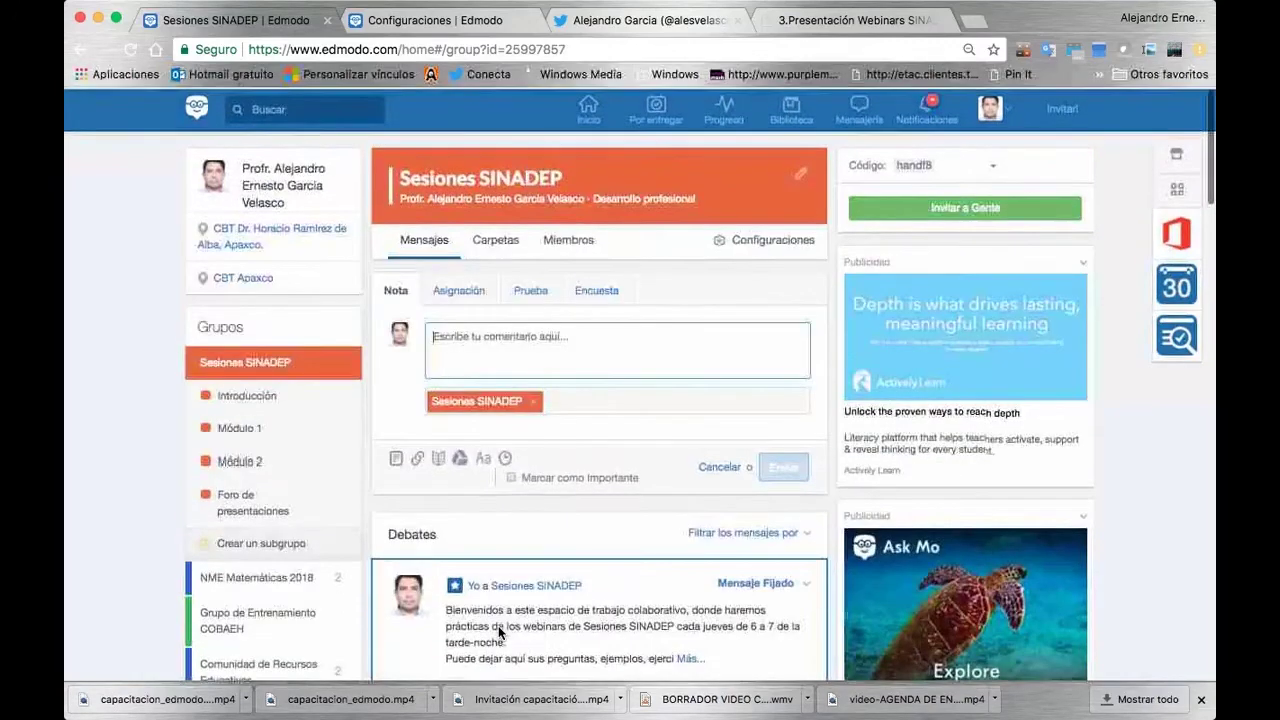
{"action": "type", "text": "Mensaje de"}
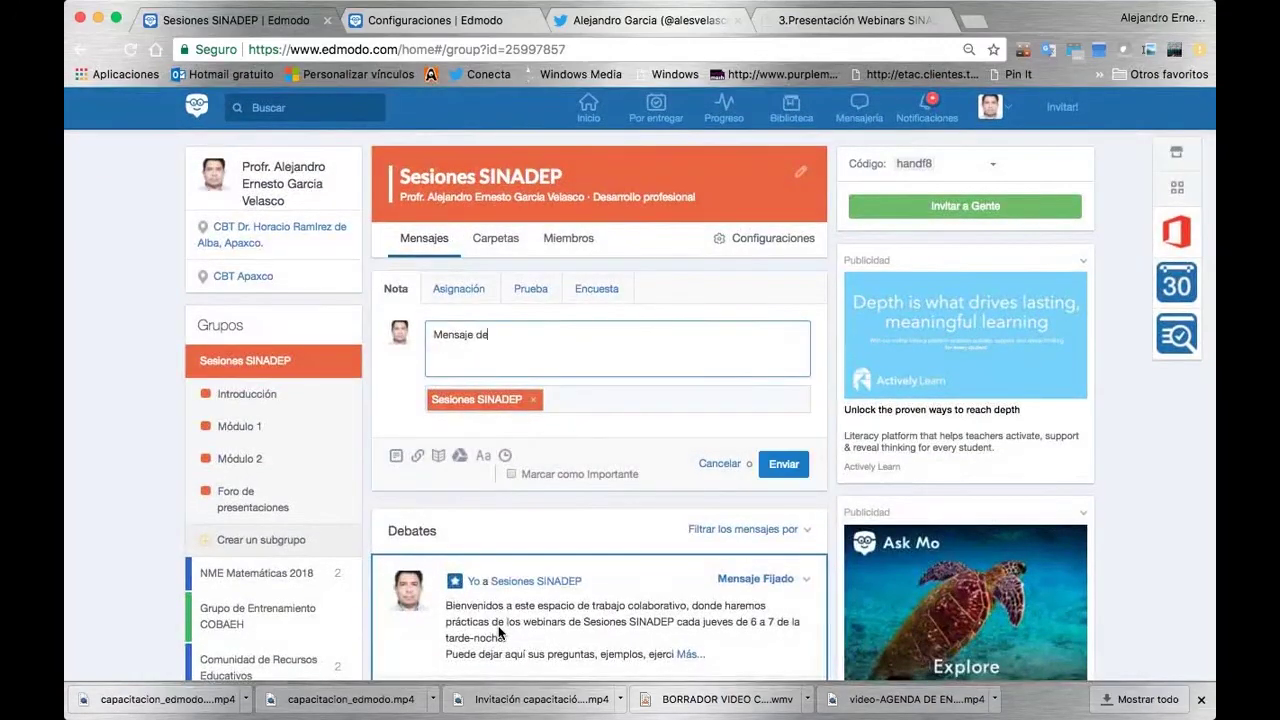
{"action": "type", "text": " bienvenida 2"}
{"action": "left_click", "coordinate": [769, 463]}
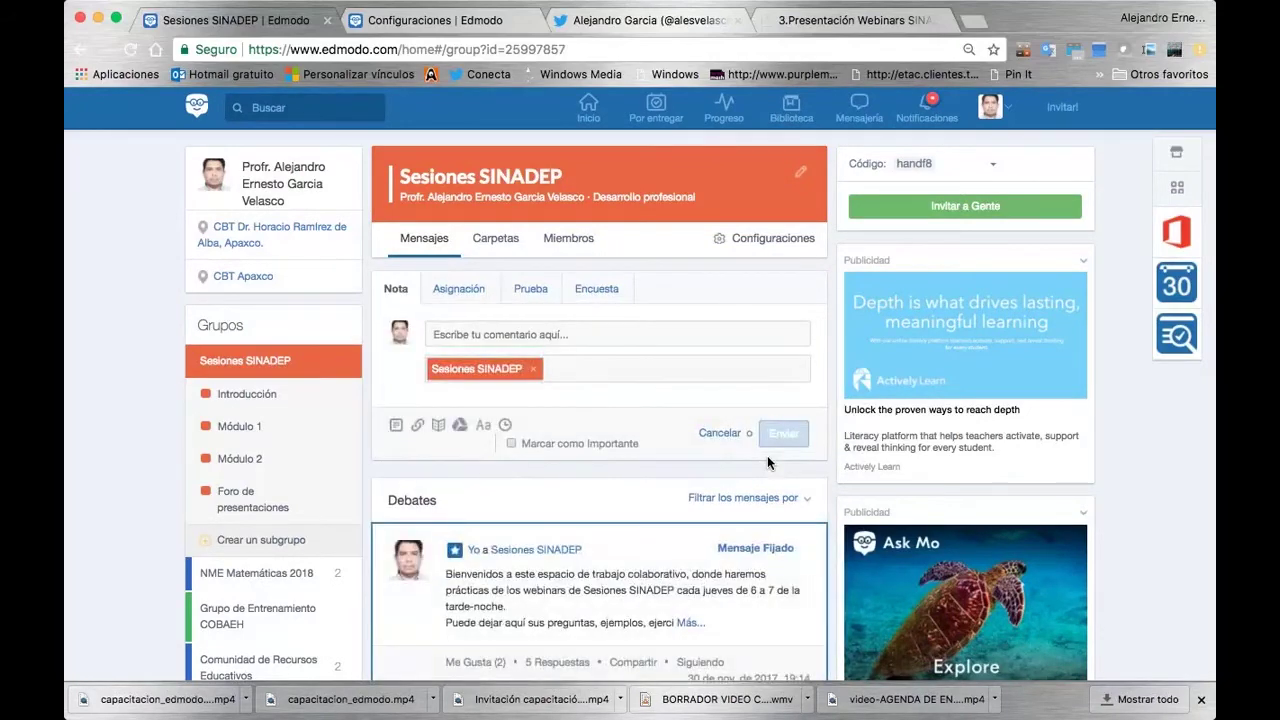
{"action": "scroll", "coordinate": [767, 455], "scroll_direction": "down", "scroll_amount": 4}
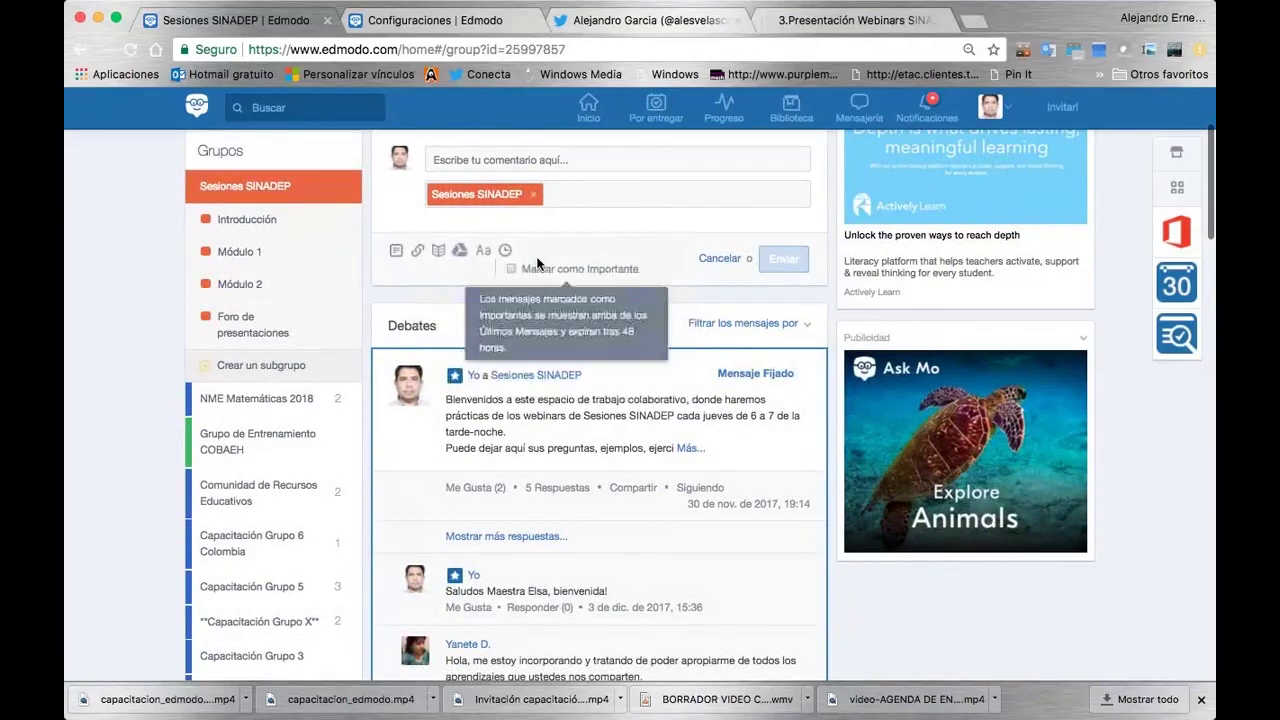
{"action": "scroll", "coordinate": [545, 290], "scroll_direction": "up", "scroll_amount": 4}
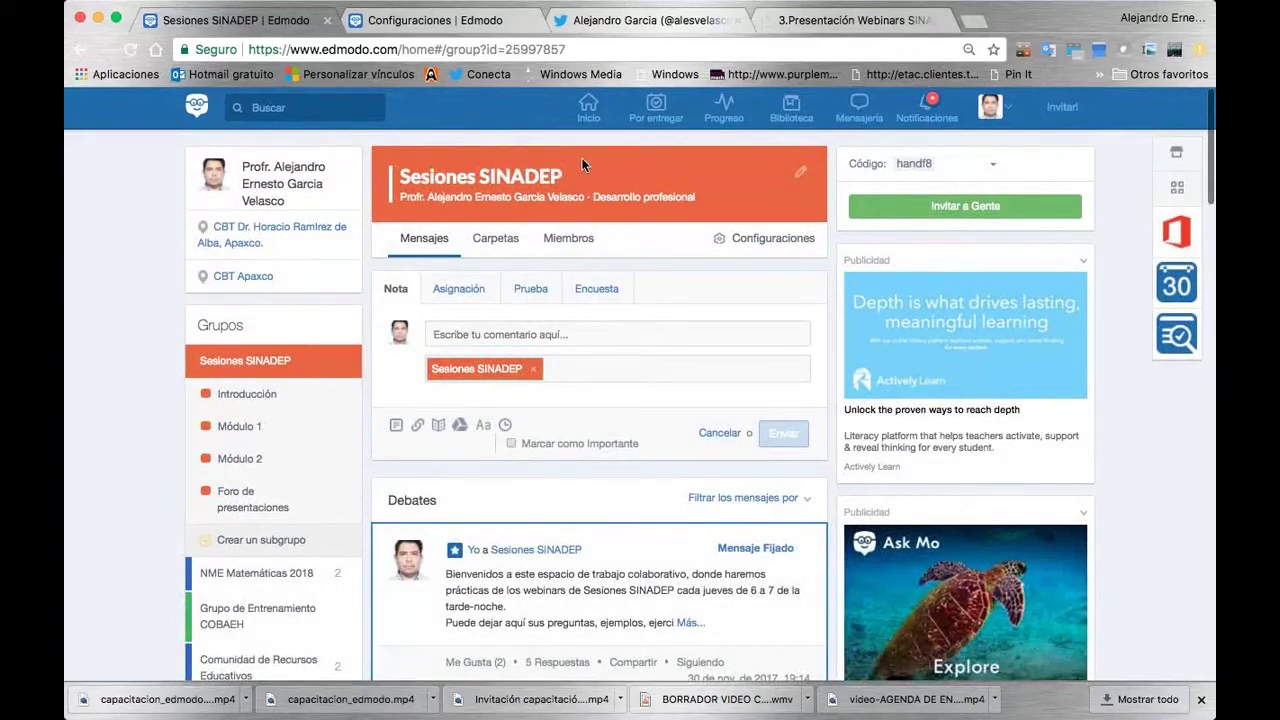
Step: Write a new group note reading "Mensaje de bienvenida 3"
{"action": "left_click", "coordinate": [520, 337]}
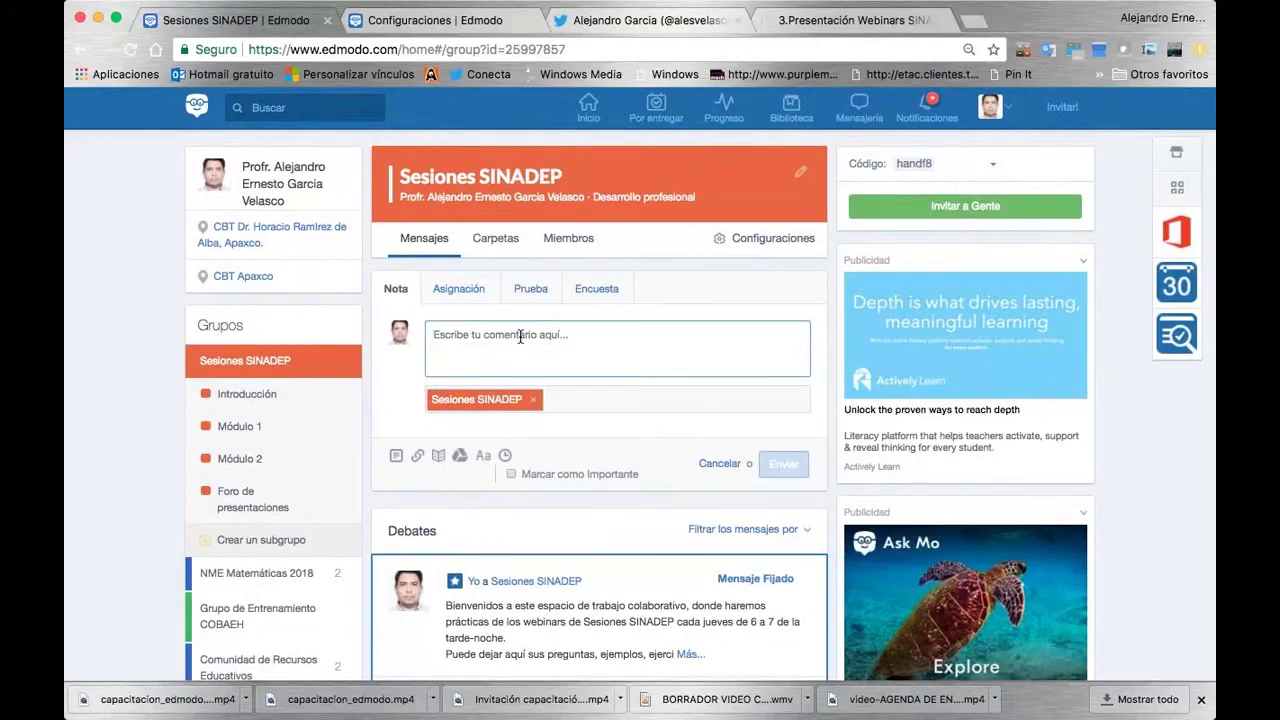
{"action": "type", "text": "Mens"}
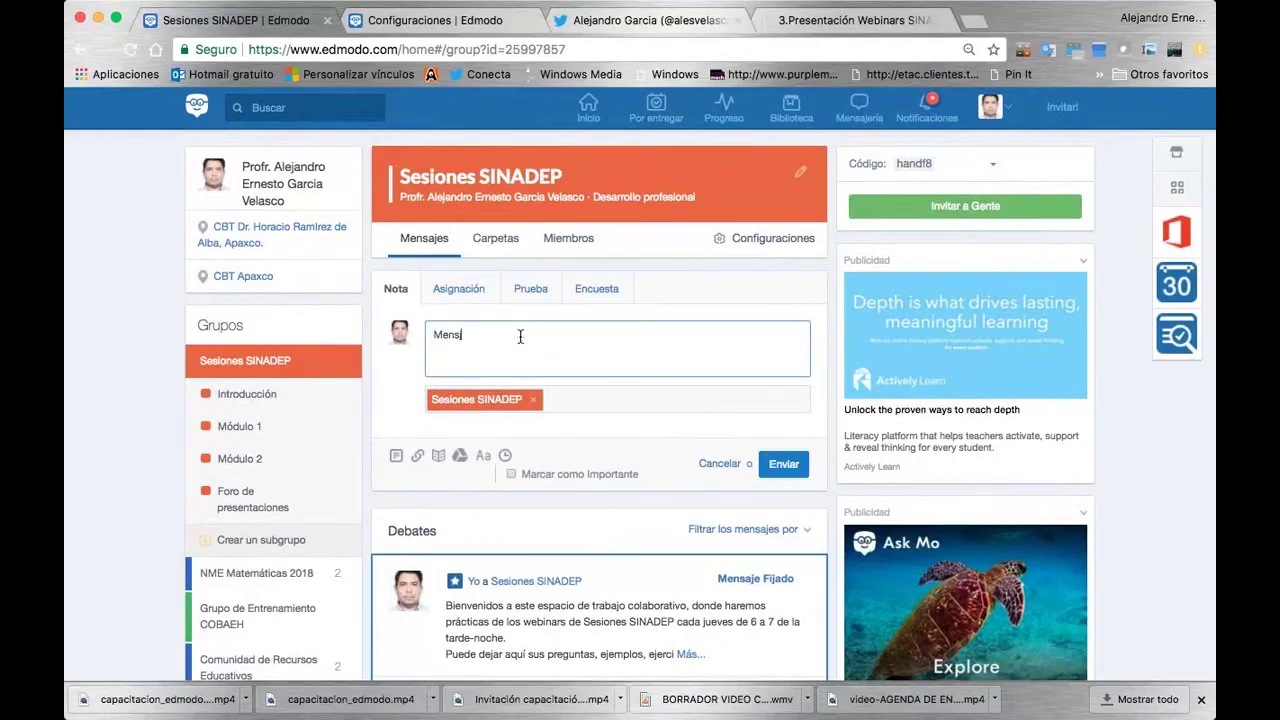
{"action": "type", "text": "aje de bienvenida 3"}
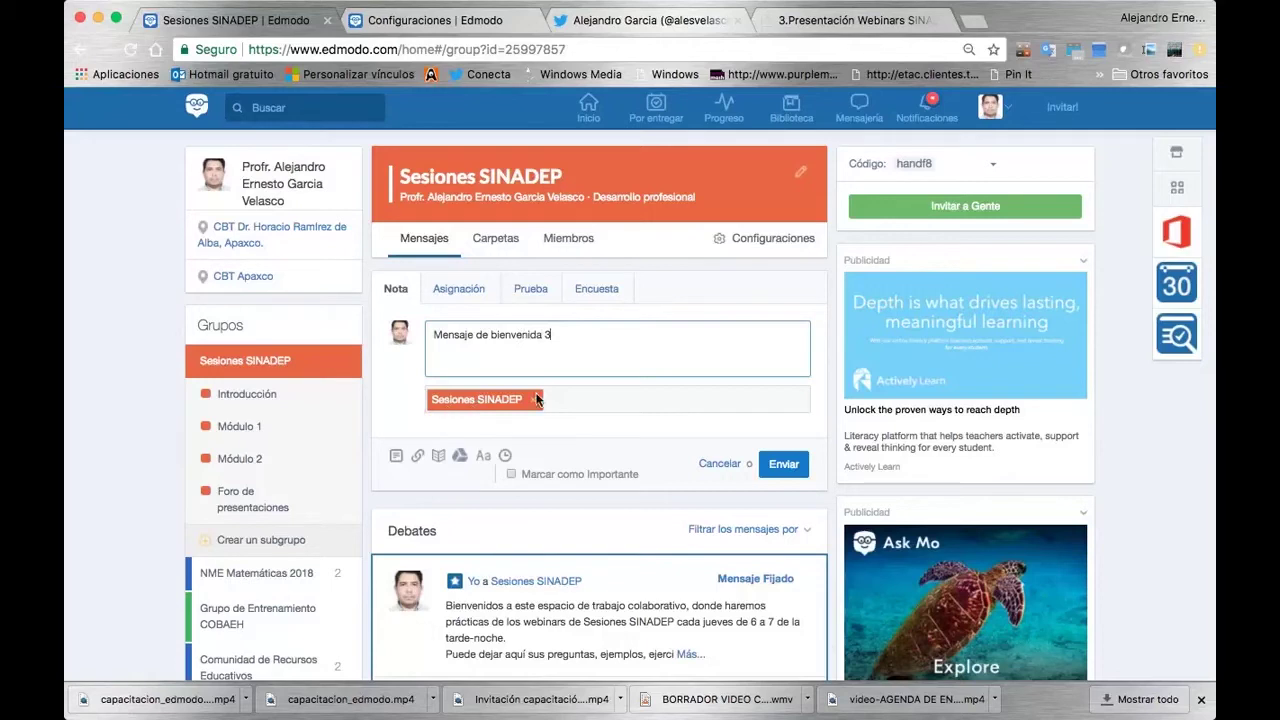
Step: Try to find the second teacher account by name as an additional recipient of the note, and clear the search
{"action": "left_click", "coordinate": [558, 399]}
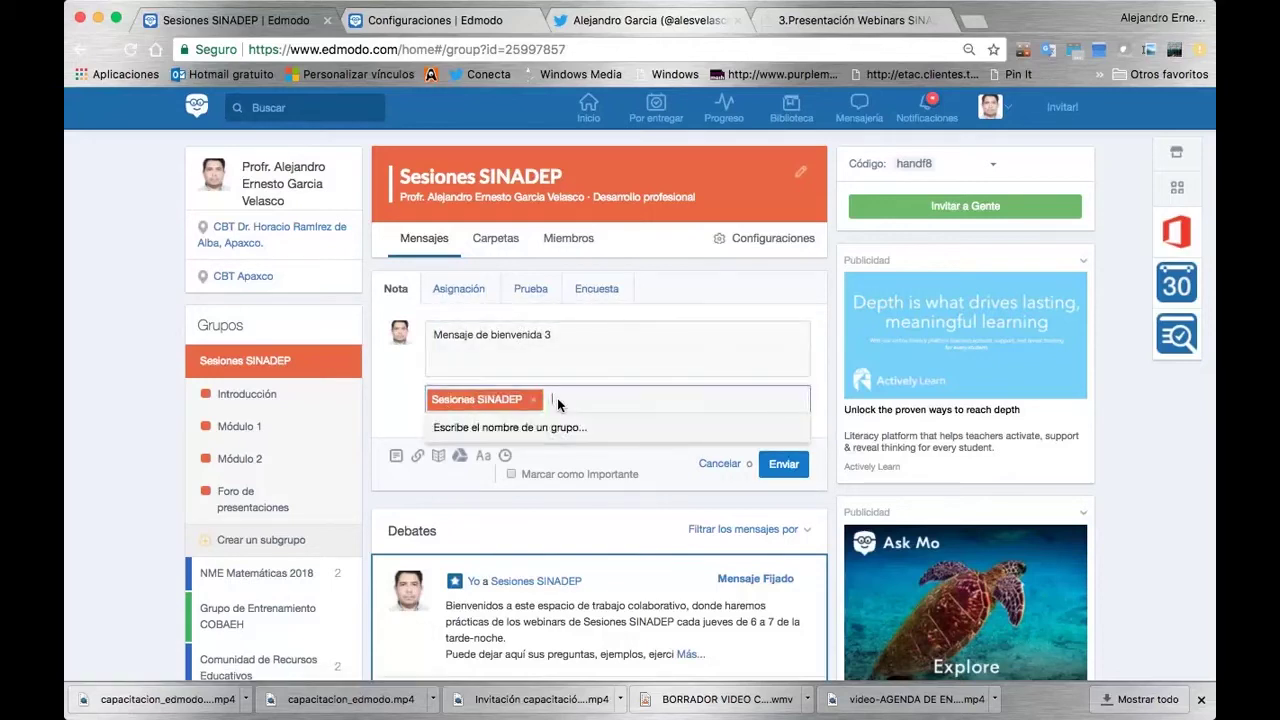
{"action": "type", "text": "profr. a"}
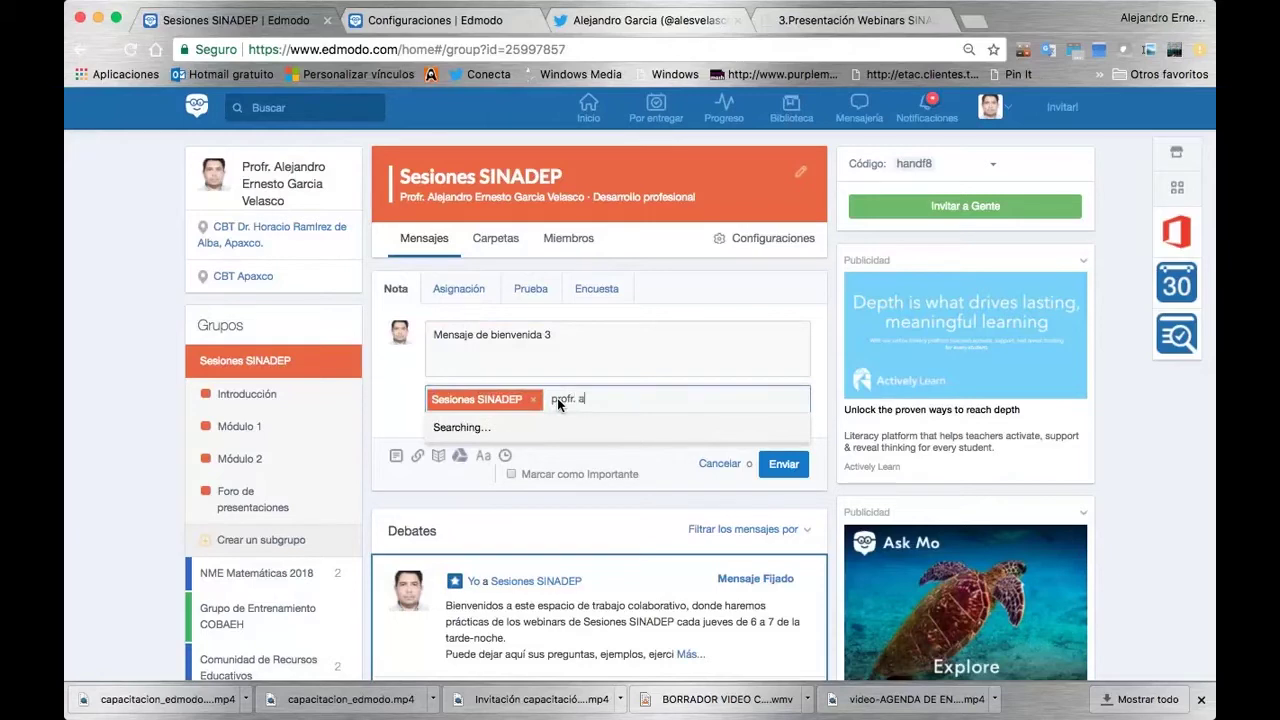
{"action": "type", "text": ". er"}
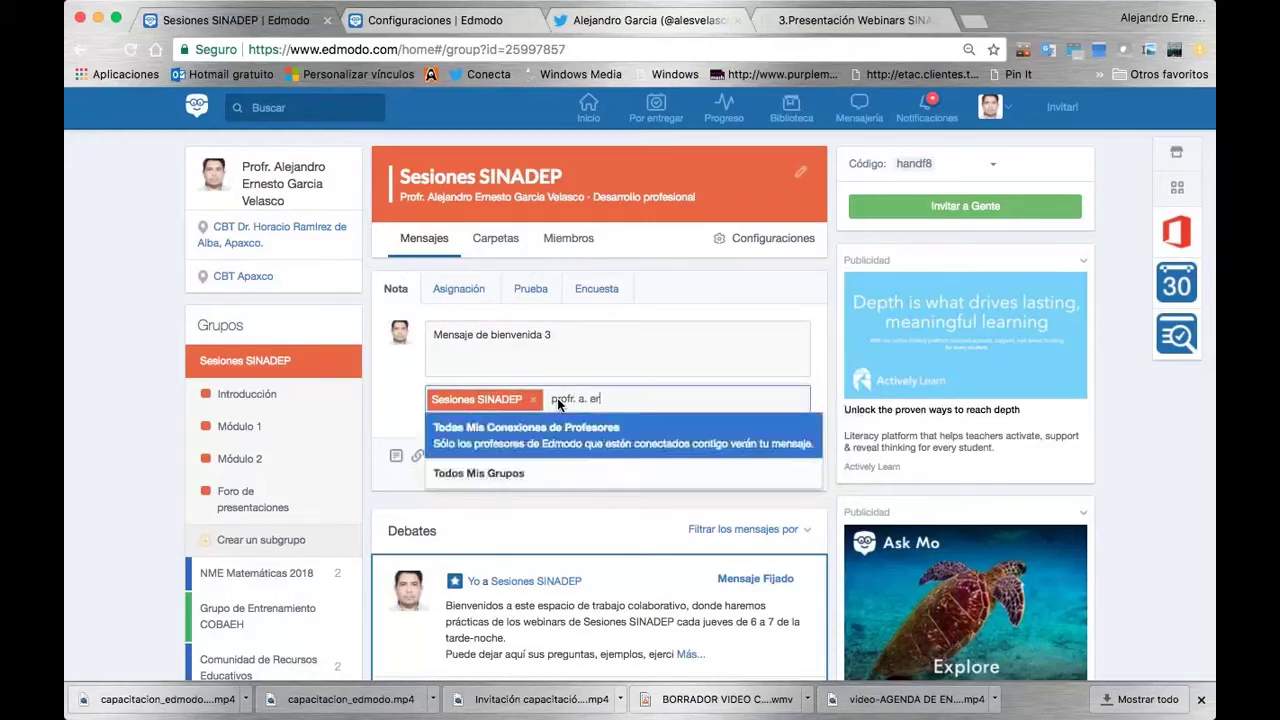
{"action": "type", "text": "nesto"}
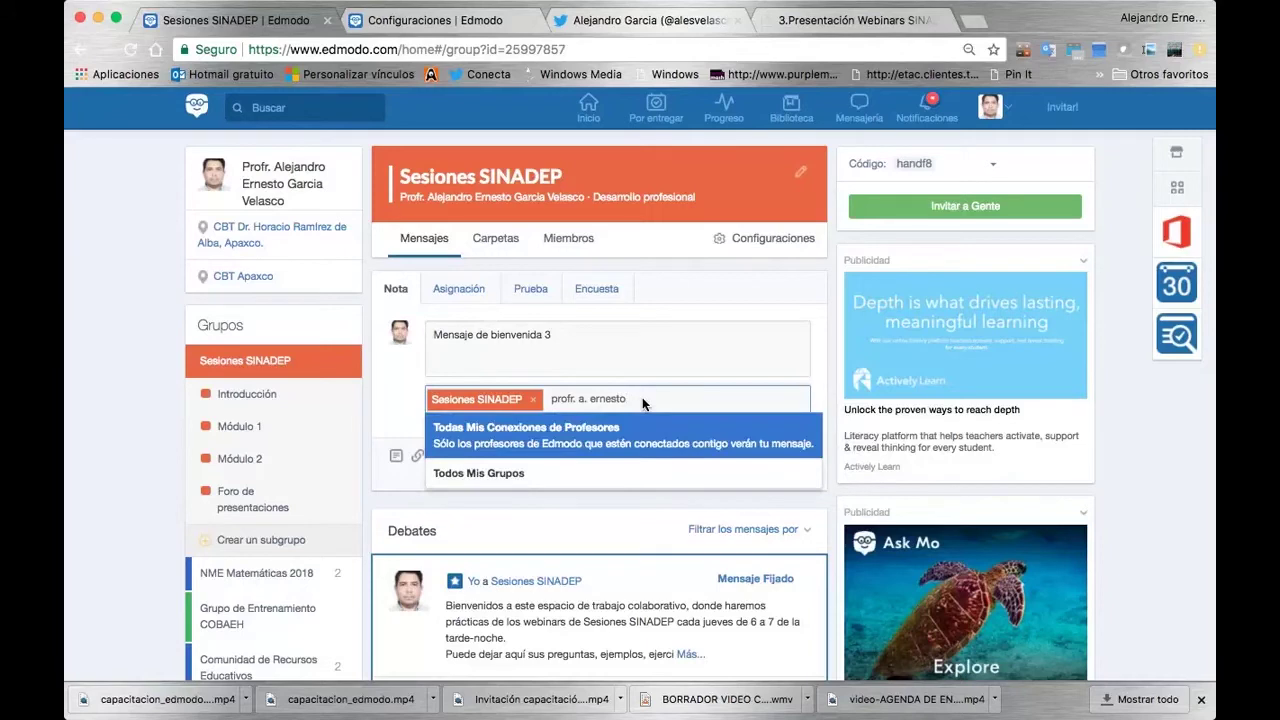
{"action": "key", "text": "BackSpace"}
{"action": "key", "text": "BackSpace"}
{"action": "key", "text": "BackSpace"}
{"action": "key", "text": "BackSpace"}
{"action": "key", "text": "BackSpace"}
{"action": "key", "text": "BackSpace"}
{"action": "key", "text": "BackSpace"}
{"action": "key", "text": "BackSpace"}
{"action": "key", "text": "BackSpace"}
{"action": "key", "text": "BackSpace"}
{"action": "key", "text": "BackSpace"}
{"action": "key", "text": "BackSpace"}
{"action": "key", "text": "BackSpace"}
{"action": "key", "text": "BackSpace"}
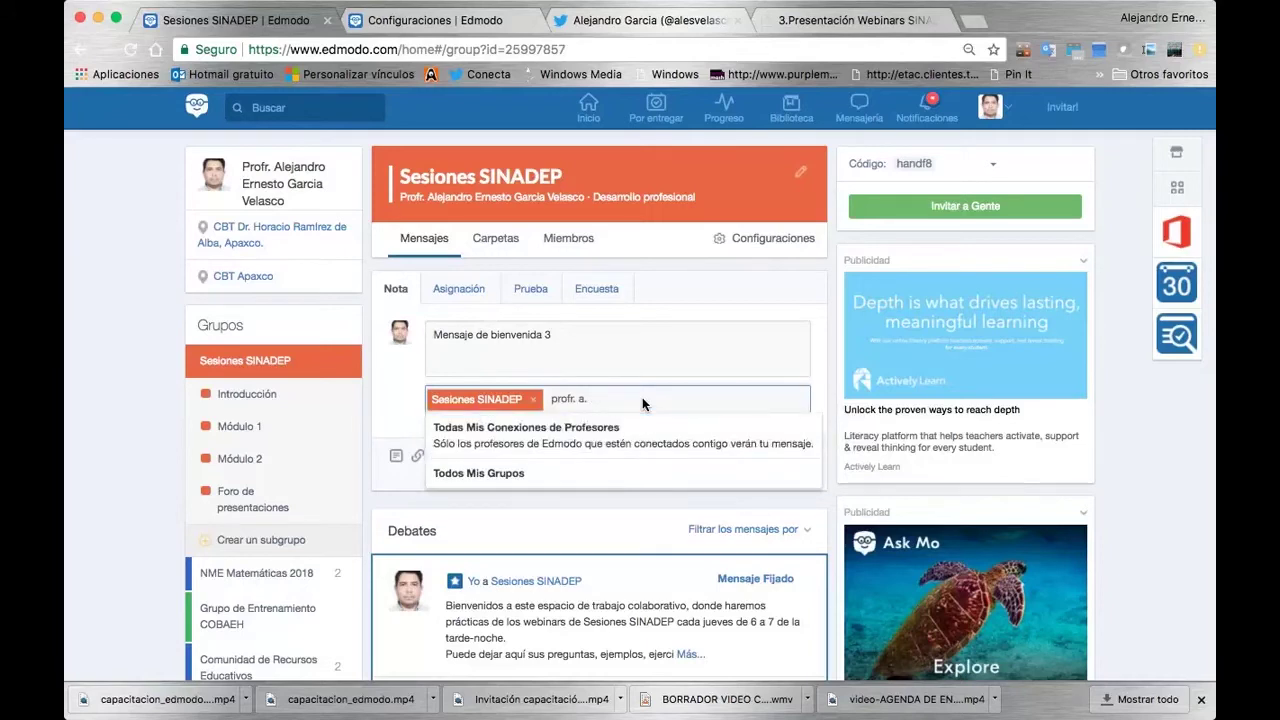
Step: Search the note's recipient suggestions by the teacher's first name, look through the matches, and close the list without choosing any
{"action": "type", "text": "a"}
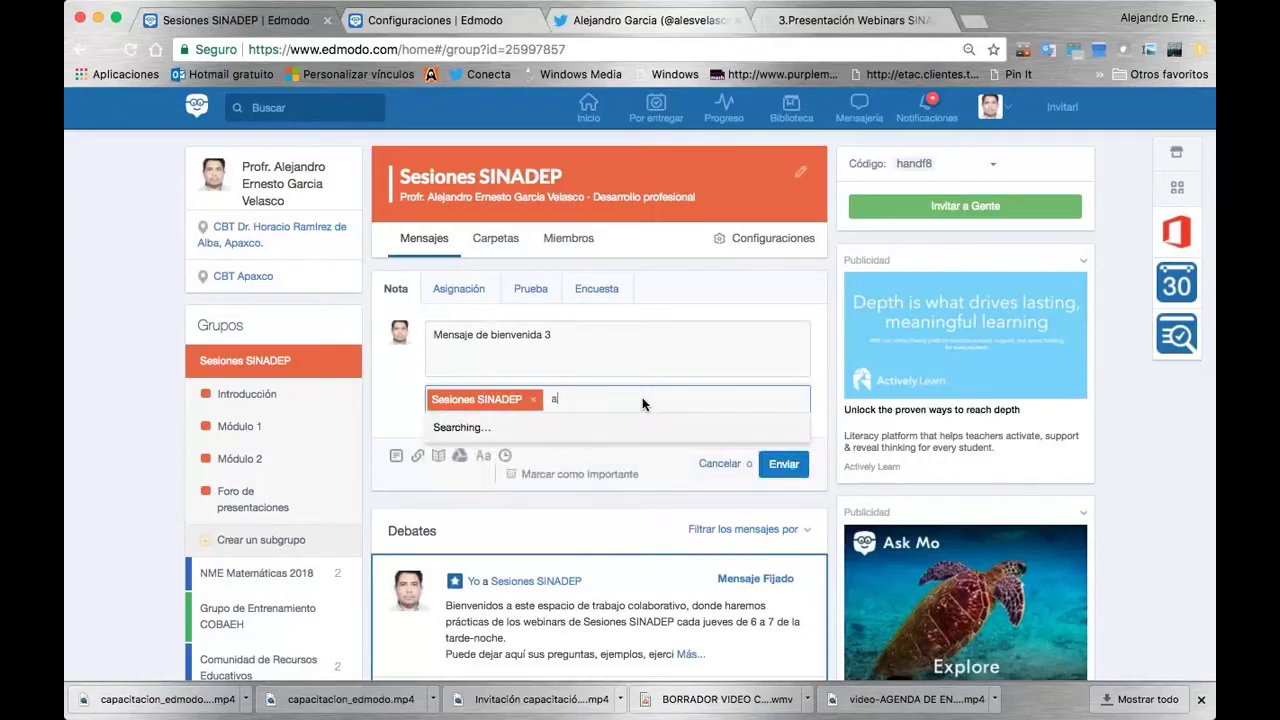
{"action": "type", "text": "ljejandro"}
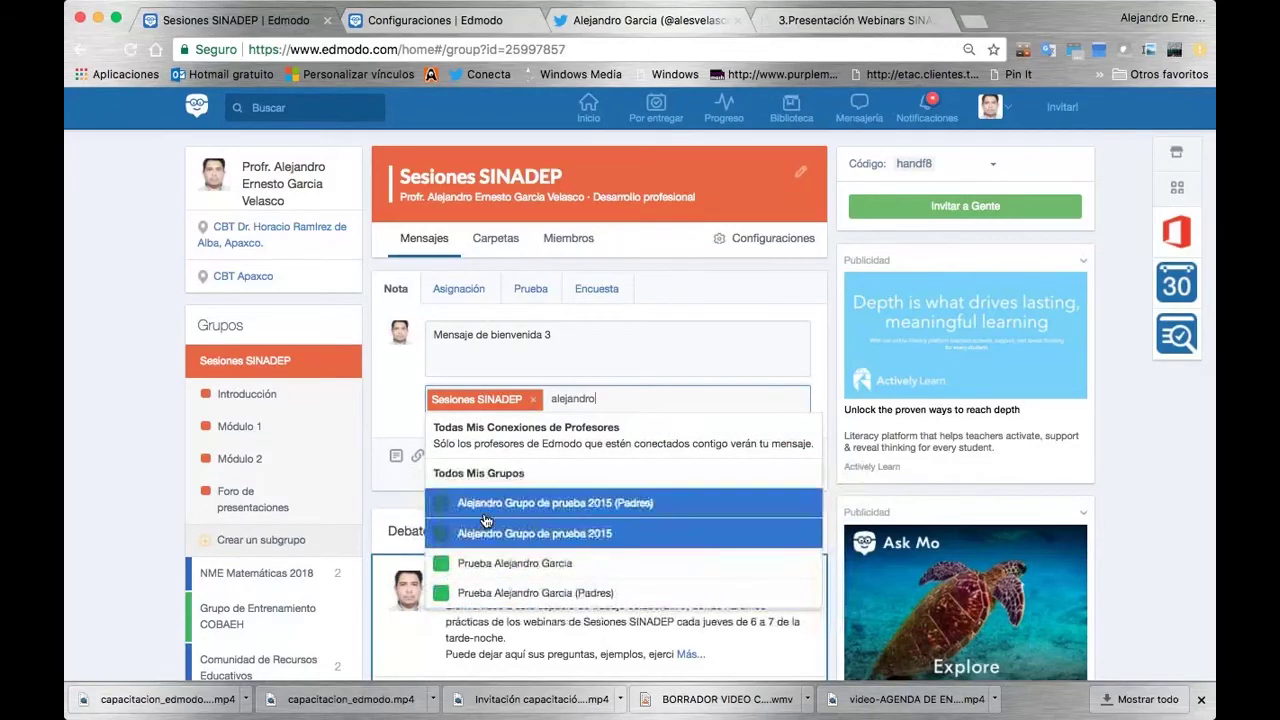
{"action": "scroll", "coordinate": [541, 497], "scroll_direction": "down", "scroll_amount": 2}
{"action": "scroll", "coordinate": [541, 497], "scroll_direction": "down", "scroll_amount": 2}
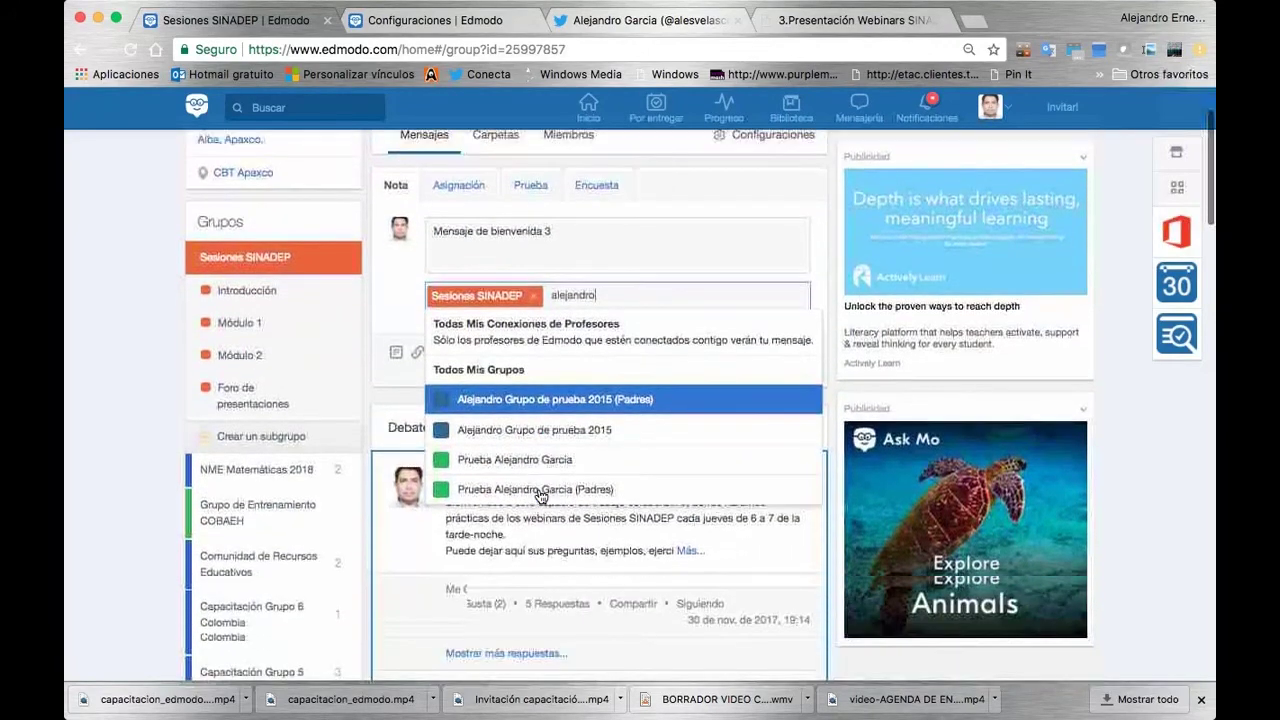
{"action": "scroll", "coordinate": [541, 414], "scroll_direction": "up", "scroll_amount": 4}
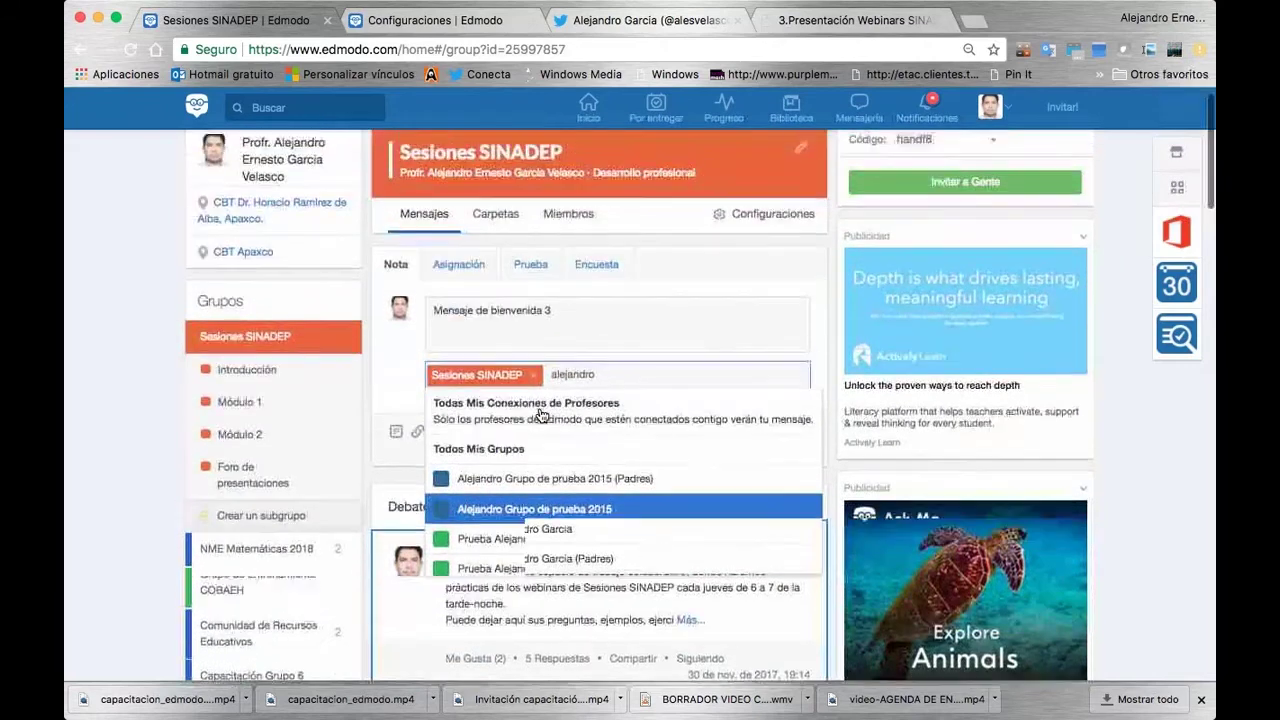
{"action": "left_click", "coordinate": [630, 395]}
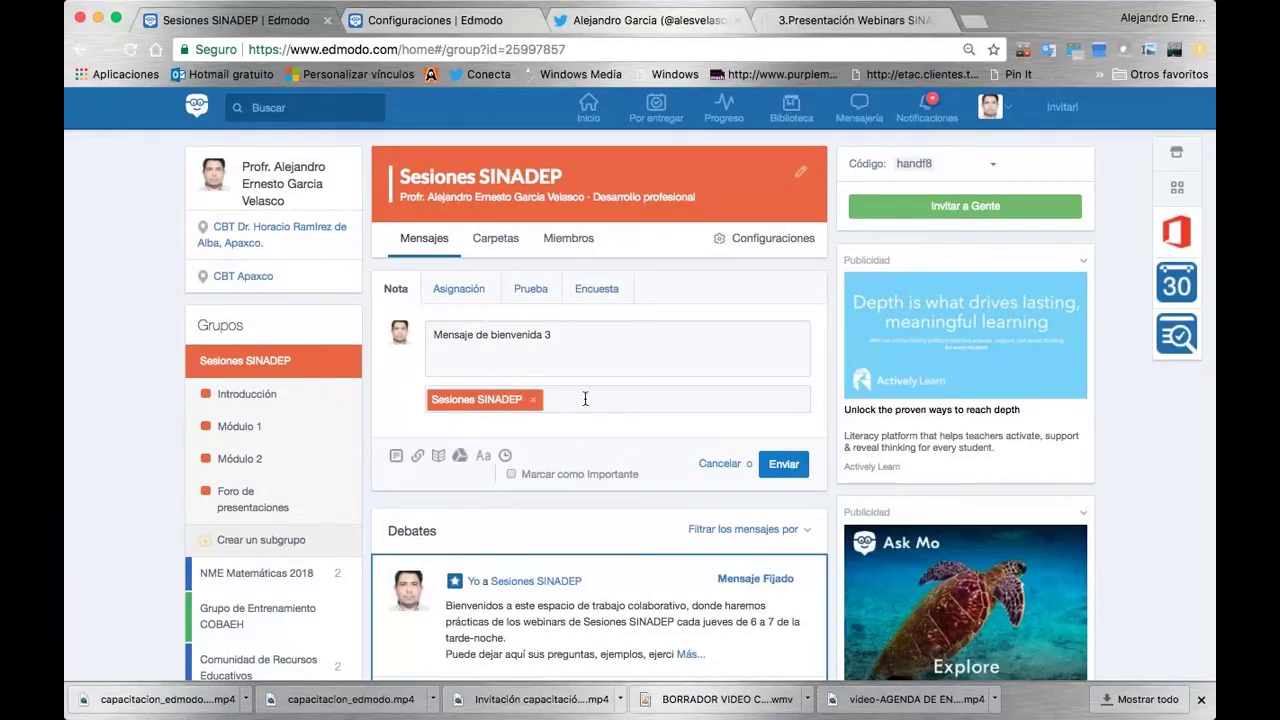
Step: Add the groups PCD 3oB1 17-18 and PCD 3oC1 17-18 as further recipients of the note
{"action": "type", "text": "pl"}
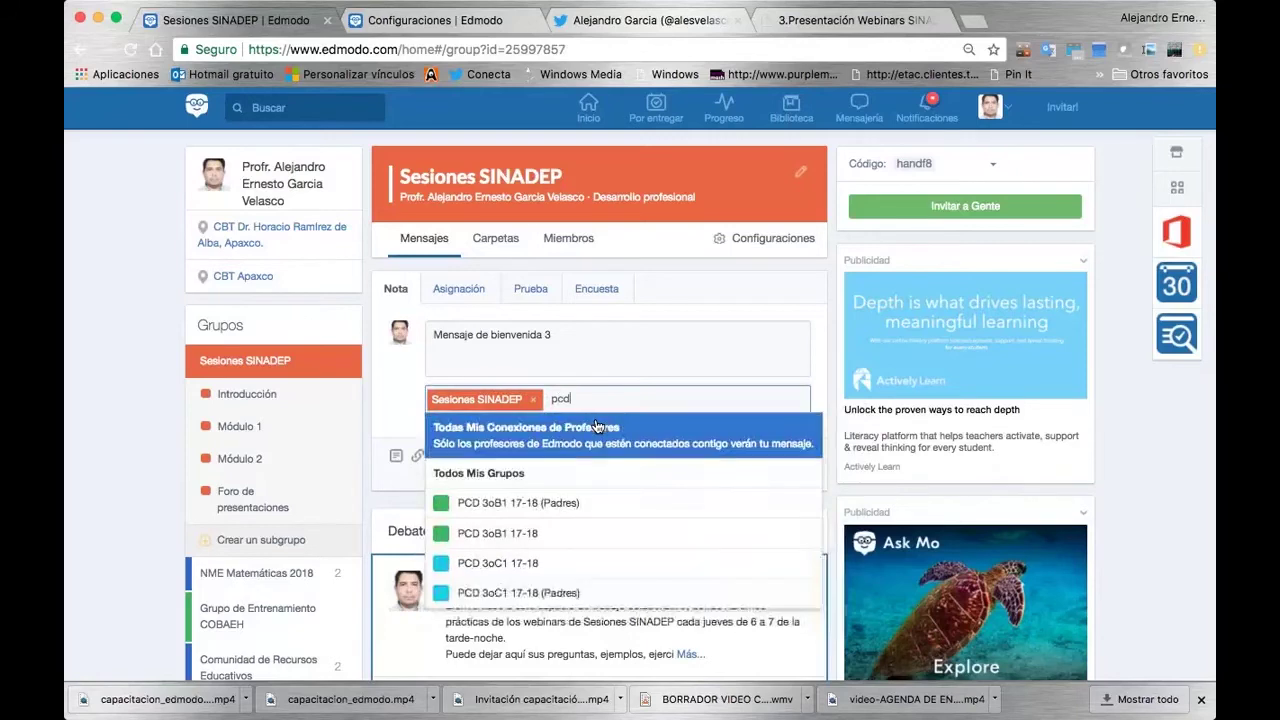
{"action": "left_click", "coordinate": [503, 540]}
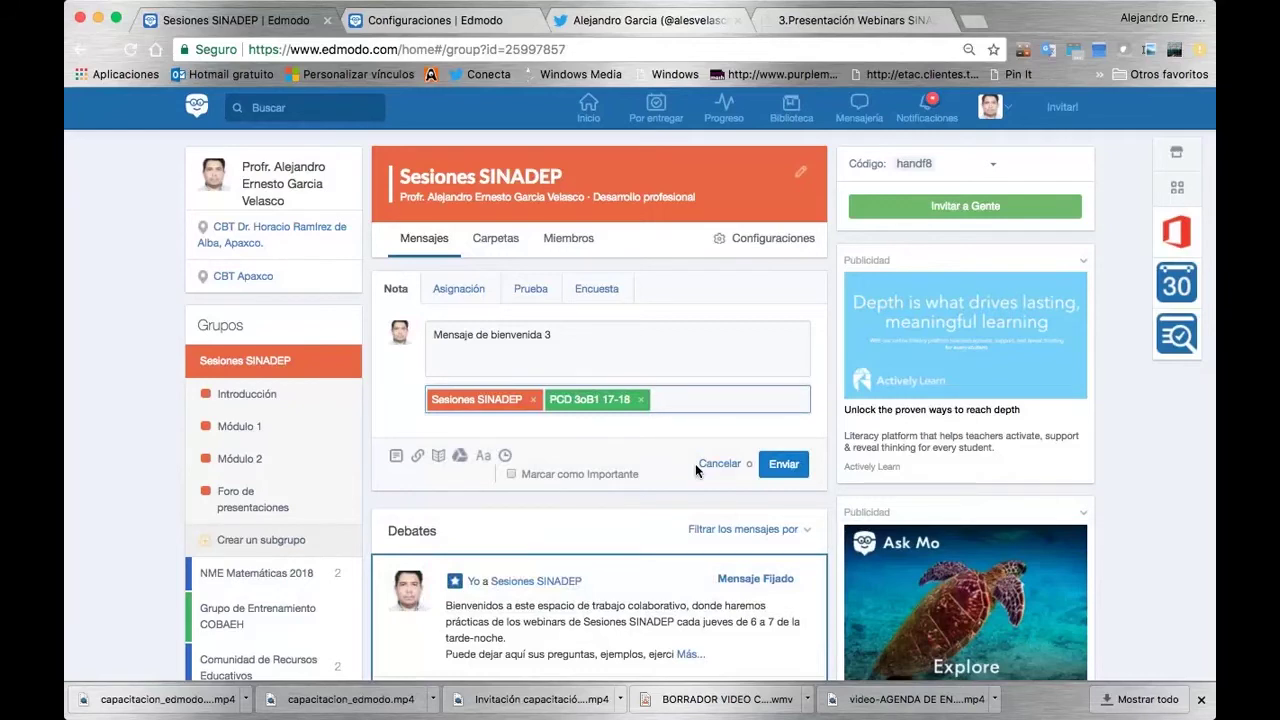
{"action": "type", "text": "pco"}
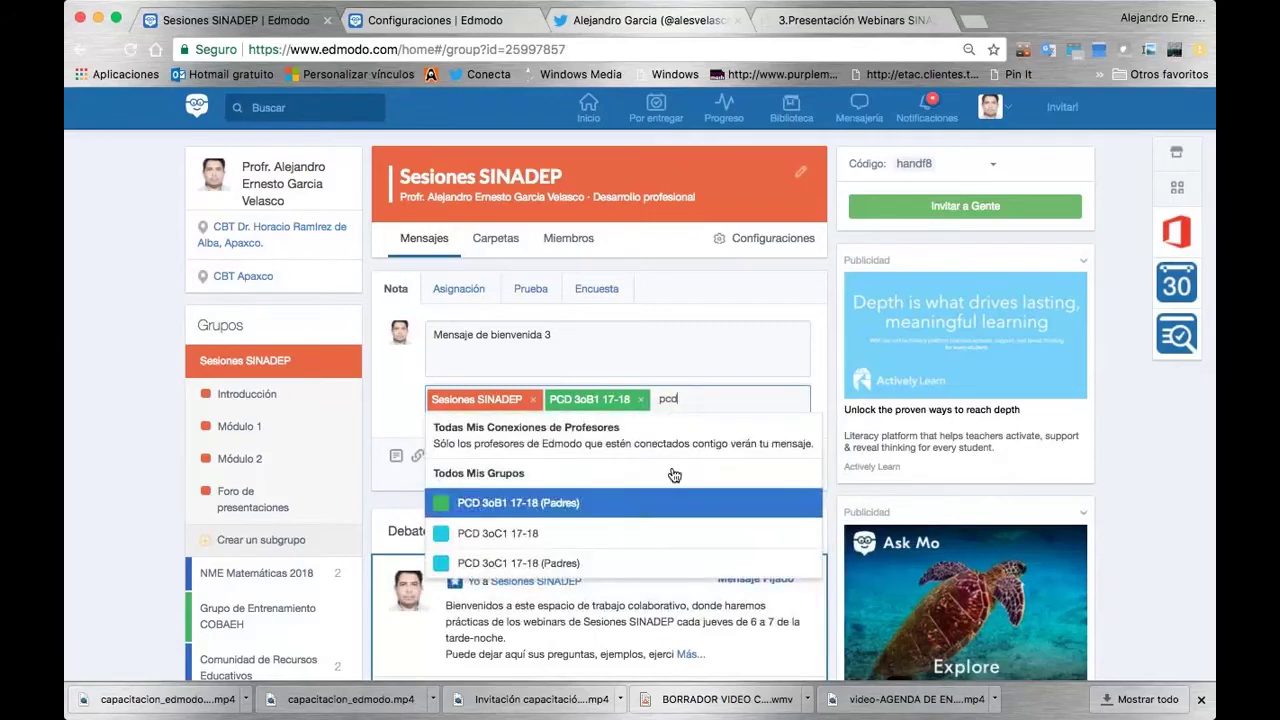
{"action": "left_click", "coordinate": [503, 540]}
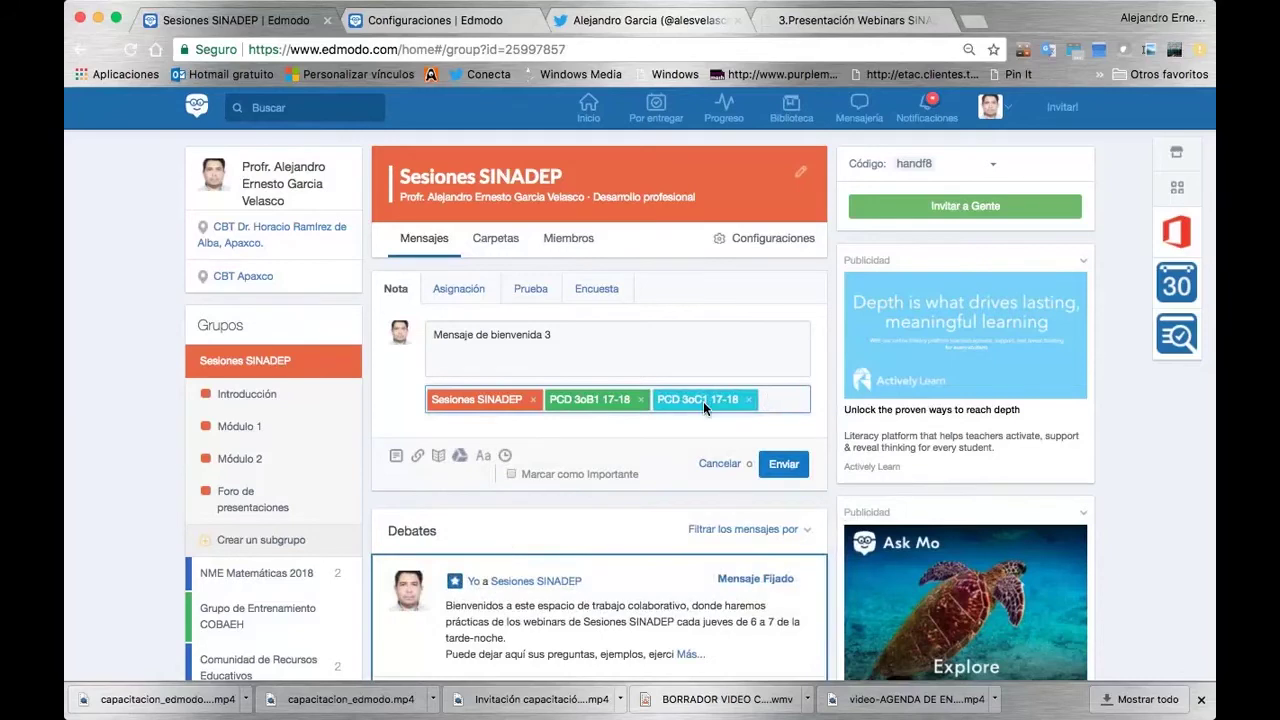
Step: Remove the PCD 3oC1 17-18 group from the note's recipients and add it again
{"action": "left_click", "coordinate": [751, 400]}
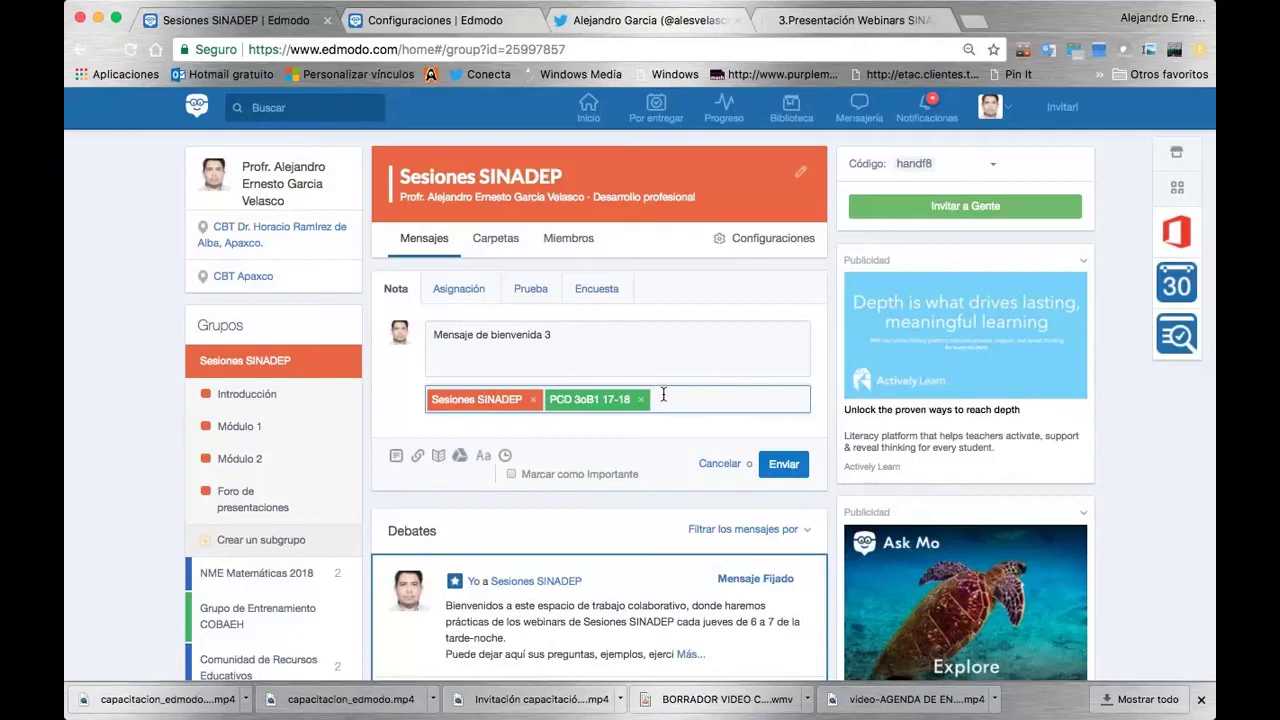
{"action": "type", "text": "pco"}
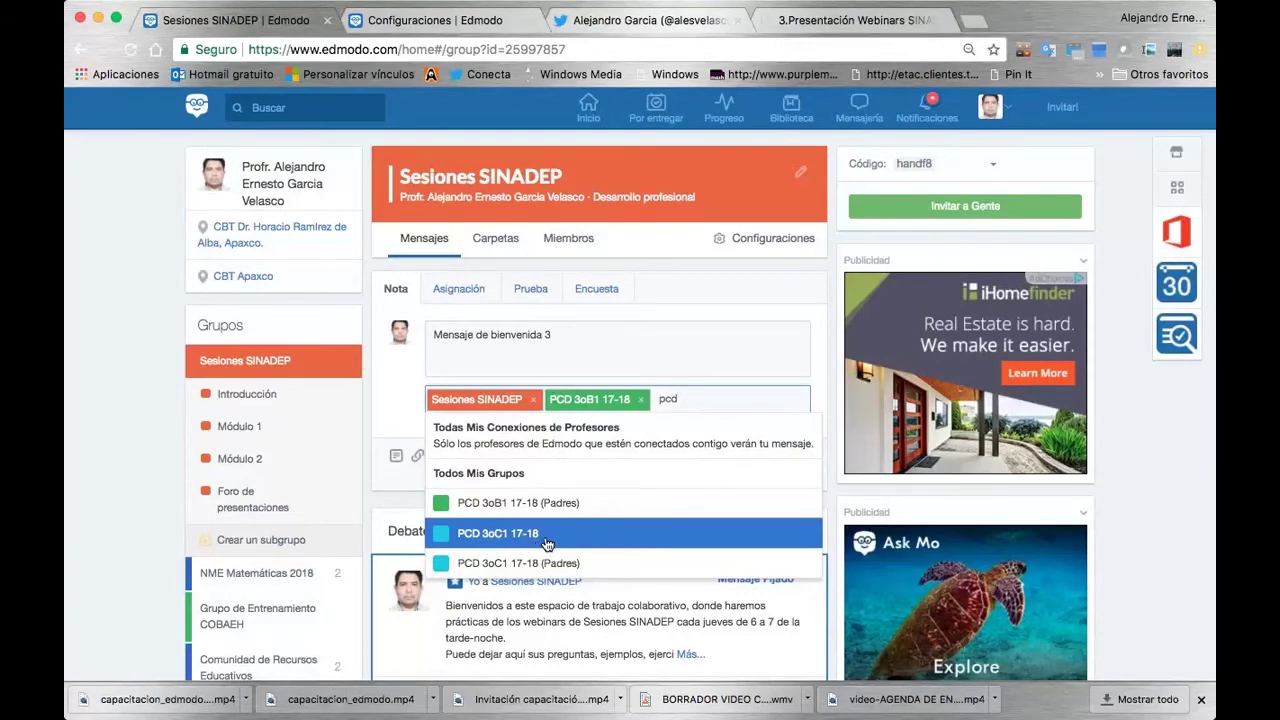
{"action": "left_click", "coordinate": [546, 543]}
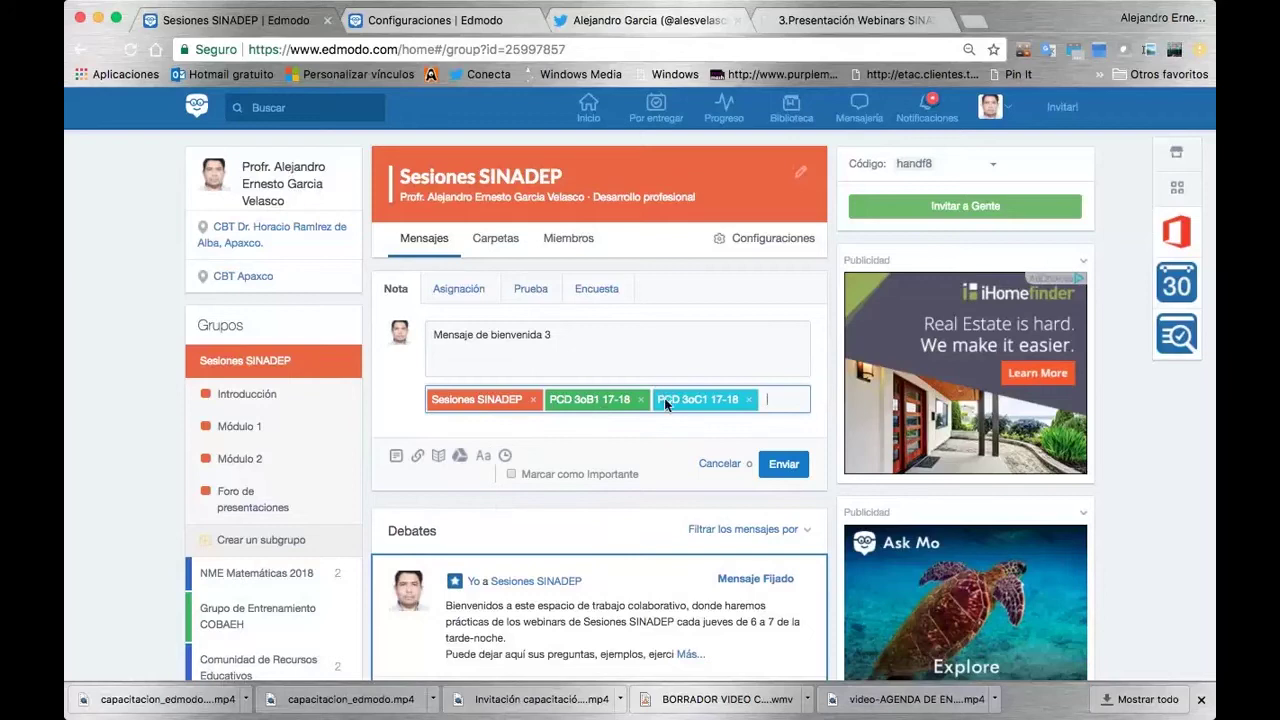
Step: Remove both PCD groups from the recipients and post "Mensaje de bienvenida 3" to Sesiones SINADEP only
{"action": "left_click", "coordinate": [751, 400]}
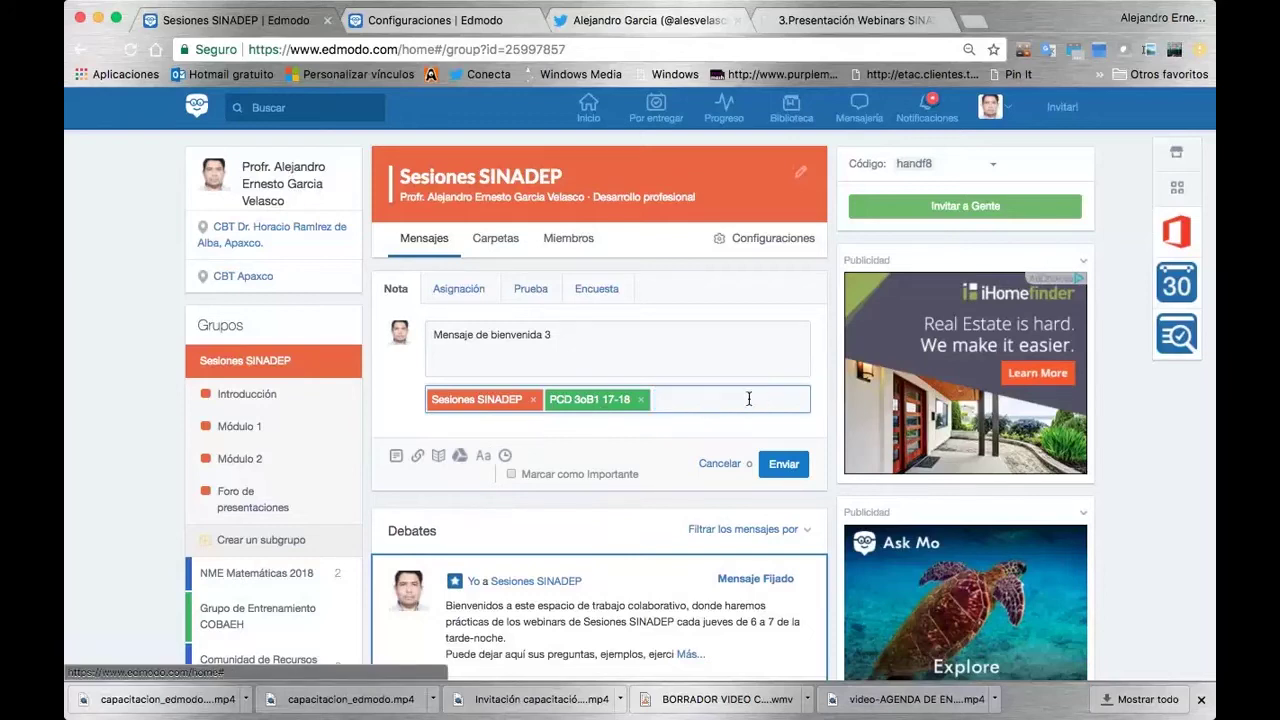
{"action": "left_click", "coordinate": [640, 400]}
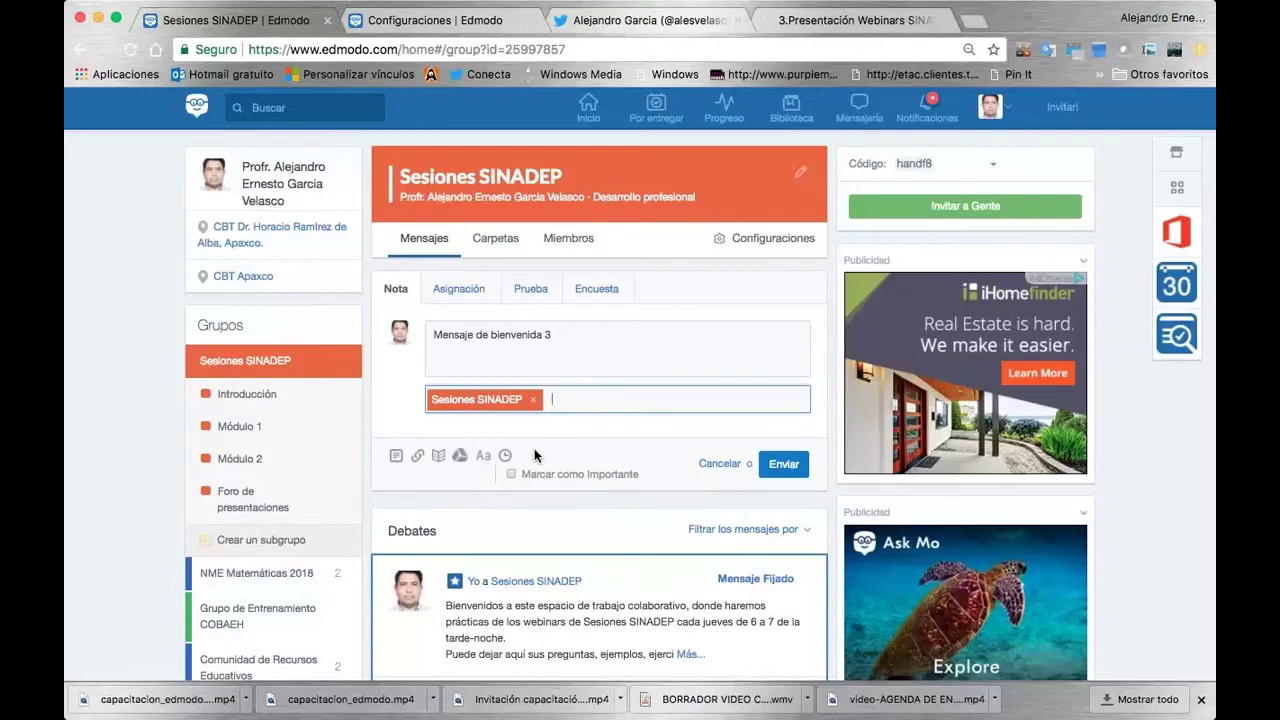
{"action": "left_click", "coordinate": [785, 466]}
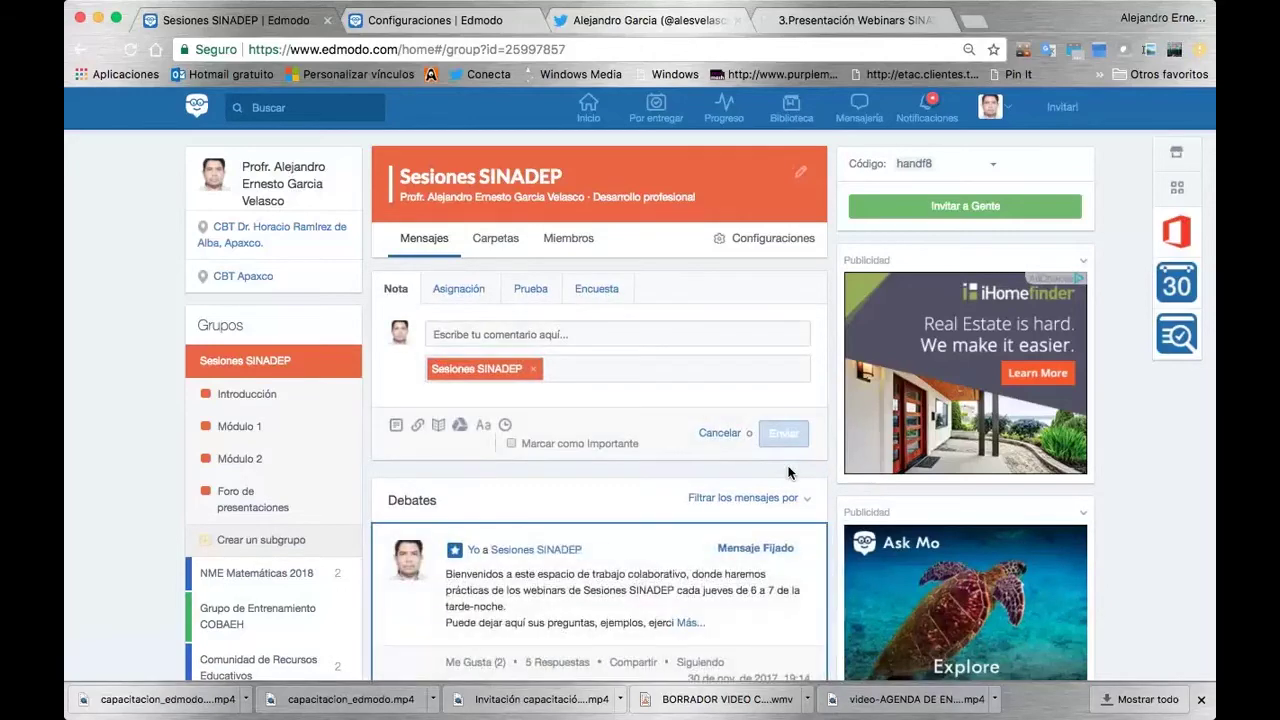
Step: Examine the Debates feed to compare the position of the pinned message with that of the newly posted notes
{"action": "scroll", "coordinate": [788, 472], "scroll_direction": "down", "scroll_amount": 5}
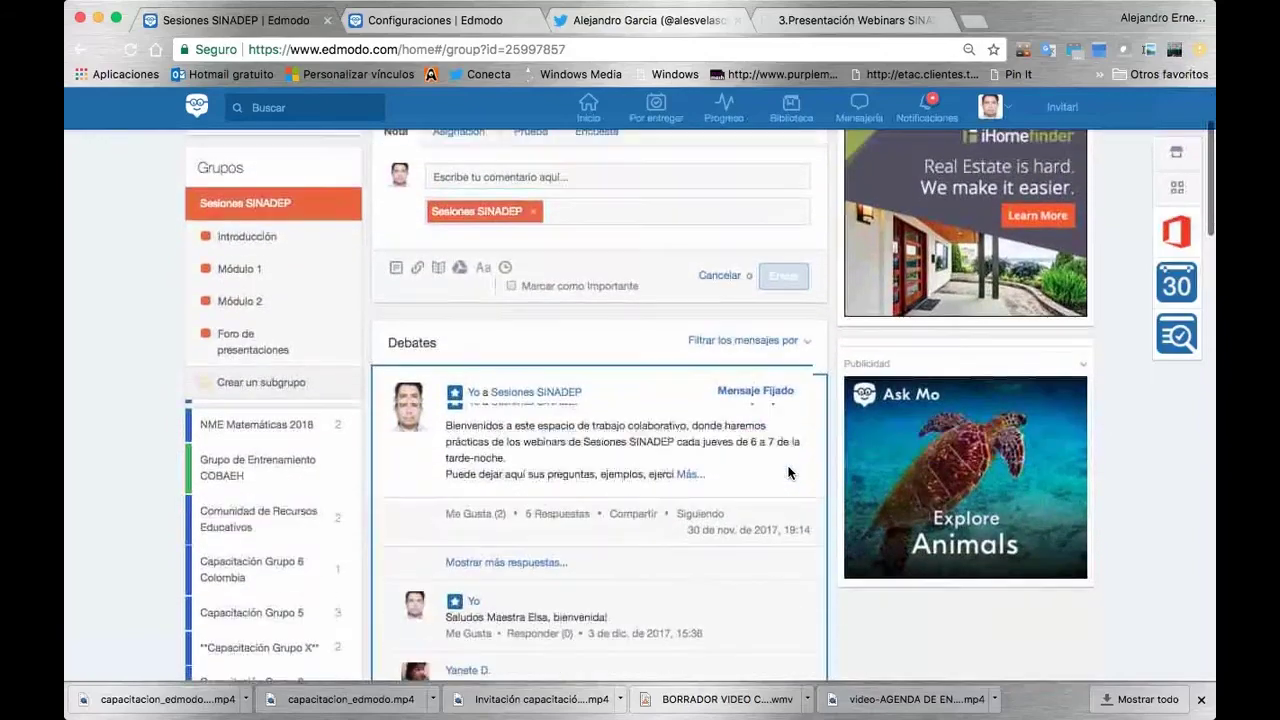
{"action": "scroll", "coordinate": [788, 472], "scroll_direction": "down", "scroll_amount": 8}
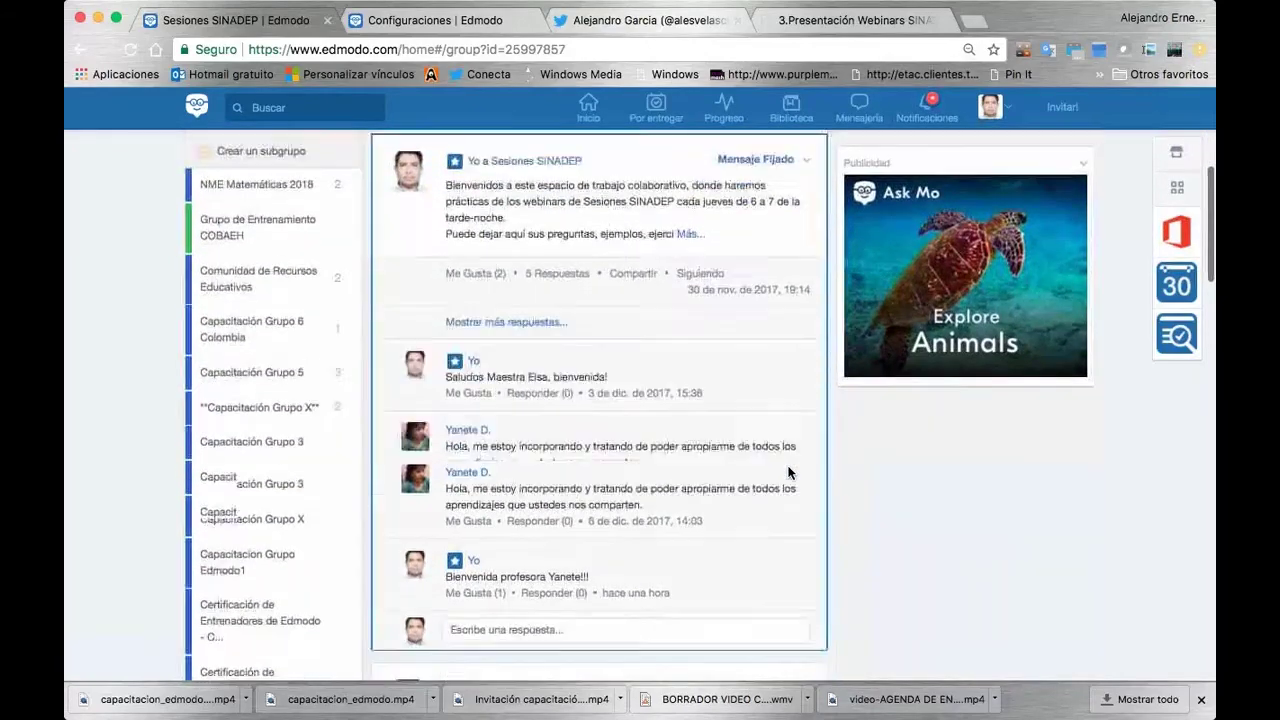
{"action": "scroll", "coordinate": [788, 472], "scroll_direction": "down", "scroll_amount": 6}
{"action": "scroll", "coordinate": [608, 463], "scroll_direction": "up", "scroll_amount": 4}
{"action": "scroll", "coordinate": [607, 463], "scroll_direction": "up", "scroll_amount": 5}
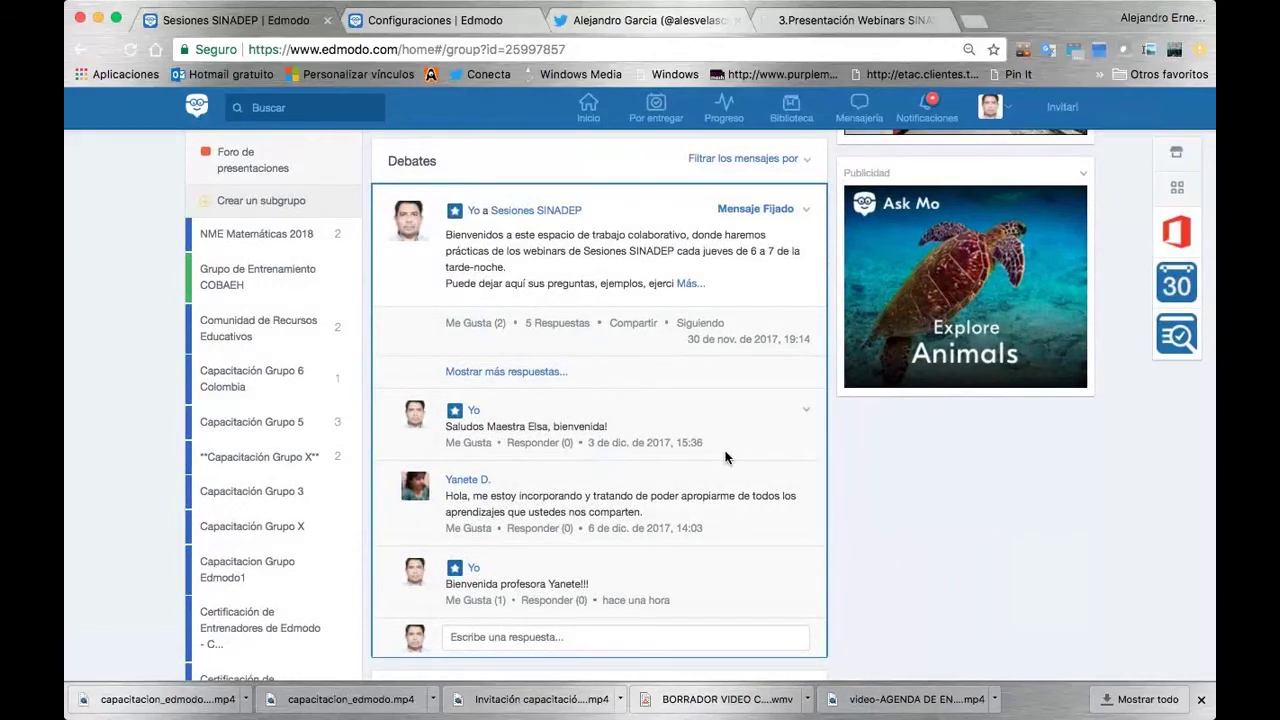
{"action": "scroll", "coordinate": [726, 457], "scroll_direction": "up", "scroll_amount": 3}
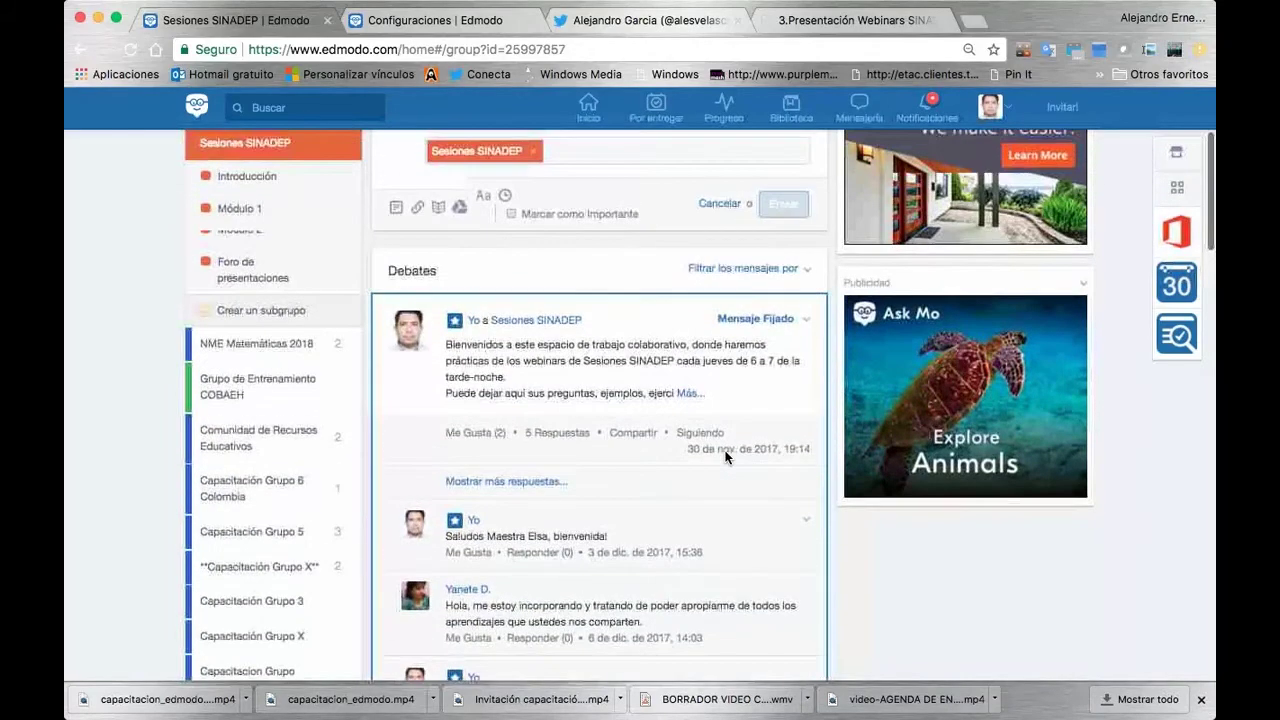
{"action": "scroll", "coordinate": [726, 457], "scroll_direction": "up", "scroll_amount": 4}
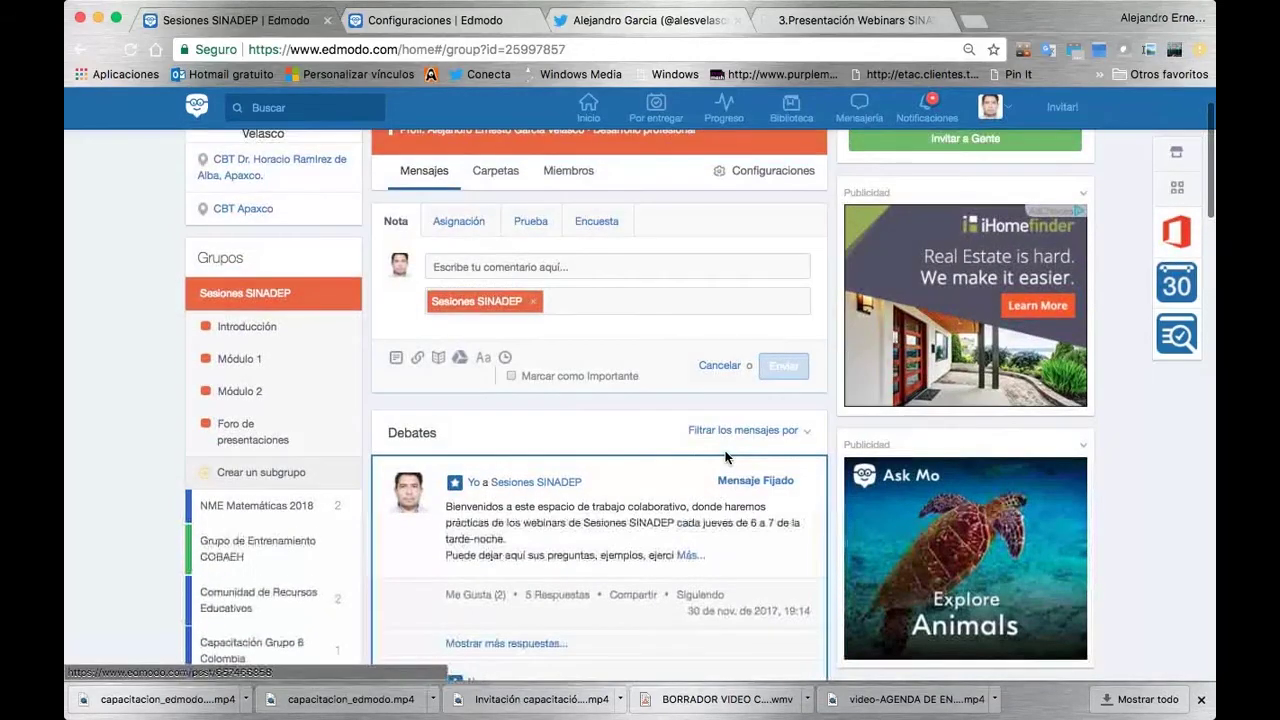
{"action": "scroll", "coordinate": [726, 457], "scroll_direction": "down", "scroll_amount": 12}
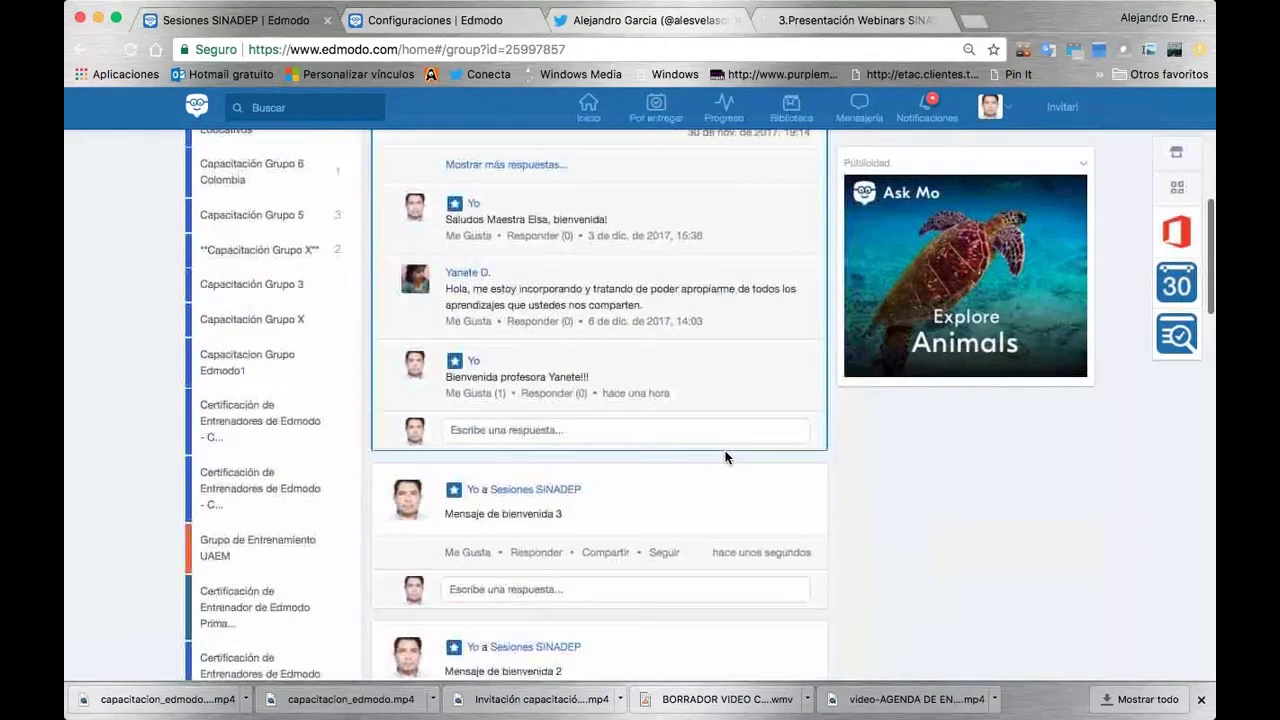
{"action": "scroll", "coordinate": [726, 457], "scroll_direction": "down", "scroll_amount": 8}
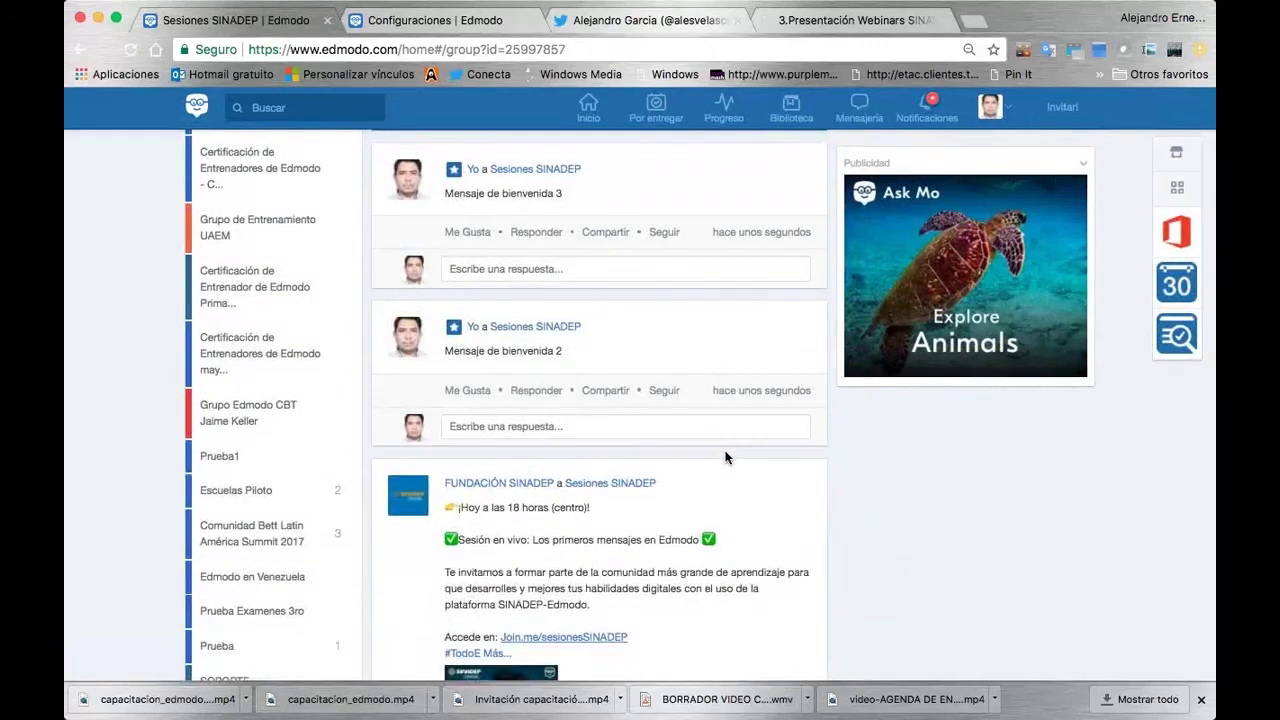
Step: Pin the note "Mensaje de bienvenida 3" in the group and check the start of the Debates feed
{"action": "left_click", "coordinate": [809, 171]}
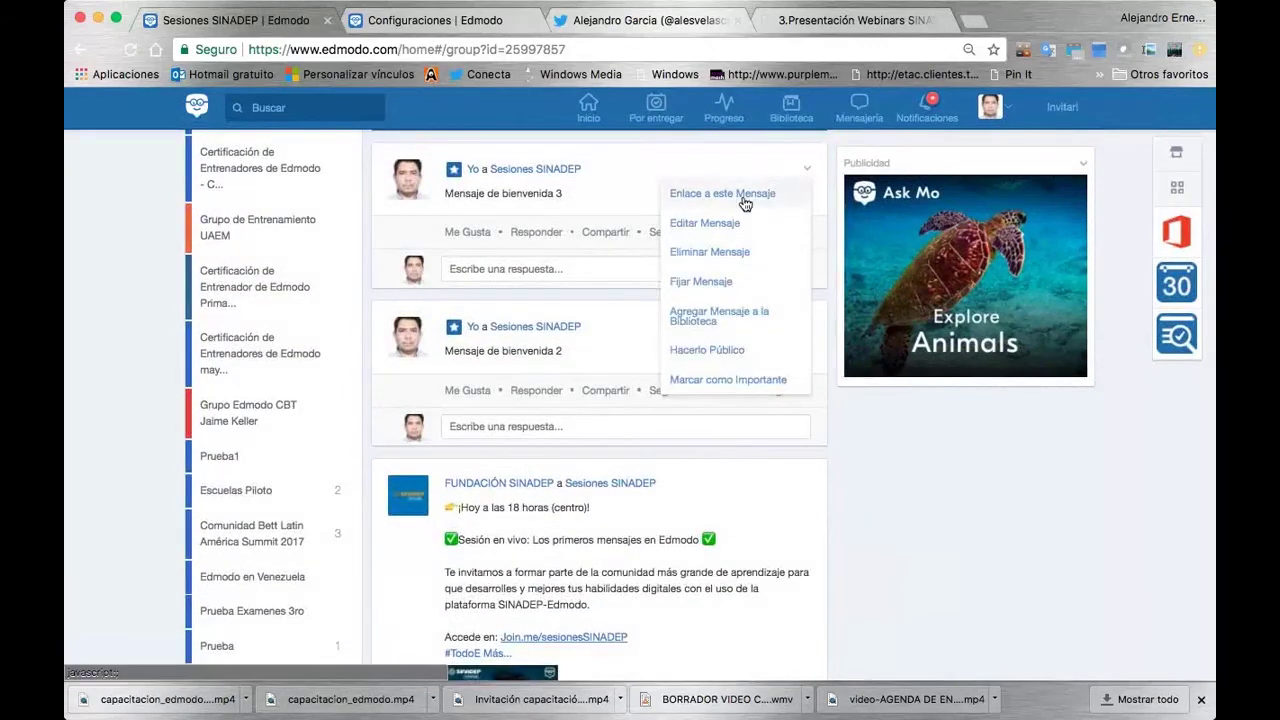
{"action": "left_click", "coordinate": [714, 286]}
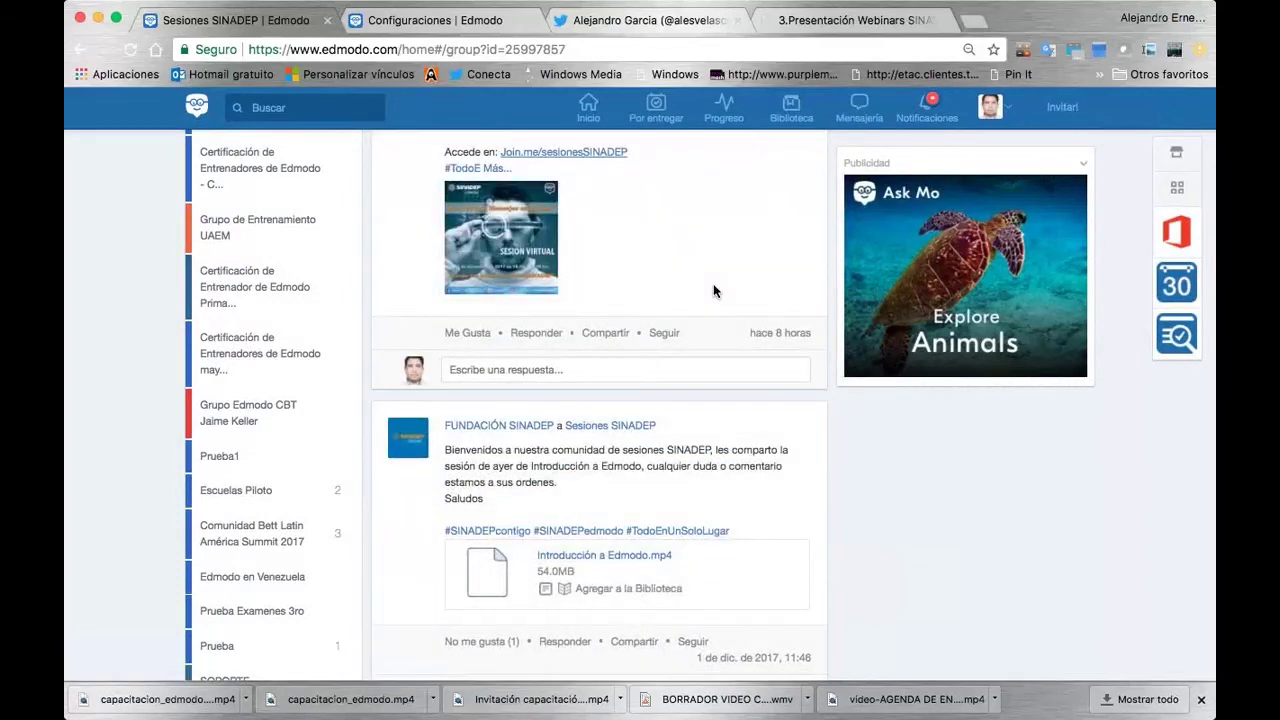
{"action": "scroll", "coordinate": [713, 287], "scroll_direction": "up", "scroll_amount": 10}
{"action": "scroll", "coordinate": [713, 287], "scroll_direction": "up", "scroll_amount": 1}
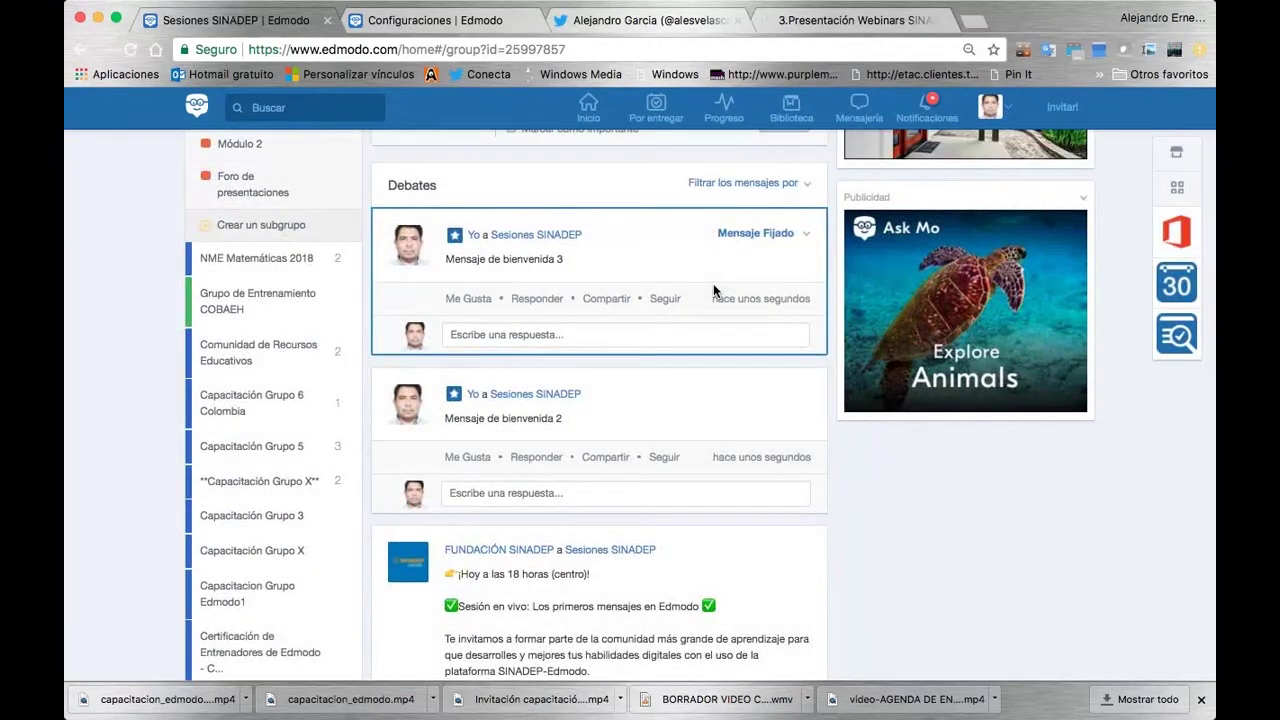
Step: Review the order of the group's messages and pin the note "Mensaje de bienvenida 2" instead
{"action": "scroll", "coordinate": [714, 288], "scroll_direction": "down", "scroll_amount": 15}
{"action": "scroll", "coordinate": [713, 290], "scroll_direction": "up", "scroll_amount": 10}
{"action": "scroll", "coordinate": [713, 290], "scroll_direction": "up", "scroll_amount": 8}
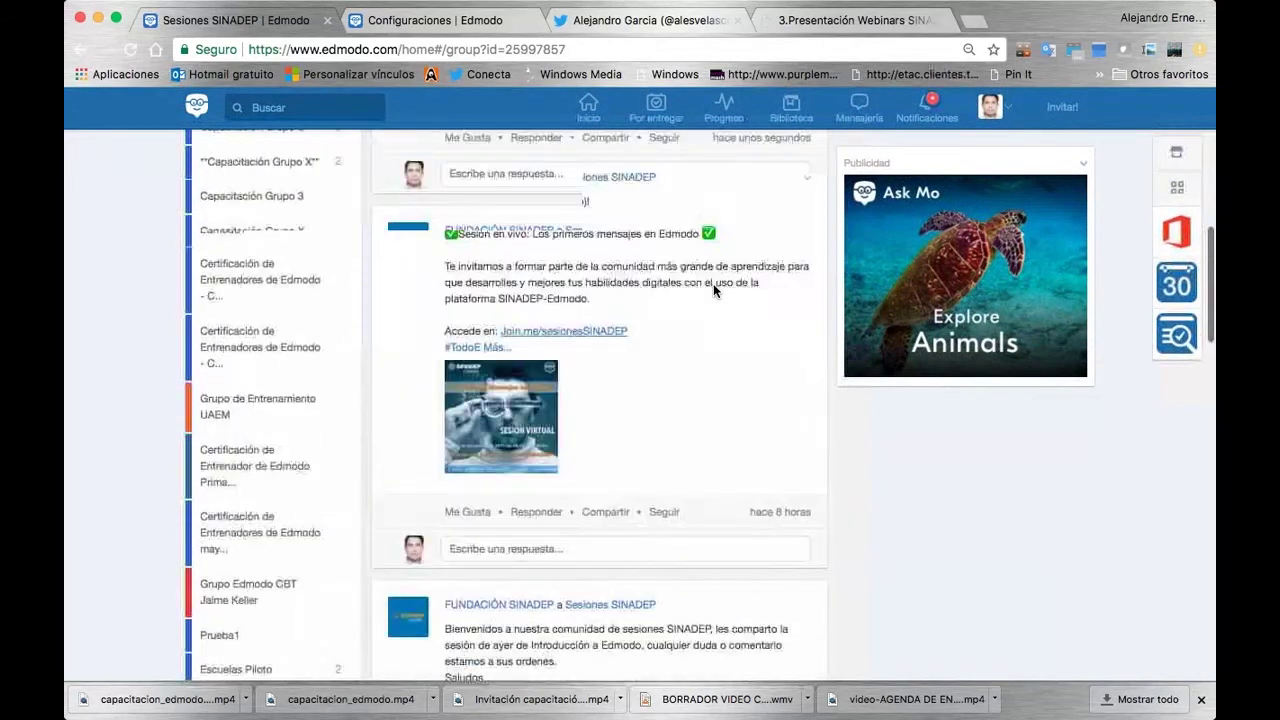
{"action": "scroll", "coordinate": [713, 283], "scroll_direction": "up", "scroll_amount": 2}
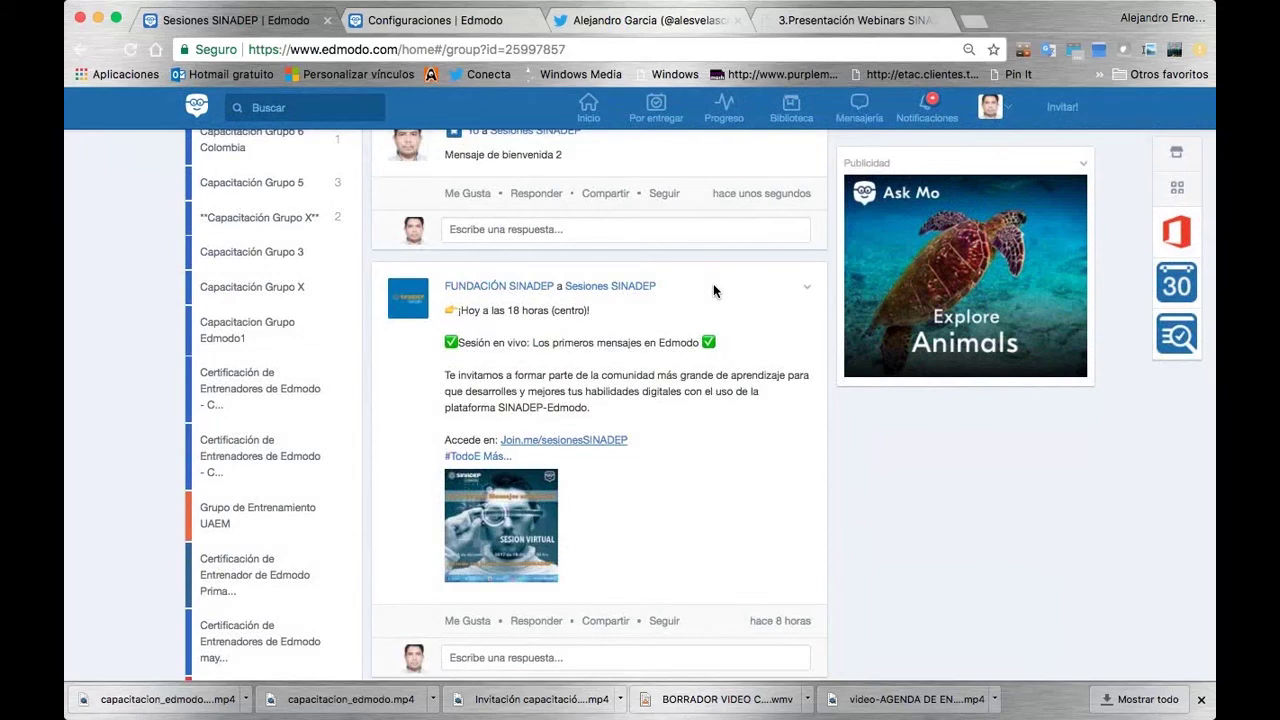
{"action": "scroll", "coordinate": [713, 286], "scroll_direction": "up", "scroll_amount": 5}
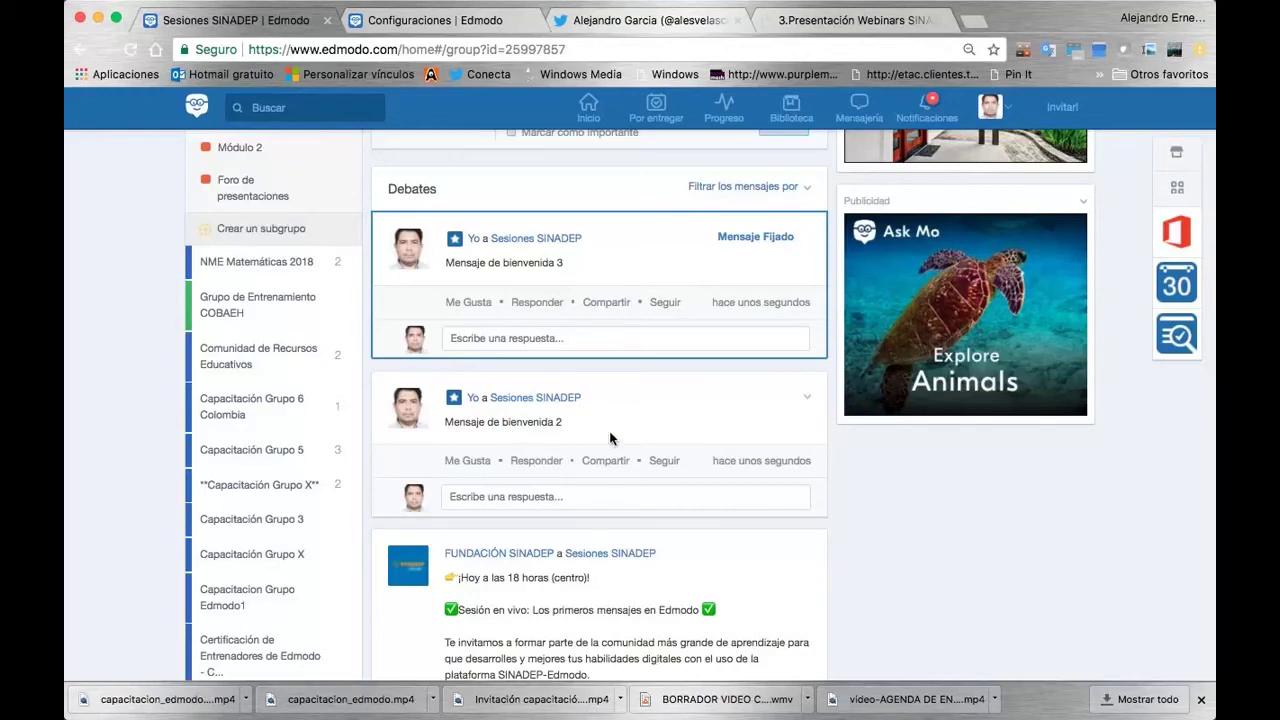
{"action": "left_click", "coordinate": [809, 402]}
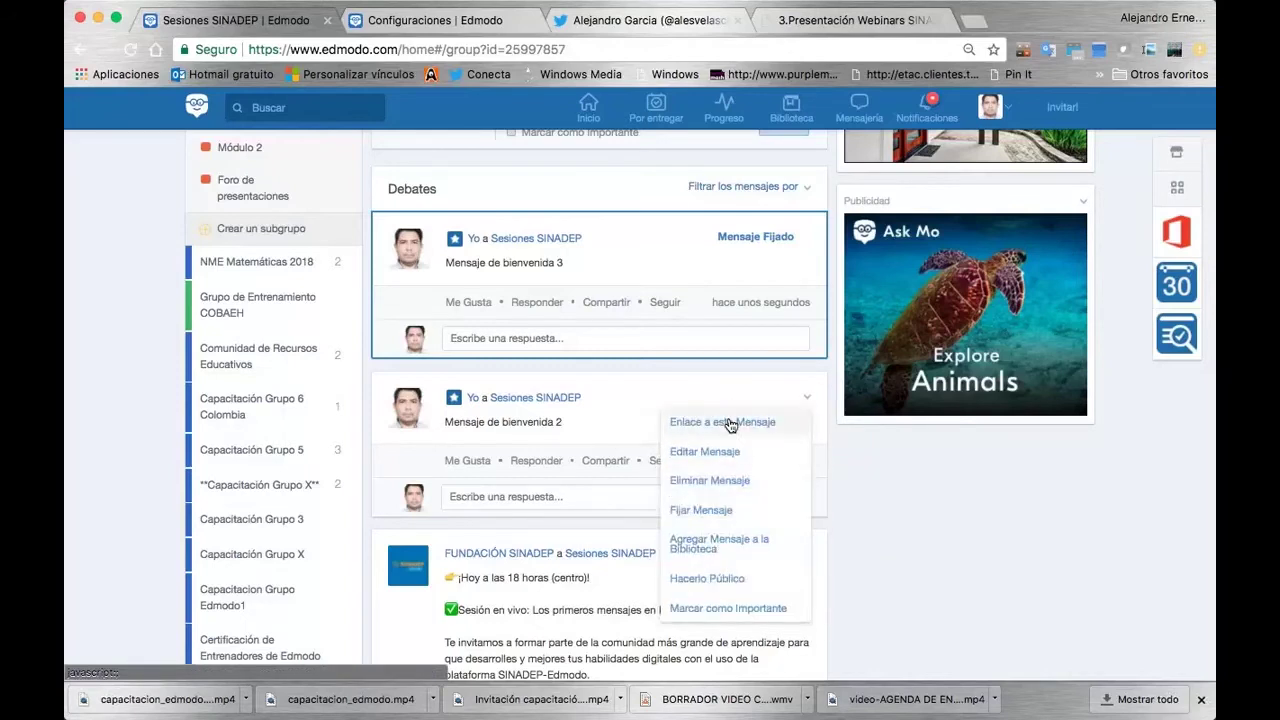
{"action": "left_click", "coordinate": [712, 513]}
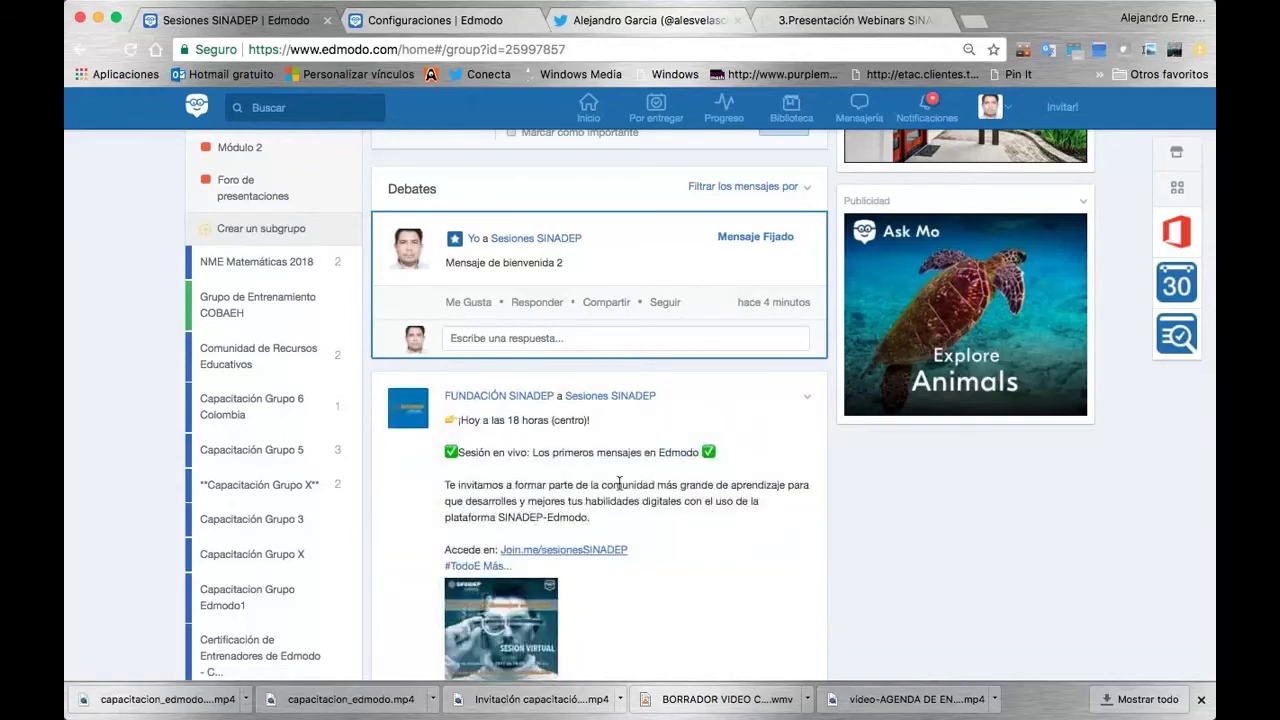
Step: Examine the older messages in the Debates feed and check the Agenda slide of the webinar presentation
{"action": "scroll", "coordinate": [598, 482], "scroll_direction": "down", "scroll_amount": 8}
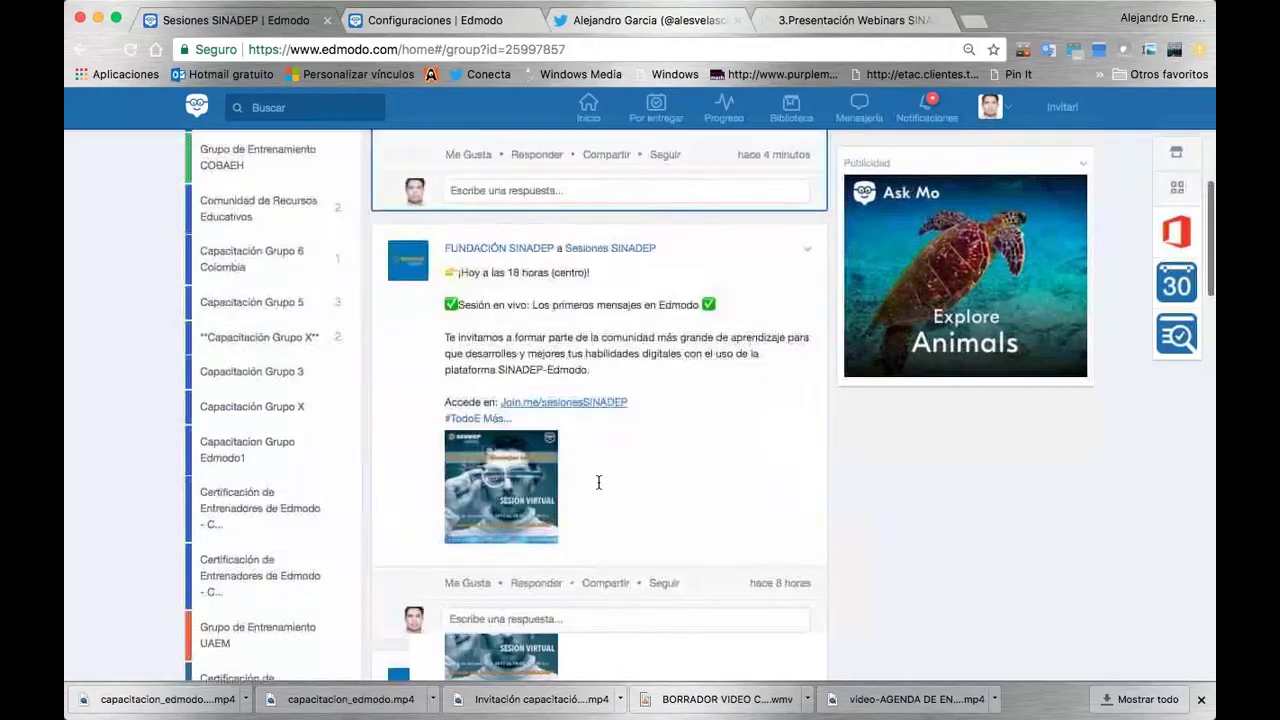
{"action": "scroll", "coordinate": [598, 487], "scroll_direction": "down", "scroll_amount": 6}
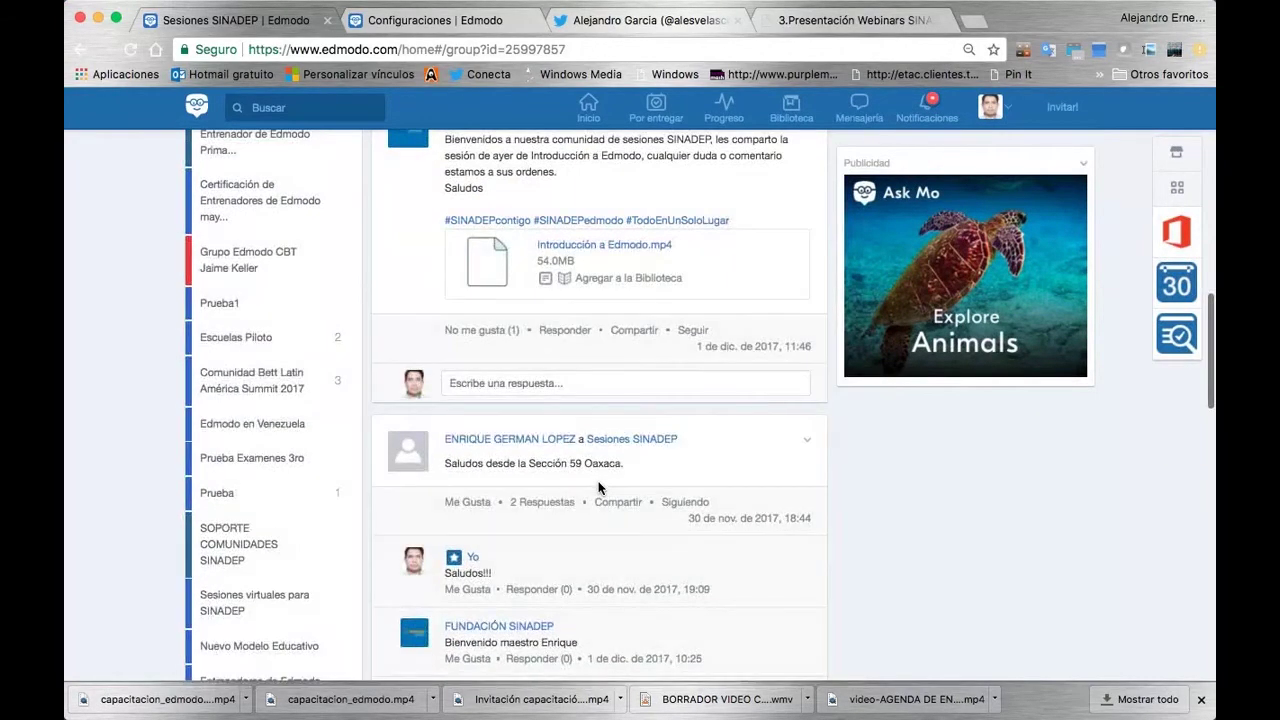
{"action": "scroll", "coordinate": [598, 487], "scroll_direction": "down", "scroll_amount": 4}
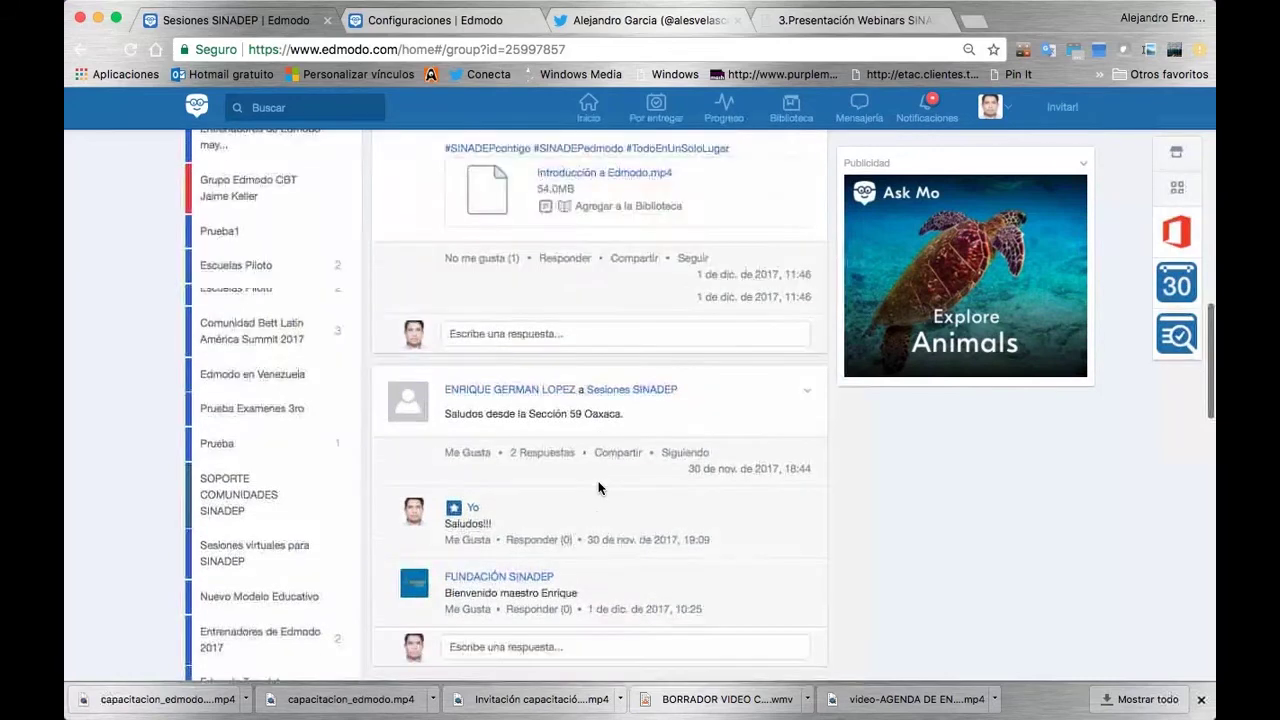
{"action": "scroll", "coordinate": [598, 487], "scroll_direction": "up", "scroll_amount": 15}
{"action": "scroll", "coordinate": [598, 487], "scroll_direction": "up", "scroll_amount": 5}
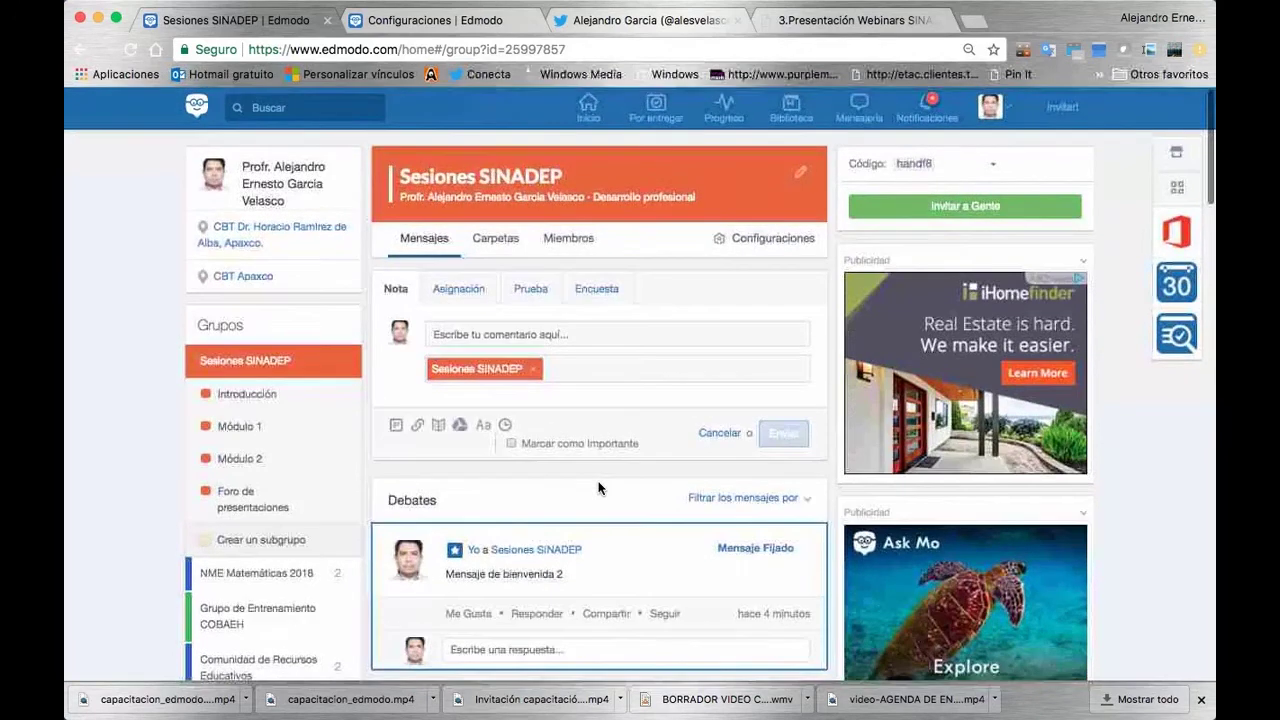
{"action": "left_click", "coordinate": [887, 21]}
{"action": "scroll", "coordinate": [506, 266], "scroll_direction": "up", "scroll_amount": 5}
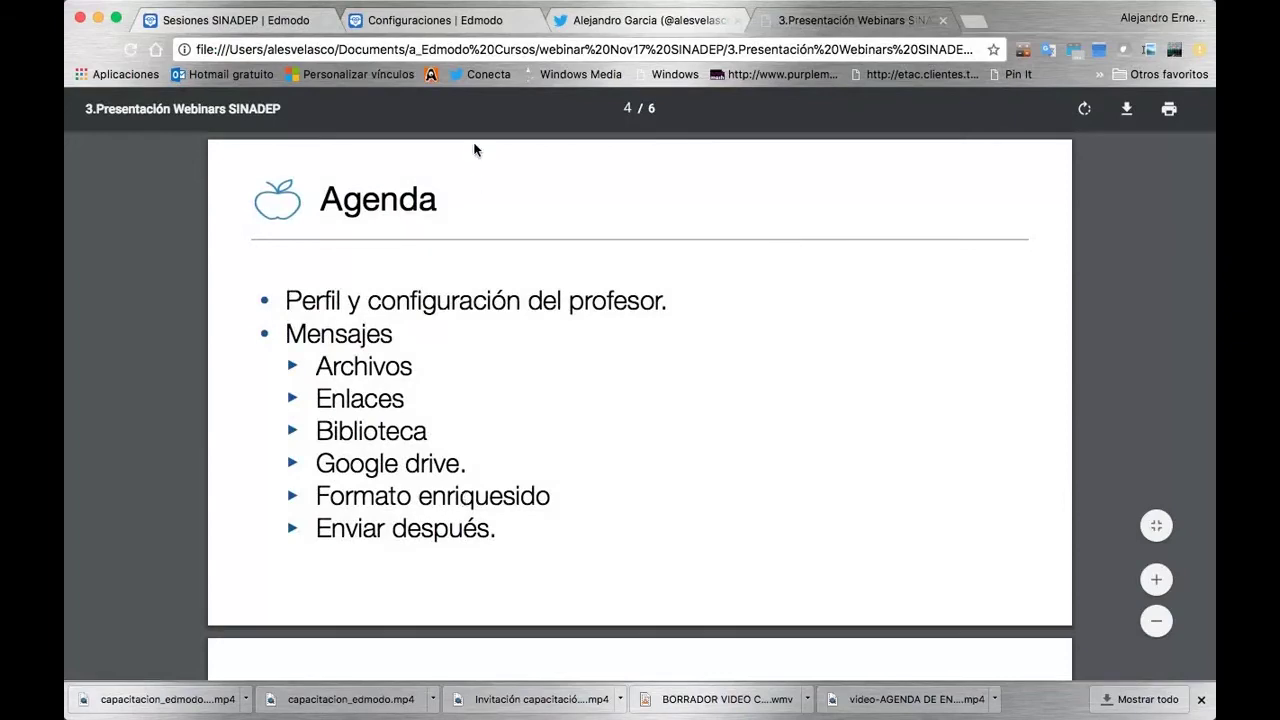
Step: Write a note for Sesiones SINADEP reading "Mensaje de trabajo 4" with a second line, "HAcer un resumen del siguiente documento"
{"action": "left_click", "coordinate": [270, 25]}
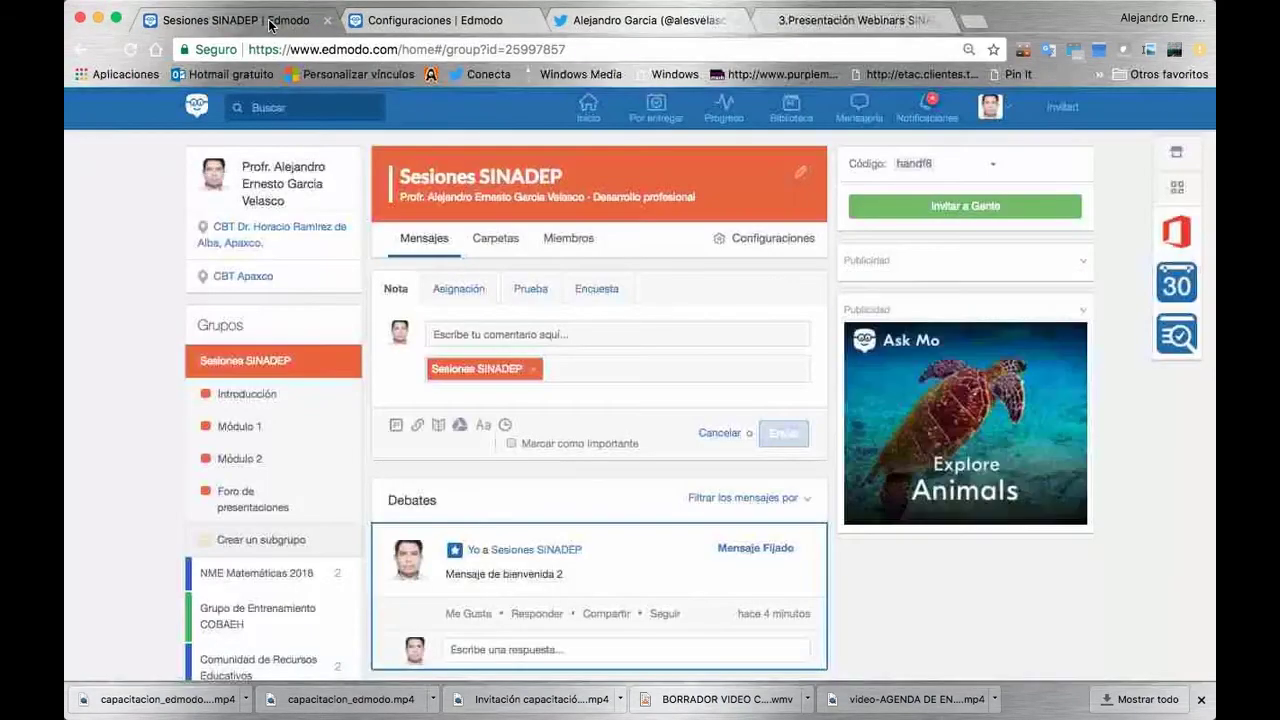
{"action": "left_click", "coordinate": [490, 334]}
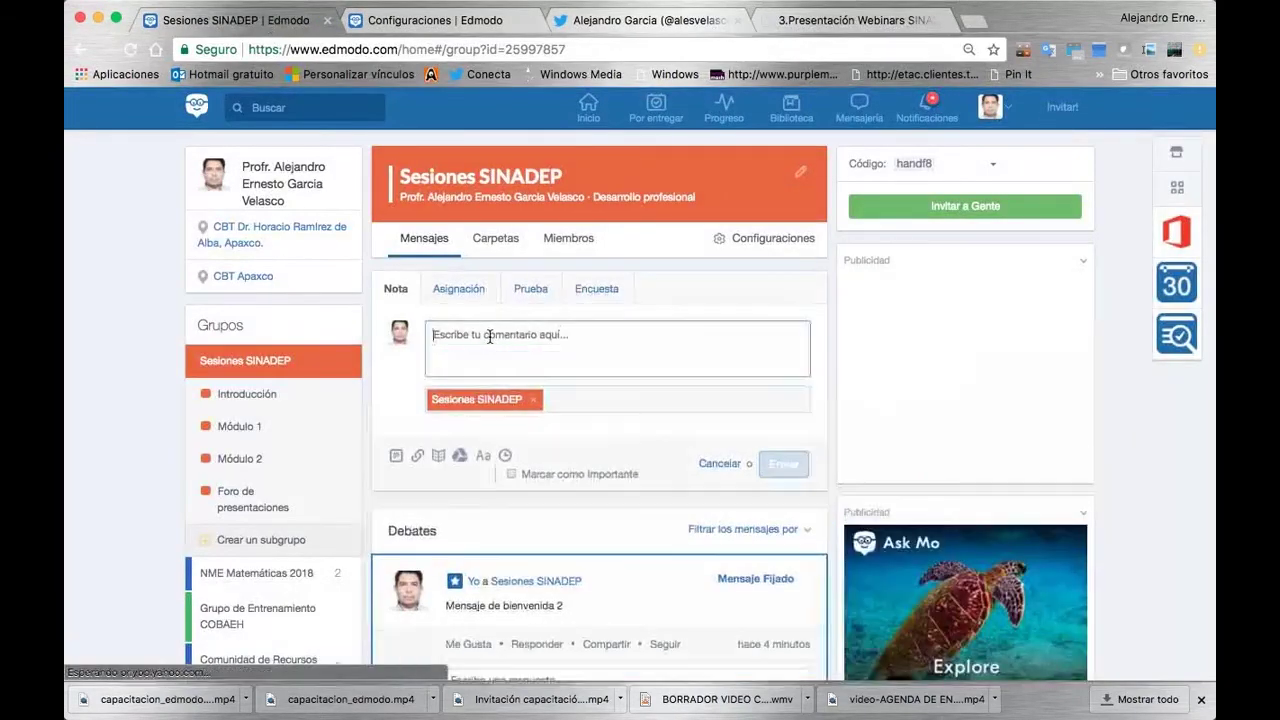
{"action": "type", "text": "Mensa"}
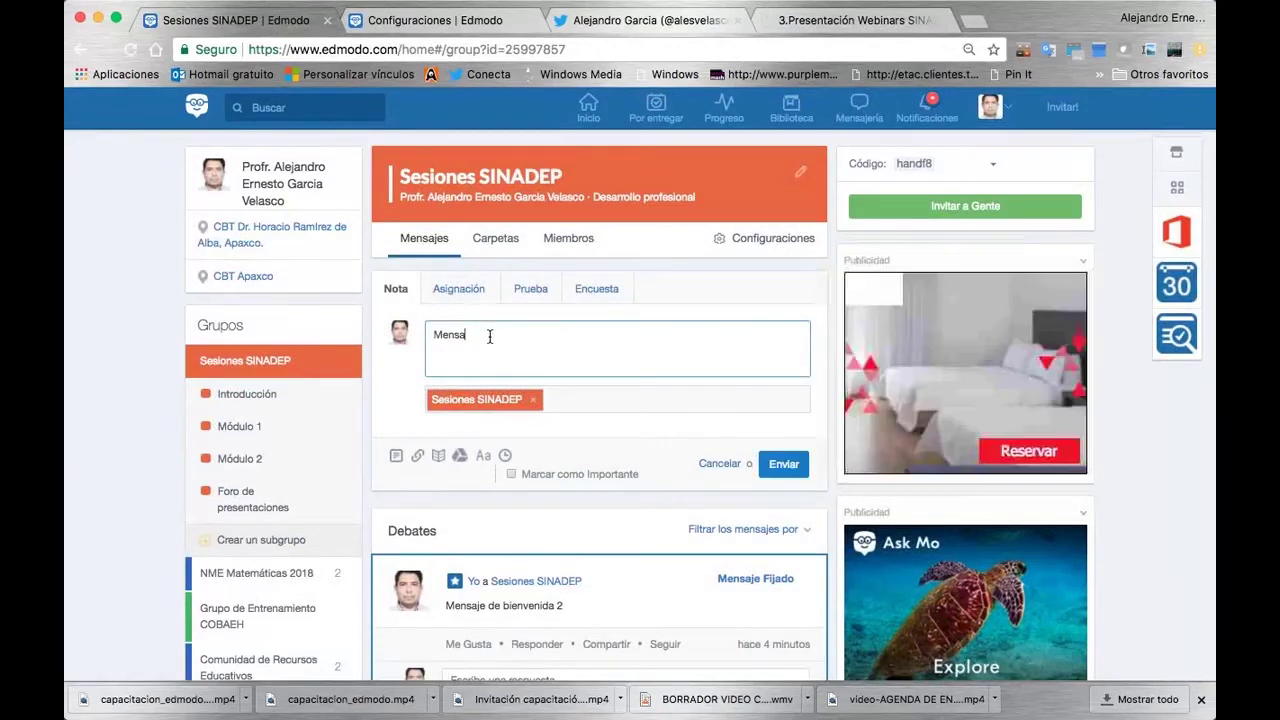
{"action": "type", "text": "je de brabajo"}
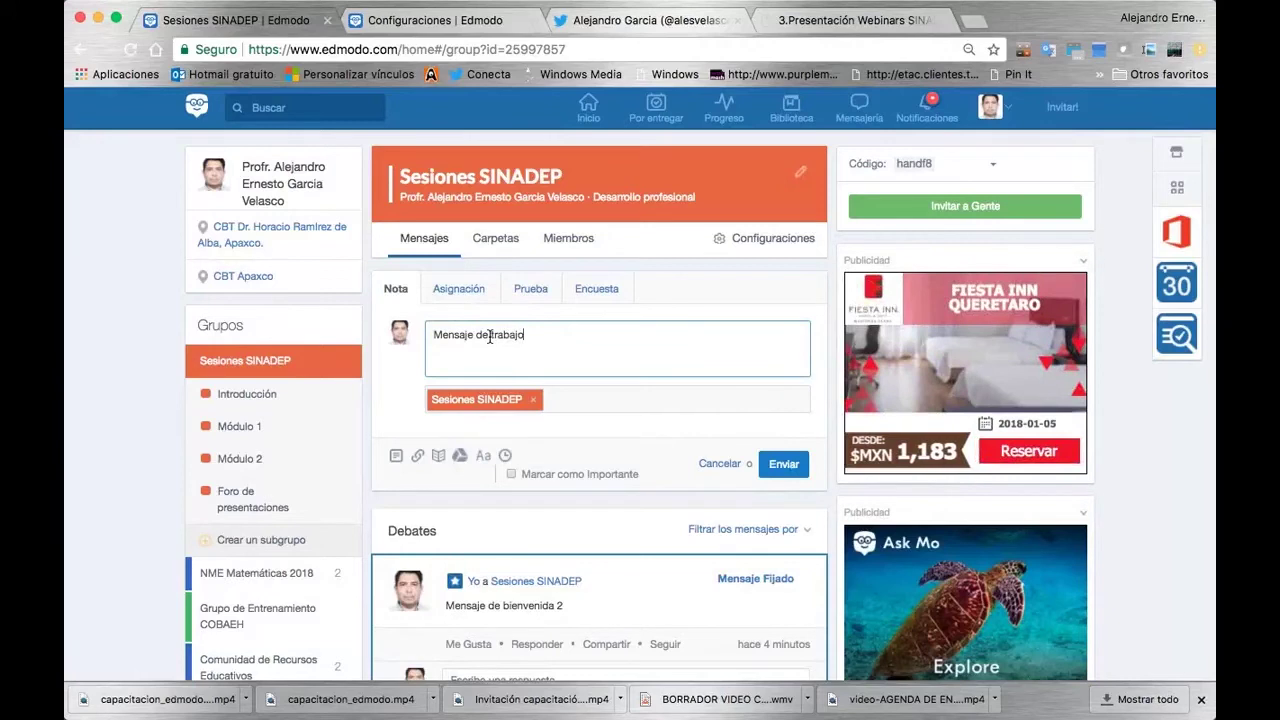
{"action": "type", "text": " 4"}
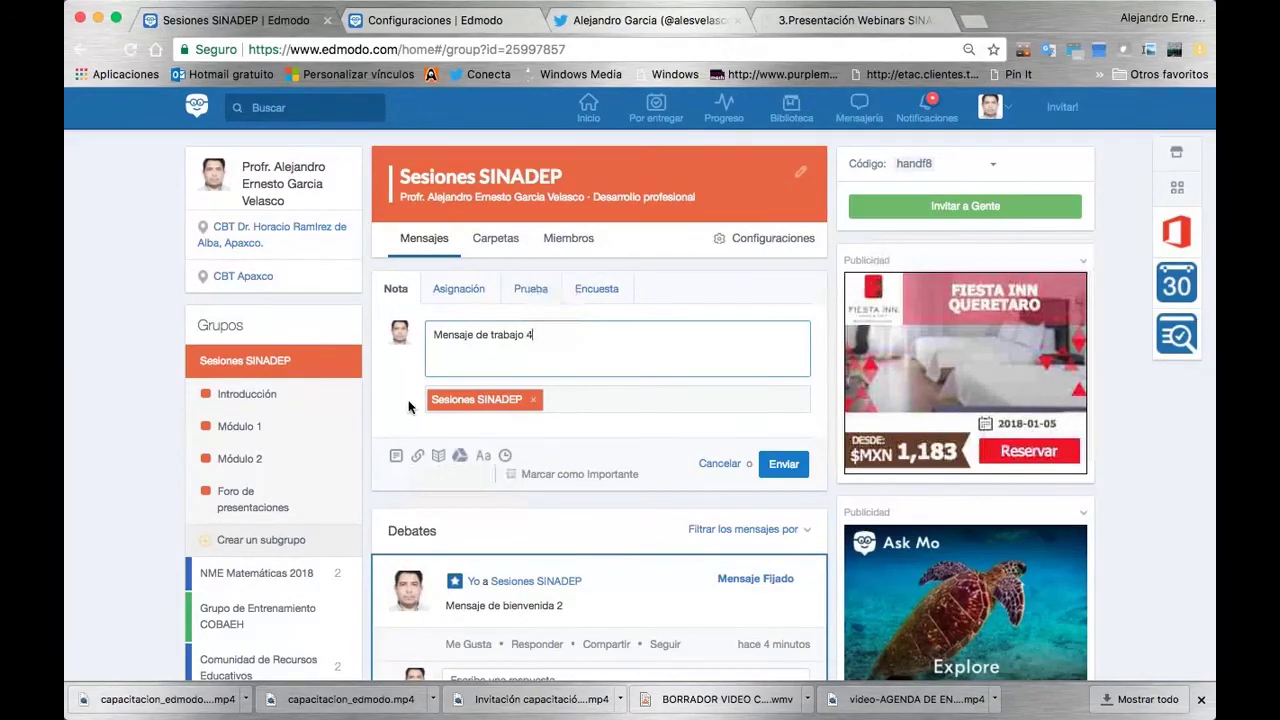
{"action": "key", "text": "Return"}
{"action": "type", "text": "HAcer un resu"}
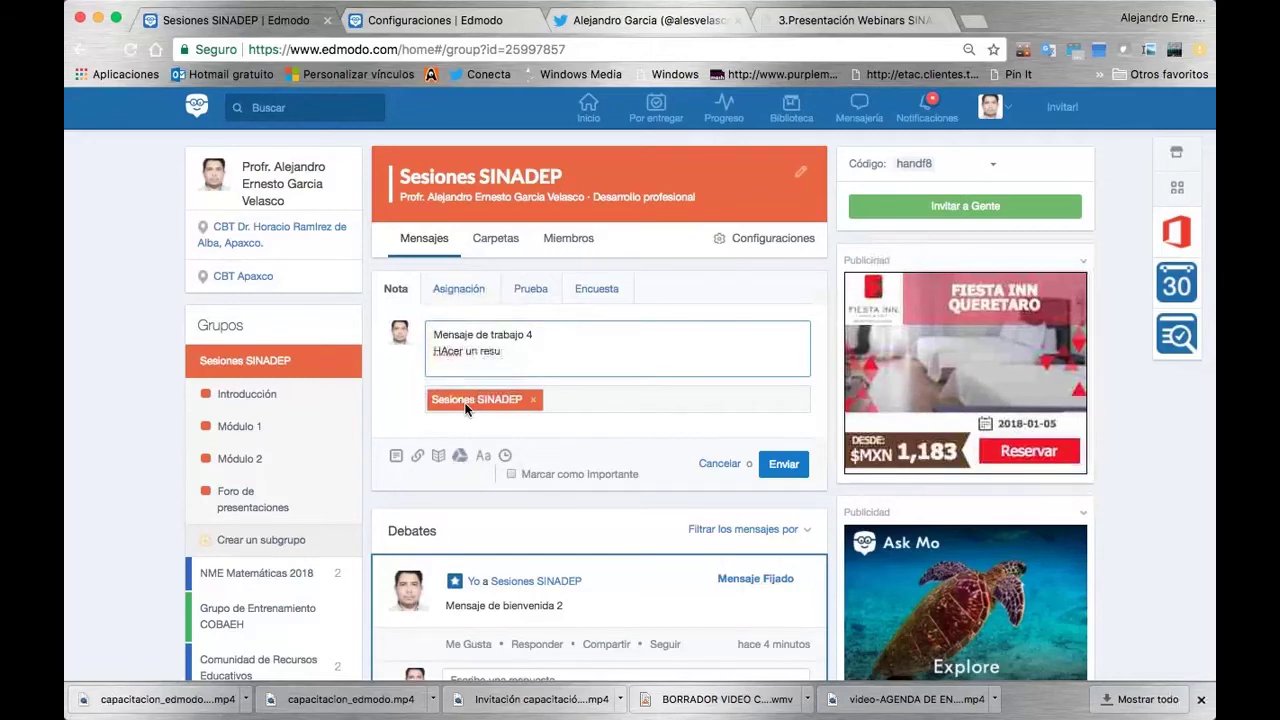
{"action": "type", "text": "men del siguiente do"}
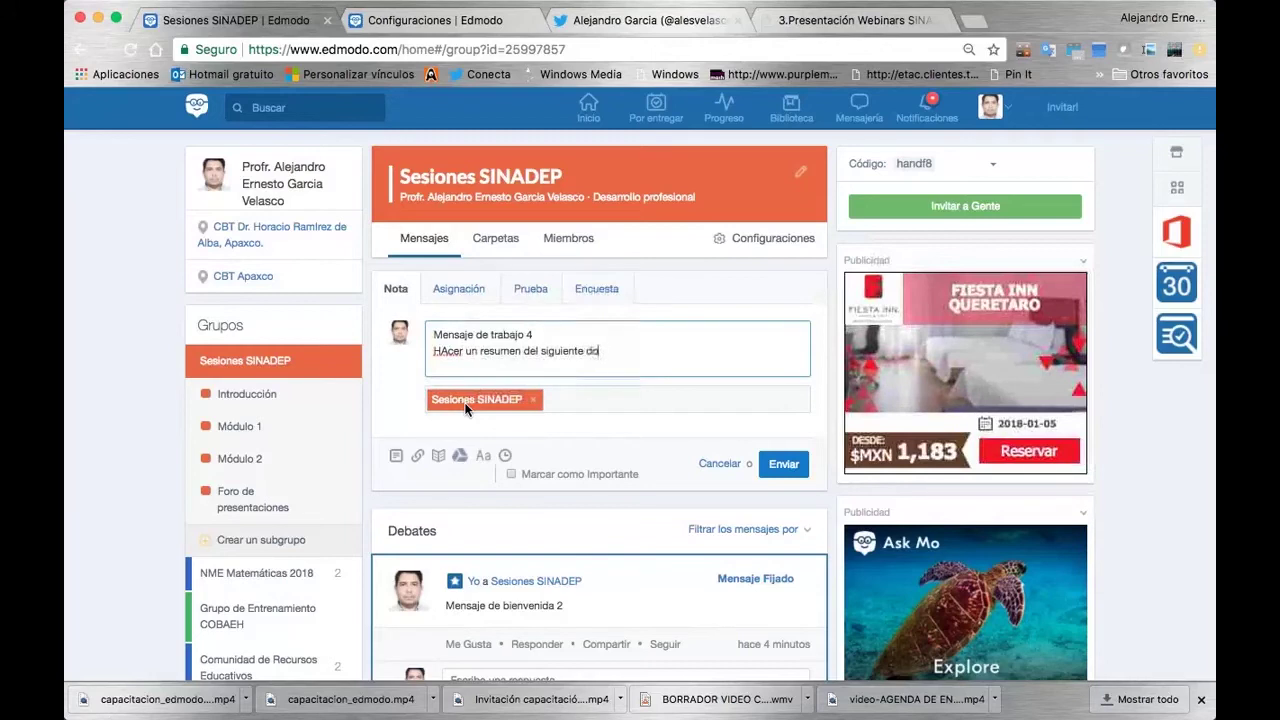
{"action": "type", "text": "cumento"}
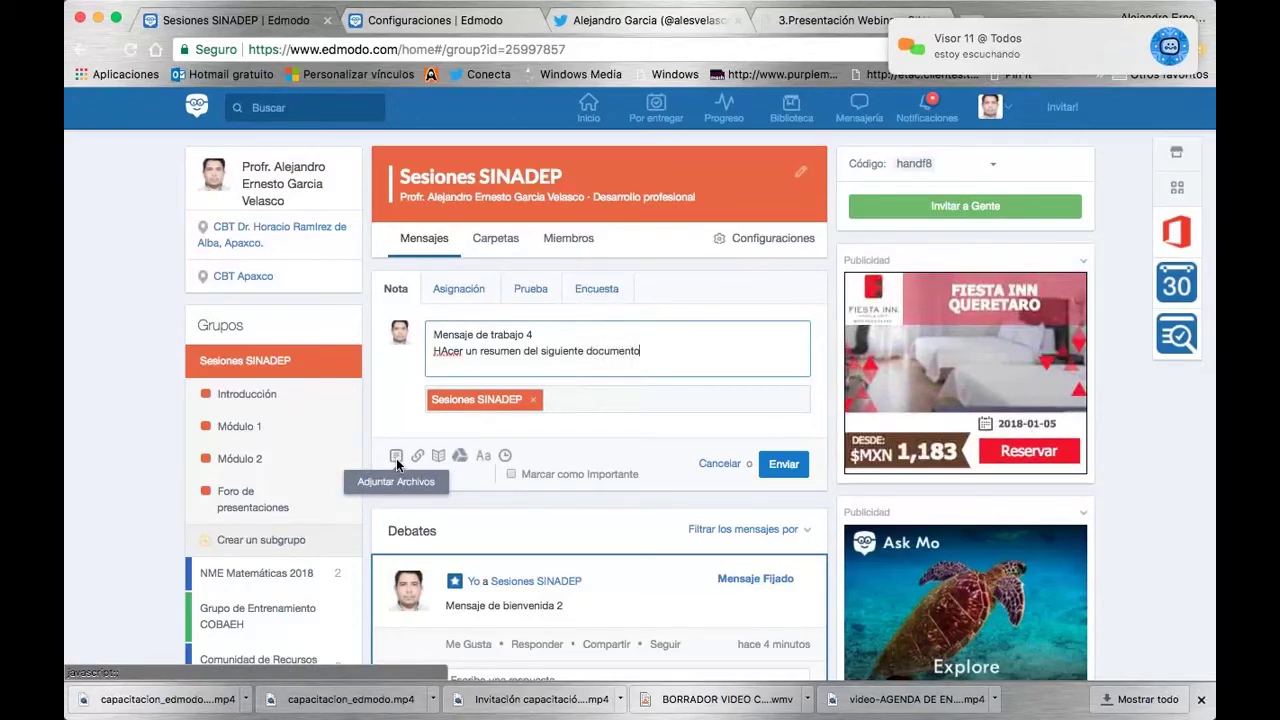
Step: Attach Retos01.pdf from the reto1 folder and correct "HAcer" to "Hacer" in the note
{"action": "left_click", "coordinate": [396, 455]}
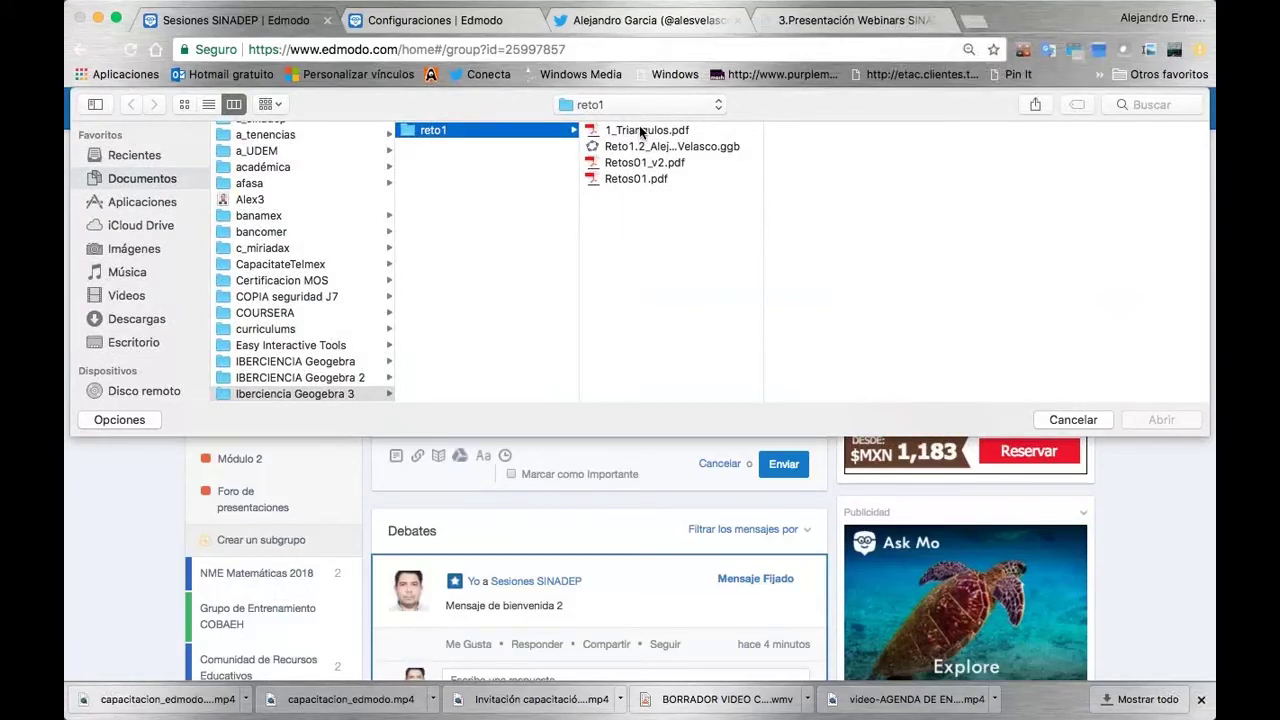
{"action": "double_click", "coordinate": [625, 178]}
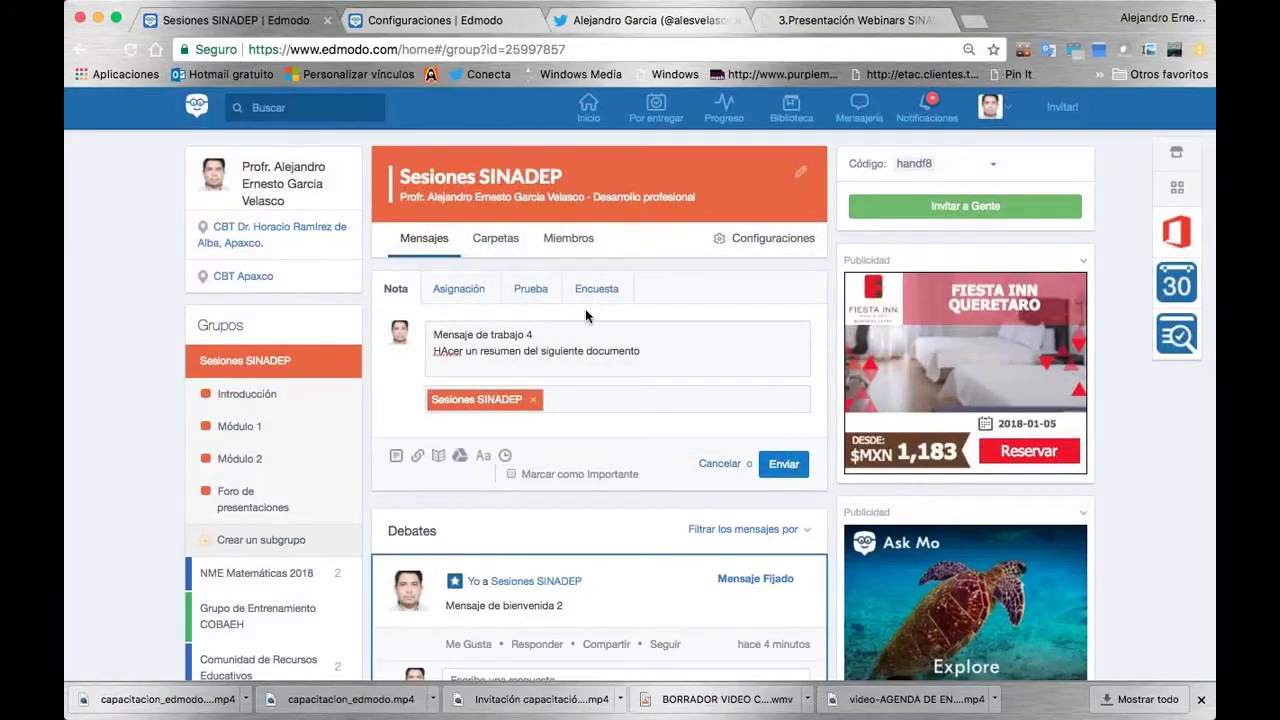
{"action": "left_click", "coordinate": [445, 353]}
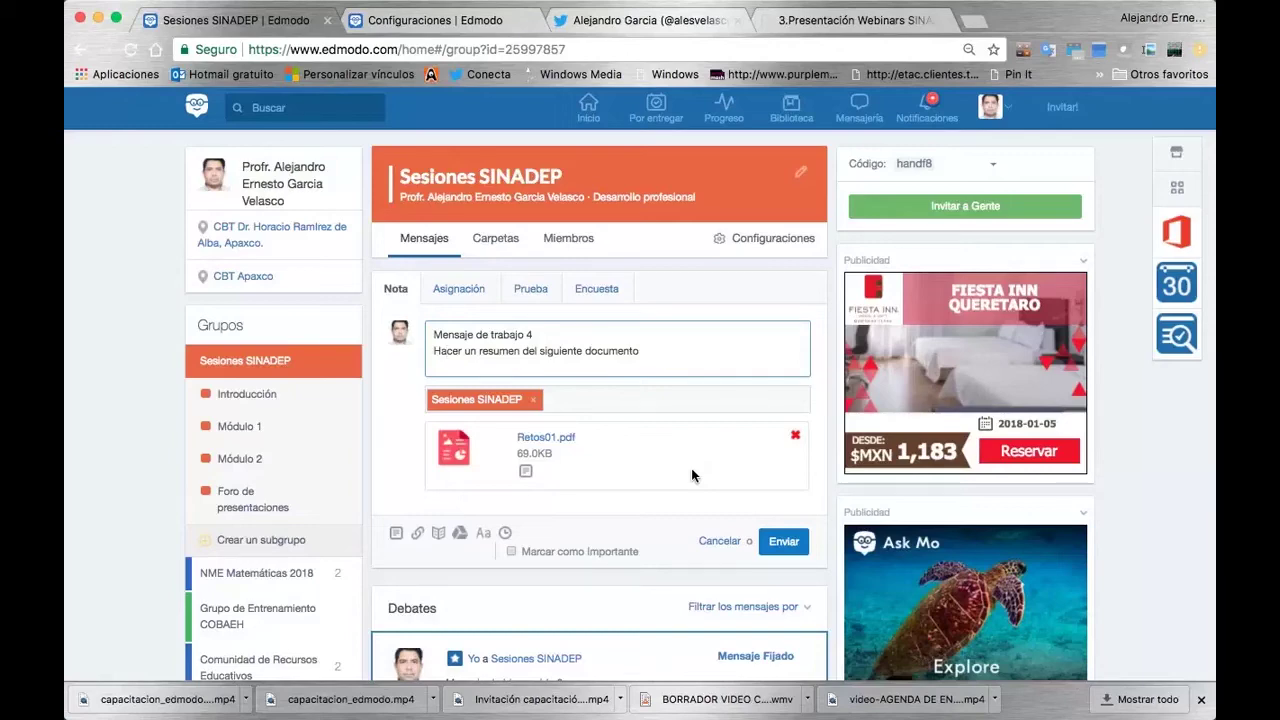
Step: Post the note with its PDF attachment to Sesiones SINADEP and locate it in the Debates feed
{"action": "scroll", "coordinate": [691, 468], "scroll_direction": "down", "scroll_amount": 2}
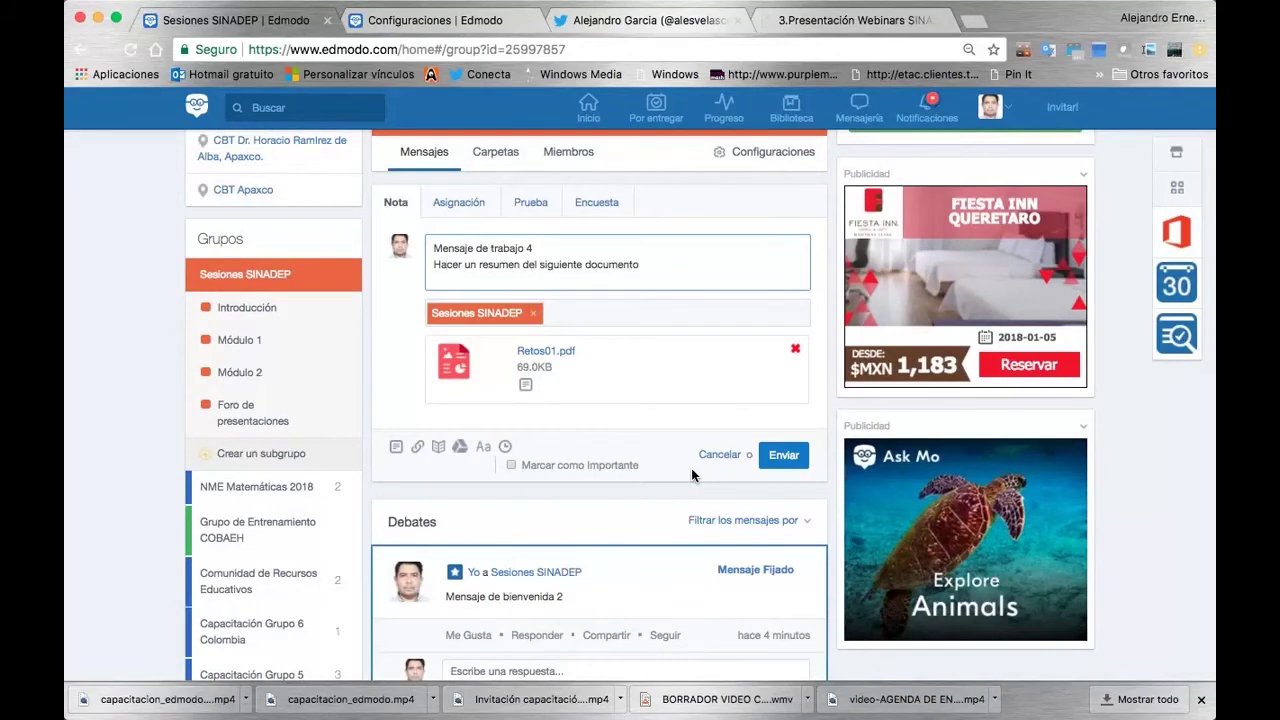
{"action": "left_click", "coordinate": [786, 457]}
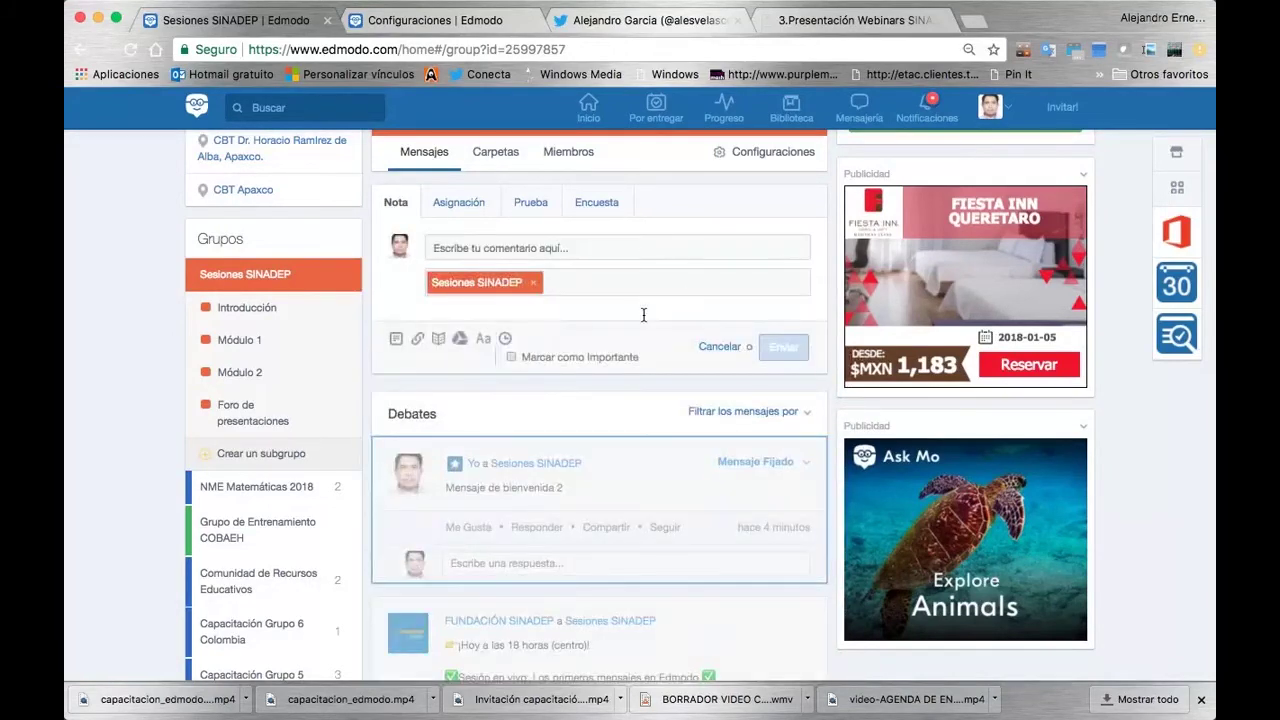
{"action": "scroll", "coordinate": [636, 437], "scroll_direction": "down", "scroll_amount": 5}
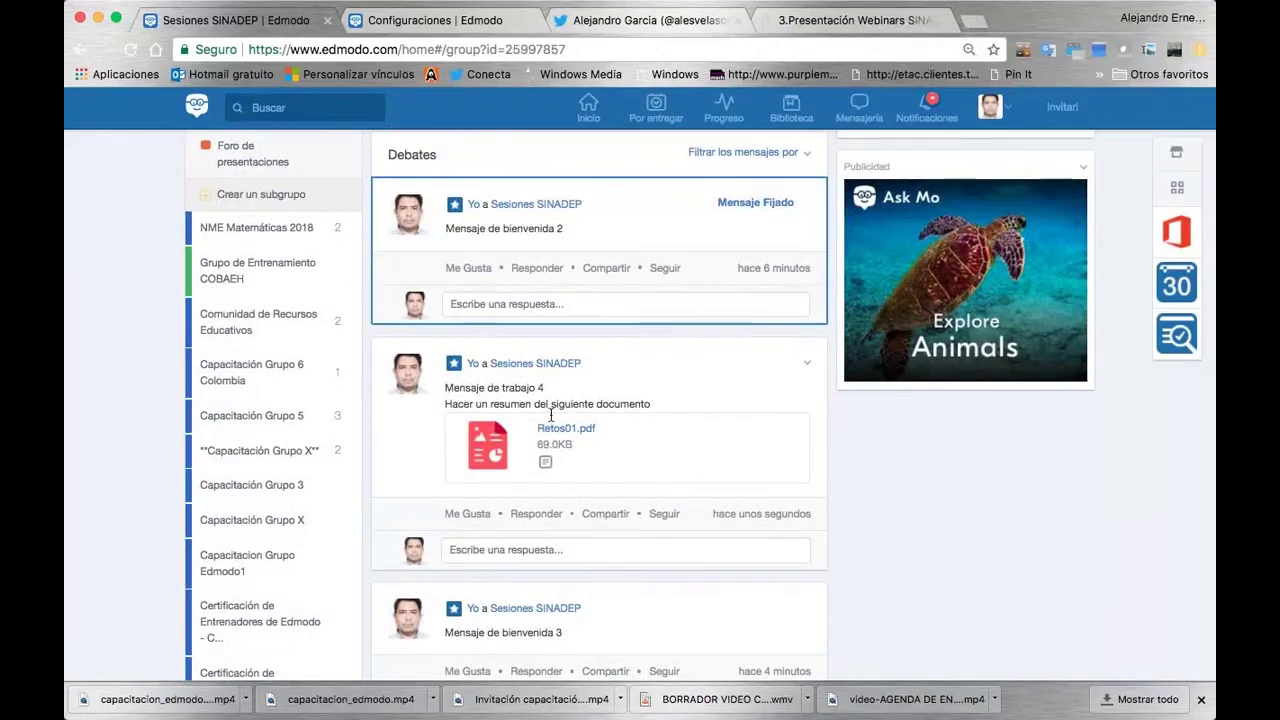
Step: Preview the Retos01.pdf attachment of the posted note and open its download dialog without saving the file
{"action": "left_click", "coordinate": [479, 441]}
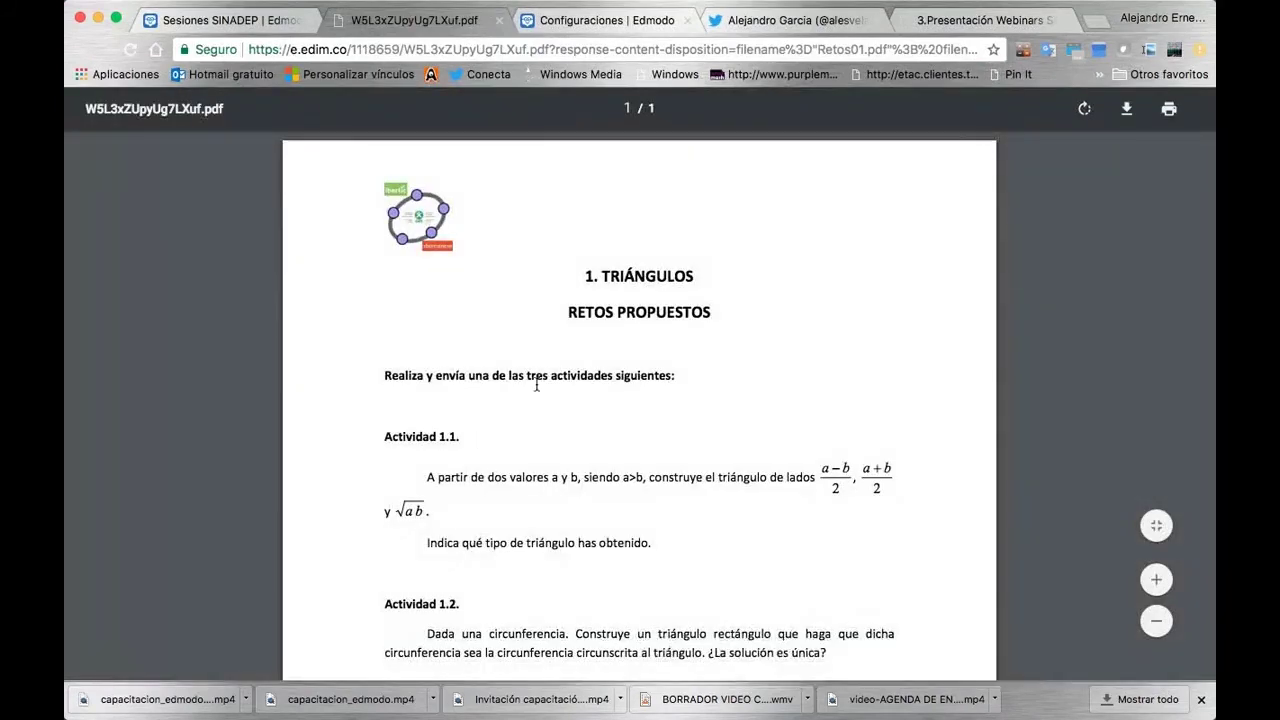
{"action": "left_click", "coordinate": [248, 30]}
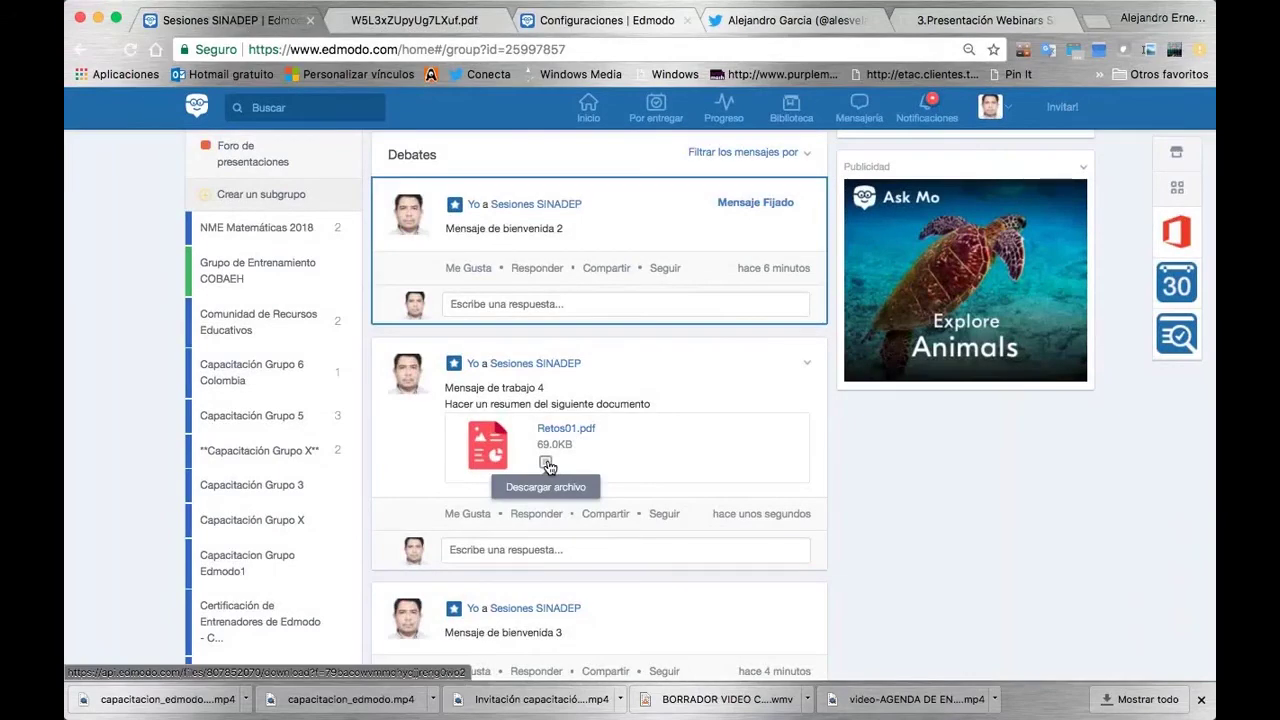
{"action": "left_click", "coordinate": [546, 463]}
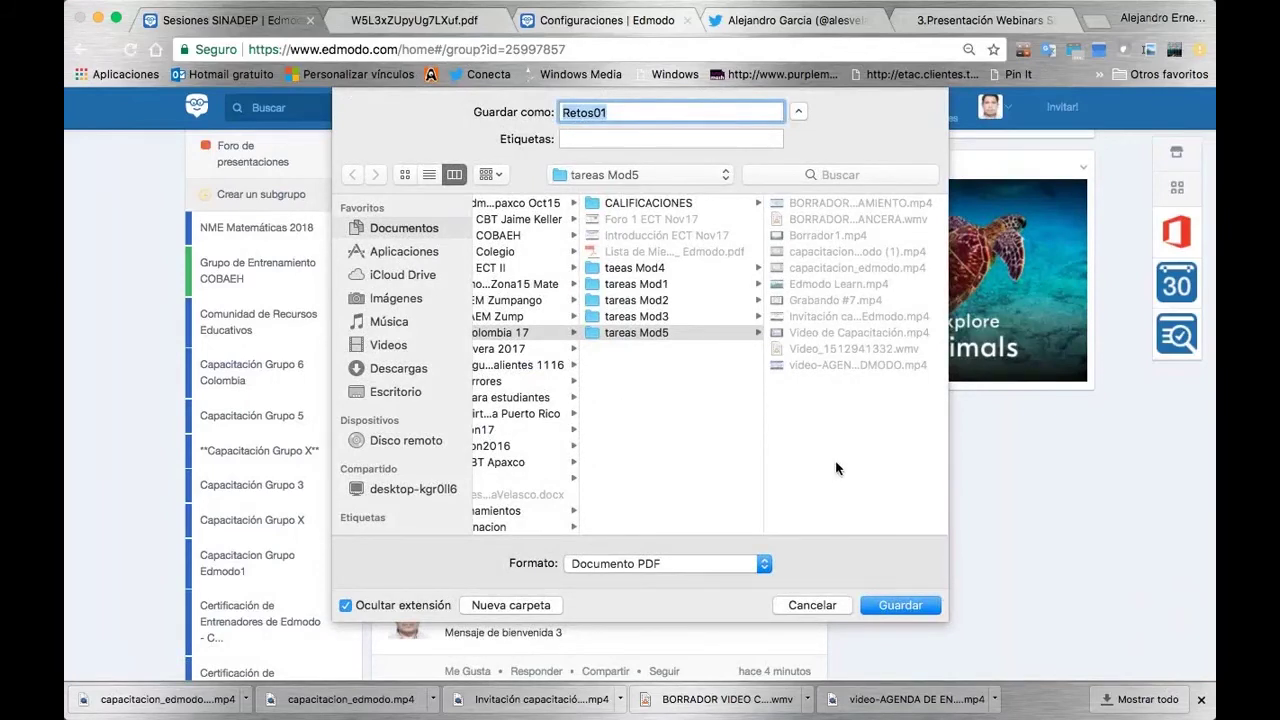
{"action": "left_click", "coordinate": [837, 604]}
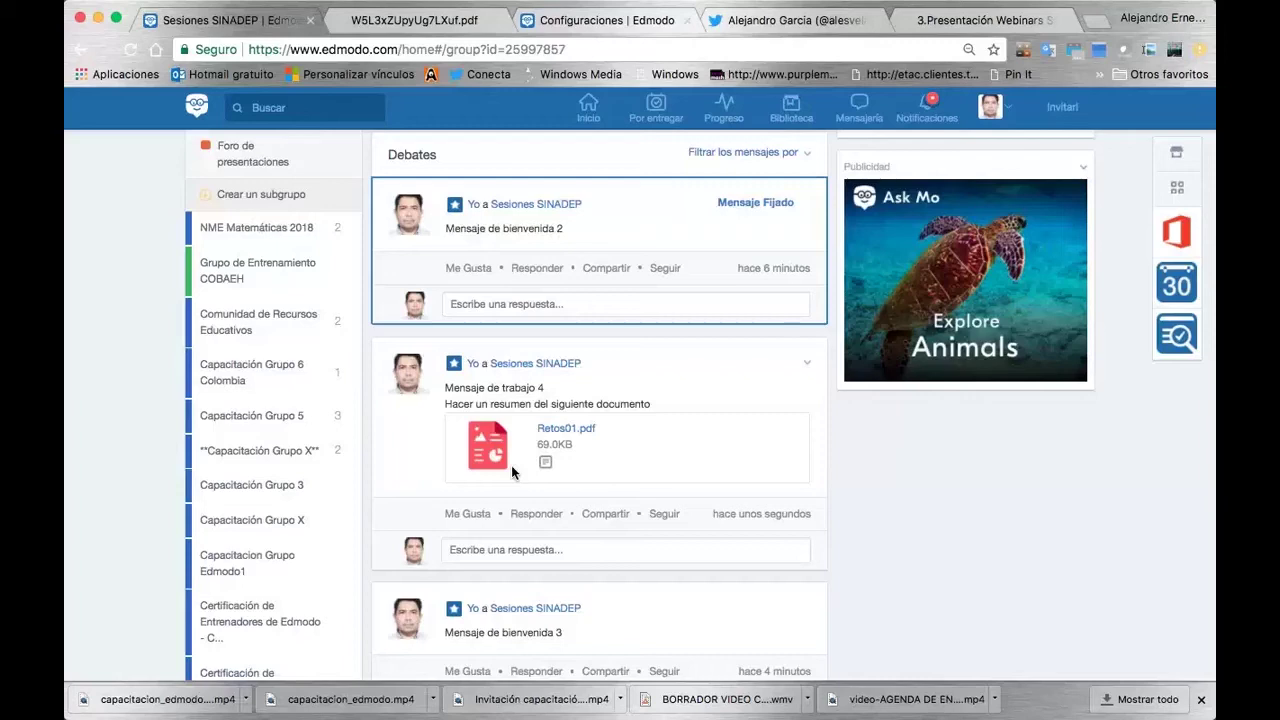
Step: Start another note for Sesiones SINADEP with the text "Mensaje de trabajo 5"
{"action": "scroll", "coordinate": [511, 466], "scroll_direction": "down", "scroll_amount": 2}
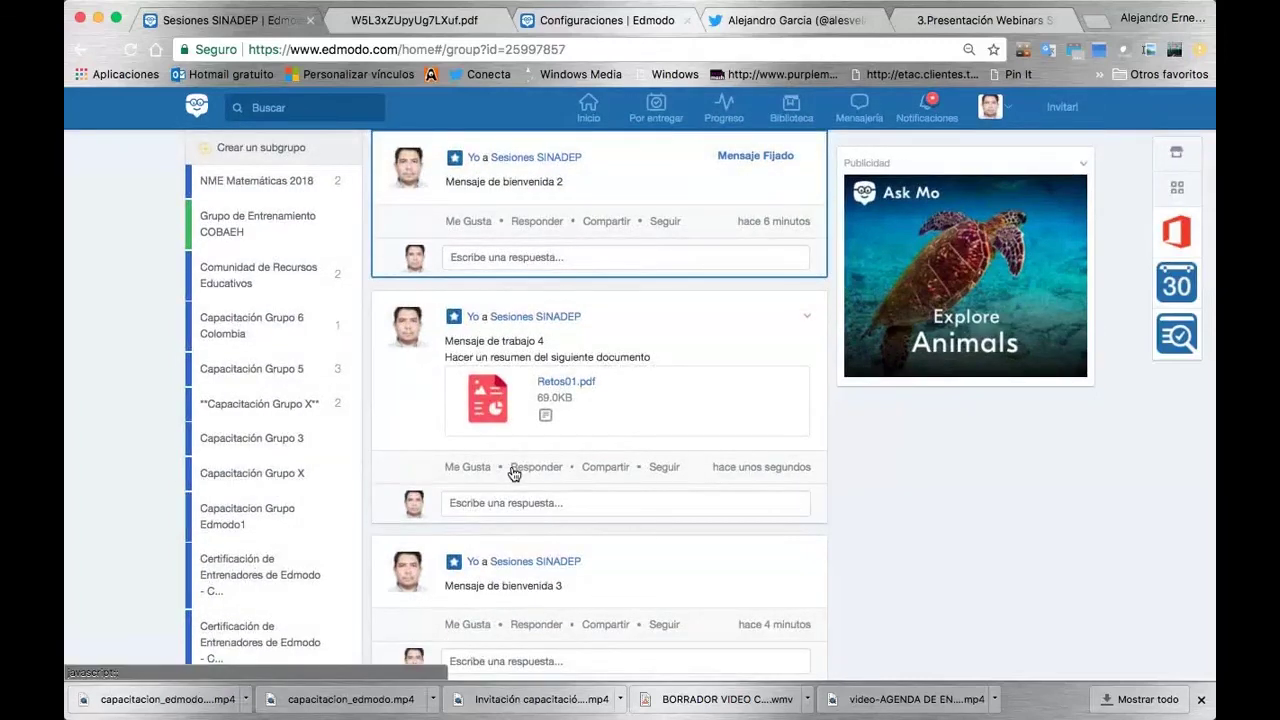
{"action": "scroll", "coordinate": [512, 470], "scroll_direction": "up", "scroll_amount": 5}
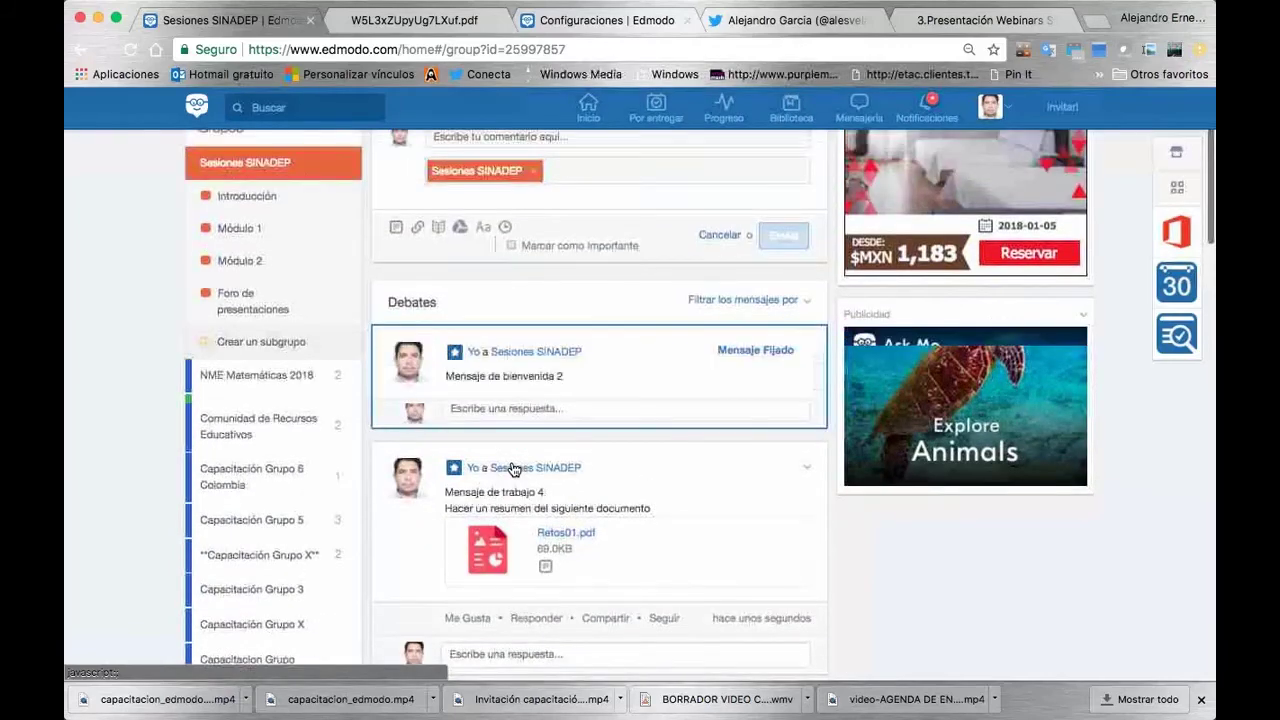
{"action": "scroll", "coordinate": [511, 391], "scroll_direction": "up", "scroll_amount": 5}
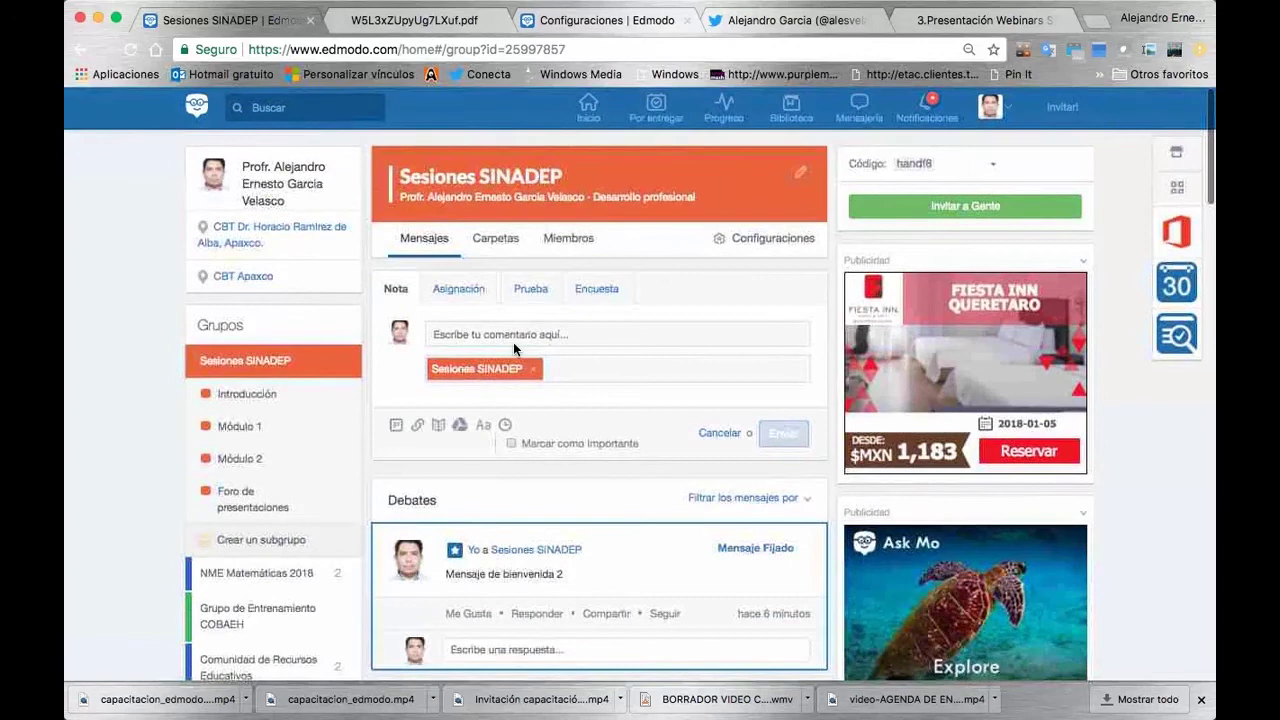
{"action": "left_click", "coordinate": [514, 337]}
{"action": "type", "text": "Mensaje de trabajo 5"}
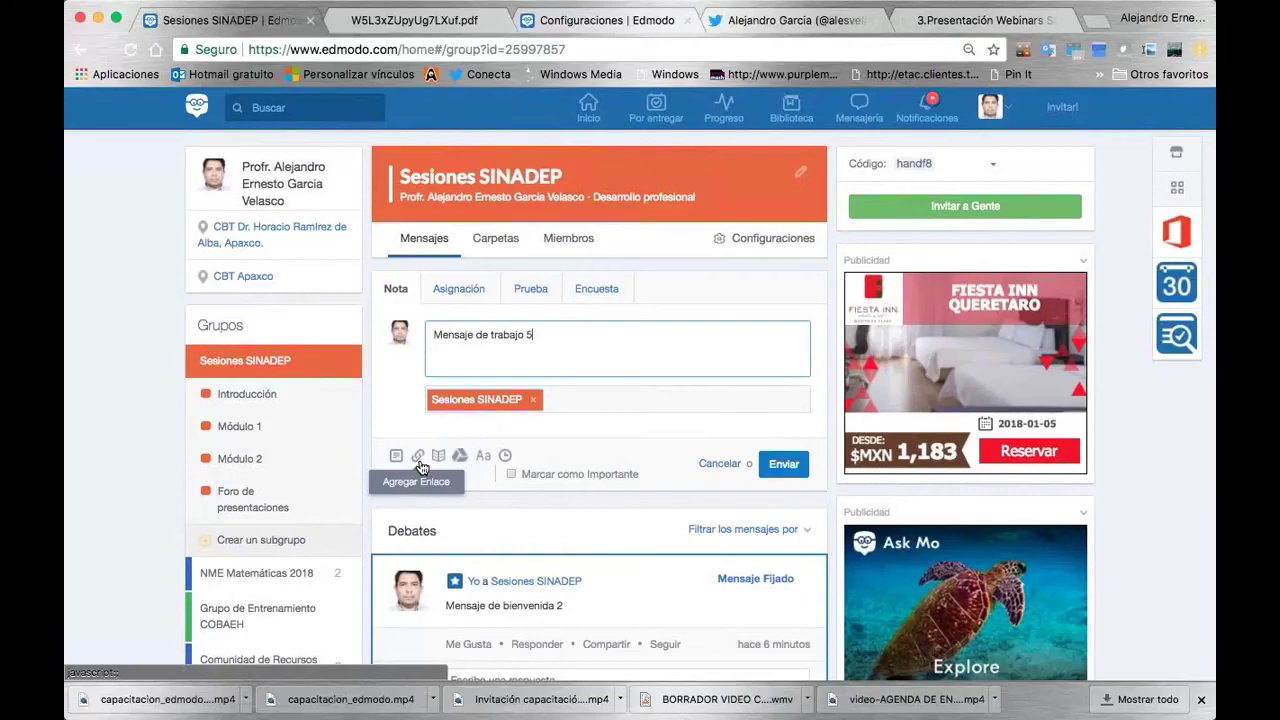
Step: Load youtube.com in the browser tab that holds the PDF preview
{"action": "left_click", "coordinate": [413, 22]}
{"action": "left_click", "coordinate": [416, 50]}
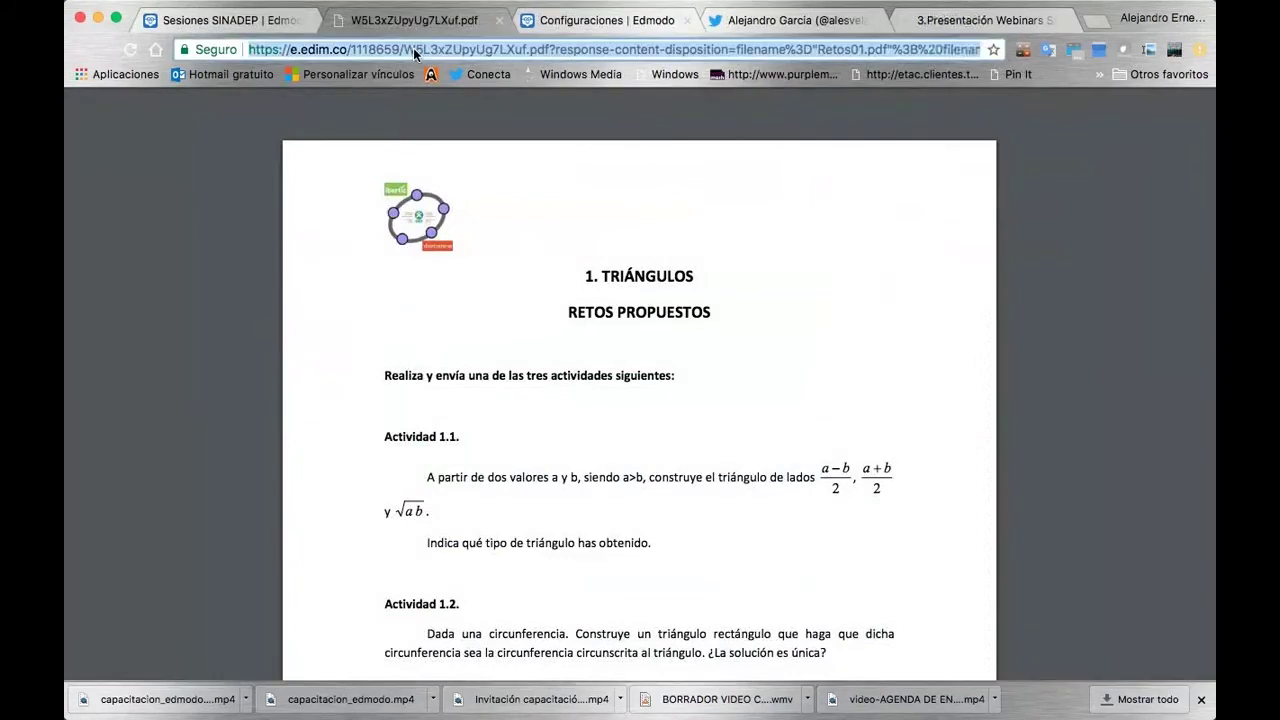
{"action": "type", "text": "youtube"}
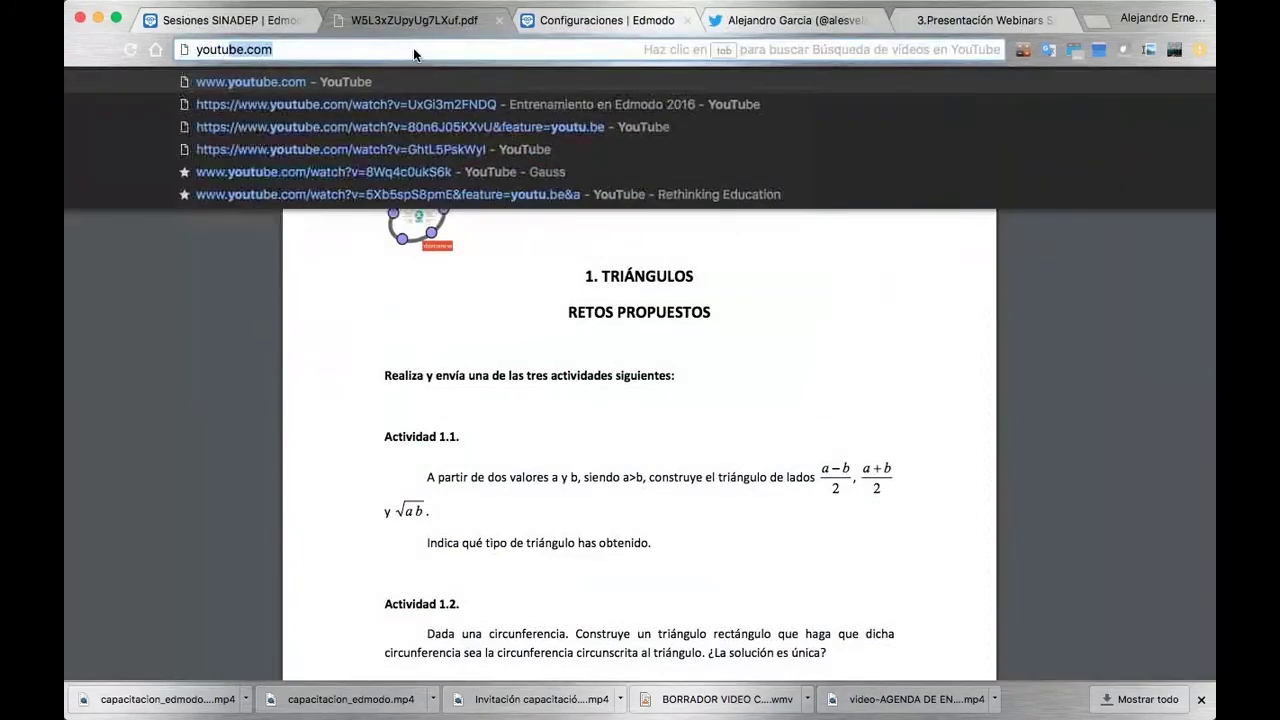
{"action": "key", "text": "Return"}
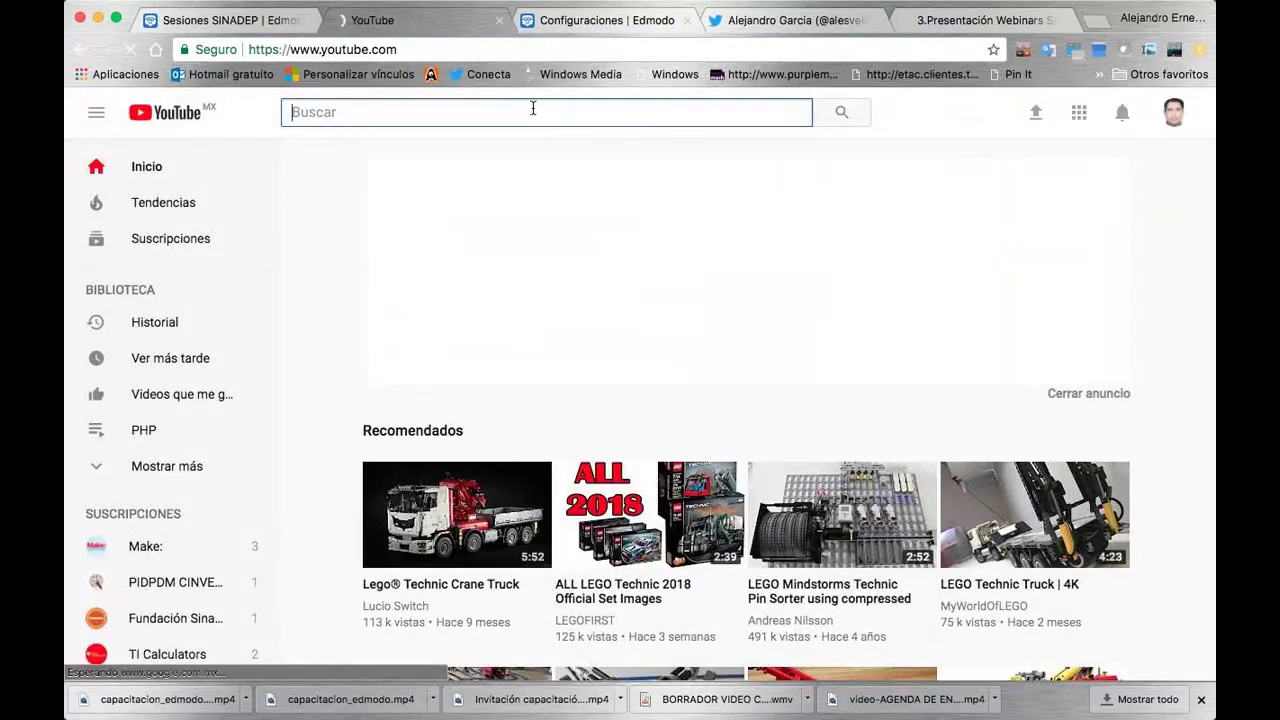
Step: Search YouTube for "math2me factorizacion" and open the video "Métodos de factorización"
{"action": "type", "text": "mathto"}
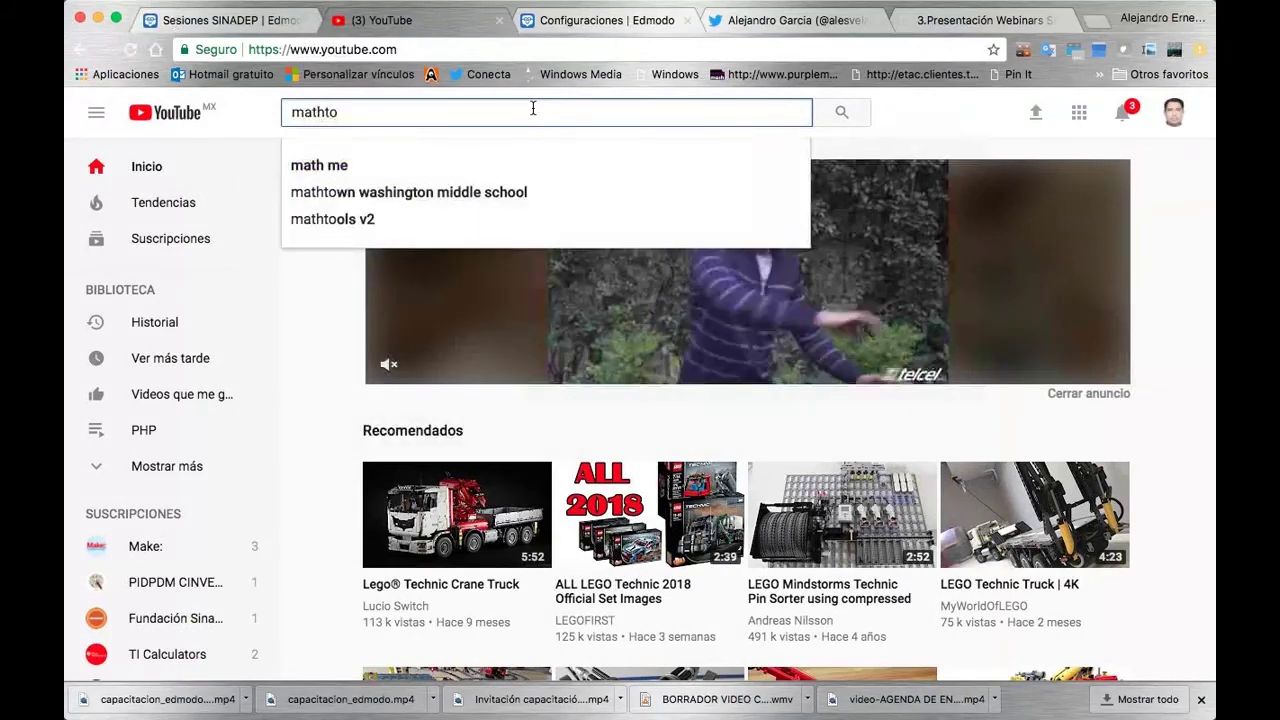
{"action": "key", "text": "BackSpace"}
{"action": "key", "text": "BackSpace"}
{"action": "type", "text": "2"}
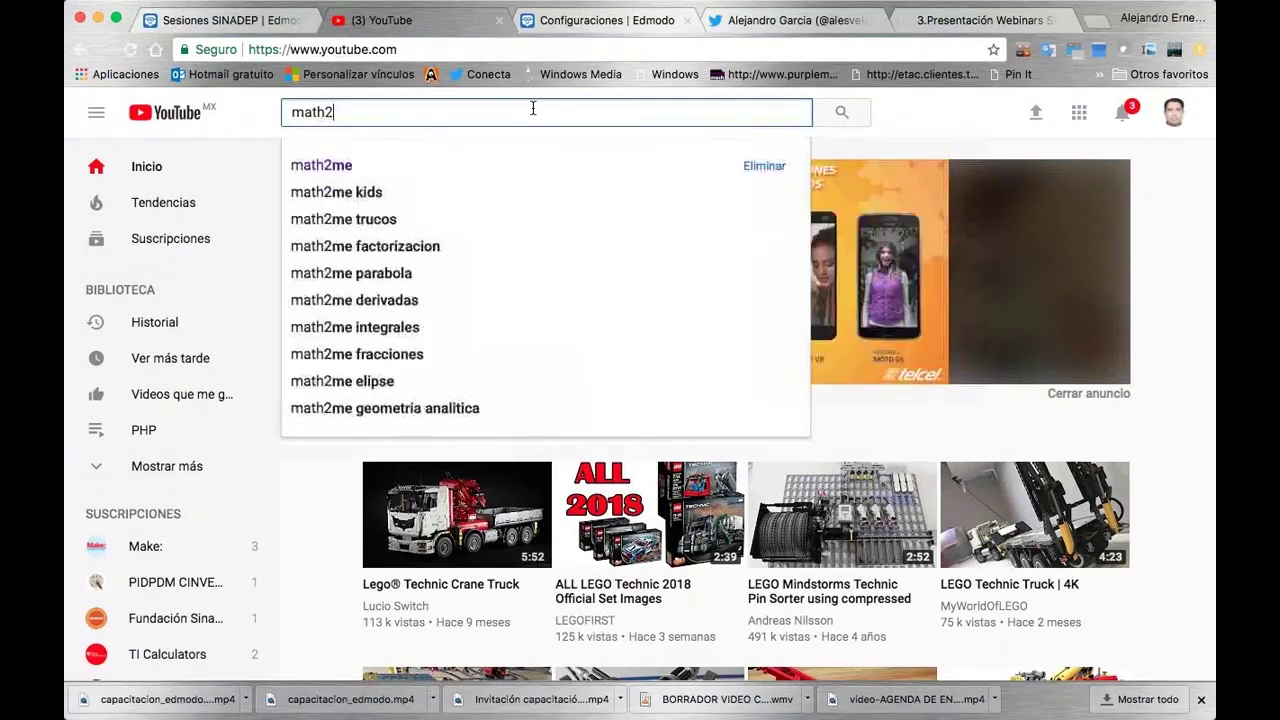
{"action": "type", "text": "me"}
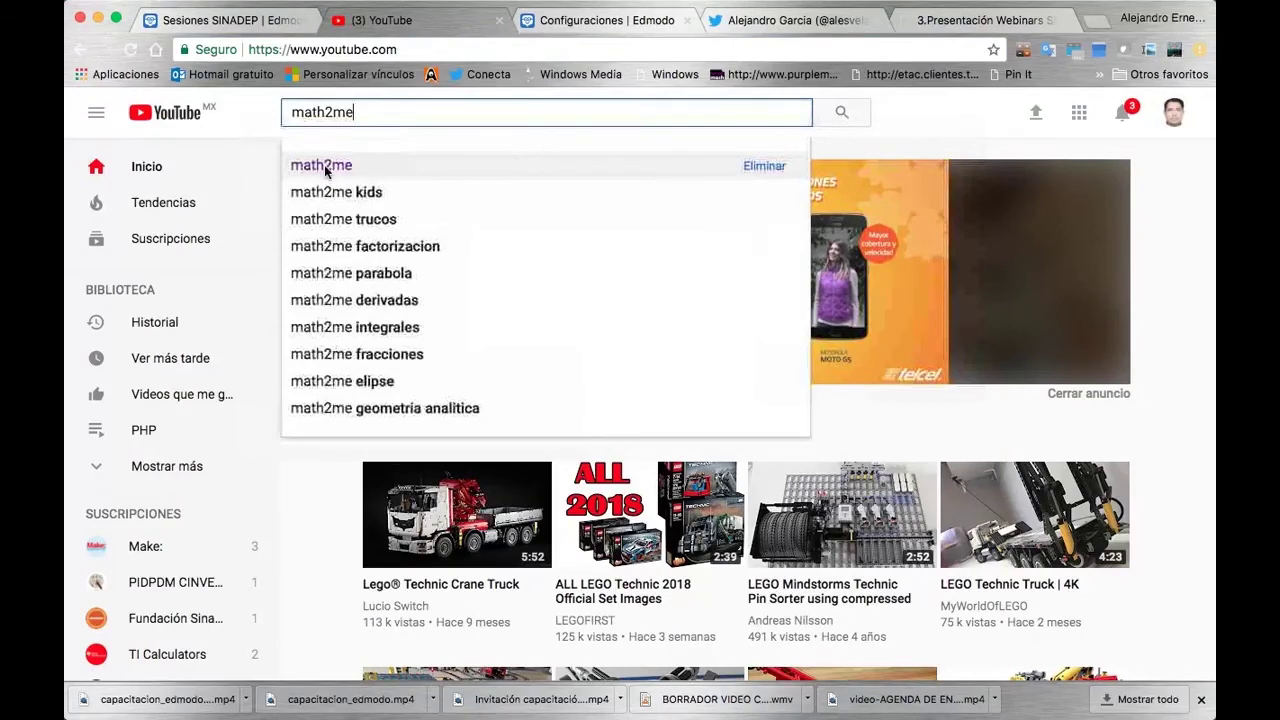
{"action": "left_click", "coordinate": [330, 246]}
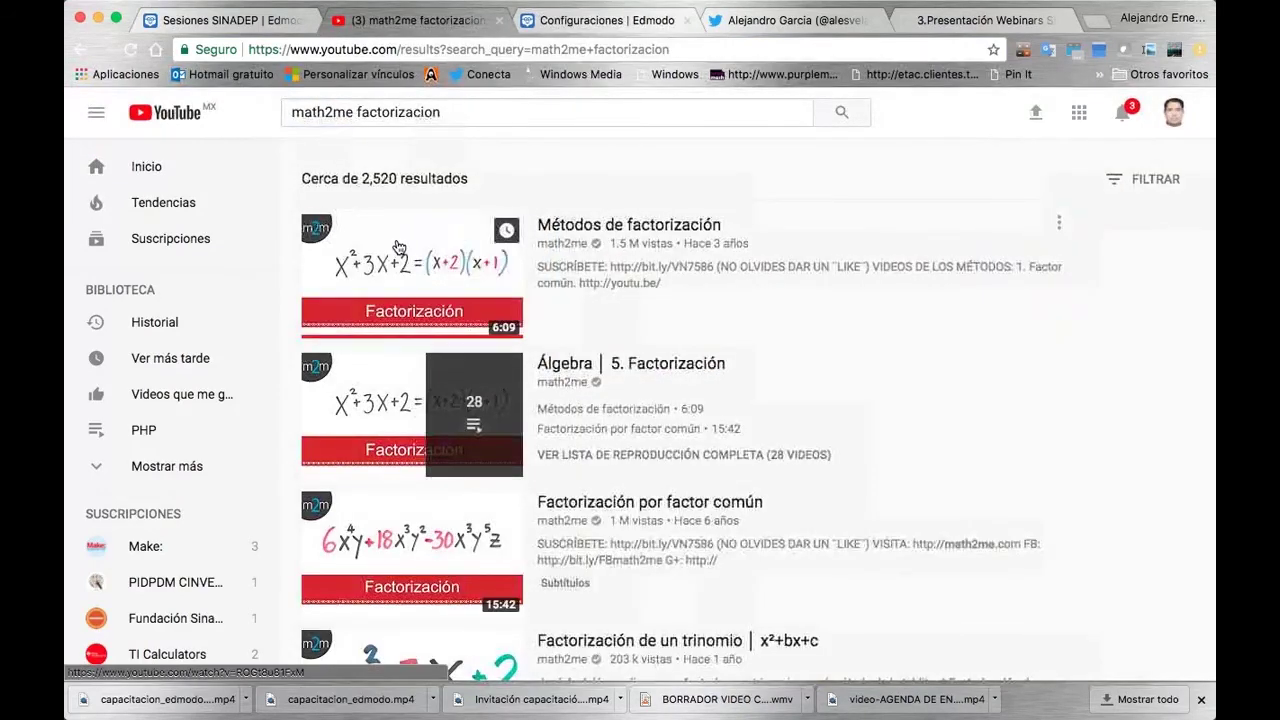
{"action": "left_click", "coordinate": [401, 249]}
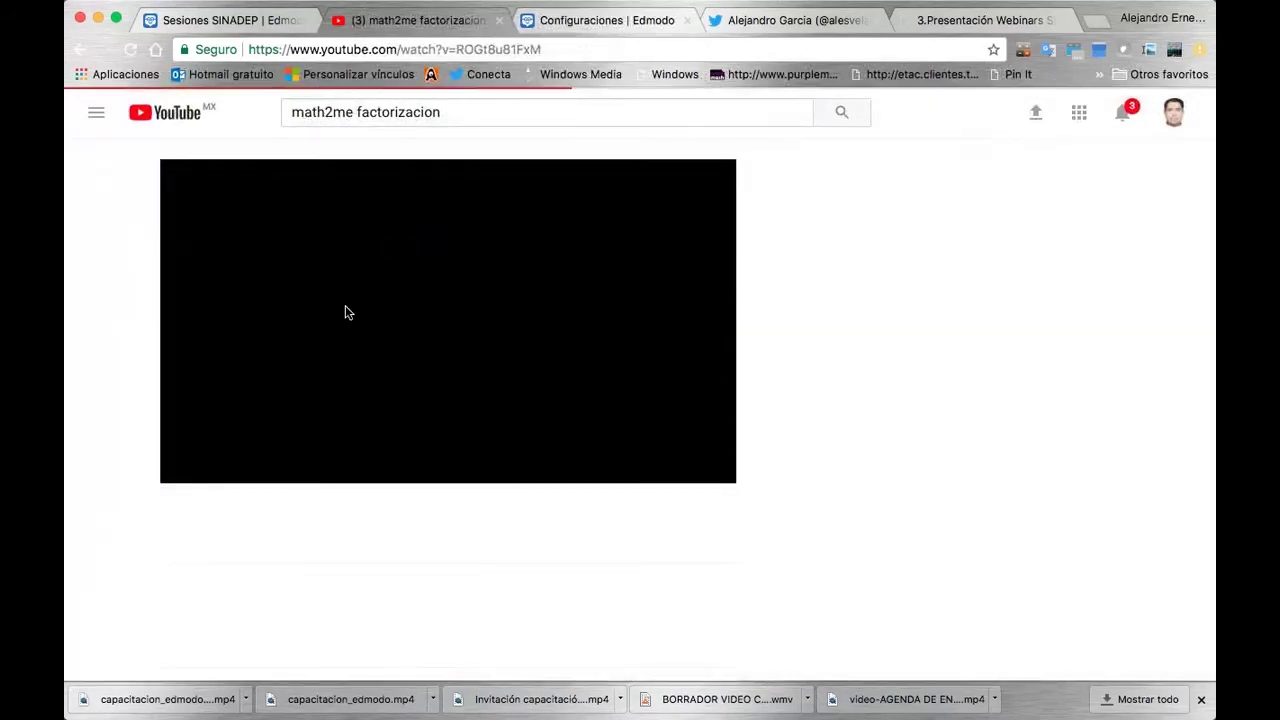
Step: Pause the "Métodos de factorización" video and copy its share link
{"action": "left_click", "coordinate": [192, 467]}
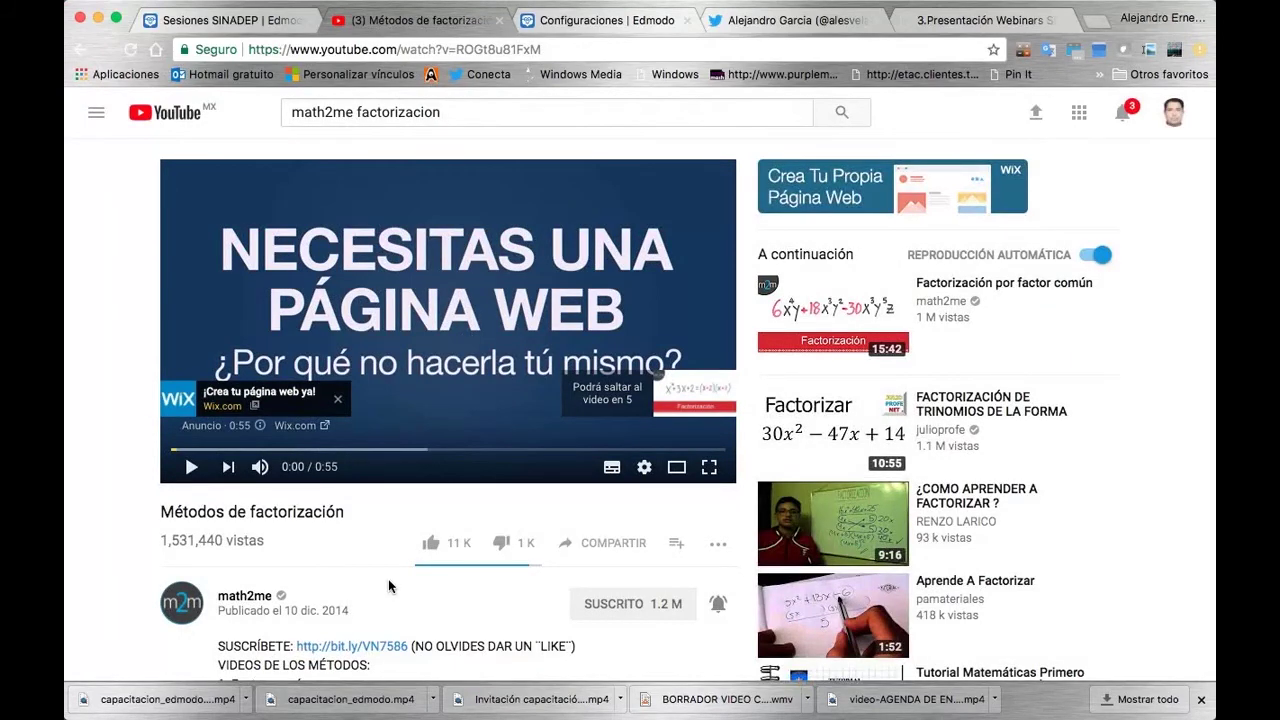
{"action": "scroll", "coordinate": [389, 586], "scroll_direction": "down", "scroll_amount": 5}
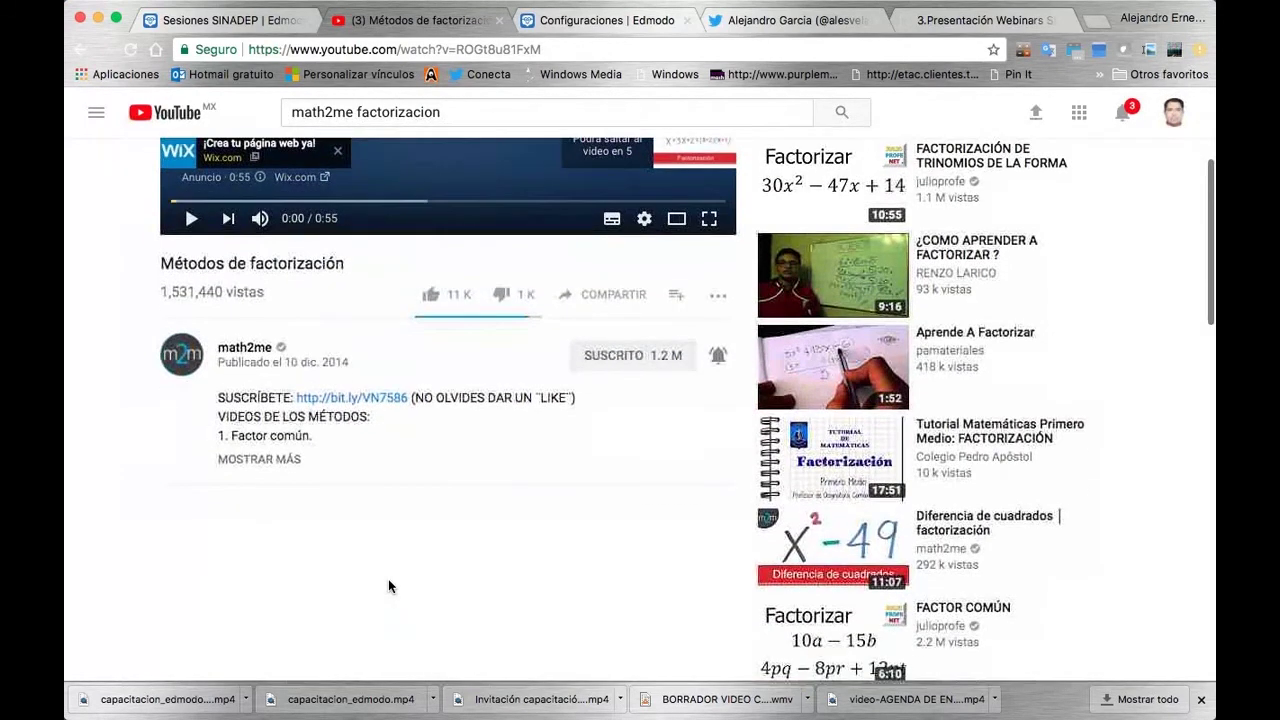
{"action": "left_click", "coordinate": [586, 294]}
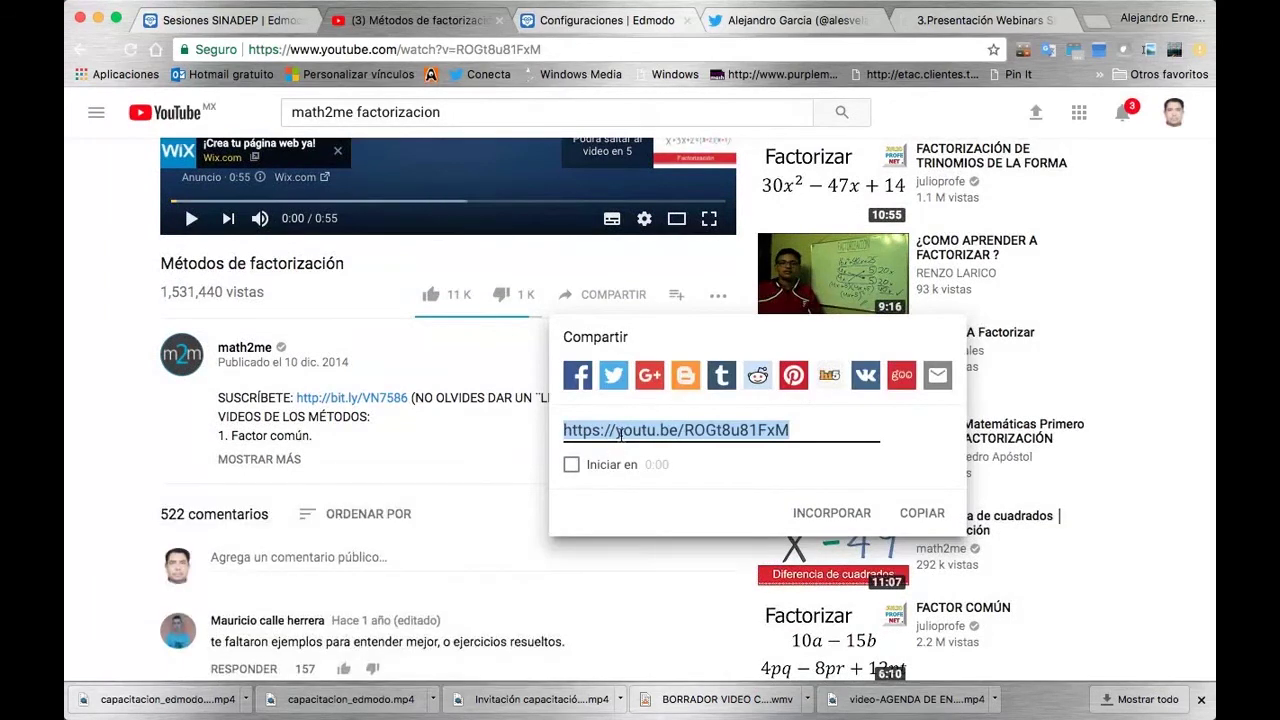
{"action": "left_click", "coordinate": [924, 515]}
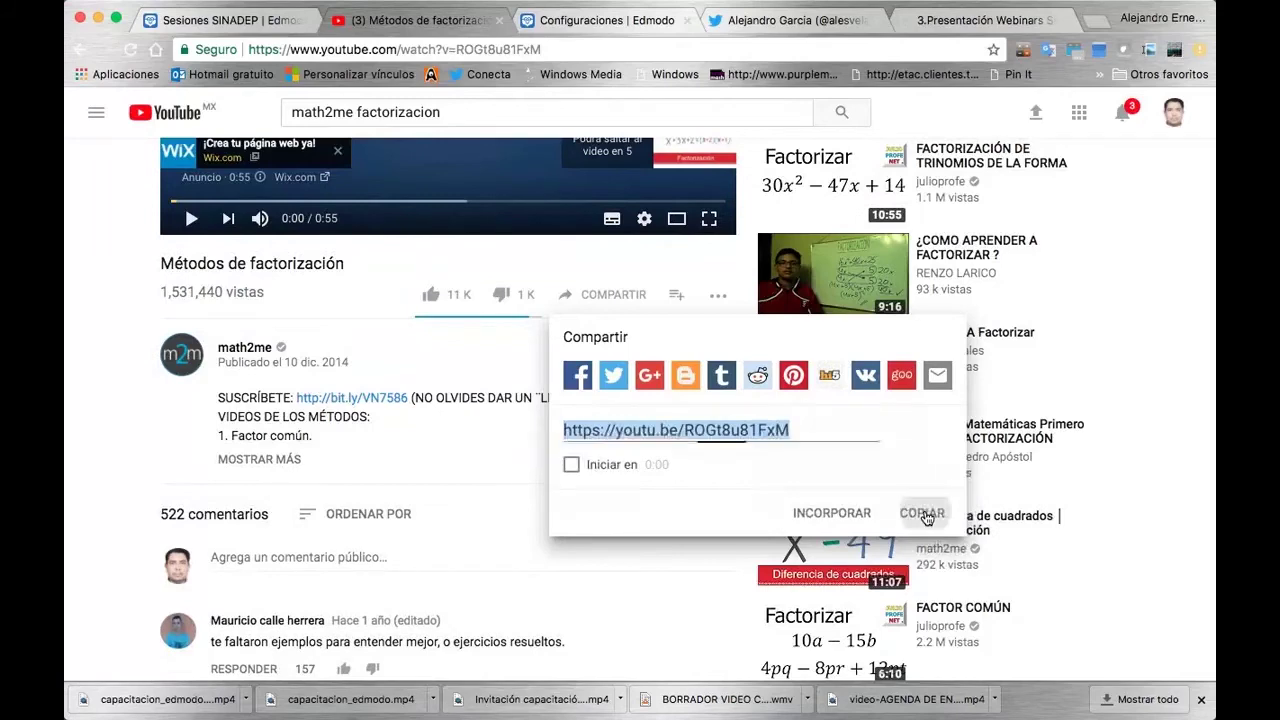
{"action": "left_click", "coordinate": [197, 22]}
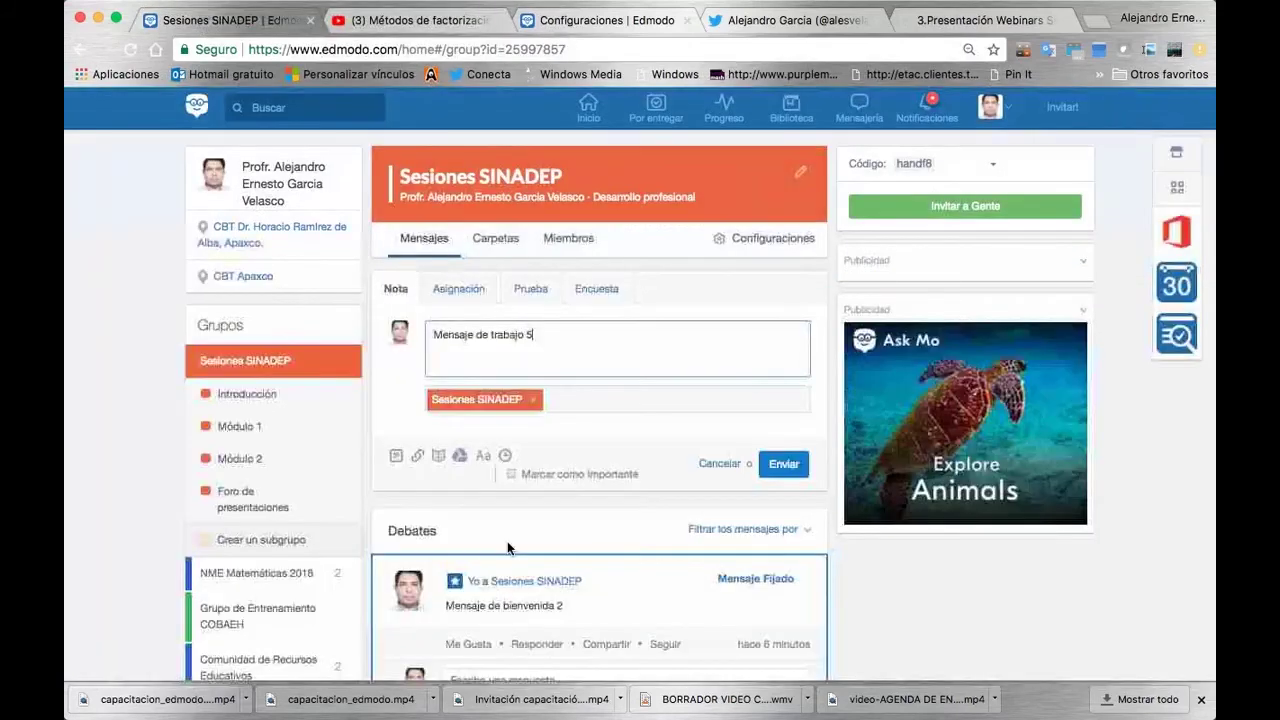
{"action": "left_click", "coordinate": [416, 457]}
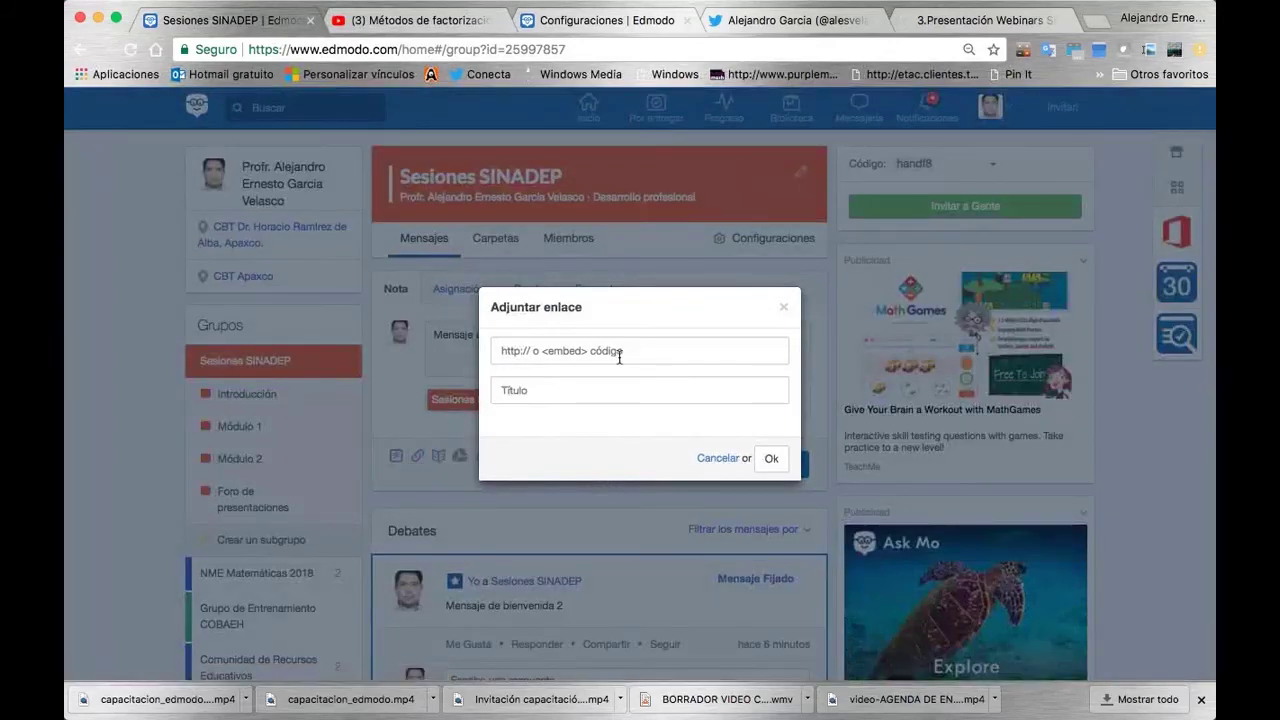
{"action": "type", "text": "https://youtu.be/ROGt8u81FxM"}
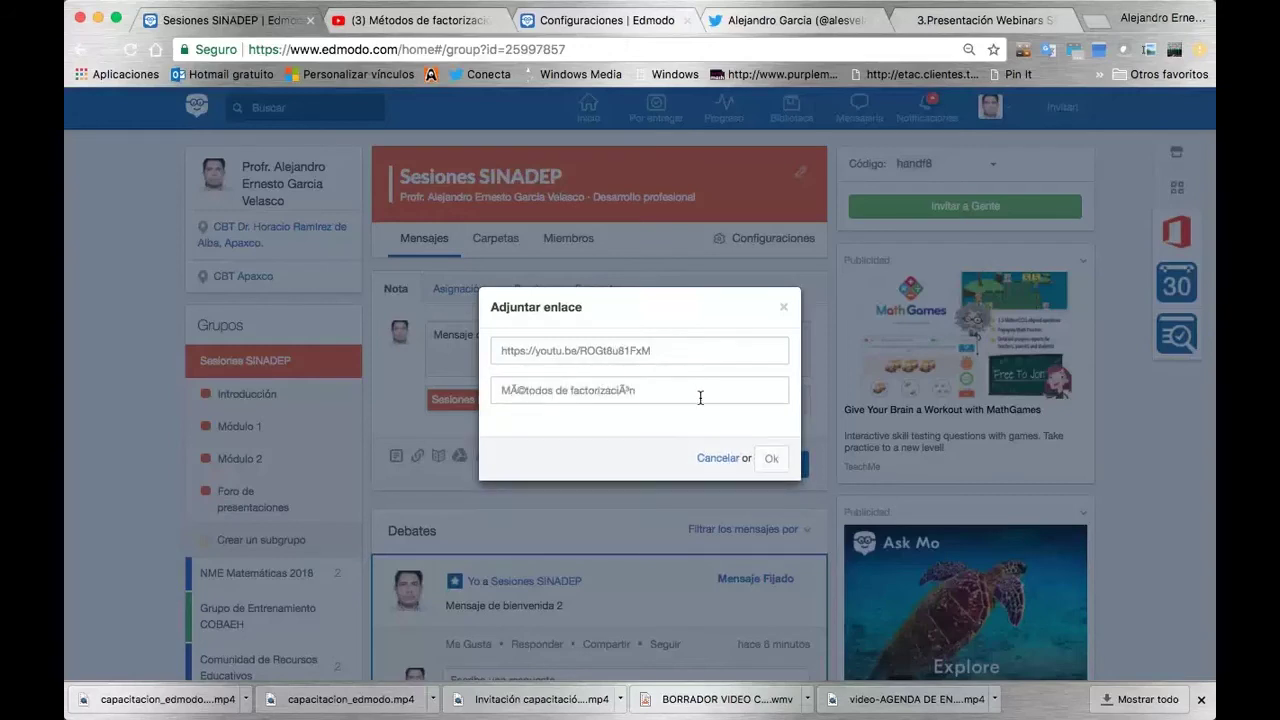
{"action": "left_click", "coordinate": [776, 459]}
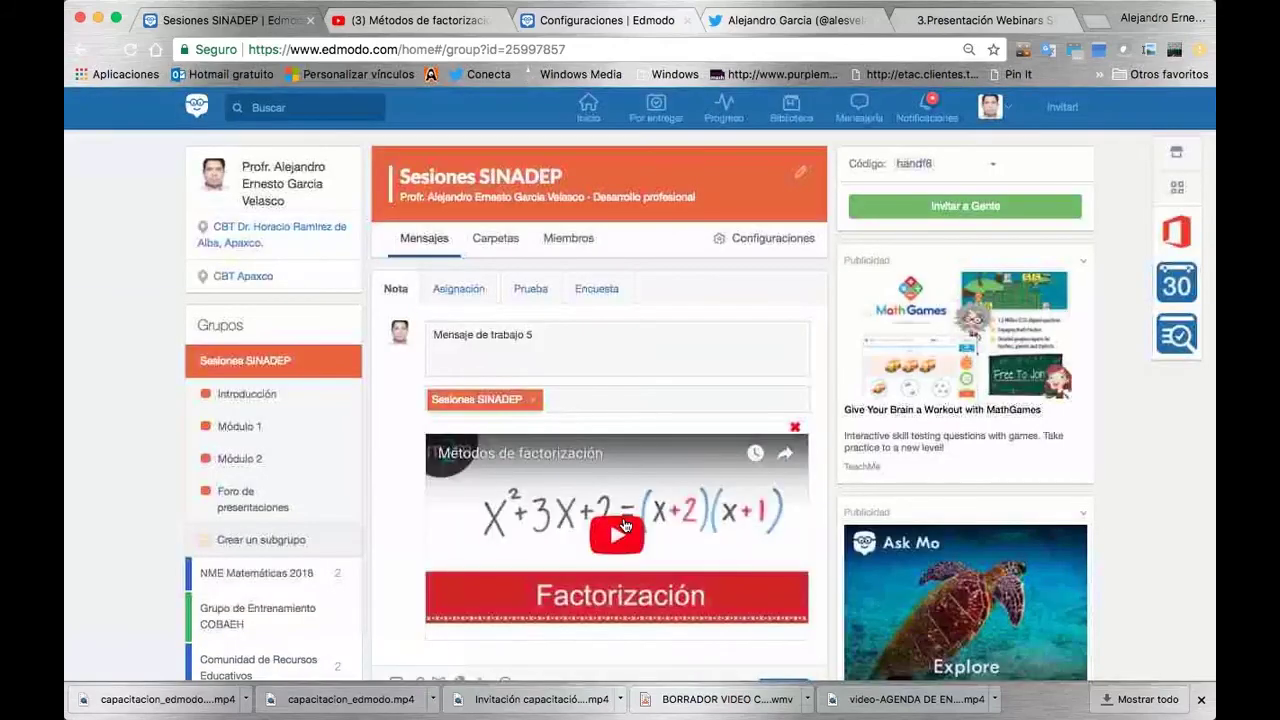
Step: Post the "Mensaje de trabajo 5" note with its video link to the Sesiones SINADEP group
{"action": "scroll", "coordinate": [629, 412], "scroll_direction": "down", "scroll_amount": 4}
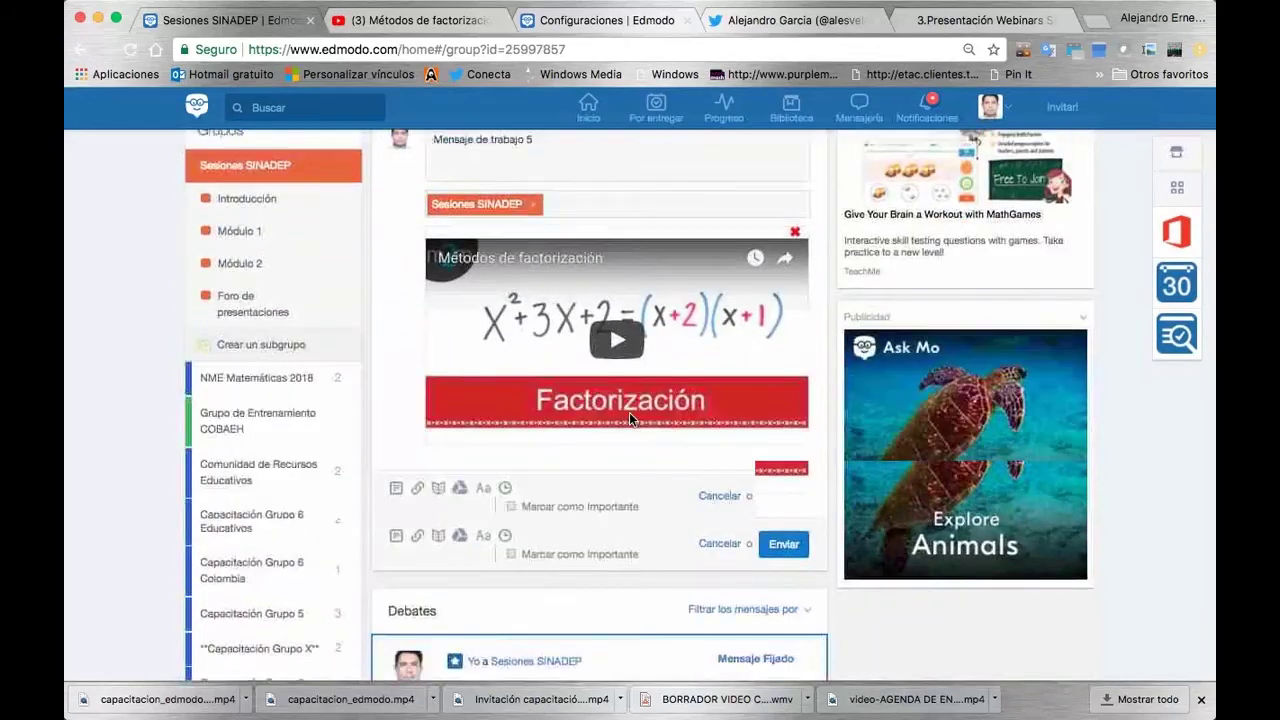
{"action": "scroll", "coordinate": [629, 412], "scroll_direction": "down", "scroll_amount": 4}
{"action": "left_click", "coordinate": [786, 410]}
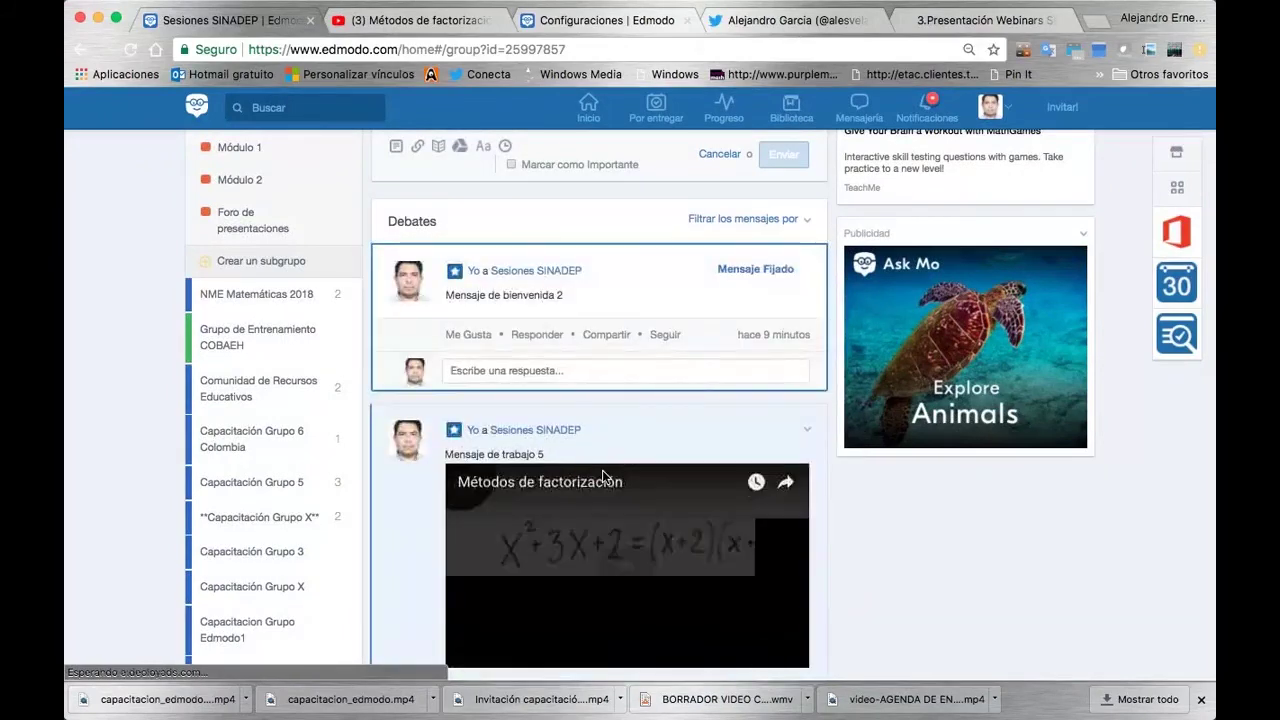
Step: Play the embedded factorization video in the posted note for a few seconds and pause it
{"action": "scroll", "coordinate": [602, 470], "scroll_direction": "down", "scroll_amount": 3}
{"action": "left_click", "coordinate": [622, 314]}
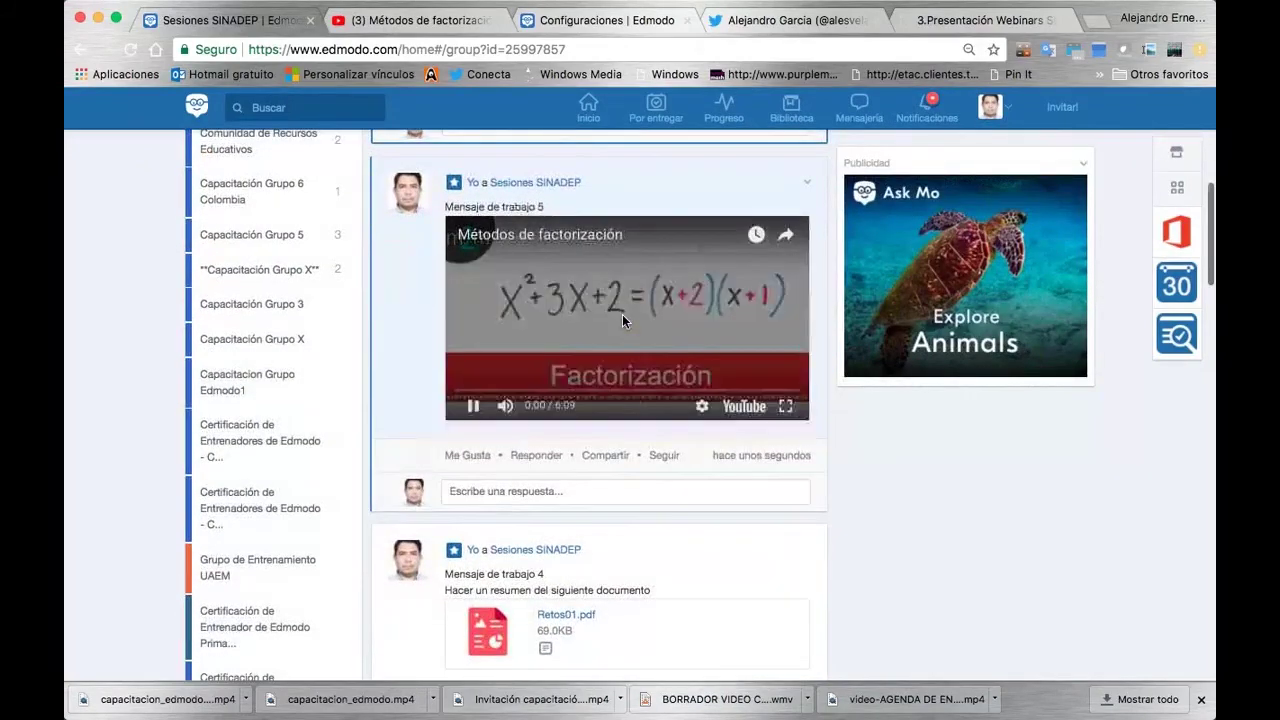
{"action": "left_click", "coordinate": [474, 410]}
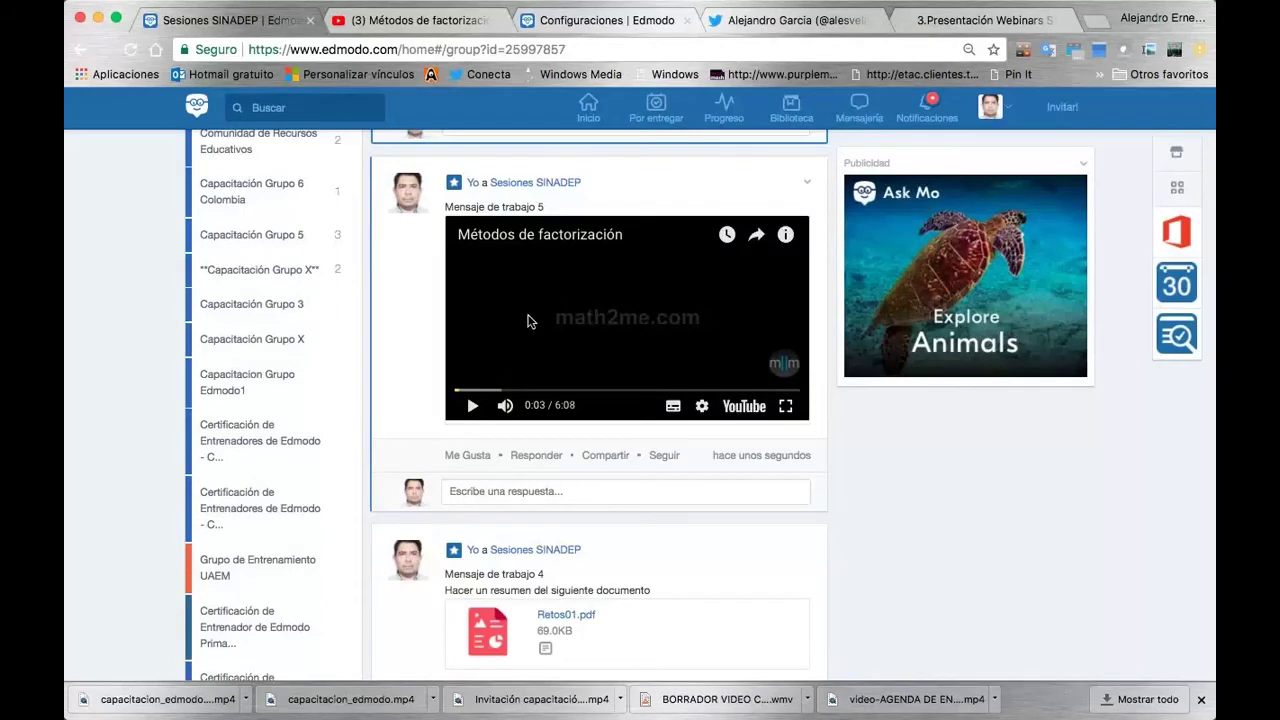
{"action": "scroll", "coordinate": [530, 321], "scroll_direction": "up", "scroll_amount": 2}
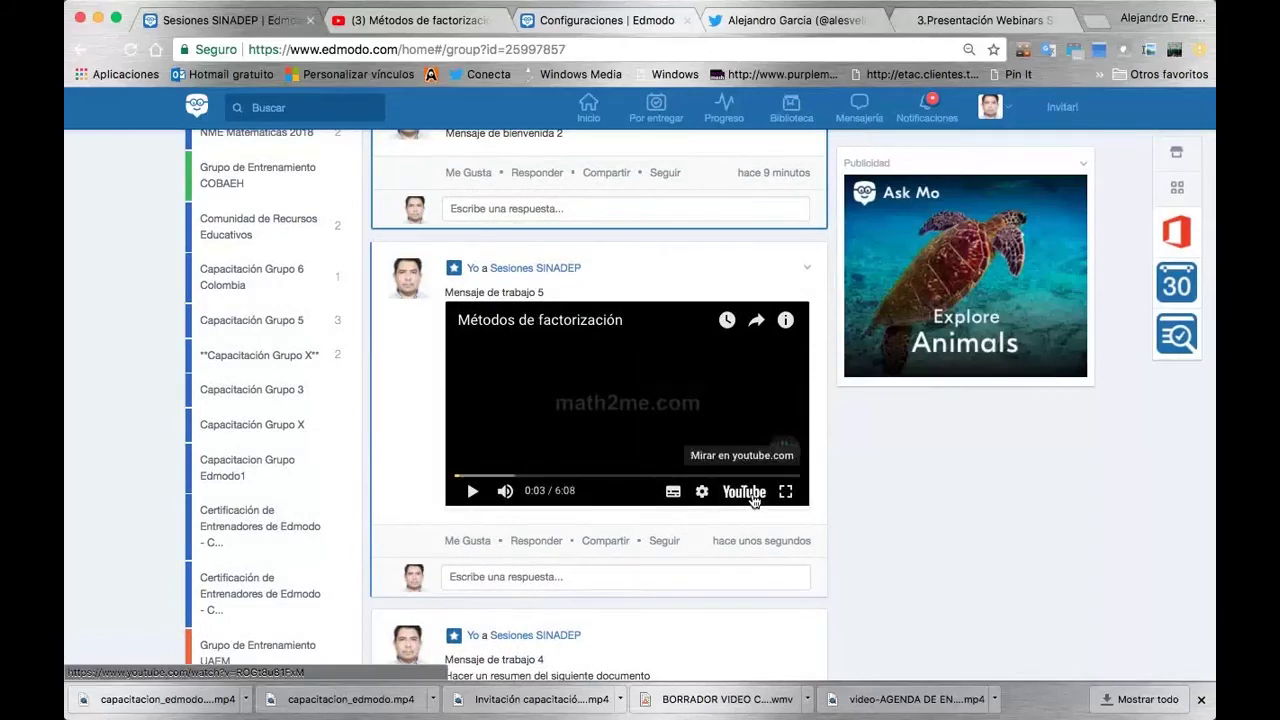
Step: Close the YouTube page and start another Sesiones SINADEP note with the text "Mensaje de trabajo 6"
{"action": "left_click", "coordinate": [500, 20]}
{"action": "scroll", "coordinate": [566, 472], "scroll_direction": "up", "scroll_amount": 10}
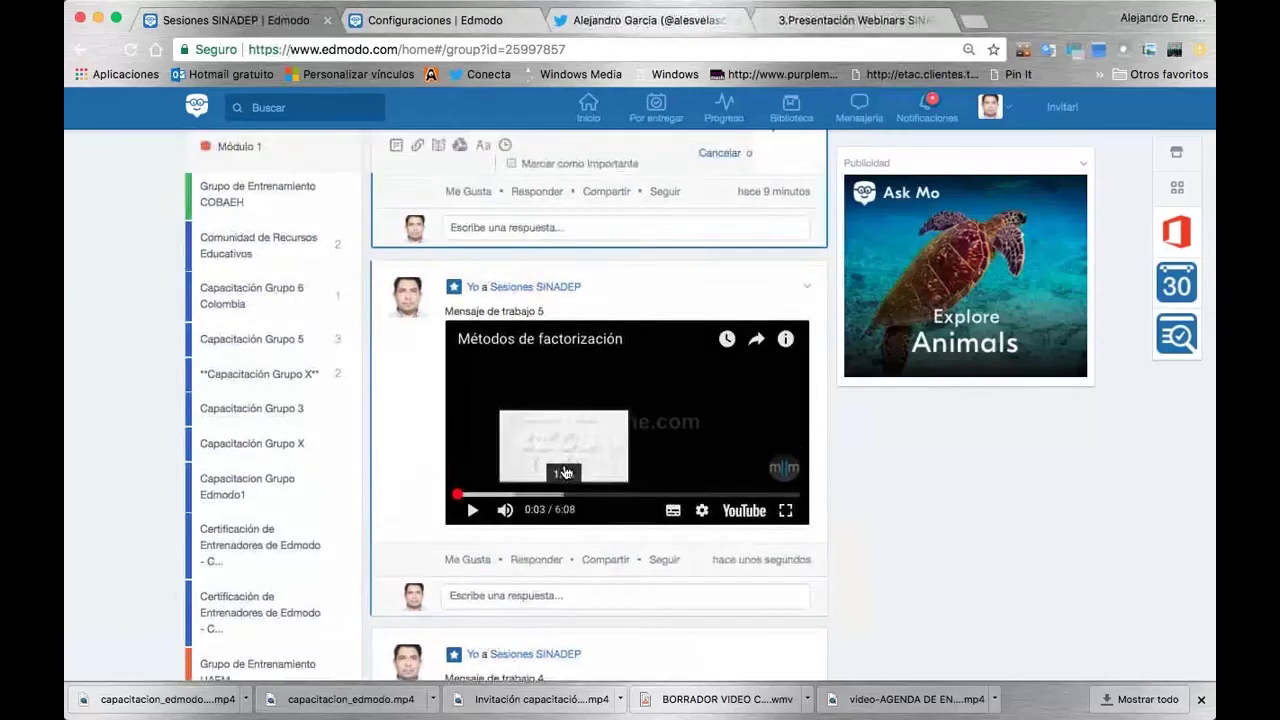
{"action": "left_click", "coordinate": [517, 334]}
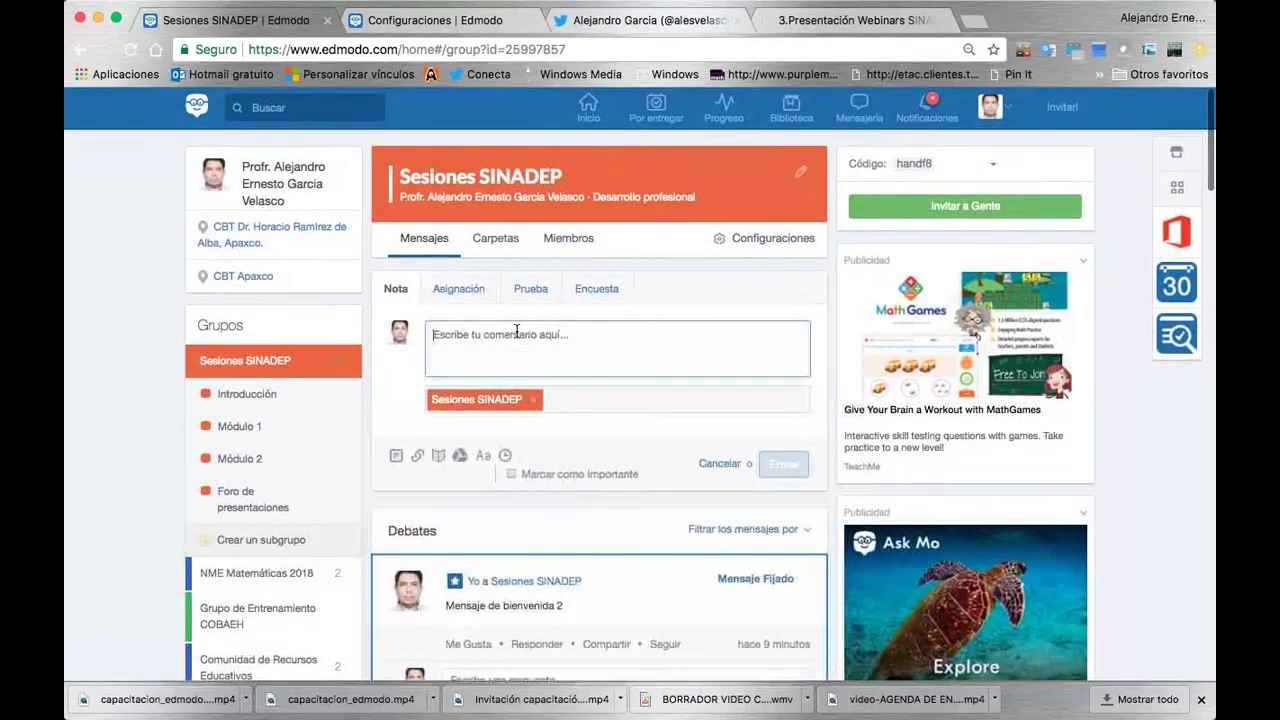
{"action": "type", "text": "Mensaje d"}
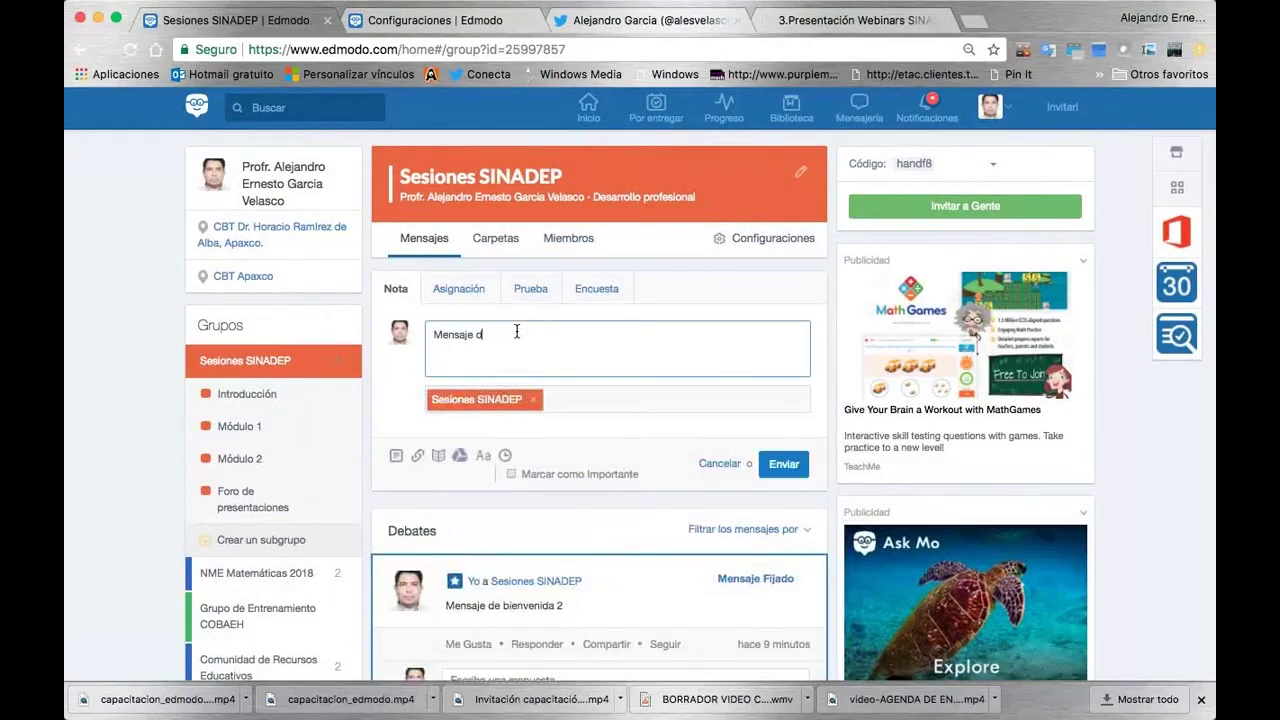
{"action": "type", "text": "e trabajo 6"}
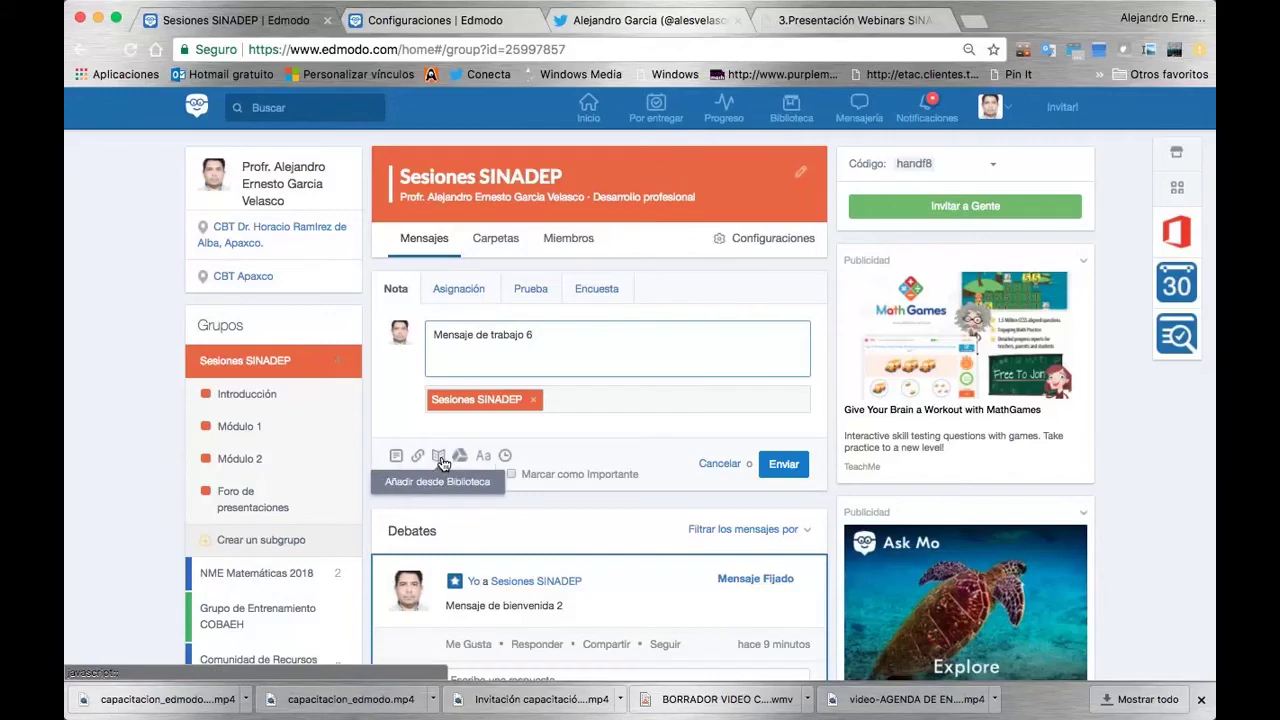
Step: Browse the Biblioteca items, loading more of them, and attach the image PREG_8.png to the note
{"action": "left_click", "coordinate": [441, 458]}
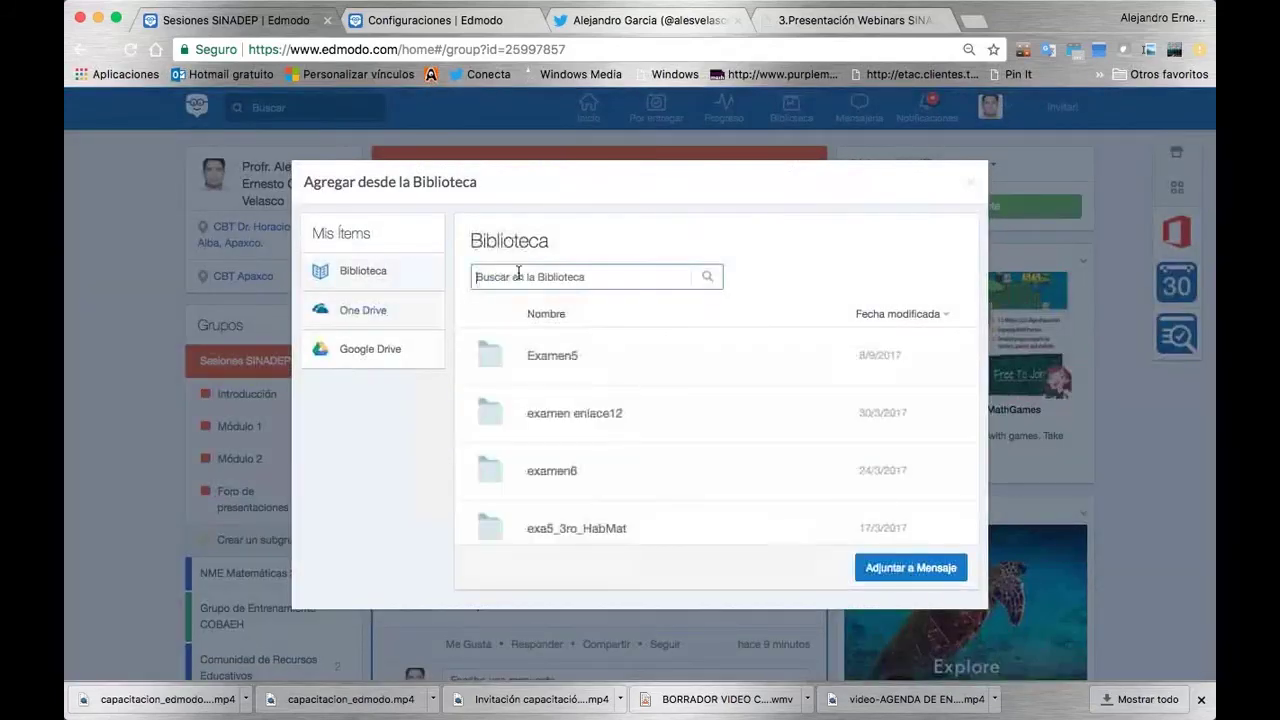
{"action": "scroll", "coordinate": [548, 440], "scroll_direction": "down", "scroll_amount": 10}
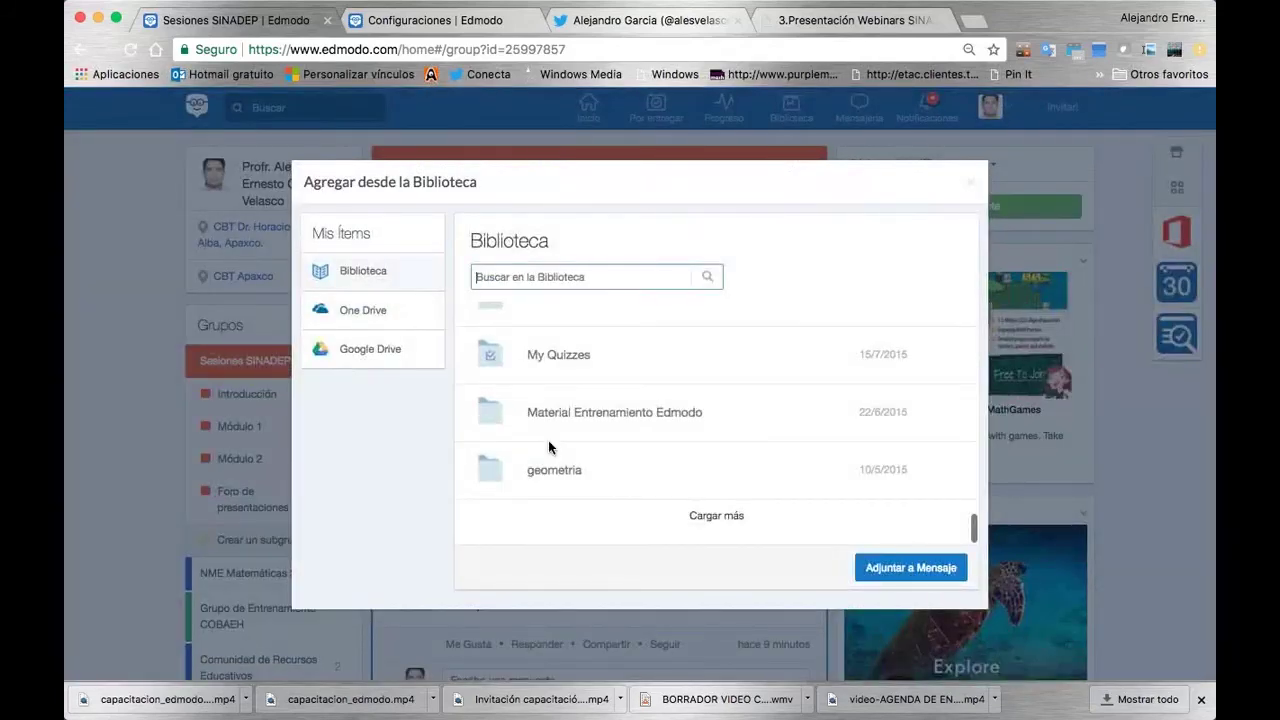
{"action": "left_click", "coordinate": [724, 519]}
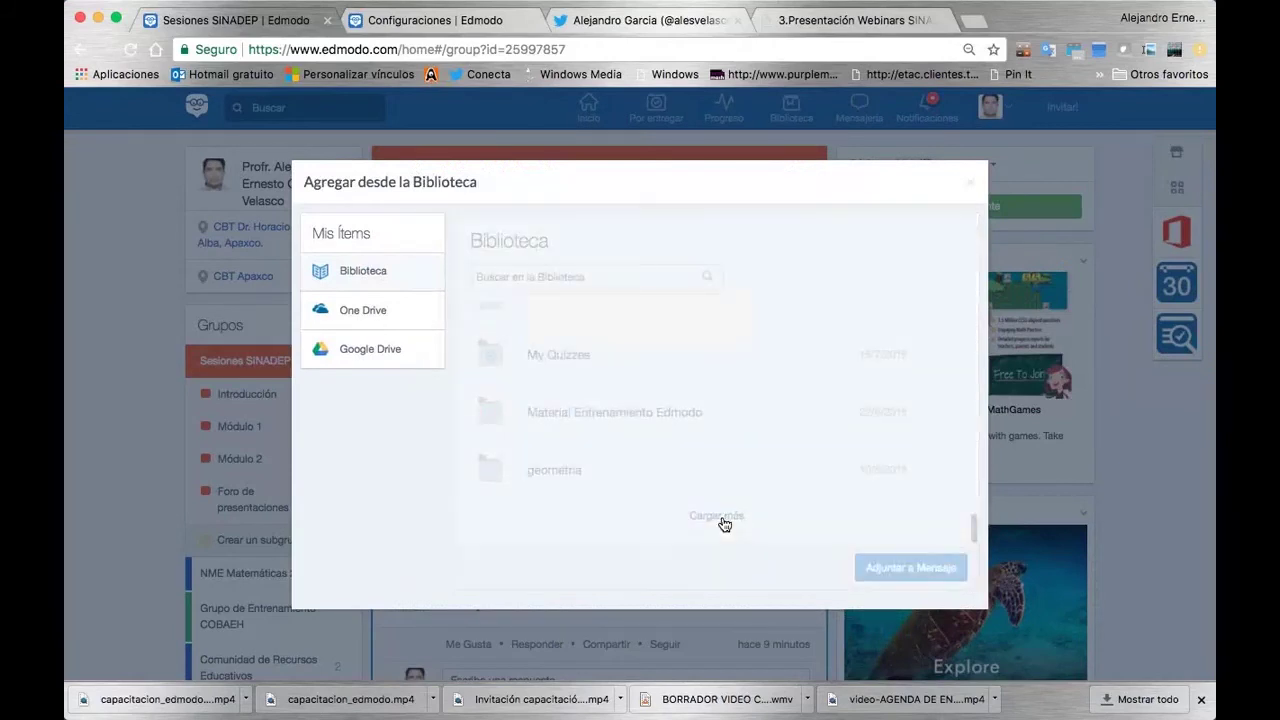
{"action": "scroll", "coordinate": [724, 524], "scroll_direction": "down", "scroll_amount": 15}
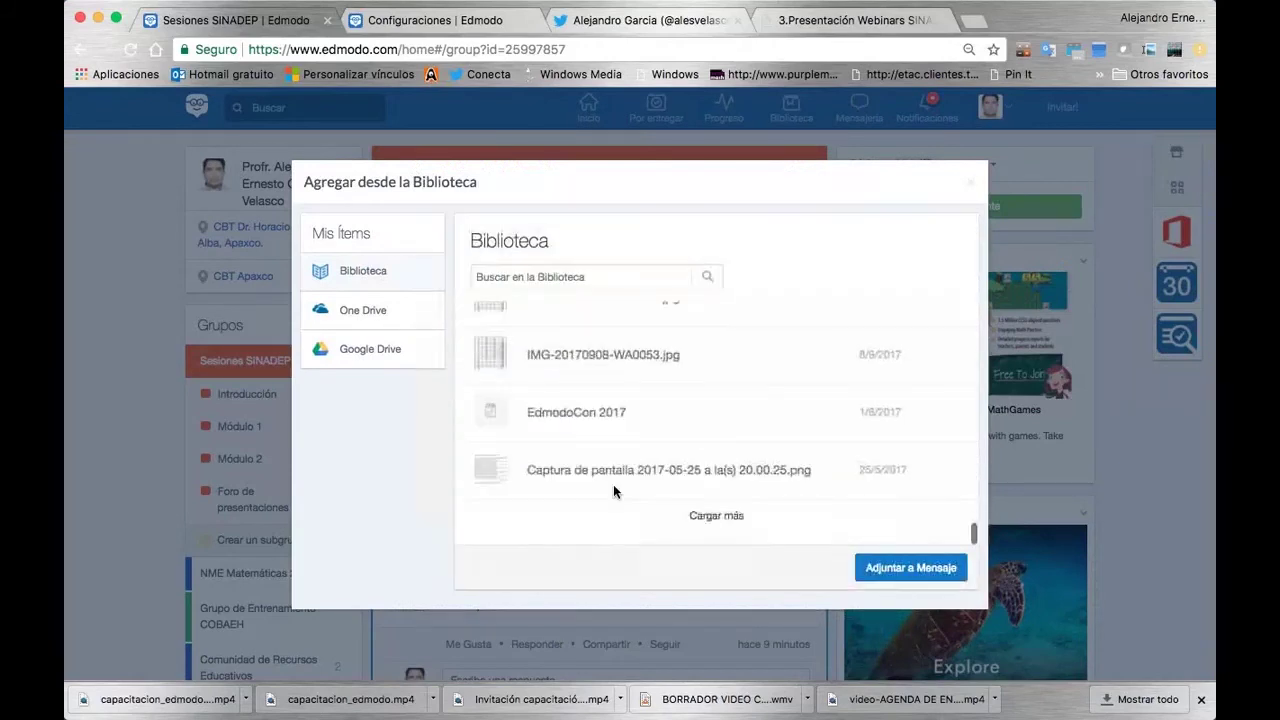
{"action": "left_click", "coordinate": [729, 521]}
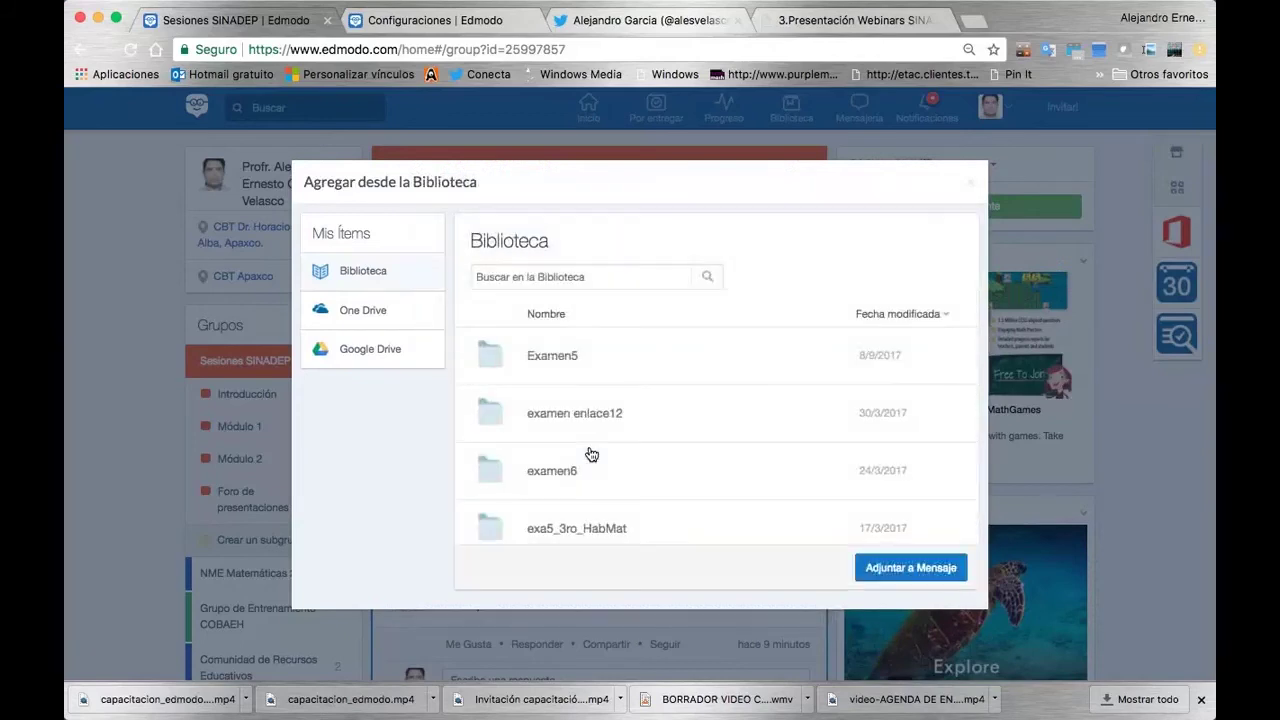
{"action": "scroll", "coordinate": [591, 455], "scroll_direction": "down", "scroll_amount": 10}
{"action": "scroll", "coordinate": [591, 455], "scroll_direction": "down", "scroll_amount": 15}
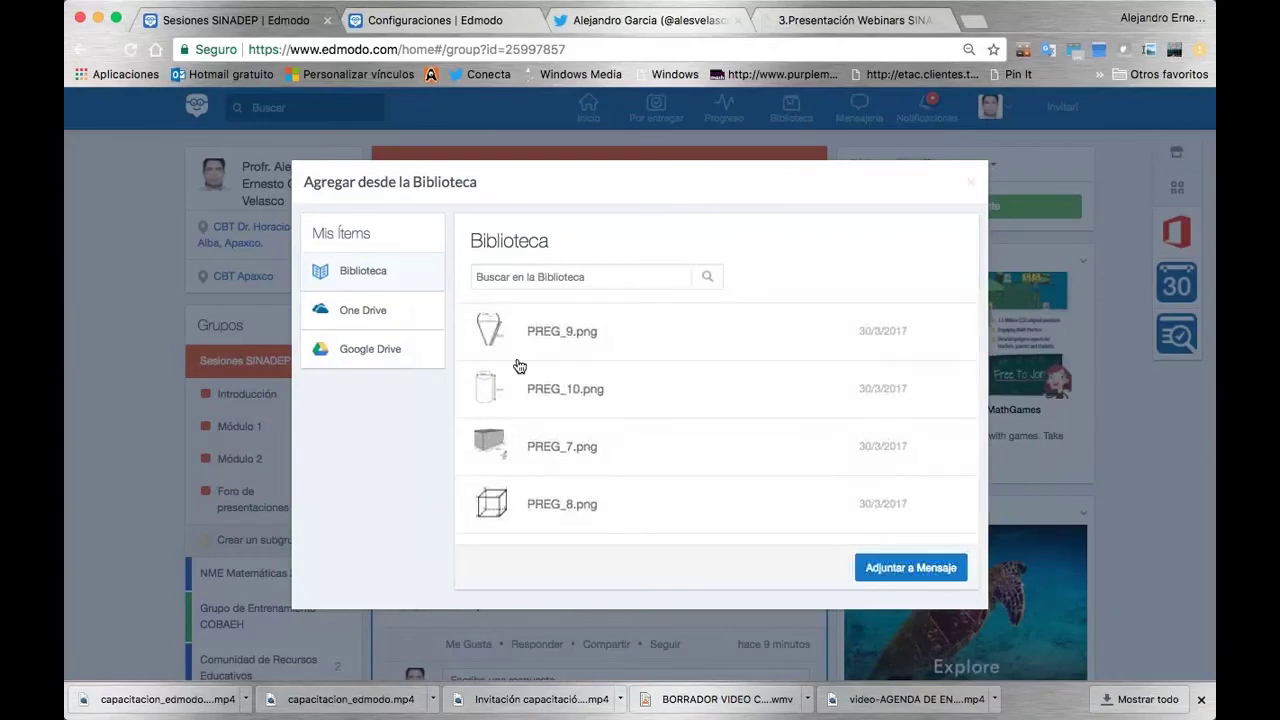
{"action": "left_click", "coordinate": [553, 504]}
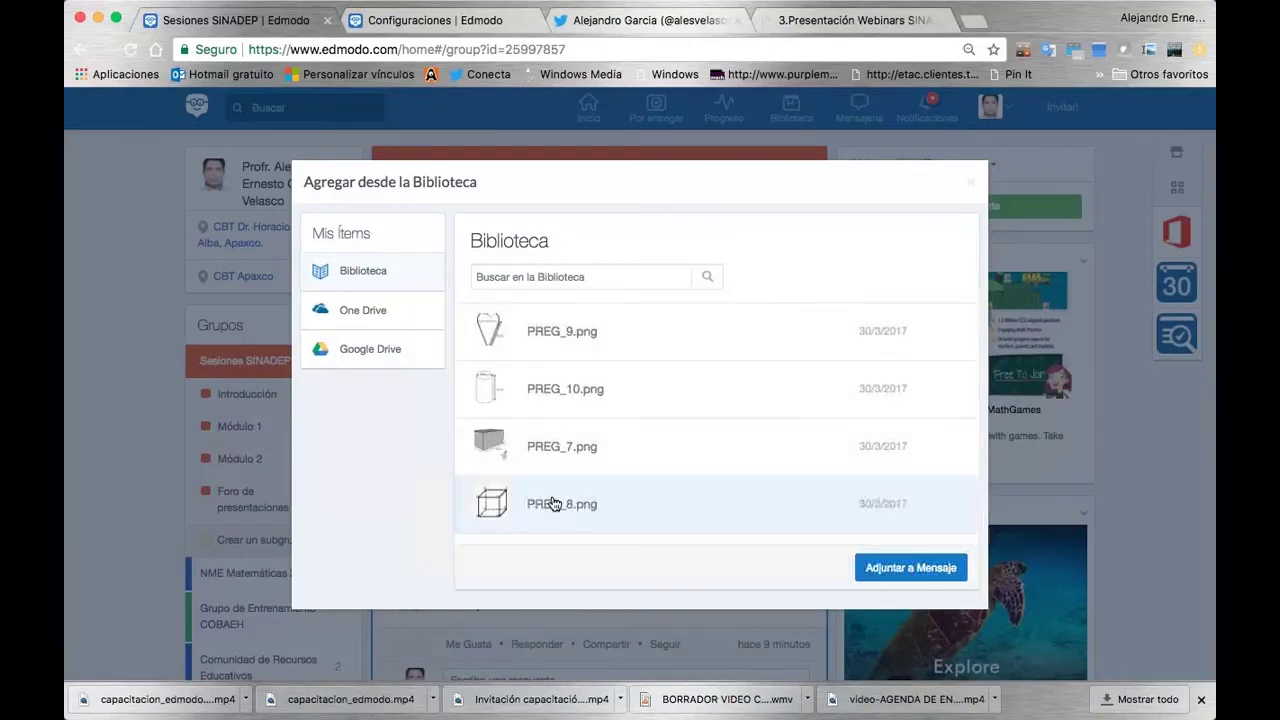
{"action": "left_click", "coordinate": [907, 568]}
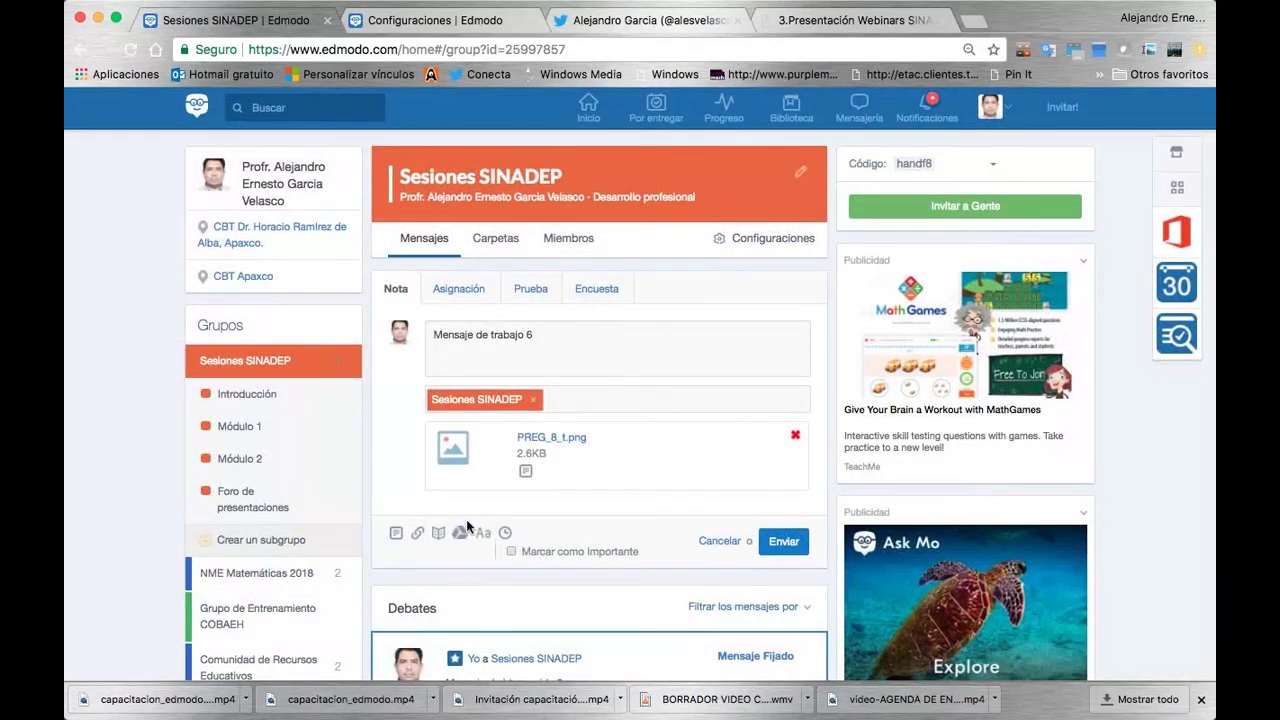
Step: Attach the PDF whose name begins "cc3a1lculo-integral-desarrollo-de-habilidades" from Google Drive to the note
{"action": "left_click", "coordinate": [460, 534]}
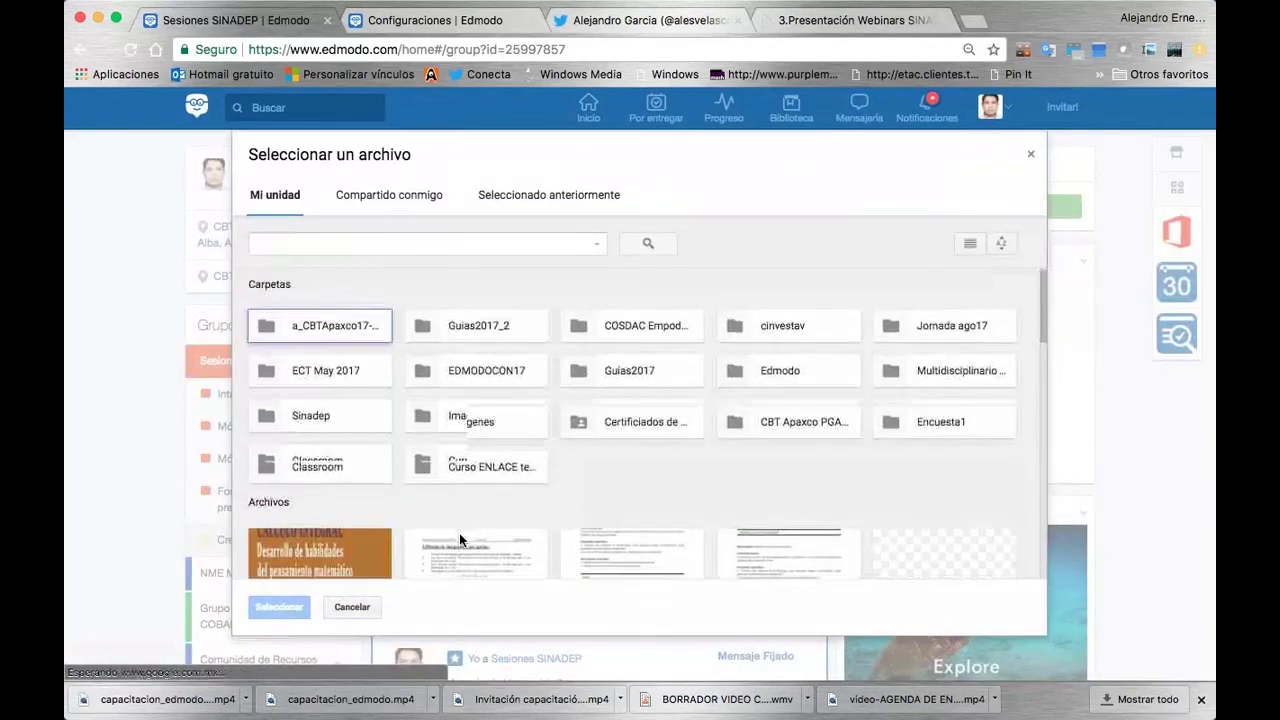
{"action": "scroll", "coordinate": [459, 533], "scroll_direction": "down", "scroll_amount": 5}
{"action": "scroll", "coordinate": [459, 533], "scroll_direction": "up", "scroll_amount": 1}
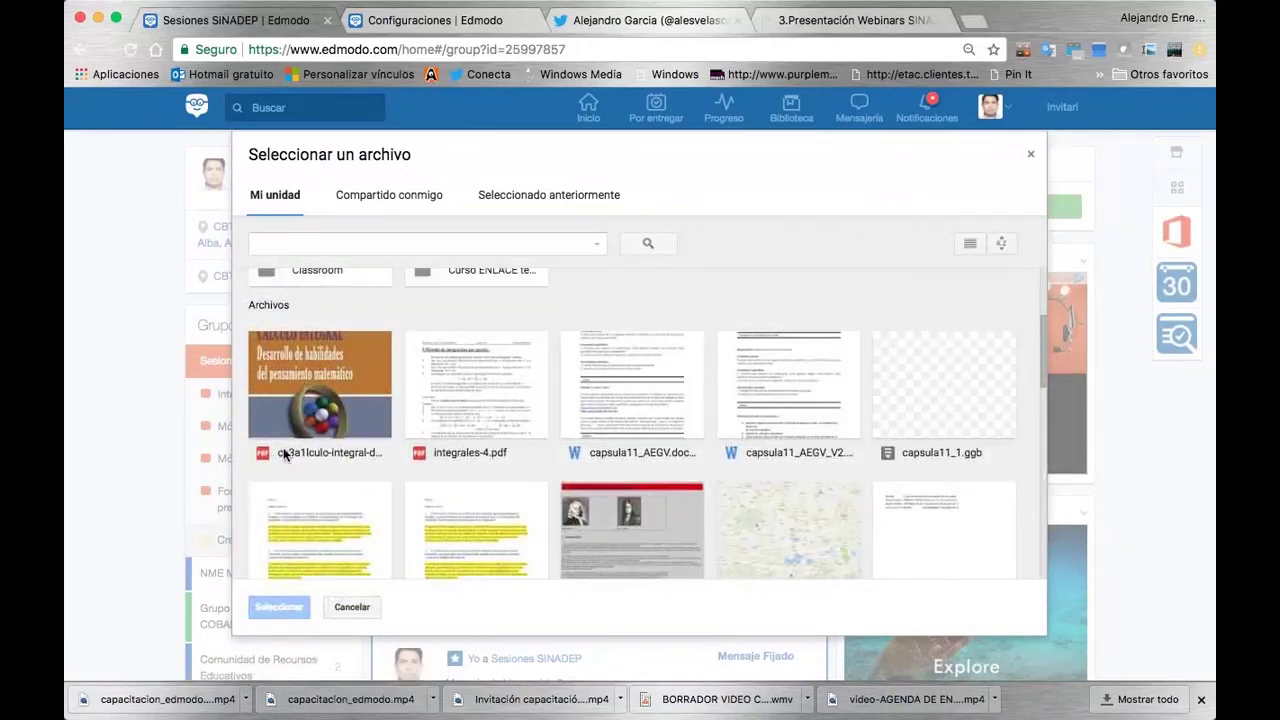
{"action": "left_click", "coordinate": [313, 393]}
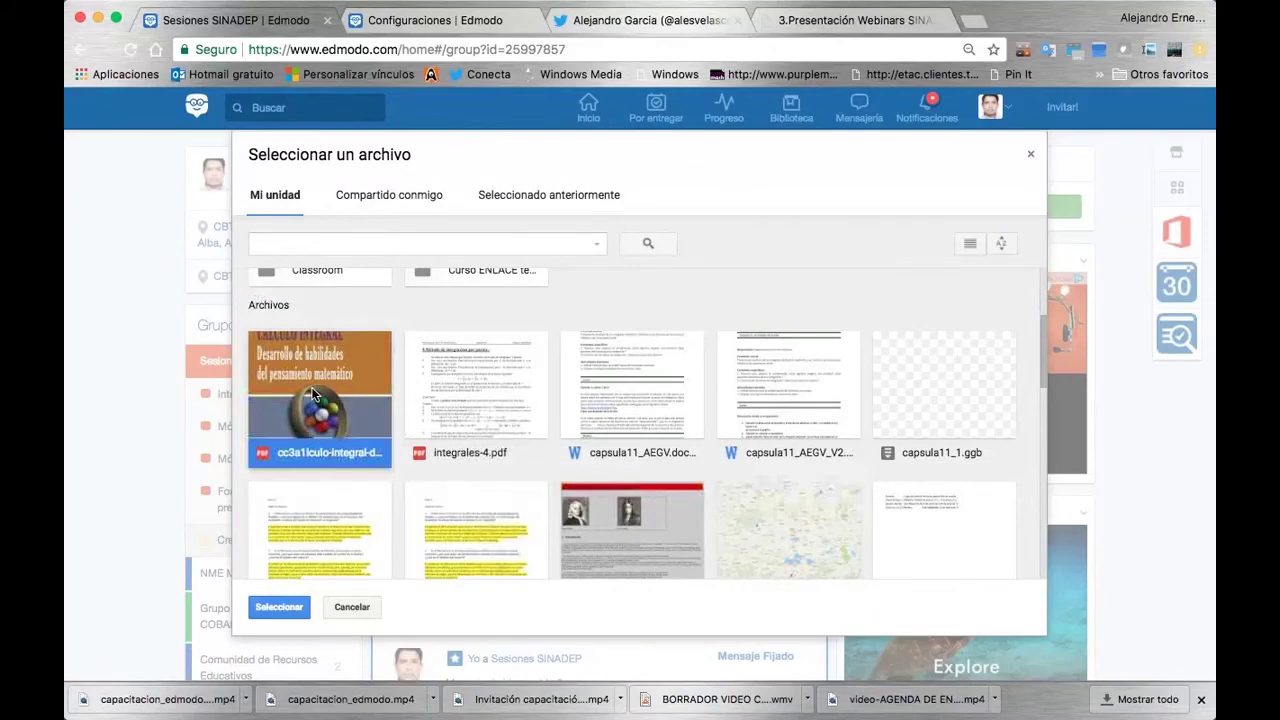
{"action": "left_click", "coordinate": [280, 607]}
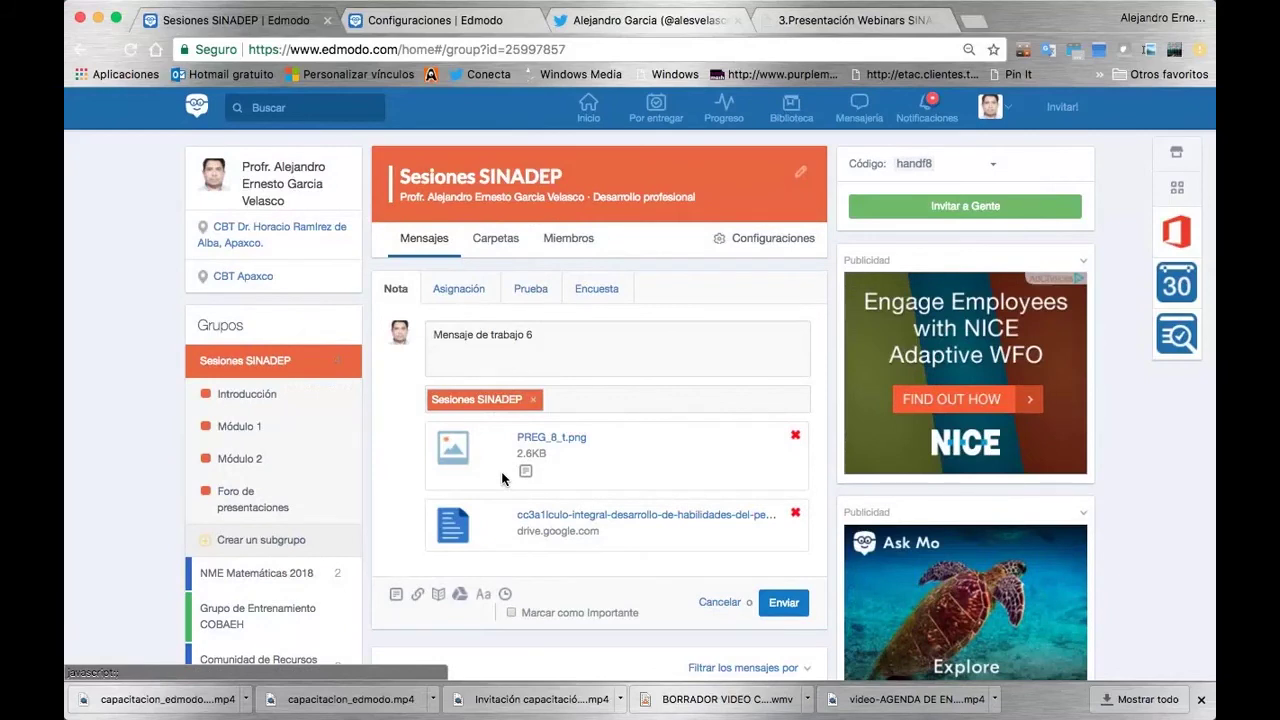
Step: Post the "Mensaje de trabajo 6" note to Sesiones SINADEP and view it with its attachments in the discussion feed
{"action": "left_click", "coordinate": [789, 601]}
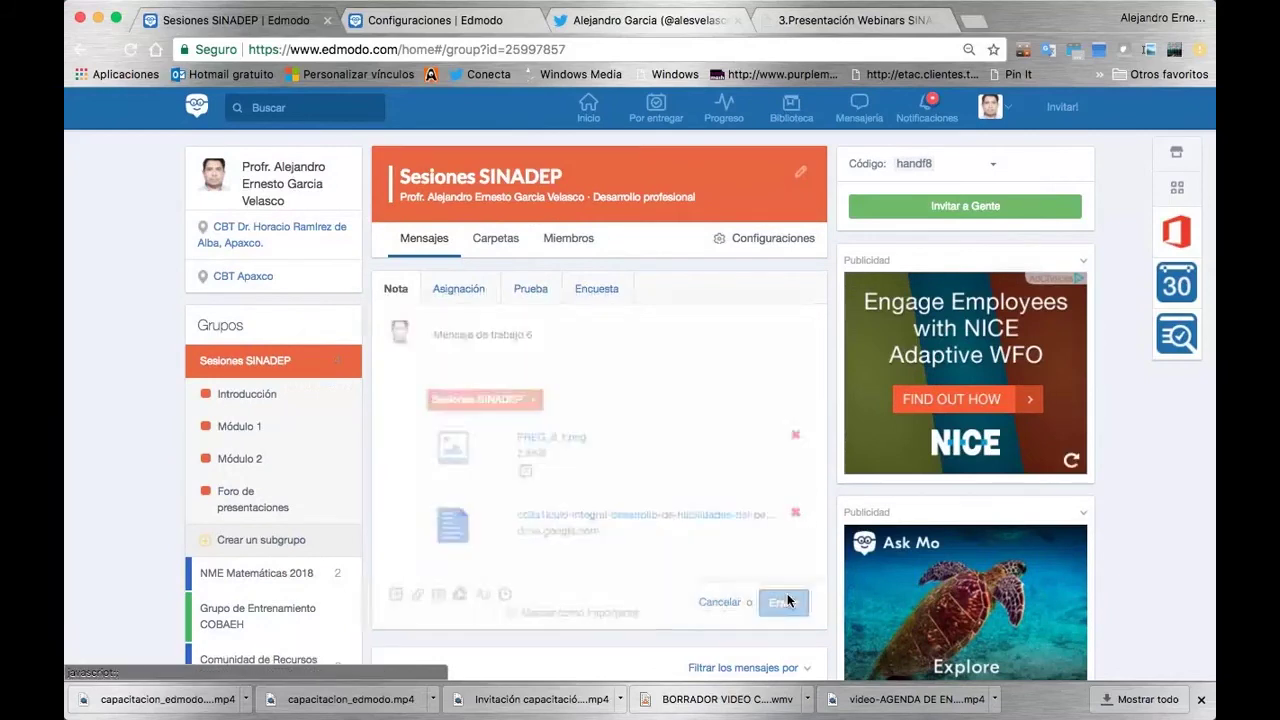
{"action": "scroll", "coordinate": [621, 500], "scroll_direction": "down", "scroll_amount": 3}
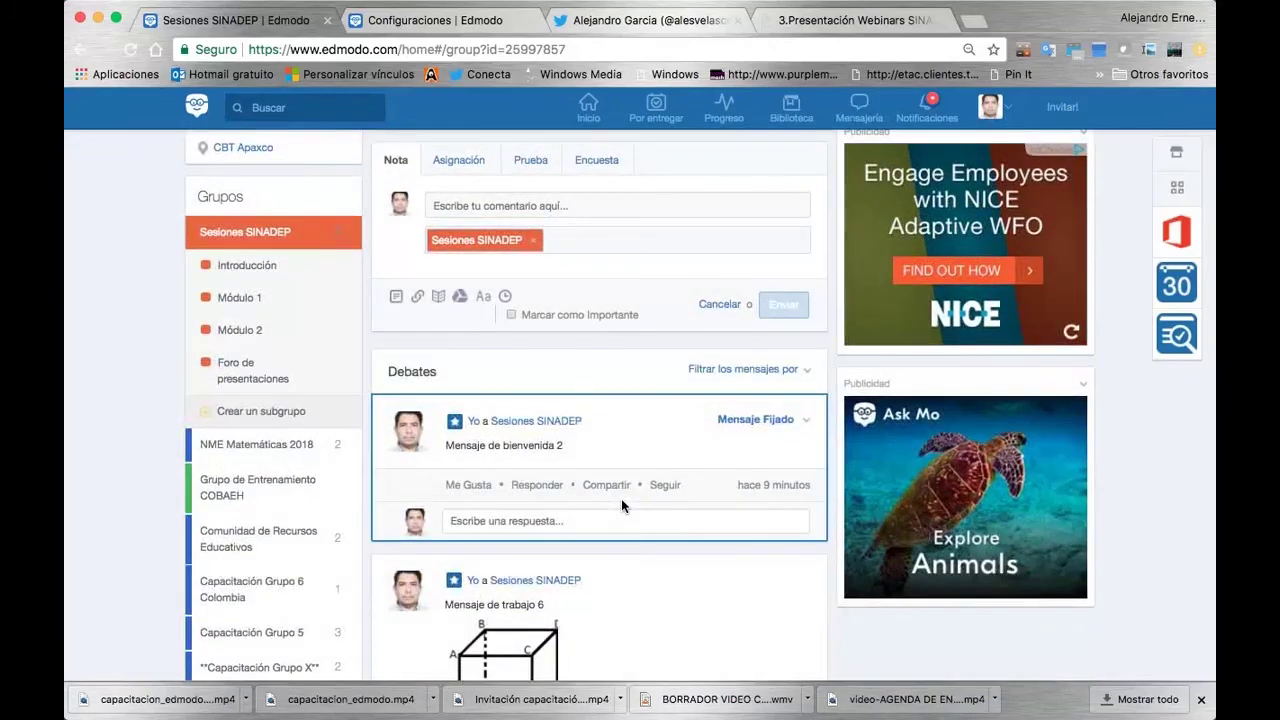
{"action": "scroll", "coordinate": [621, 500], "scroll_direction": "down", "scroll_amount": 2}
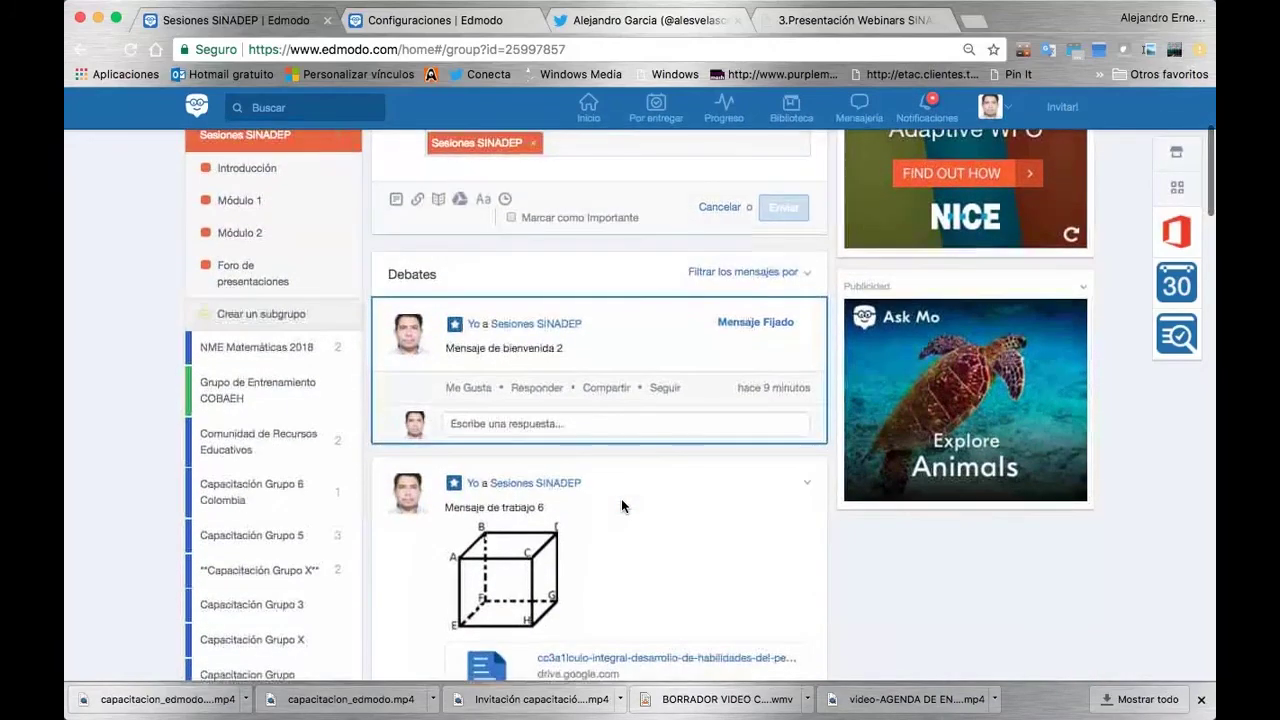
{"action": "scroll", "coordinate": [621, 500], "scroll_direction": "down", "scroll_amount": 3}
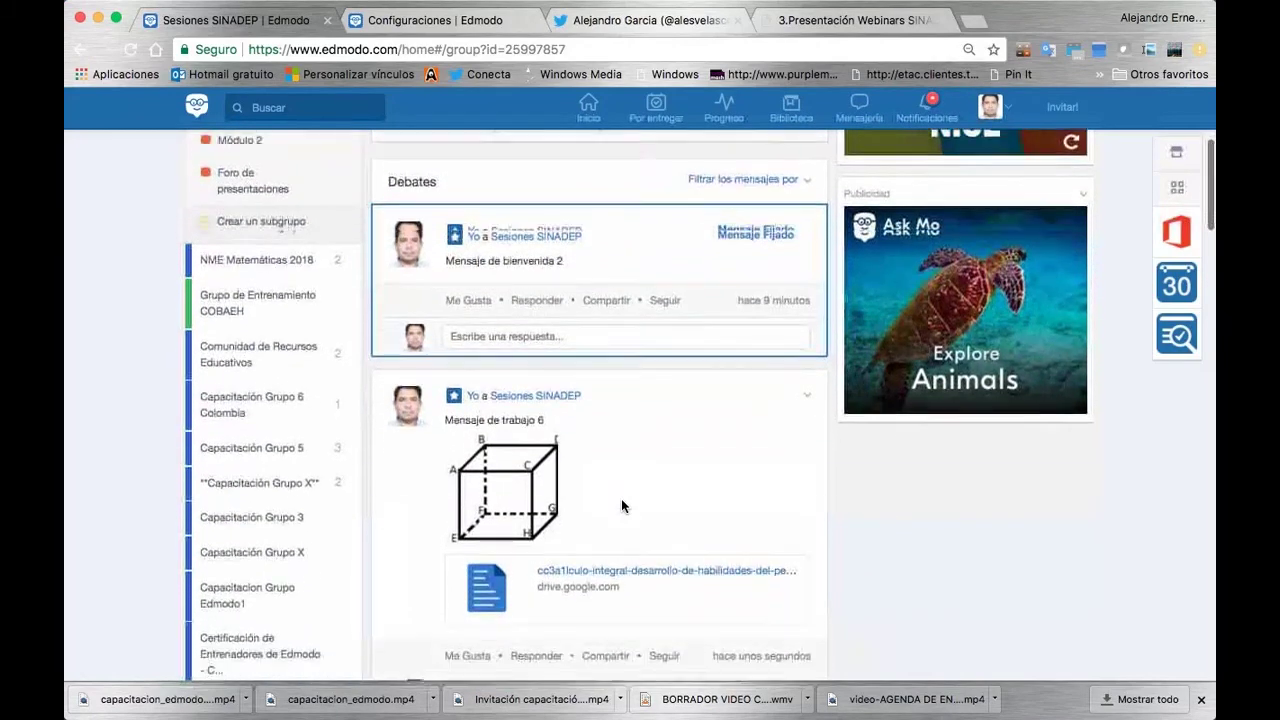
{"action": "scroll", "coordinate": [621, 500], "scroll_direction": "down", "scroll_amount": 1}
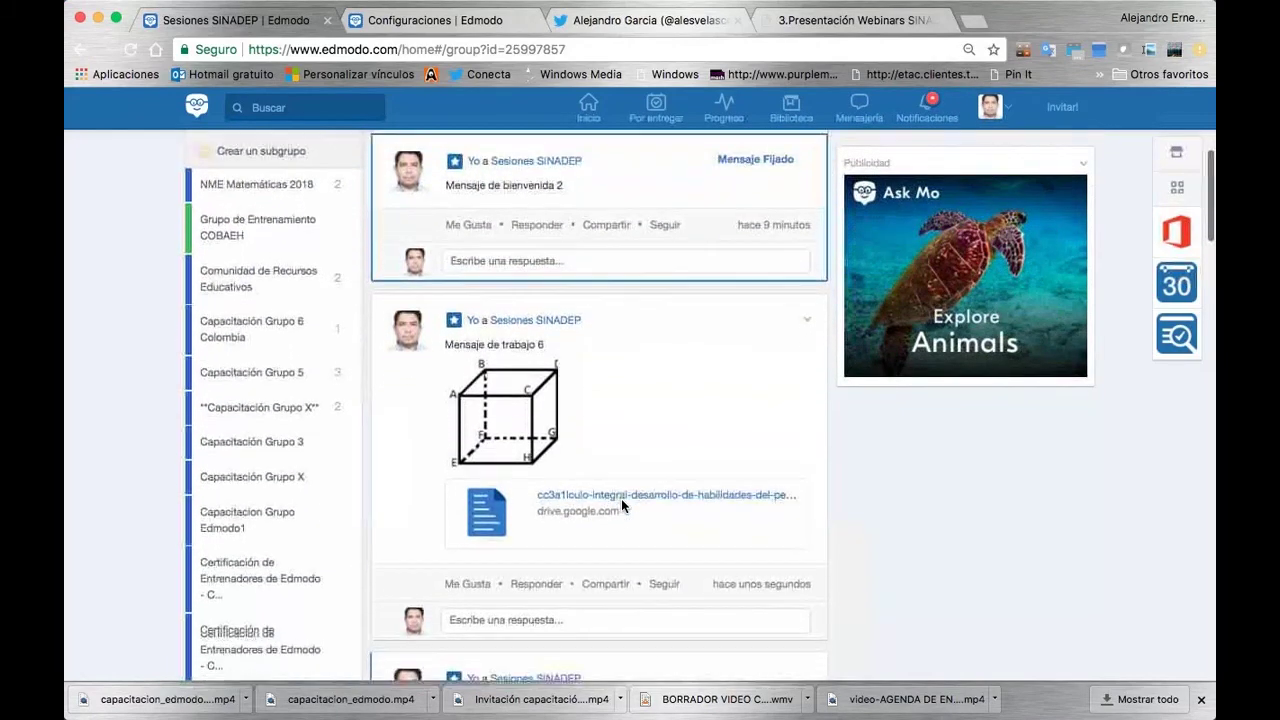
{"action": "scroll", "coordinate": [622, 507], "scroll_direction": "up", "scroll_amount": 1}
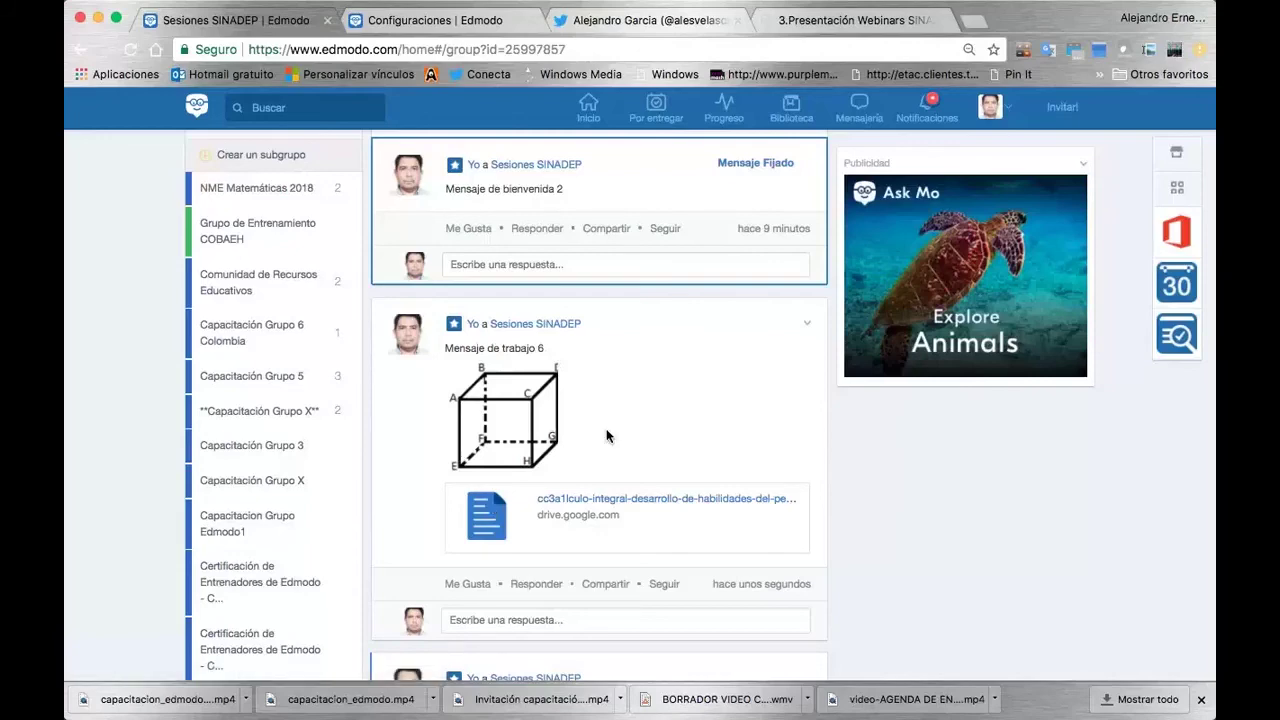
Step: Start another Sesiones SINADEP note with the text "Mensaje de trabajo 7" and a second line reading "Texto en negritas"
{"action": "scroll", "coordinate": [606, 436], "scroll_direction": "up", "scroll_amount": 3}
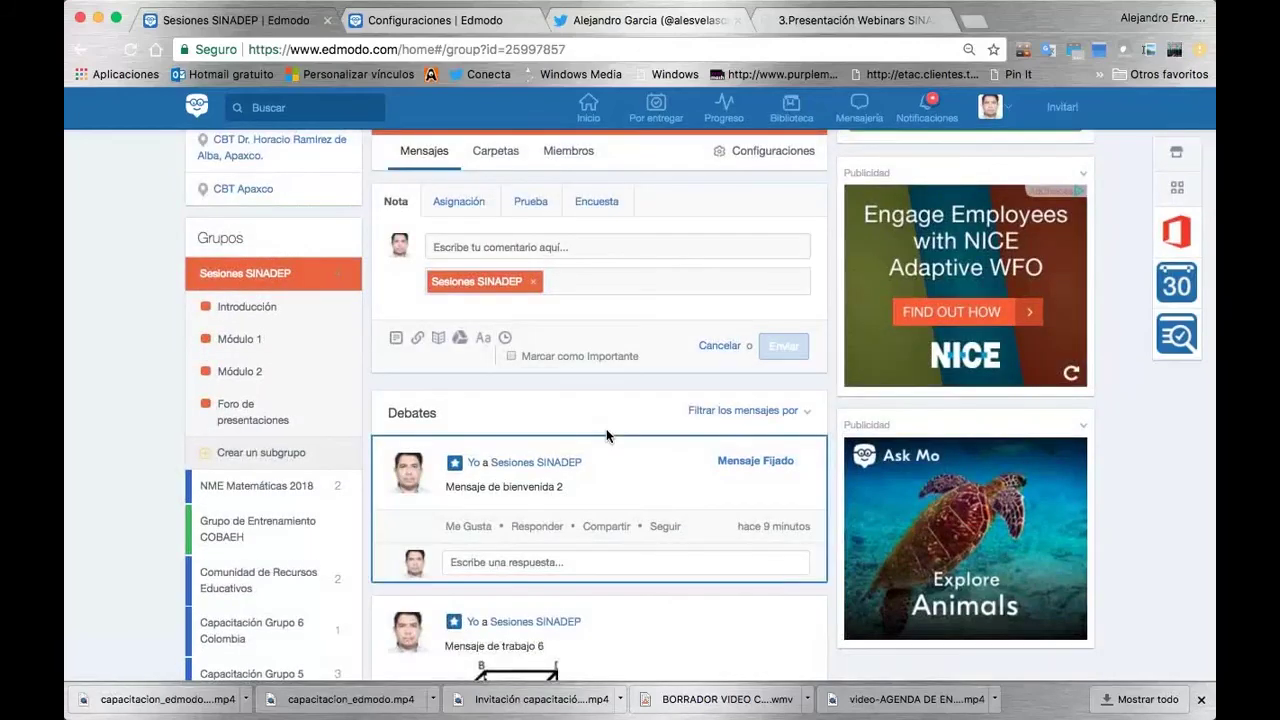
{"action": "scroll", "coordinate": [606, 435], "scroll_direction": "up", "scroll_amount": 1}
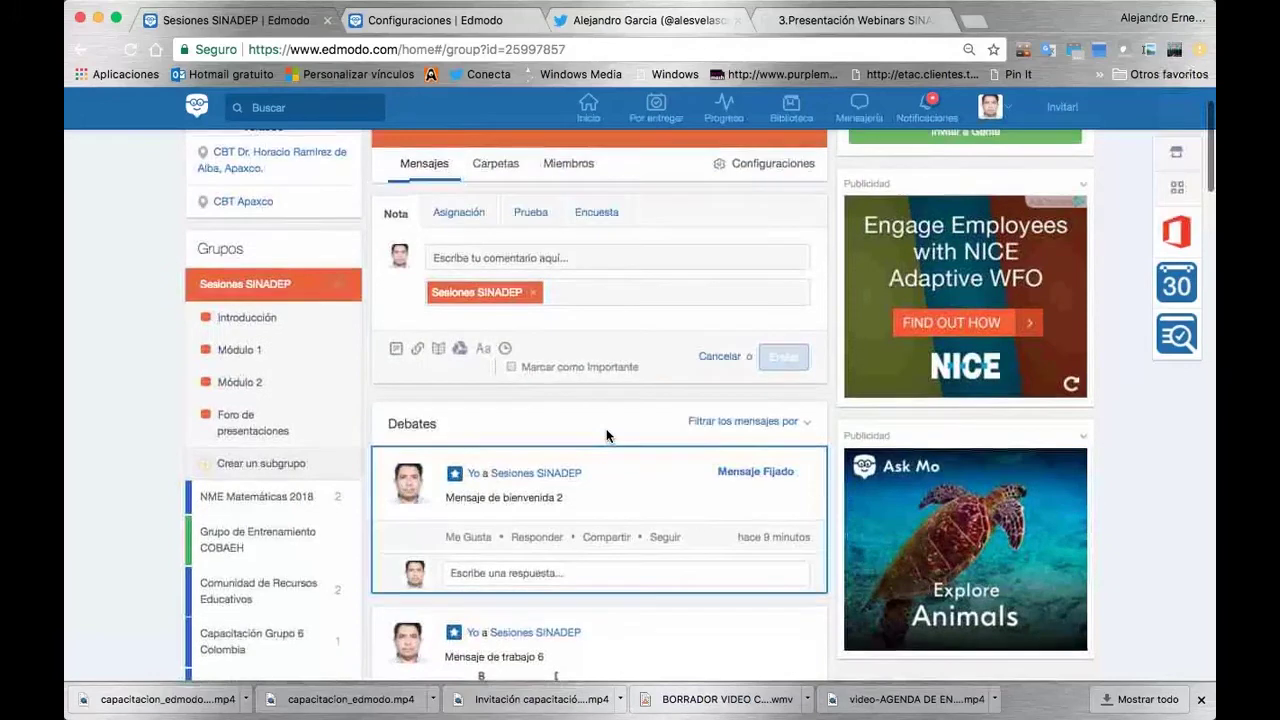
{"action": "left_click", "coordinate": [520, 253]}
{"action": "type", "text": "Mensaje de trabajo 7"}
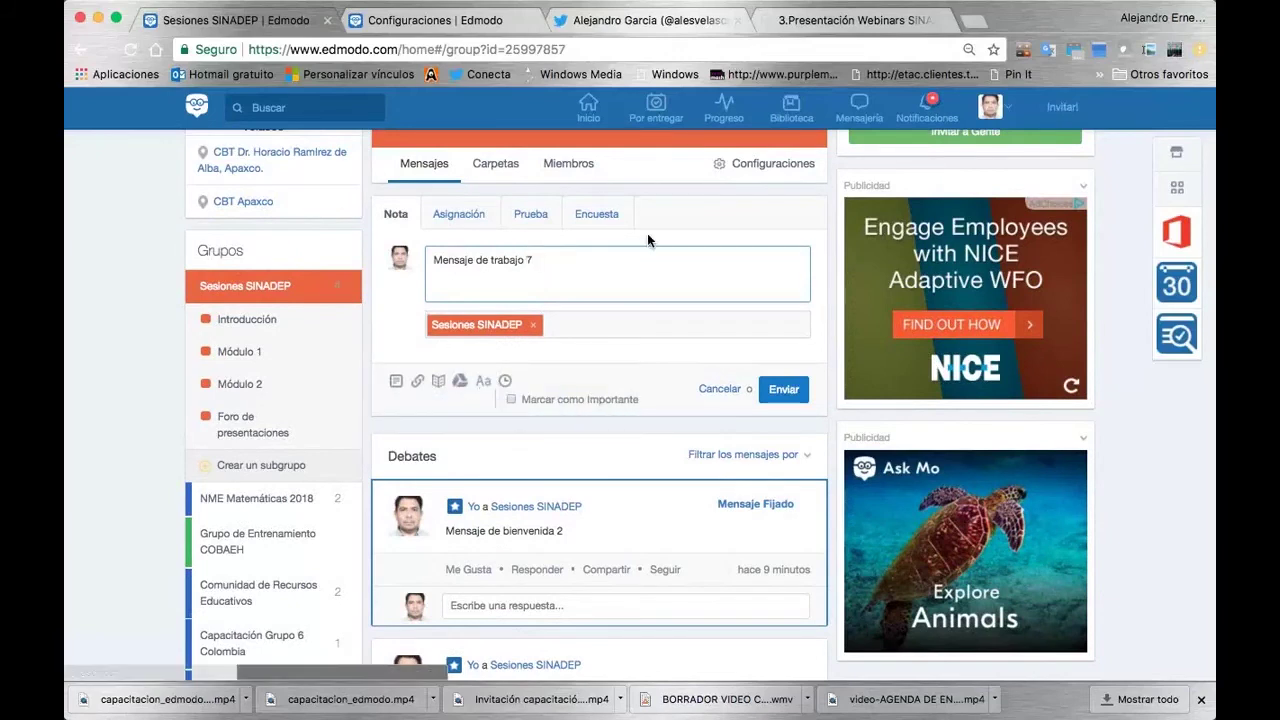
{"action": "type", "text": "TExto en"}
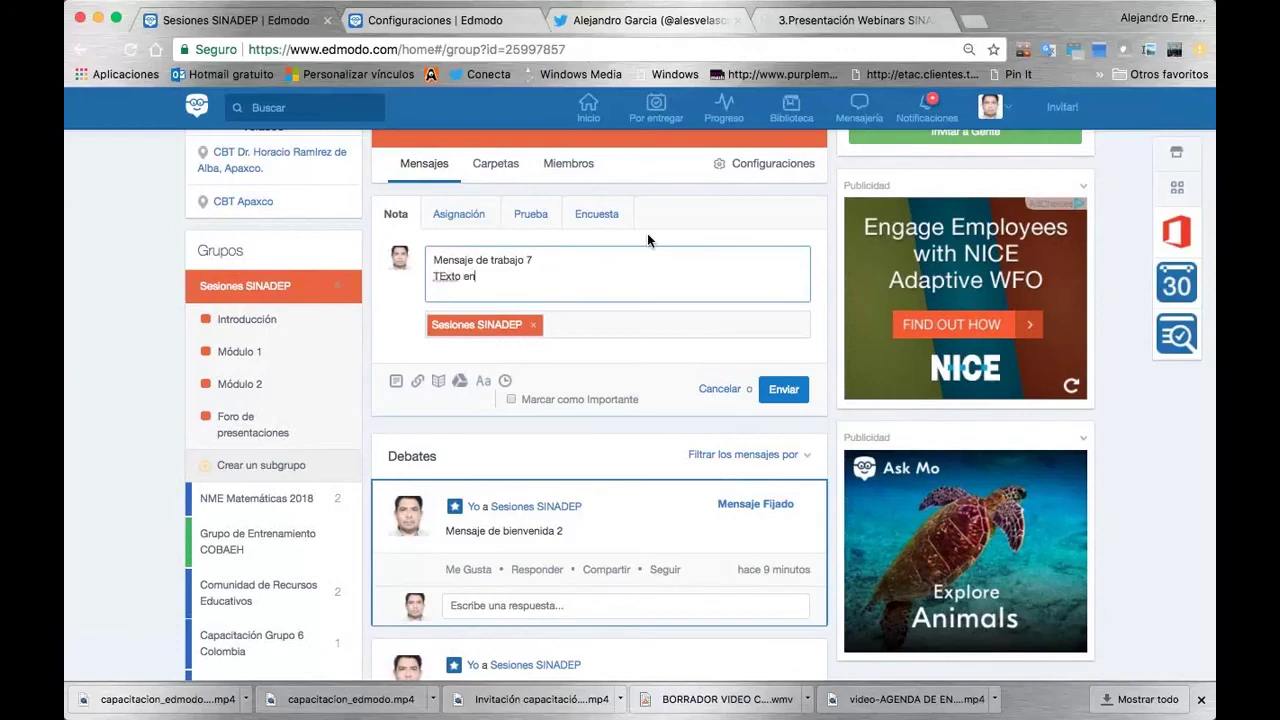
{"action": "type", "text": " negritas"}
{"action": "key", "text": "alt+Left"}
{"action": "key", "text": "alt+Left"}
{"action": "key", "text": "Left"}
{"action": "key", "text": "Left"}
{"action": "key", "text": "Left"}
{"action": "key", "text": "Left"}
{"action": "key", "text": "BackSpace"}
{"action": "type", "text": "e"}
Step: Consult the text format help and enclose the "Texto en negritas" line in double asterisks for bold
{"action": "left_click", "coordinate": [484, 382]}
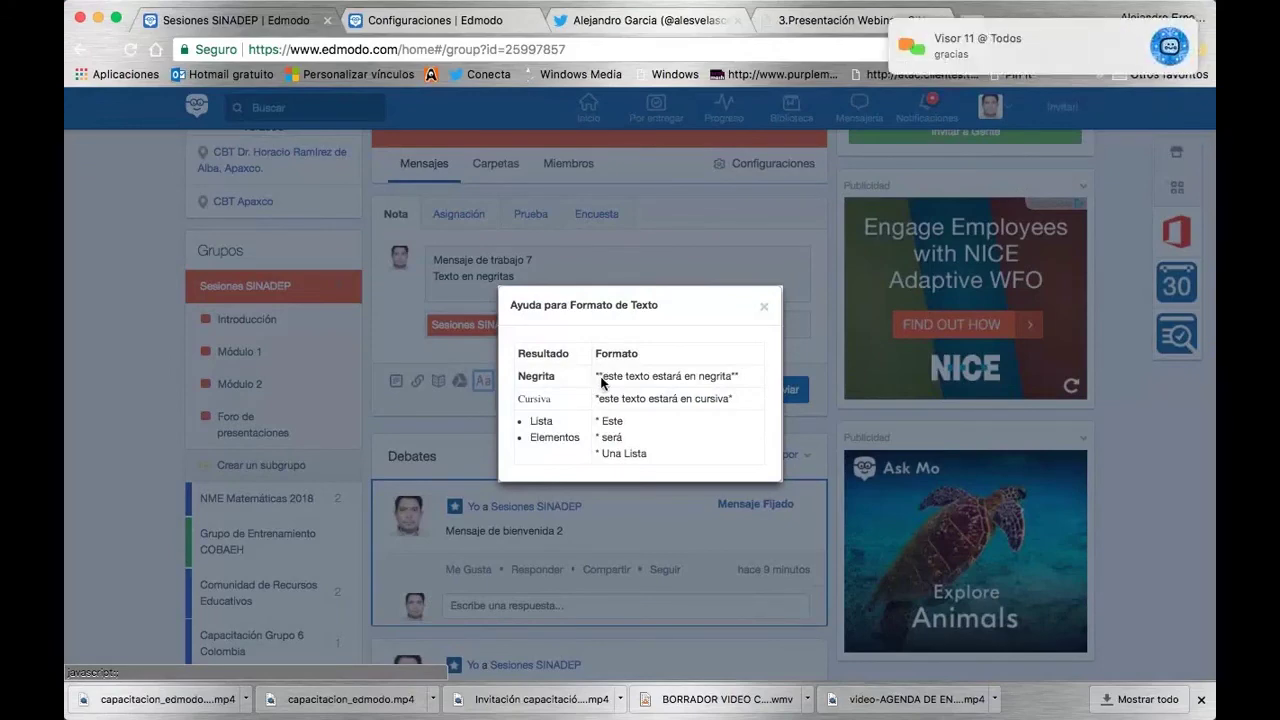
{"action": "left_click", "coordinate": [430, 253]}
{"action": "type", "text": "**"}
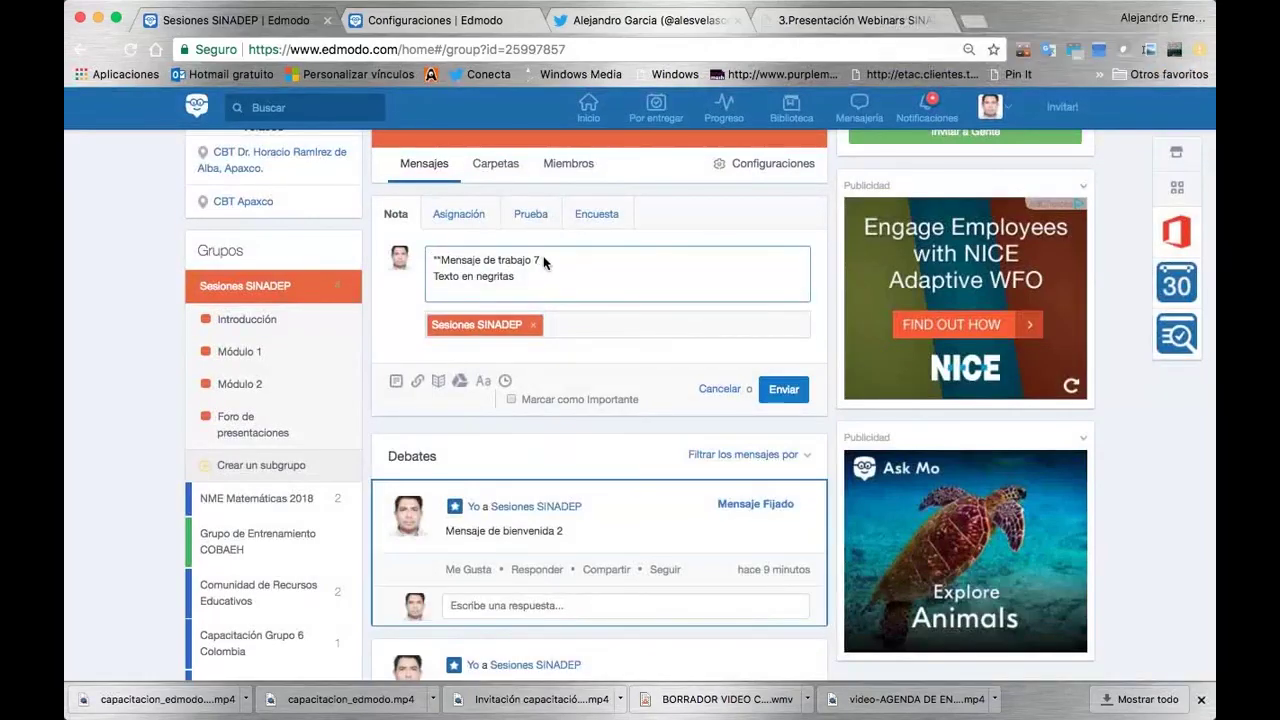
{"action": "left_click", "coordinate": [440, 263]}
{"action": "key", "text": "BackSpace"}
{"action": "key", "text": "BackSpace"}
{"action": "key", "text": "Down"}
{"action": "type", "text": "**"}
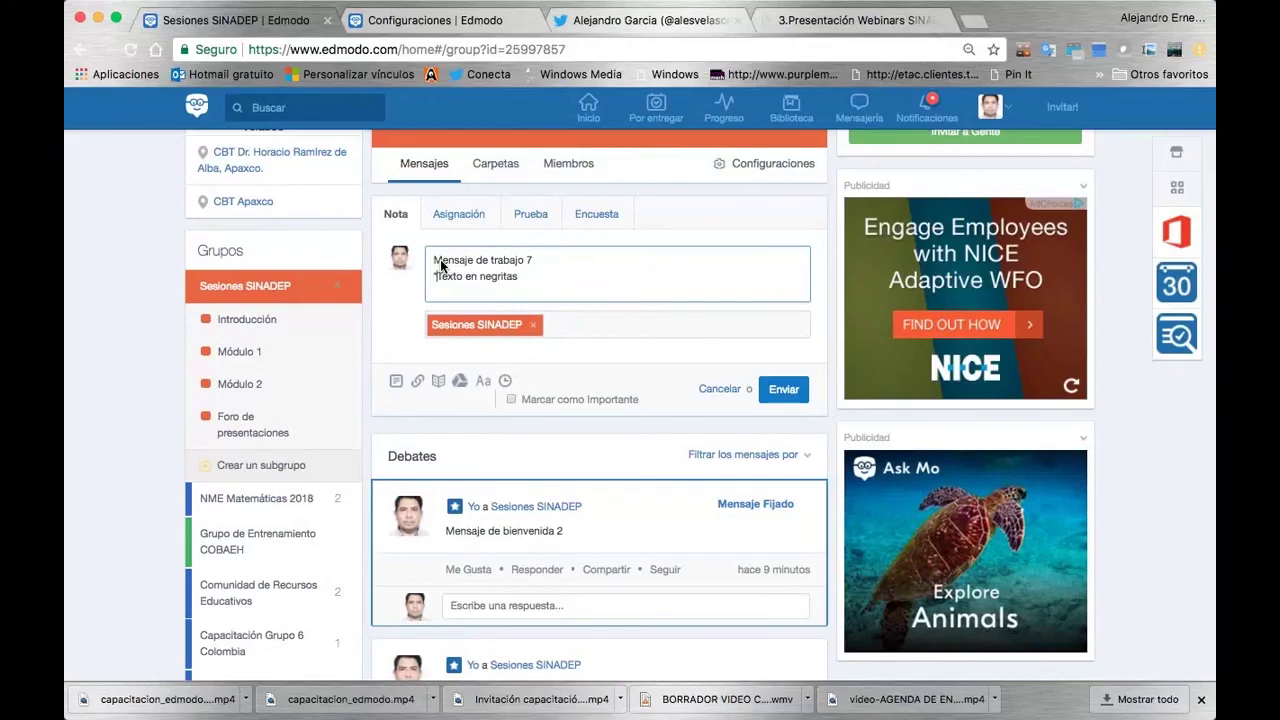
{"action": "left_click", "coordinate": [530, 280]}
Step: Check the italic format in the text format help and add the line "*Texto cursiva*" to the note
{"action": "left_click", "coordinate": [483, 381]}
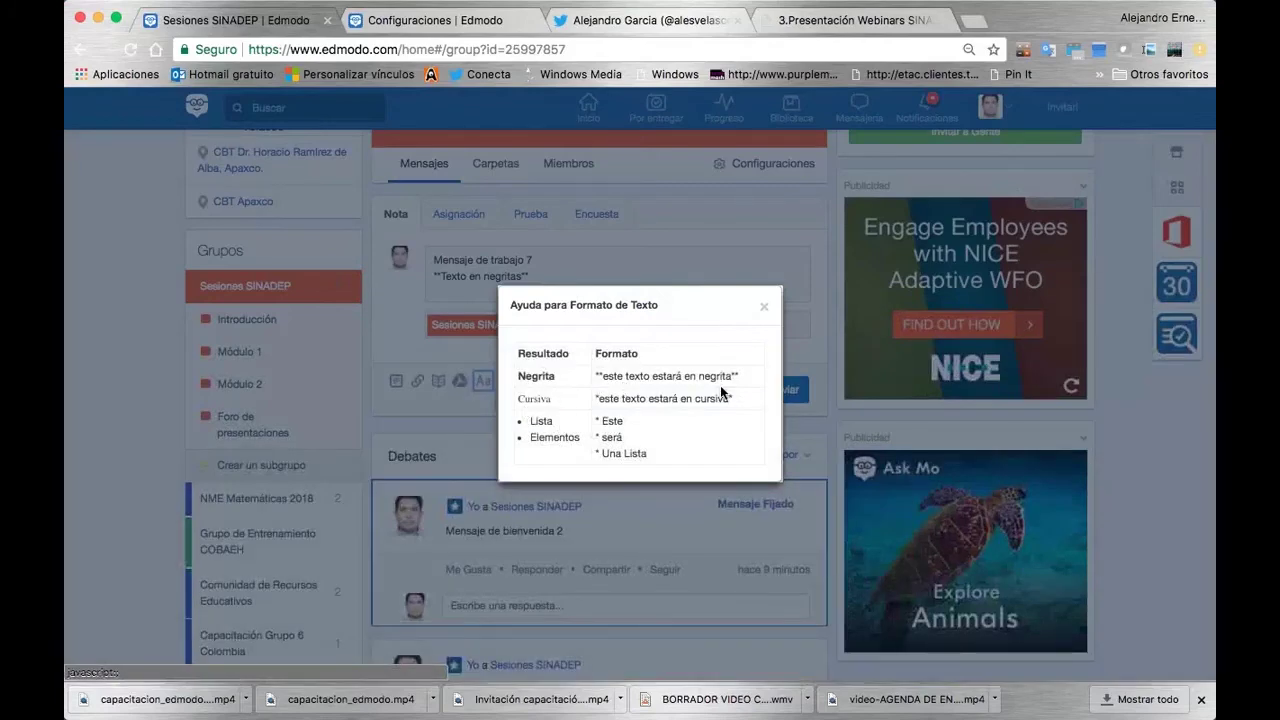
{"action": "left_click", "coordinate": [451, 293]}
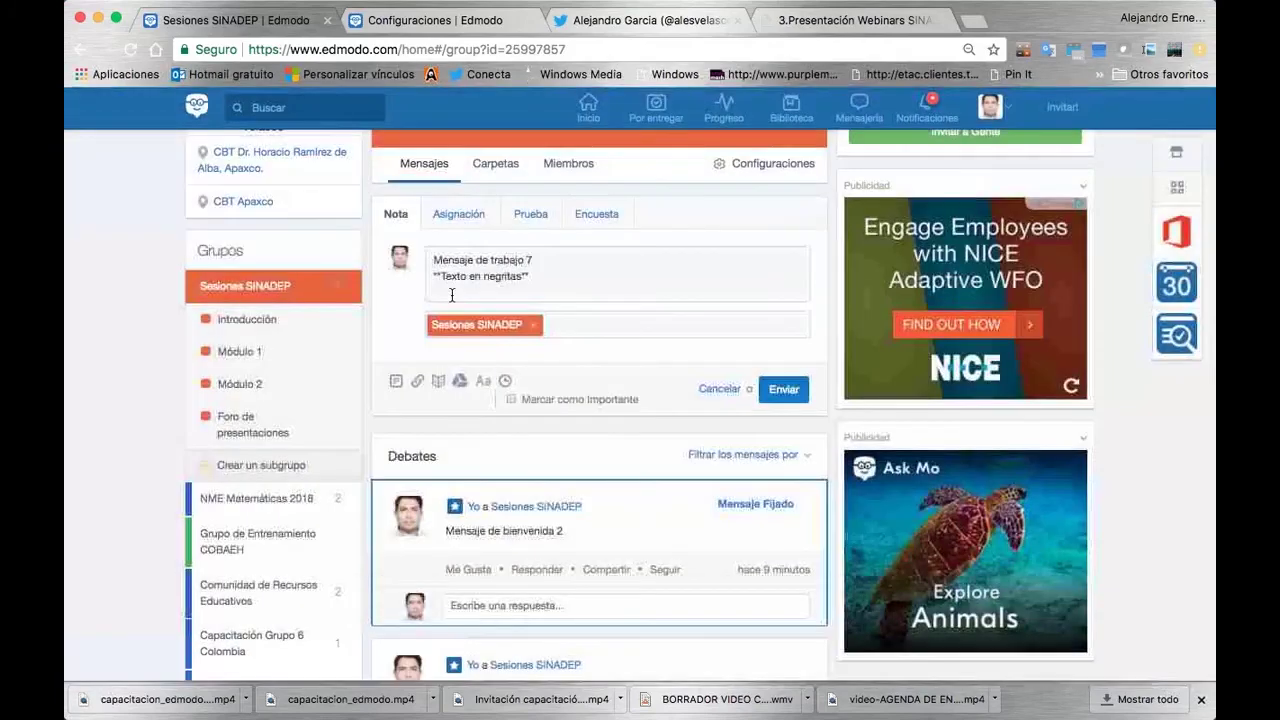
{"action": "key", "text": "Return"}
{"action": "type", "text": "1"}
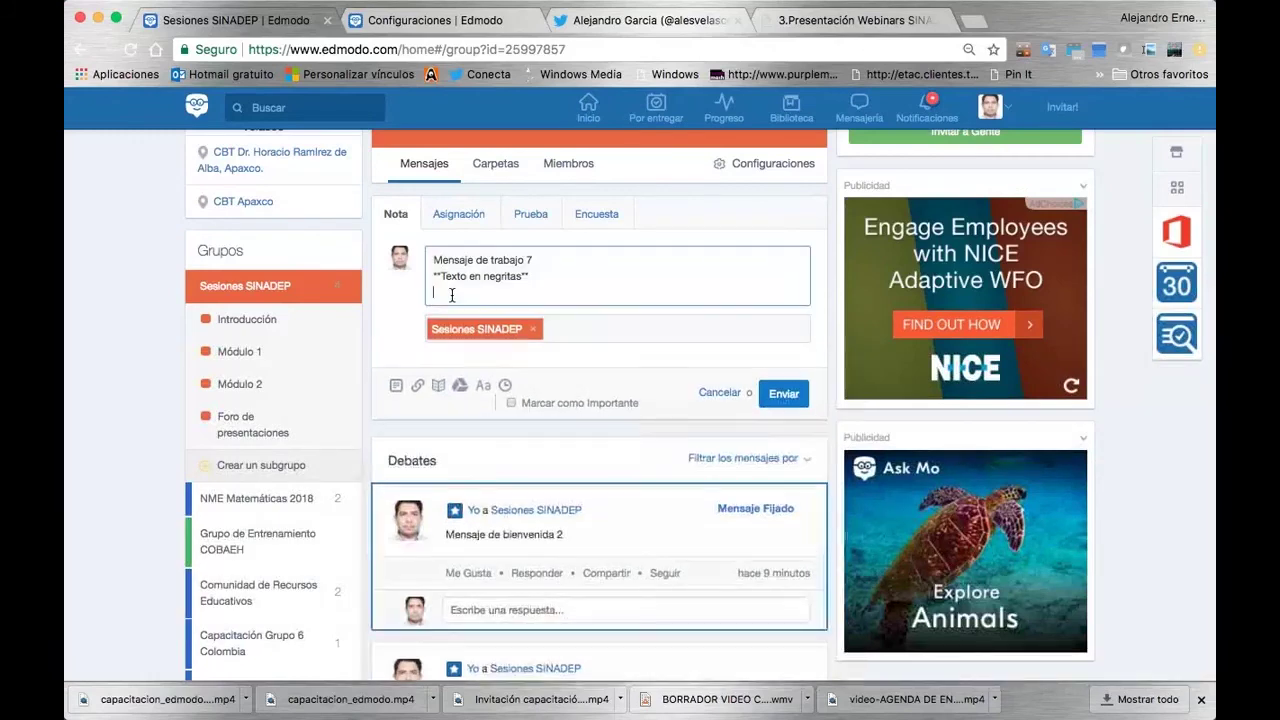
{"action": "type", "text": "Texto"}
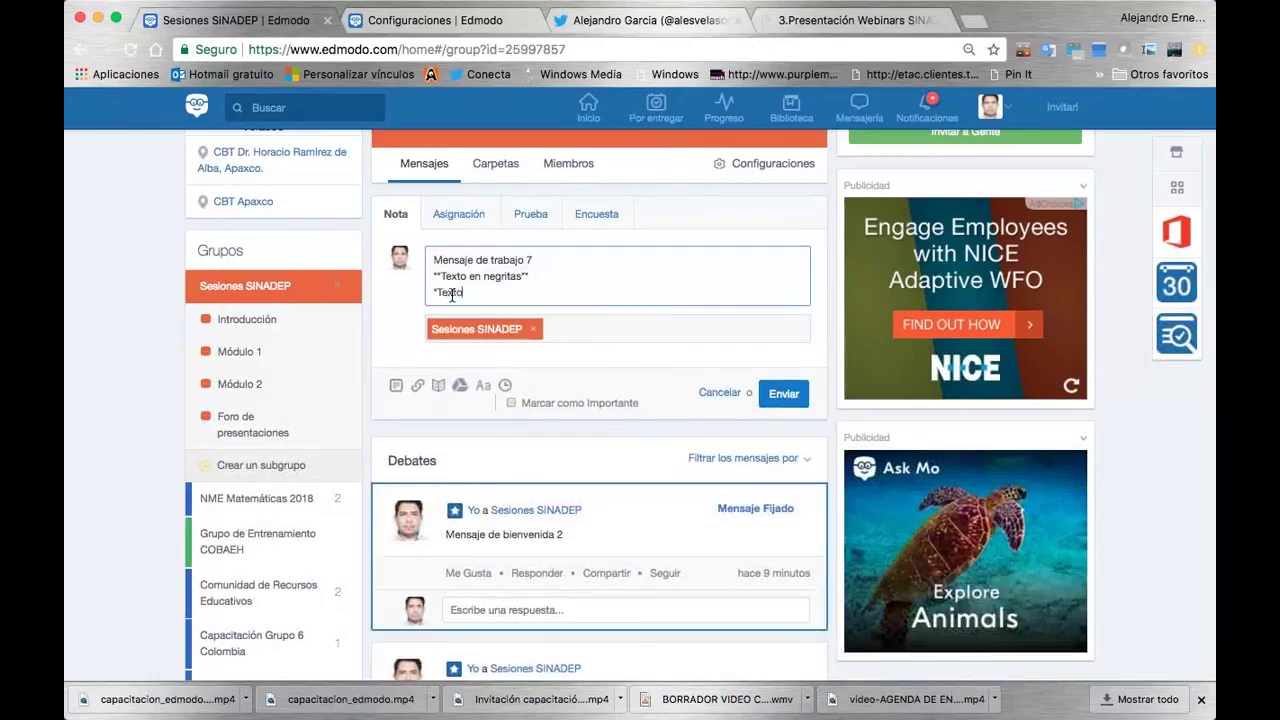
{"action": "type", "text": " cursiva*"}
{"action": "key", "text": "Return"}
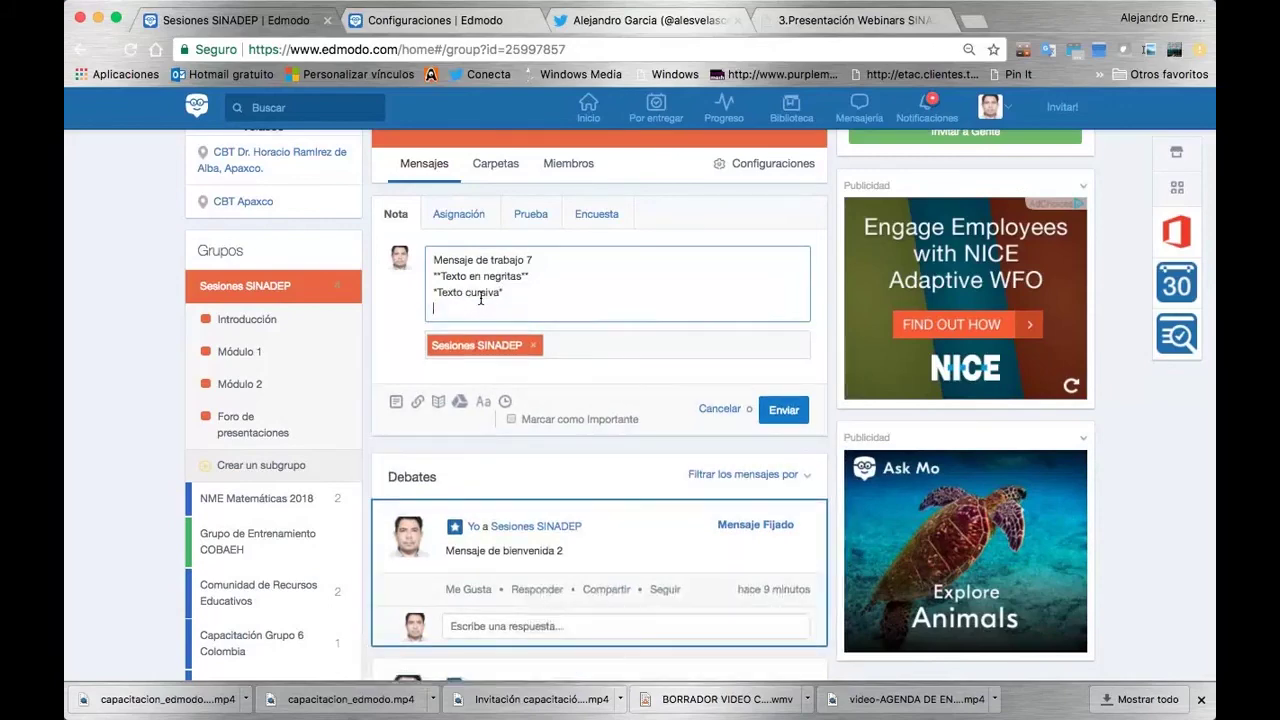
Step: Check the list format in the text format help and add the list items "* Lista 1" and "* Lista 2"
{"action": "left_click", "coordinate": [483, 401]}
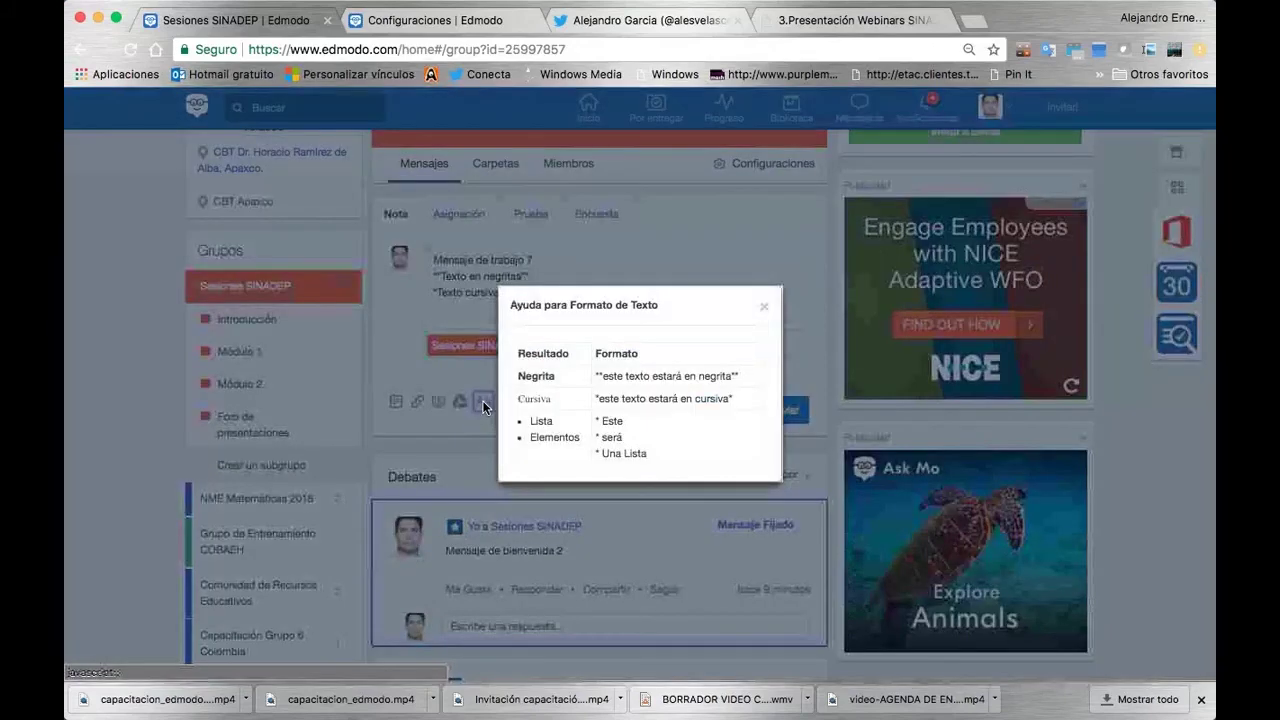
{"action": "left_click", "coordinate": [764, 306]}
{"action": "left_click", "coordinate": [469, 310]}
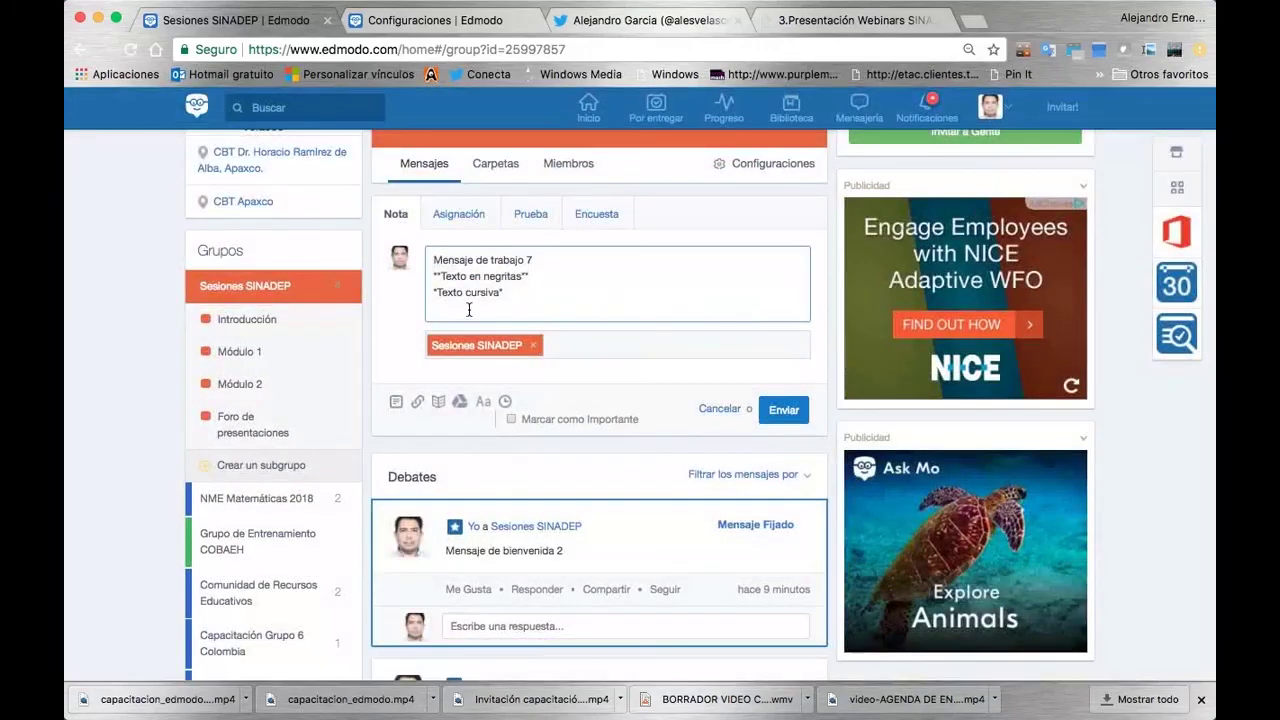
{"action": "type", "text": "* Lista"}
{"action": "key", "text": "Return"}
{"action": "type", "text": "* Lis"}
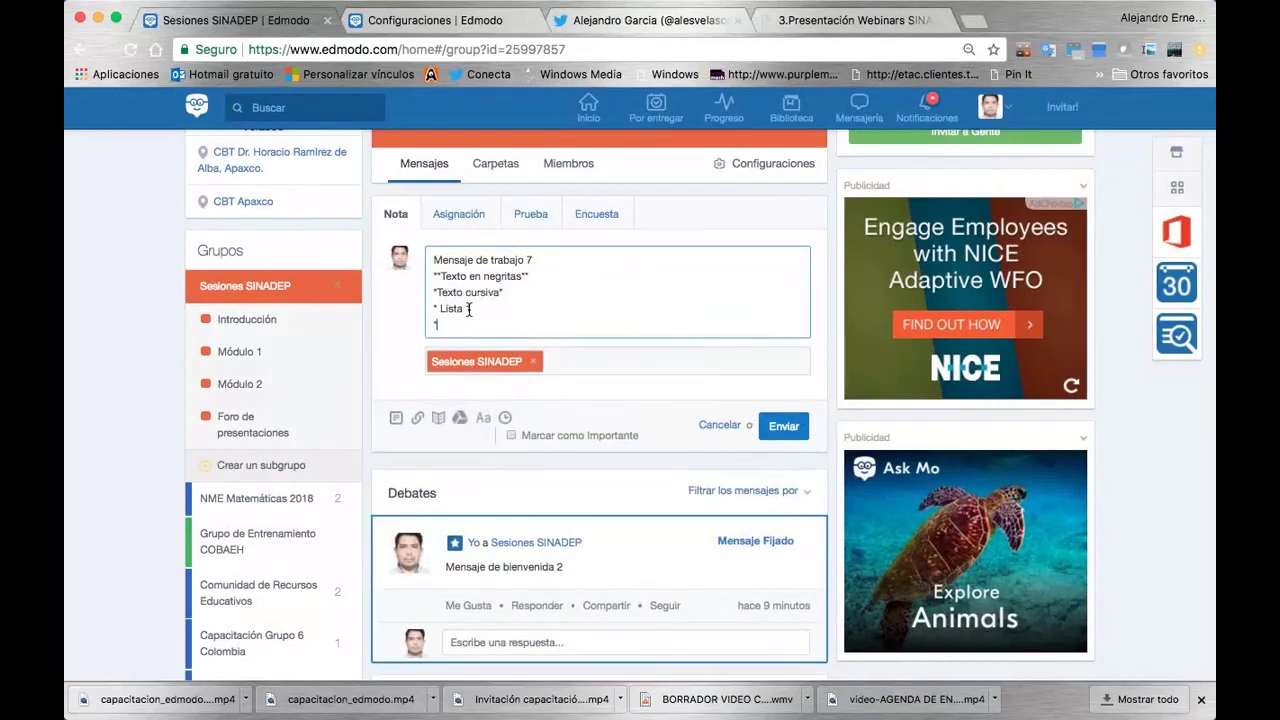
{"action": "type", "text": "ta2"}
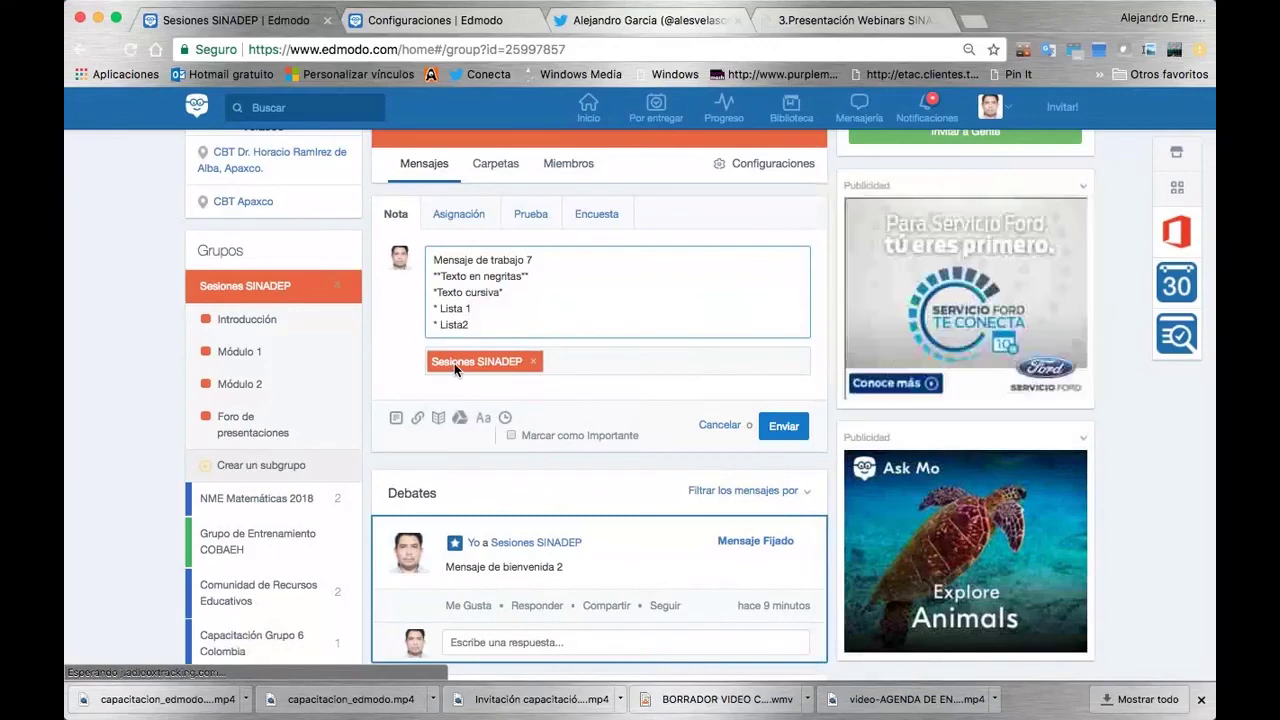
{"action": "key", "text": "Left"}
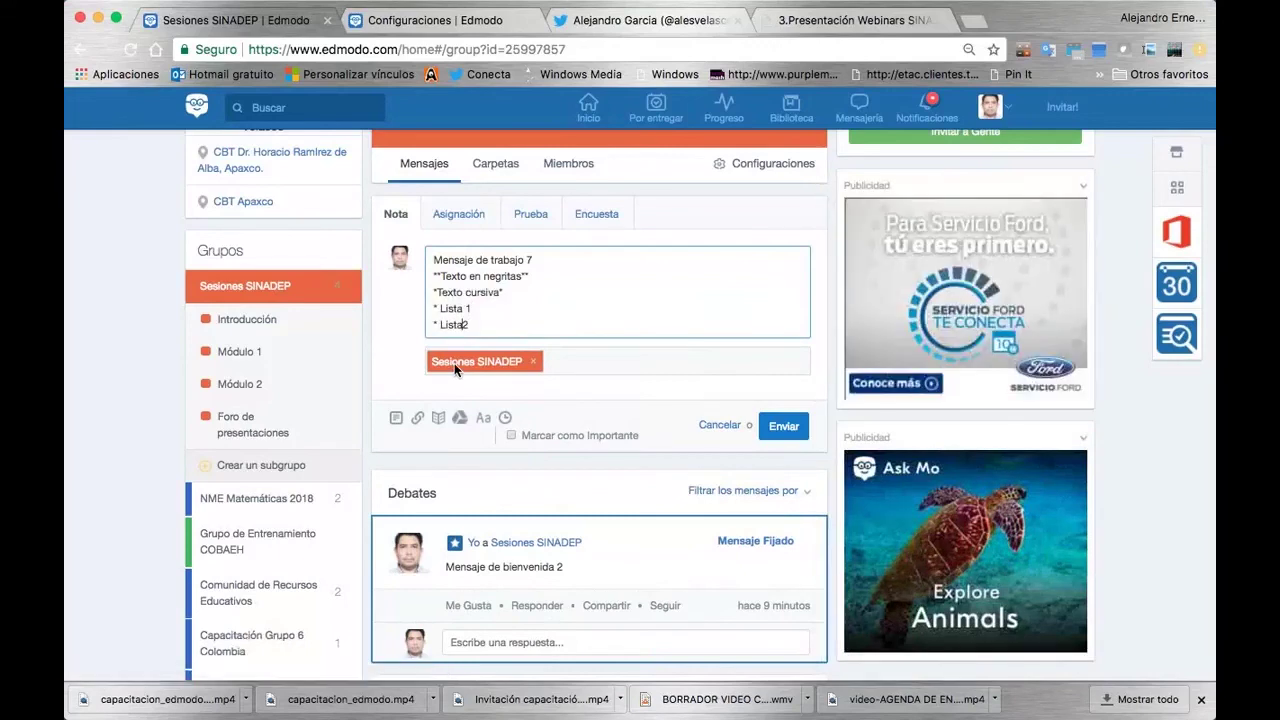
Step: Schedule the note for 12/14/2017 at 6:41 PM and save the date and time
{"action": "left_click", "coordinate": [505, 419]}
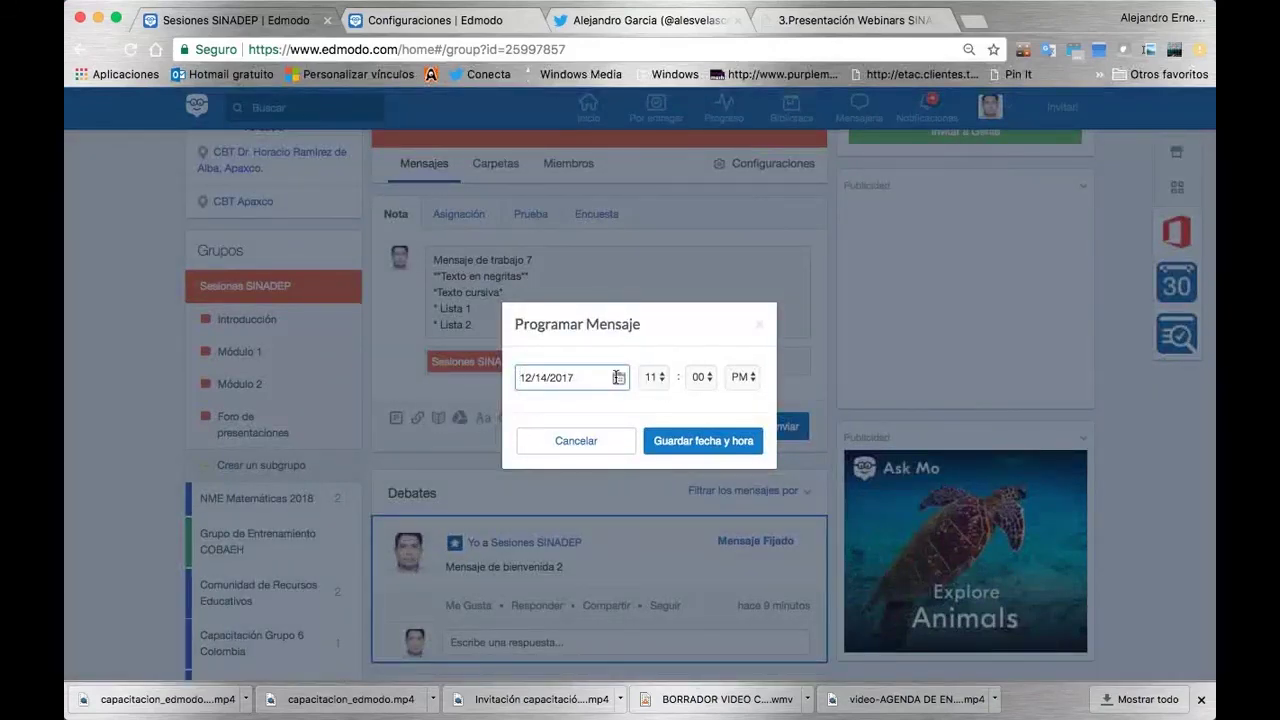
{"action": "left_click", "coordinate": [617, 377]}
{"action": "left_click", "coordinate": [632, 488]}
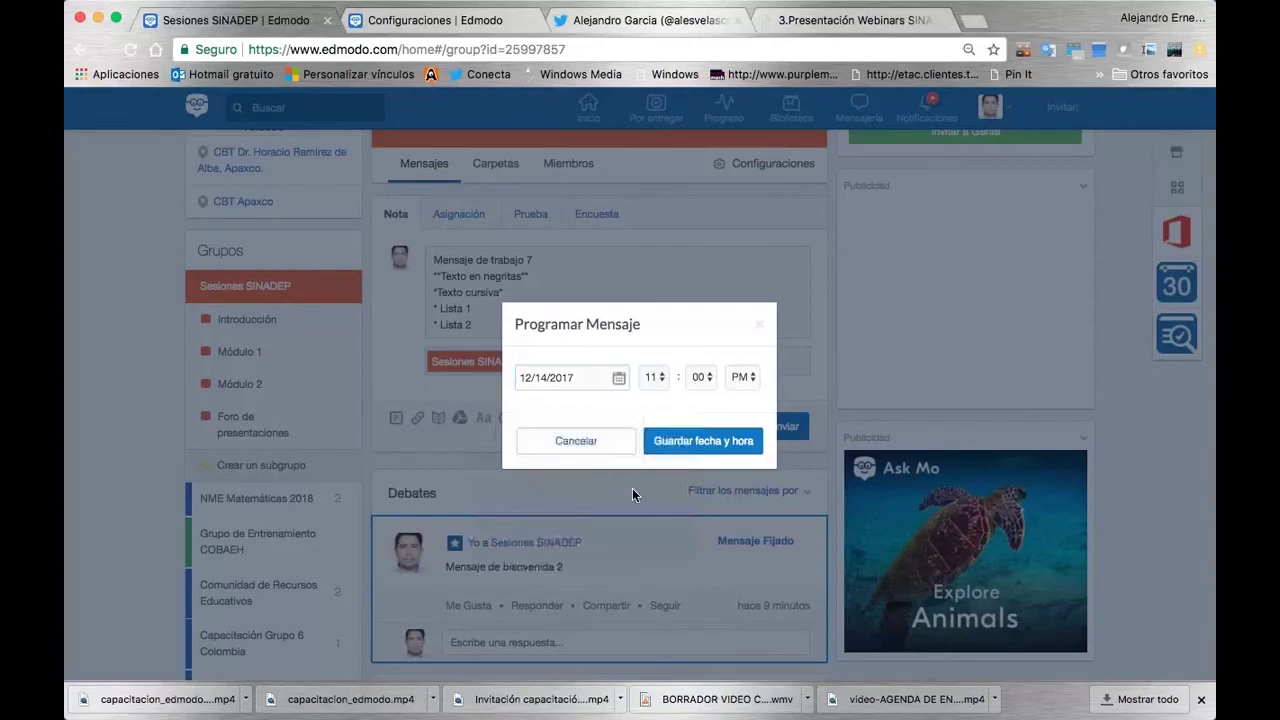
{"action": "left_click", "coordinate": [654, 378]}
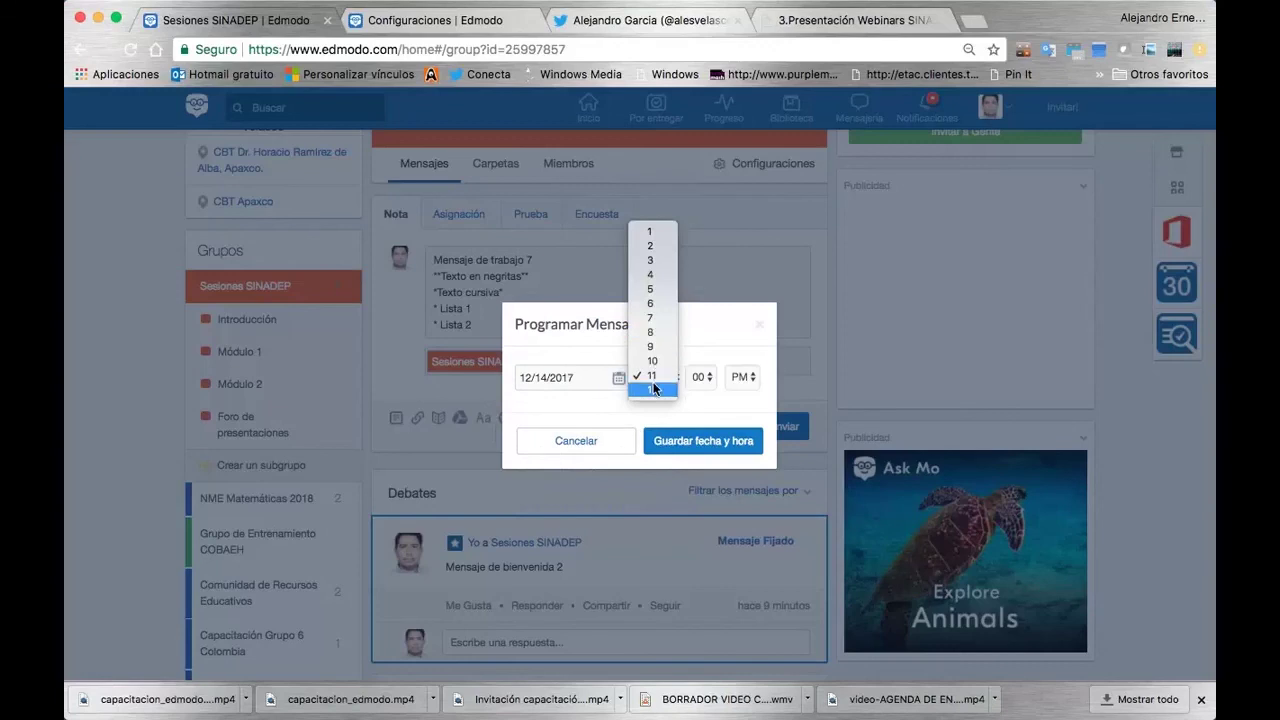
{"action": "left_click", "coordinate": [651, 306]}
{"action": "left_click", "coordinate": [710, 380]}
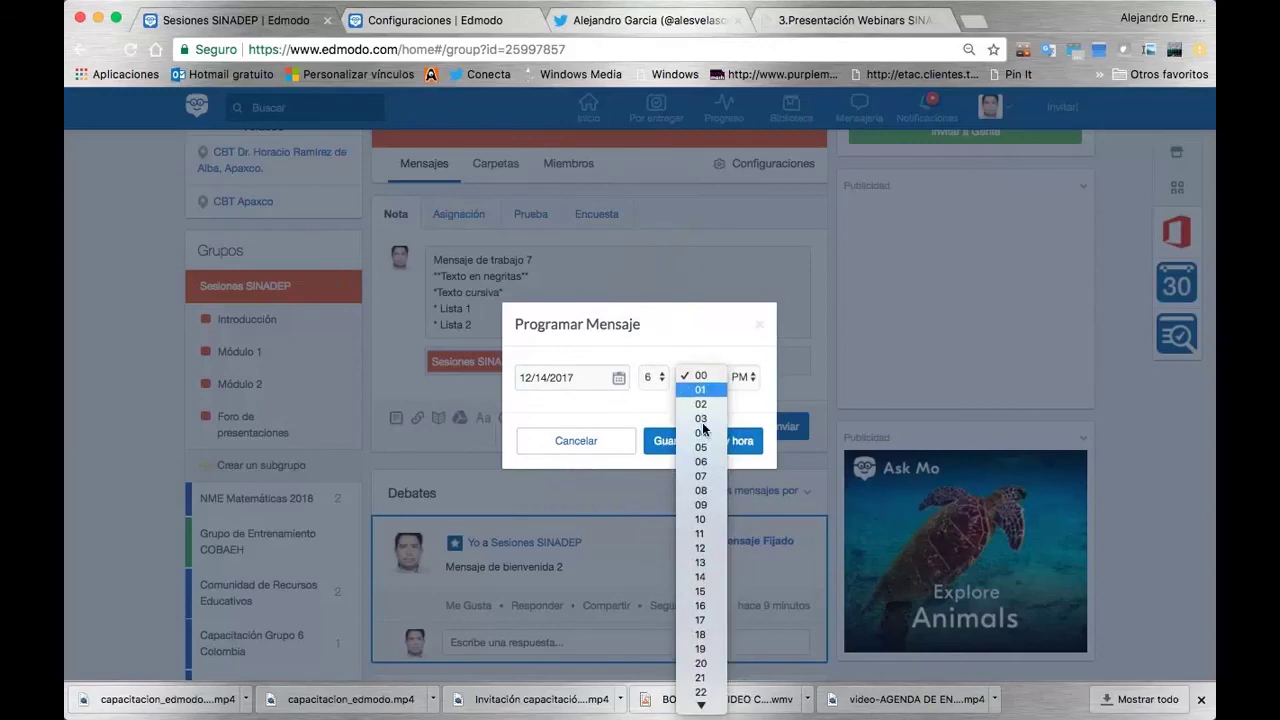
{"action": "scroll", "coordinate": [703, 634], "scroll_direction": "down", "scroll_amount": 5}
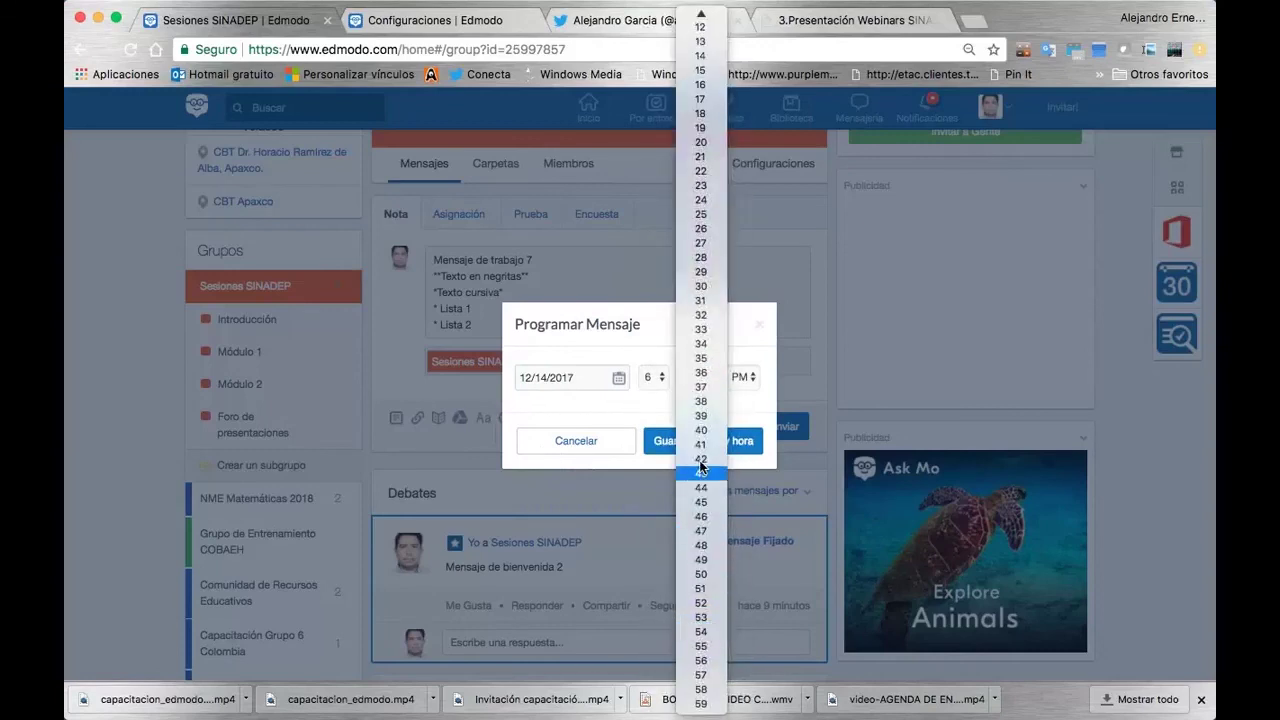
{"action": "left_click", "coordinate": [701, 444]}
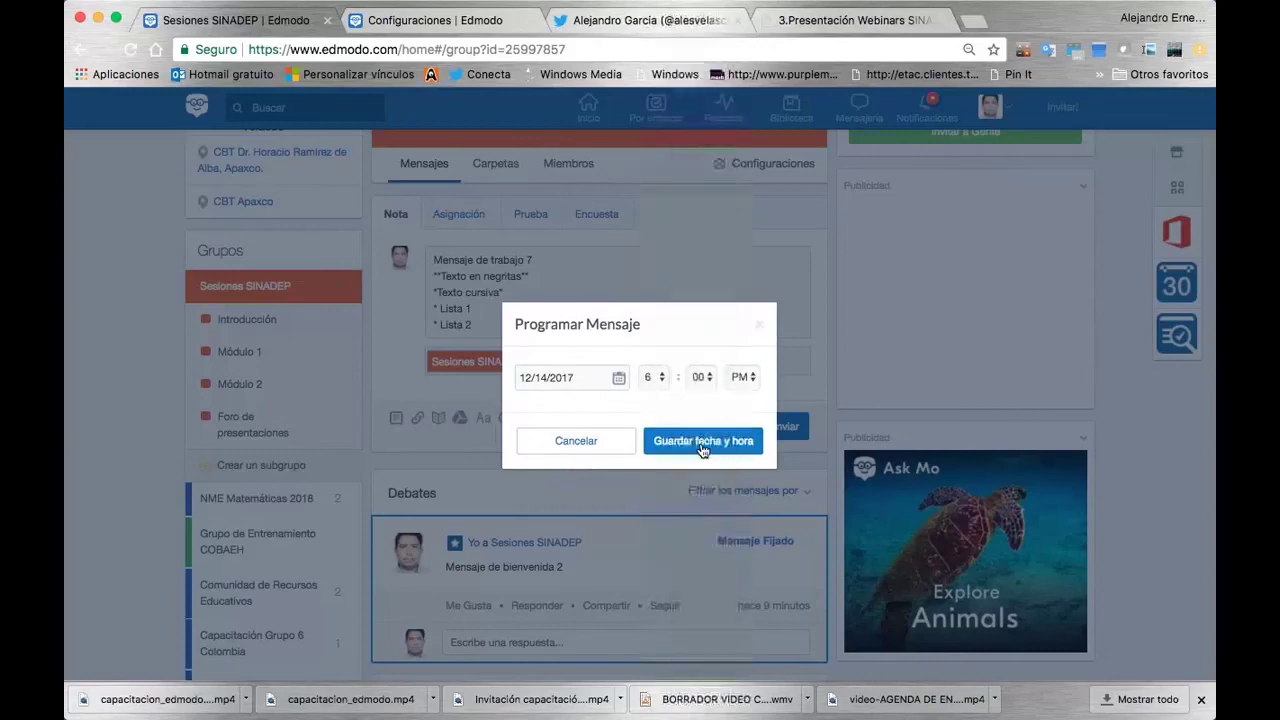
{"action": "left_click", "coordinate": [735, 378]}
{"action": "left_click", "coordinate": [736, 376]}
{"action": "left_click", "coordinate": [699, 444]}
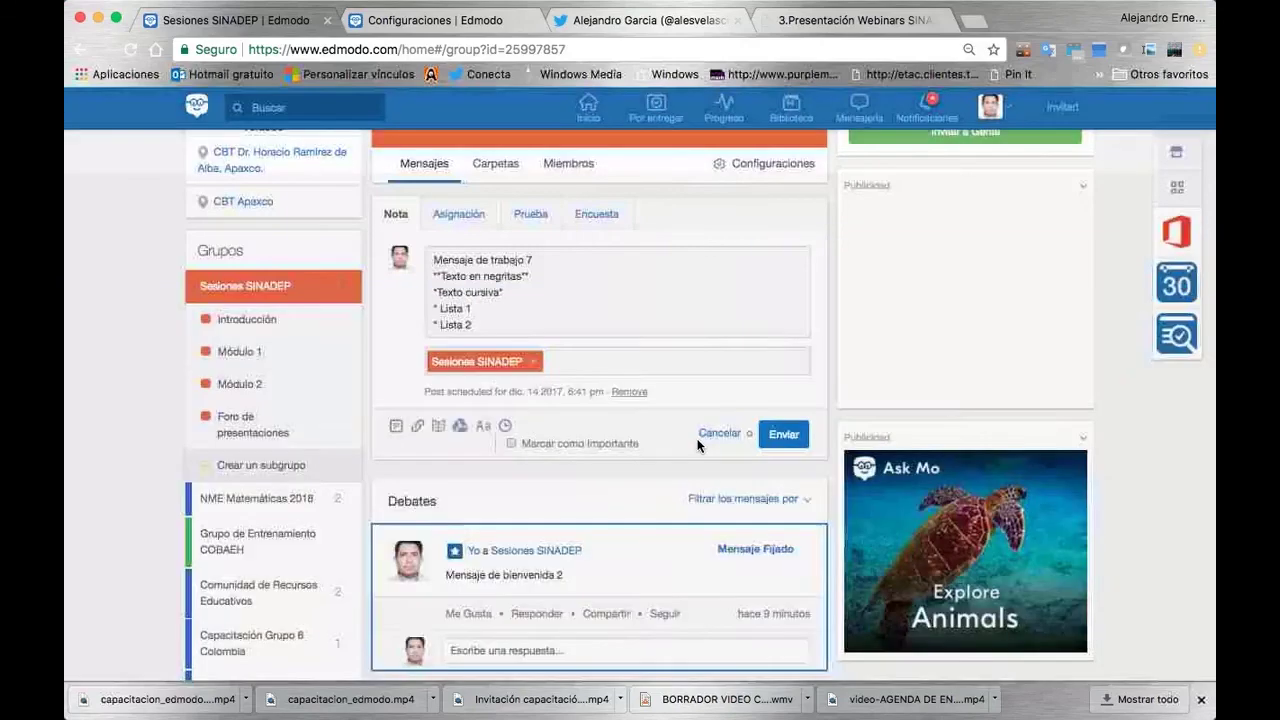
Step: Review the note's scheduled date and time, keep them, and submit the note to Sesiones SINADEP
{"action": "left_click", "coordinate": [505, 425]}
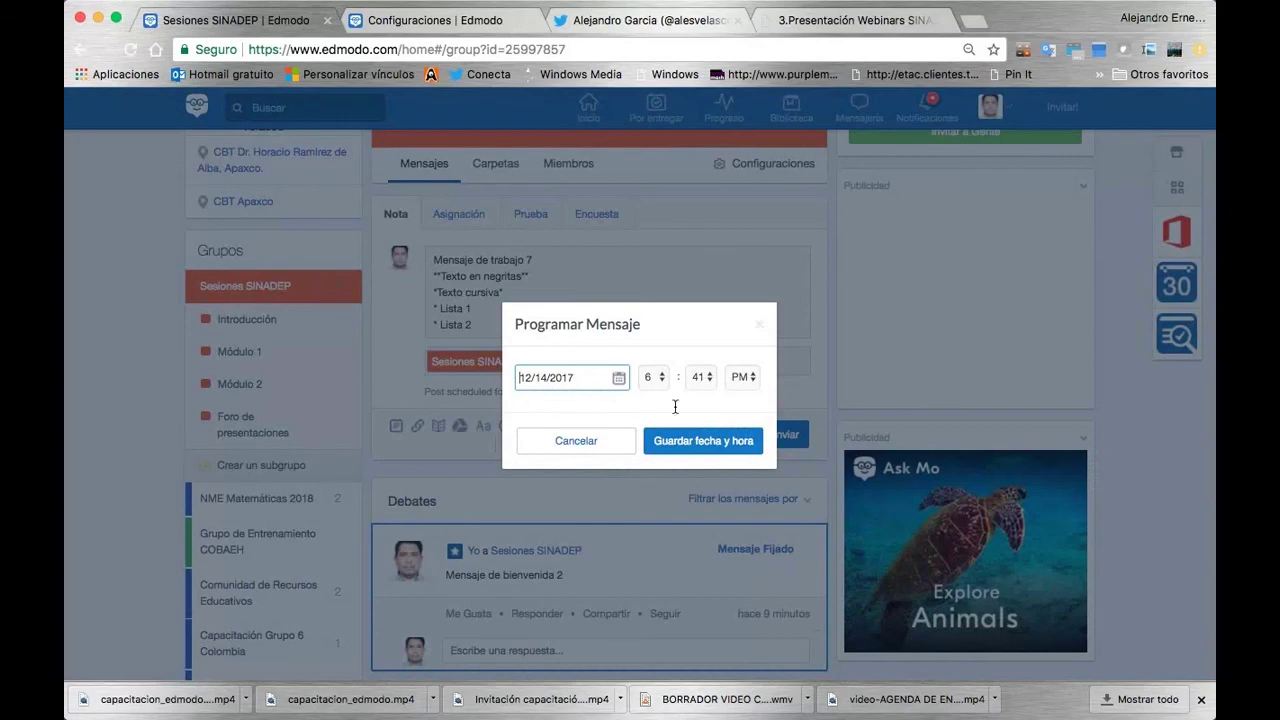
{"action": "left_click", "coordinate": [673, 438]}
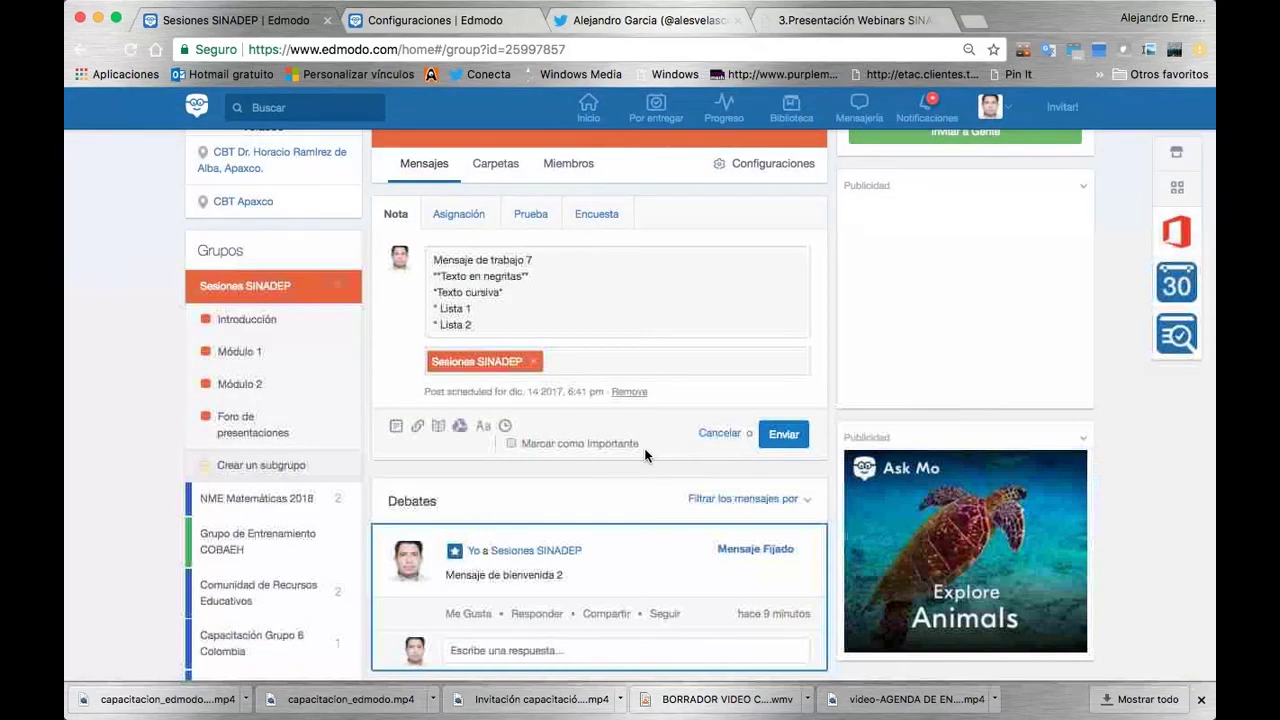
{"action": "left_click", "coordinate": [781, 434]}
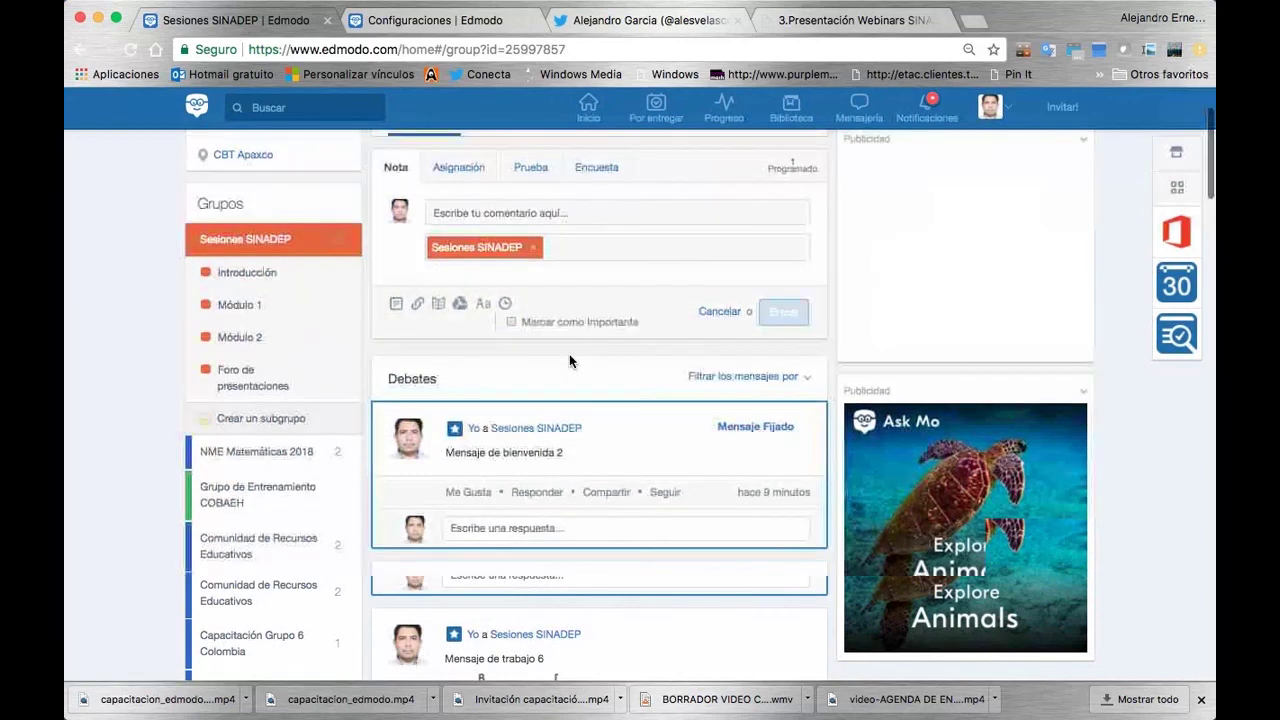
Step: Look through the Sesiones SINADEP feed and open the list of scheduled messages
{"action": "scroll", "coordinate": [569, 354], "scroll_direction": "down", "scroll_amount": 3}
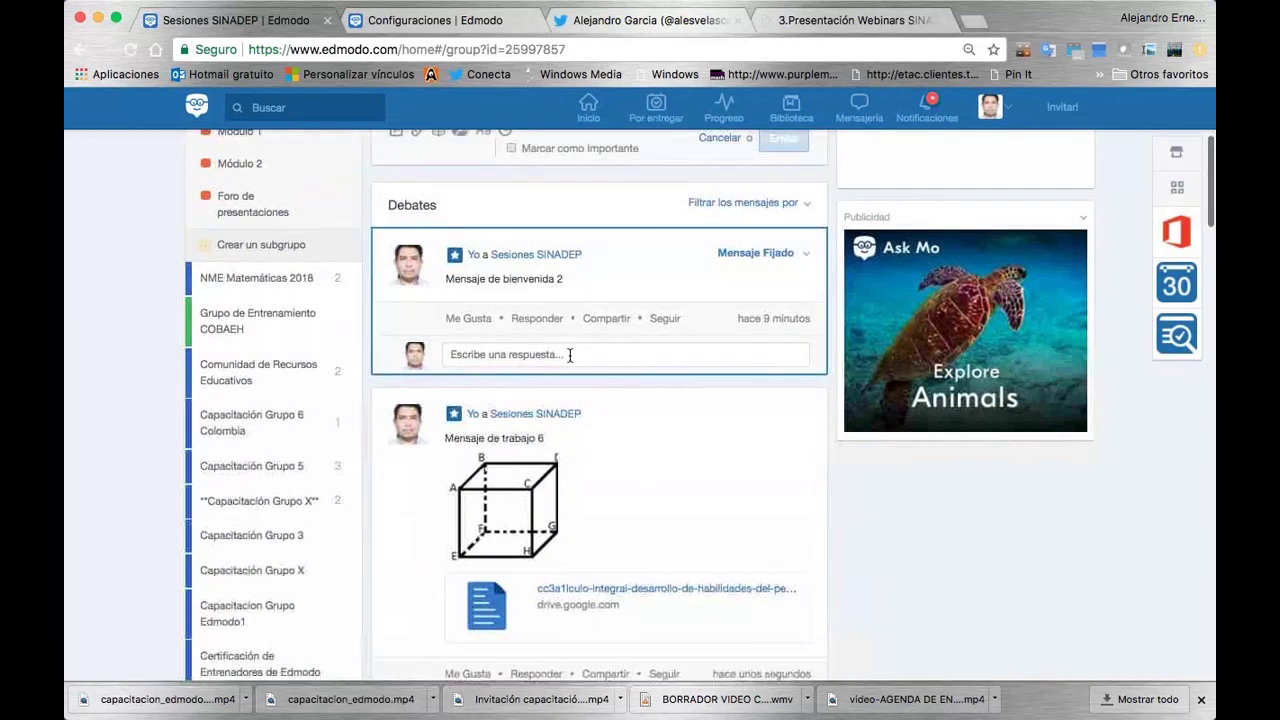
{"action": "scroll", "coordinate": [569, 354], "scroll_direction": "up", "scroll_amount": 3}
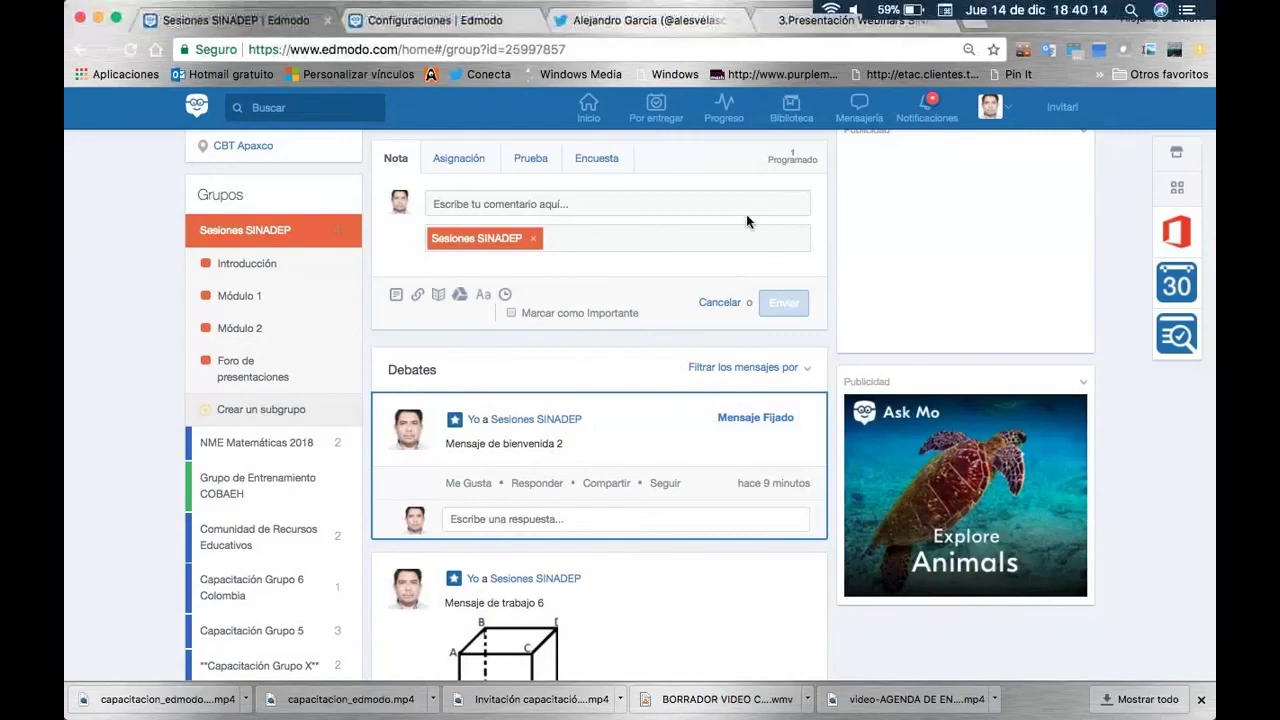
{"action": "scroll", "coordinate": [746, 214], "scroll_direction": "up", "scroll_amount": 2}
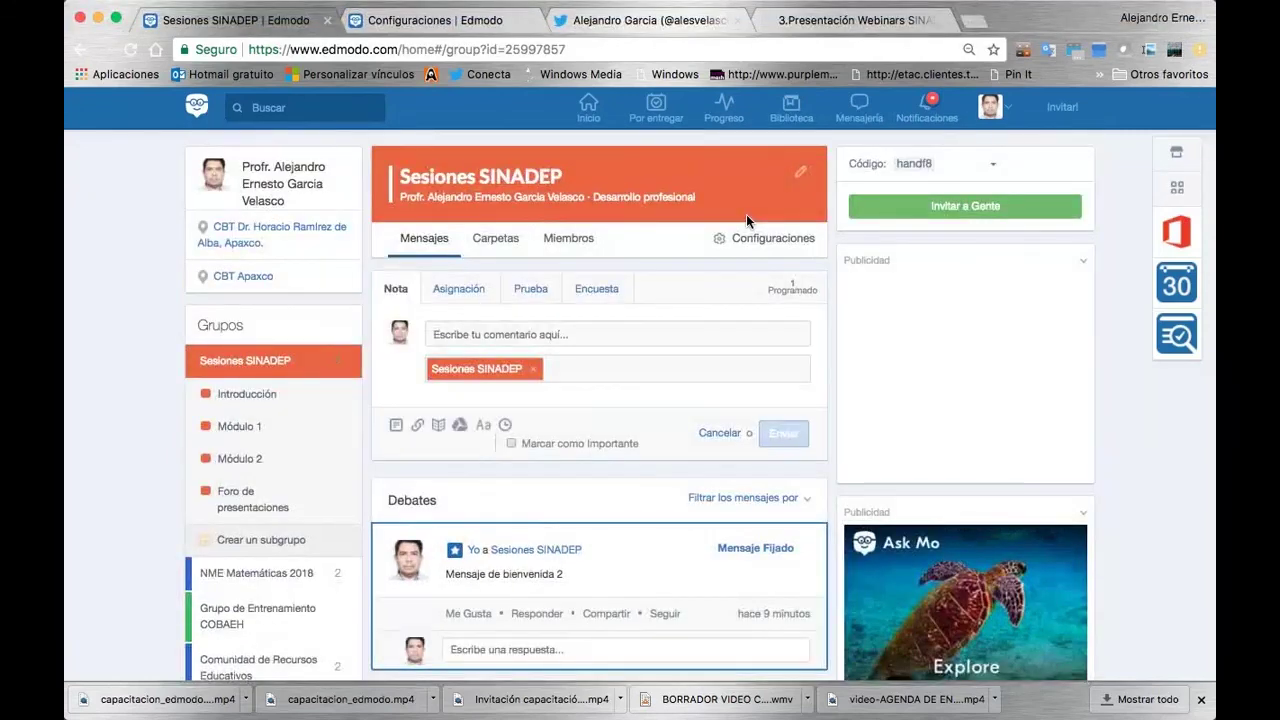
{"action": "left_click", "coordinate": [790, 295]}
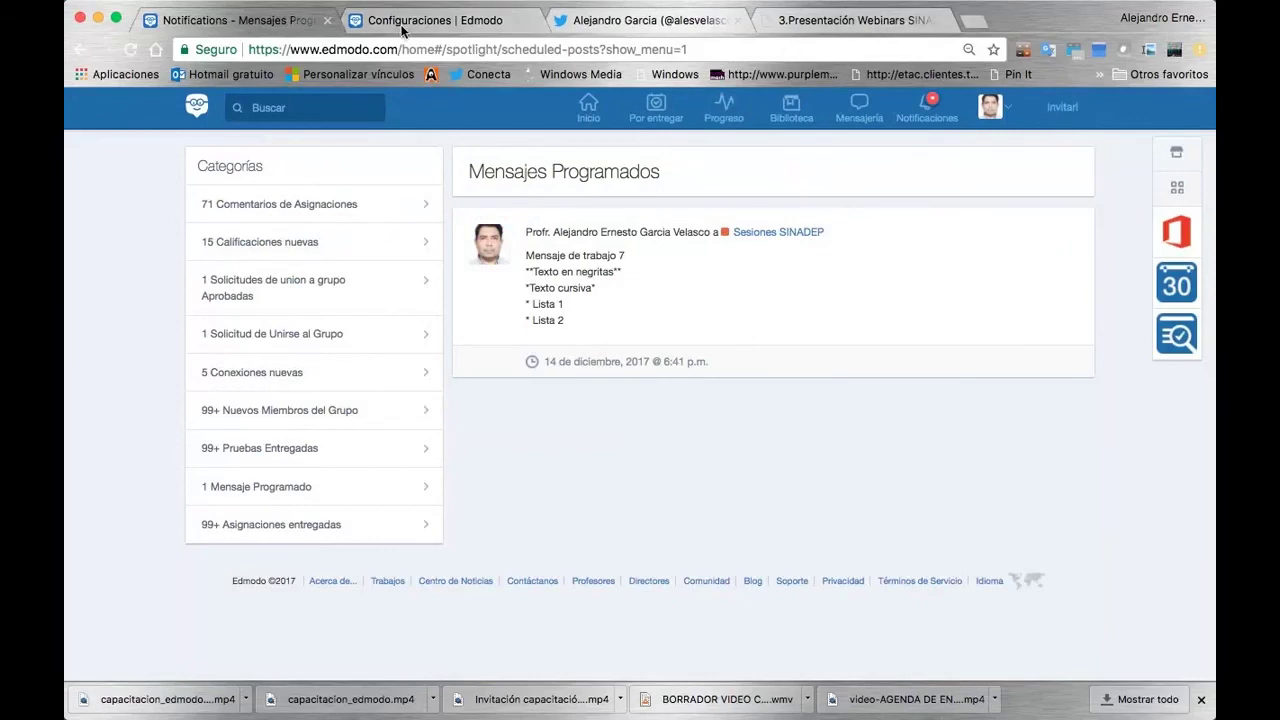
Step: Return to the home page and reopen the Sesiones SINADEP group to view its discussion feed
{"action": "left_click", "coordinate": [589, 108]}
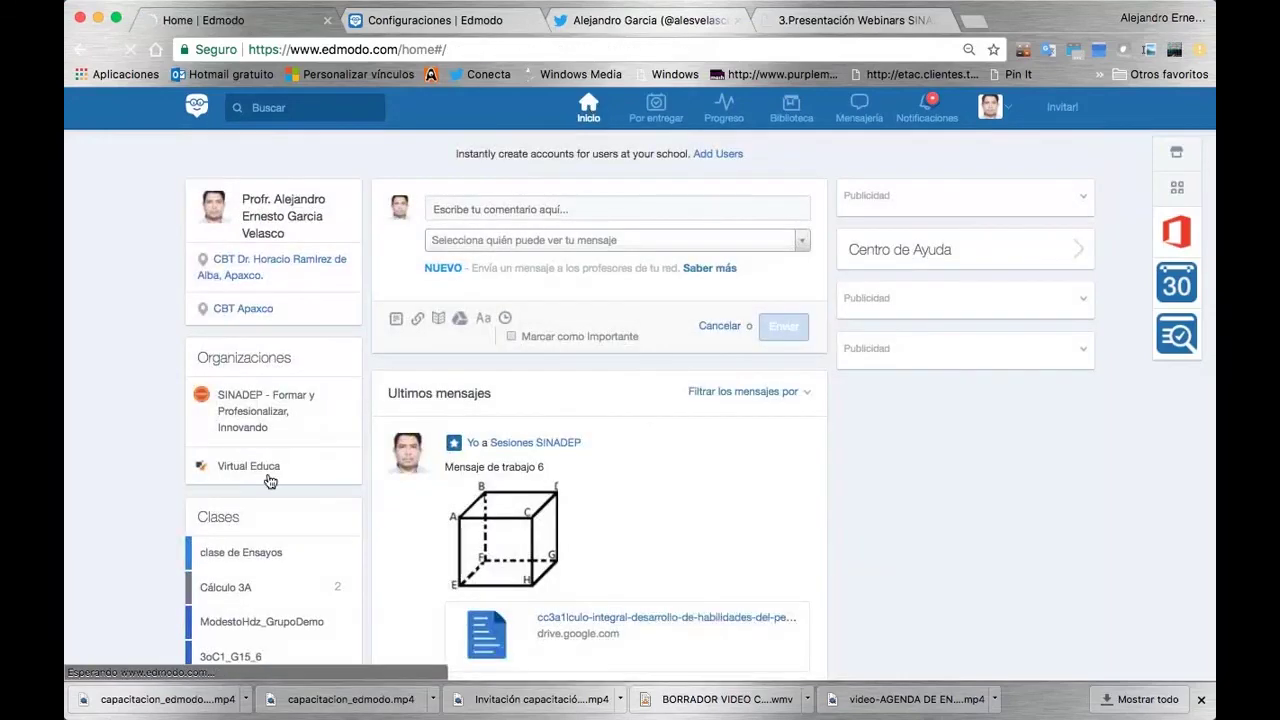
{"action": "scroll", "coordinate": [270, 483], "scroll_direction": "down", "scroll_amount": 5}
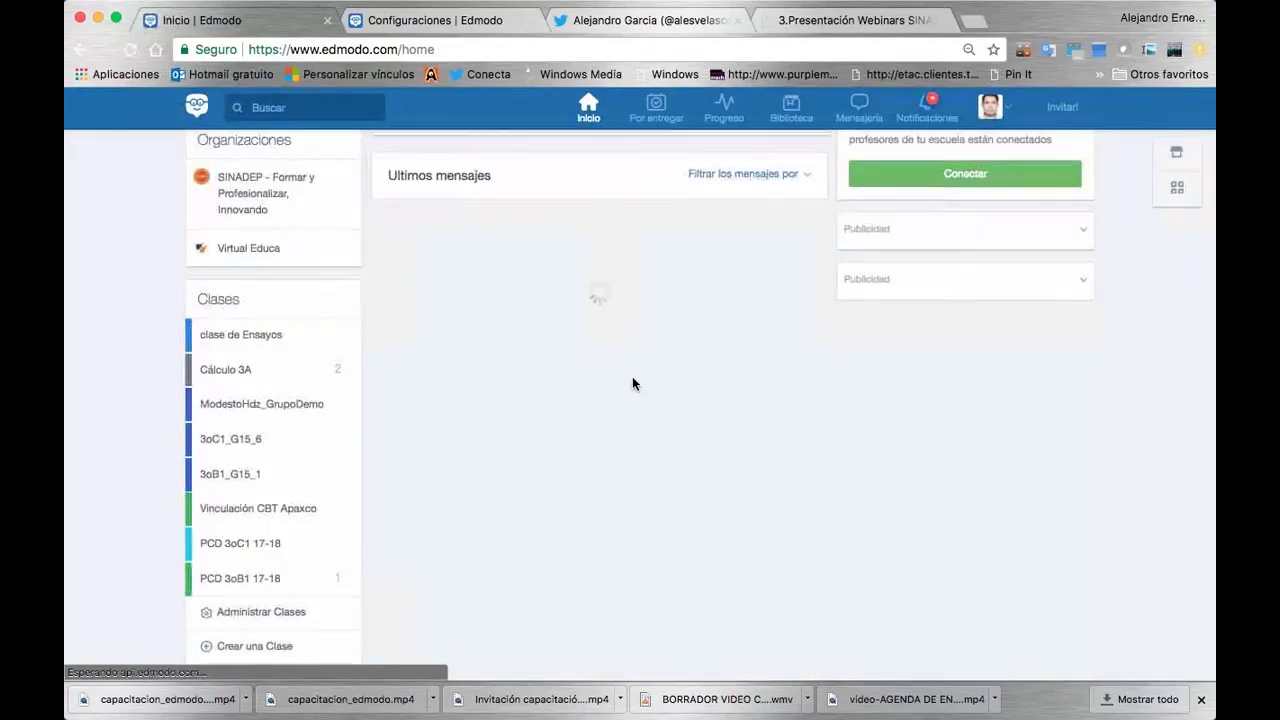
{"action": "scroll", "coordinate": [240, 410], "scroll_direction": "down", "scroll_amount": 5}
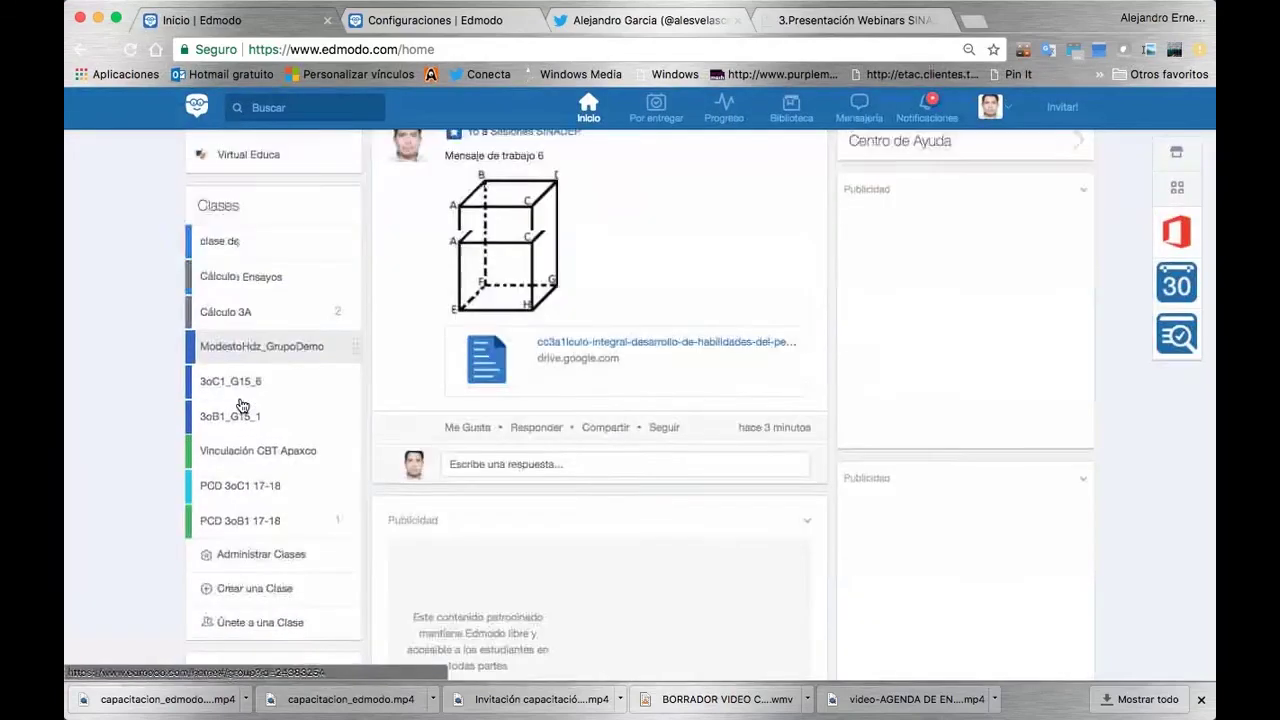
{"action": "left_click", "coordinate": [245, 474]}
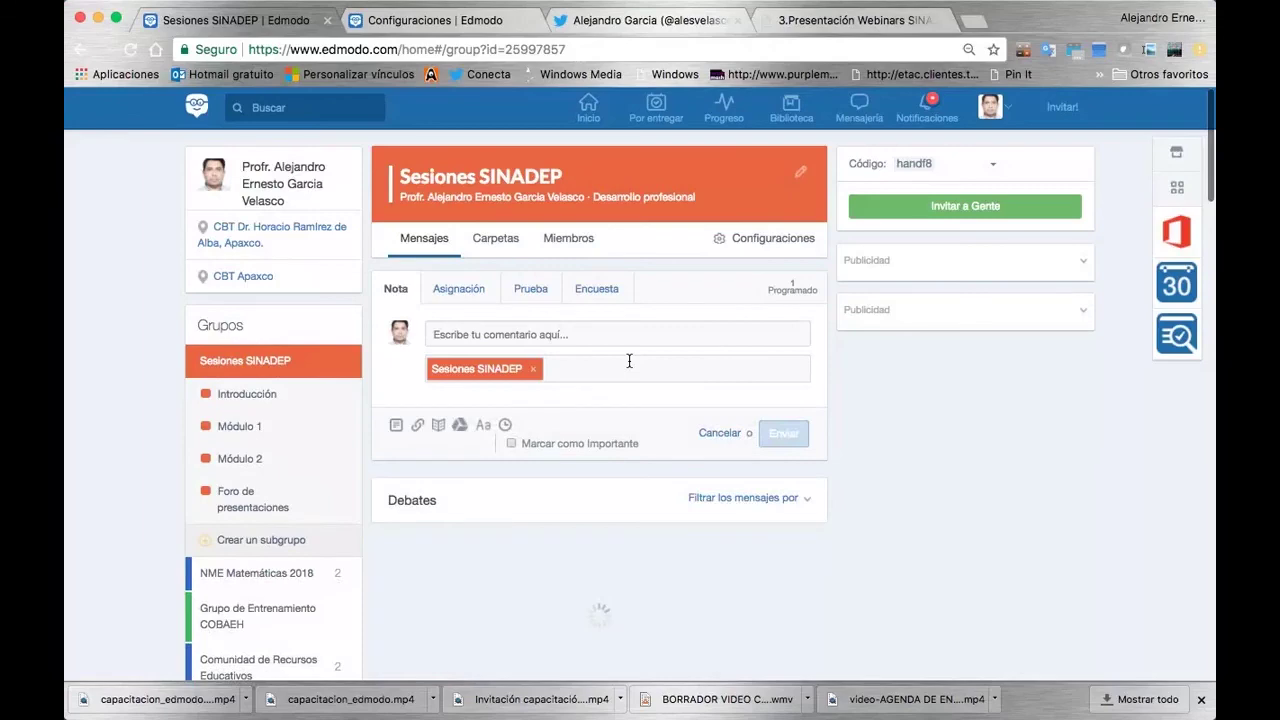
{"action": "right_click", "coordinate": [629, 360]}
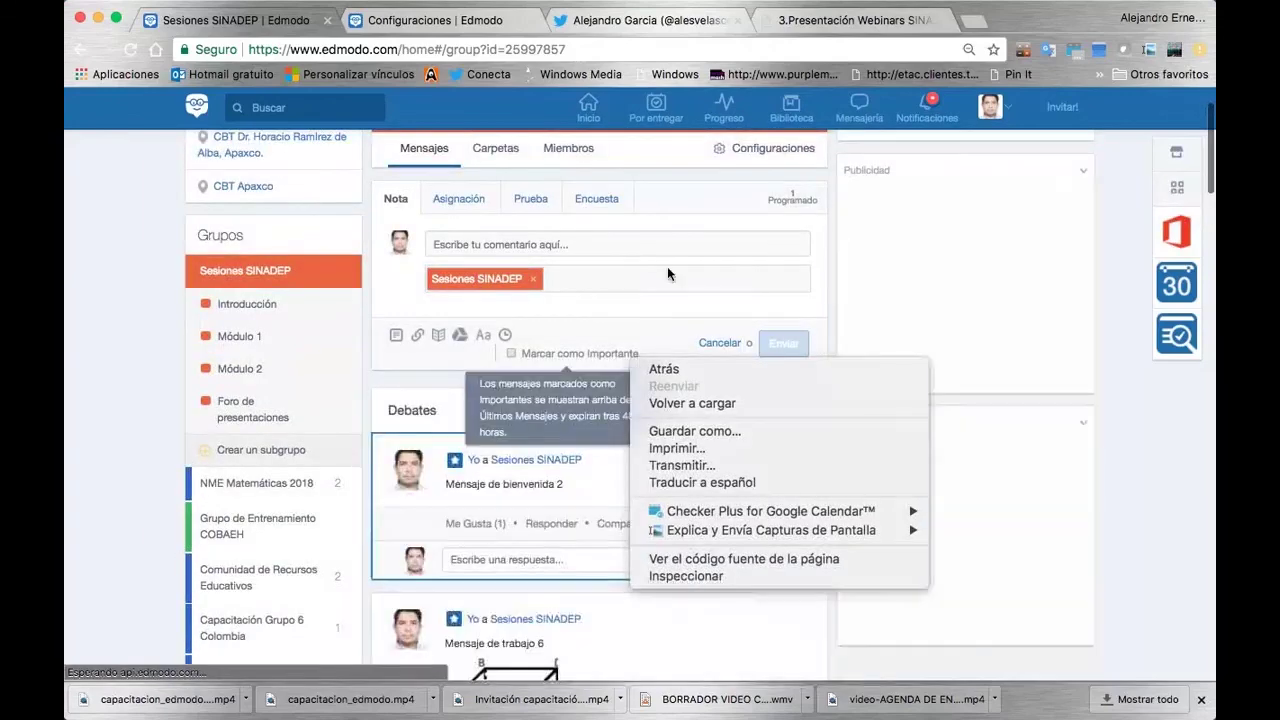
{"action": "left_click", "coordinate": [690, 219]}
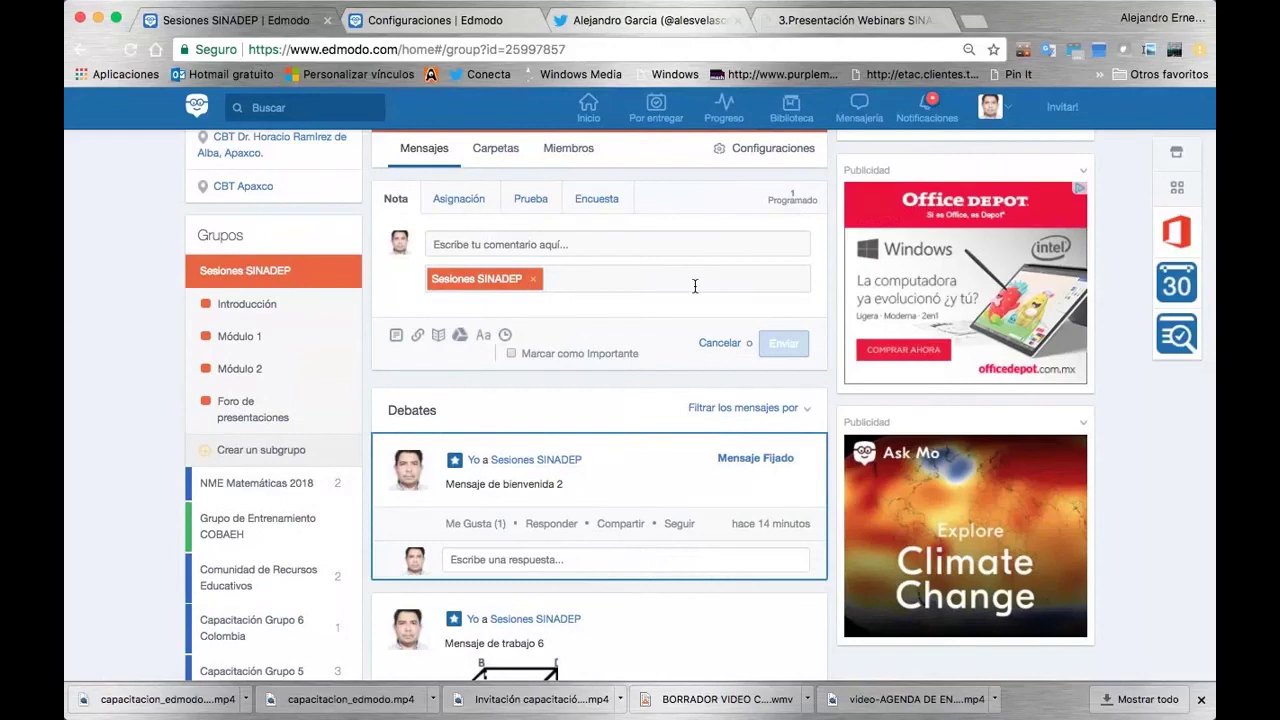
{"action": "scroll", "coordinate": [695, 286], "scroll_direction": "down", "scroll_amount": 1}
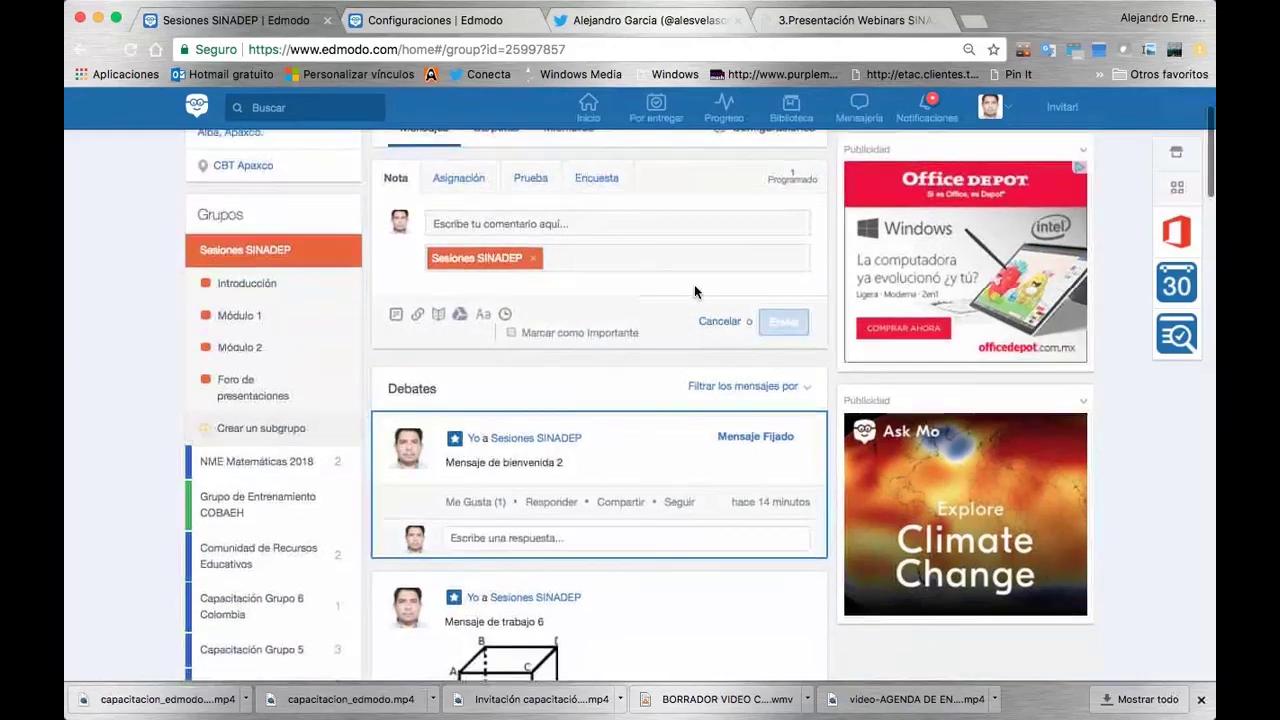